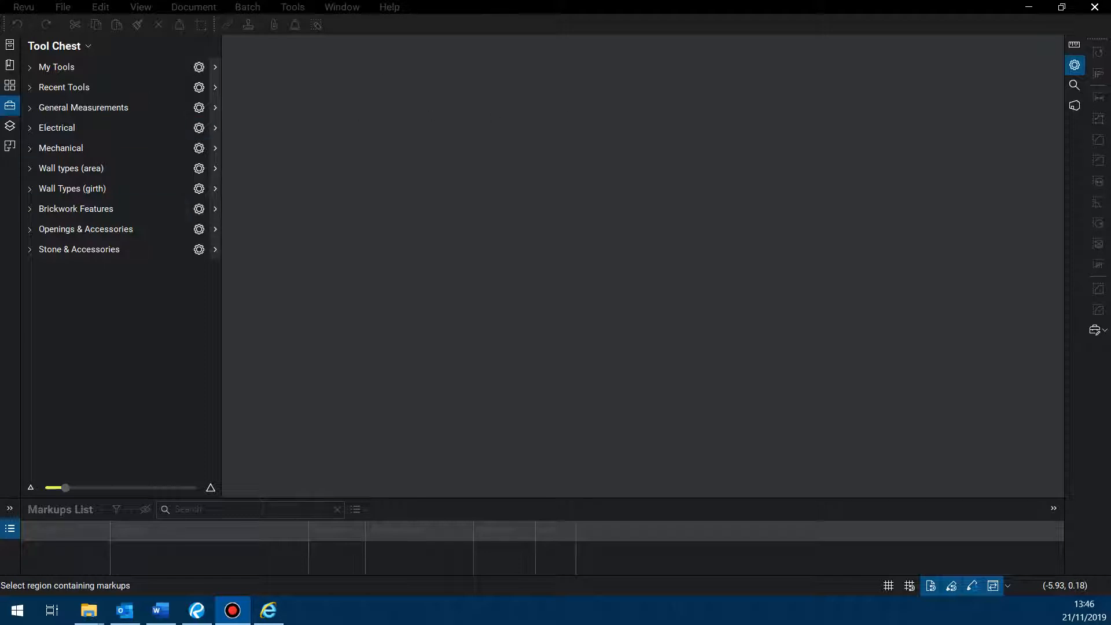
# Change the interface theme to Light in the general preferences and apply it
pyautogui.click(23, 11)
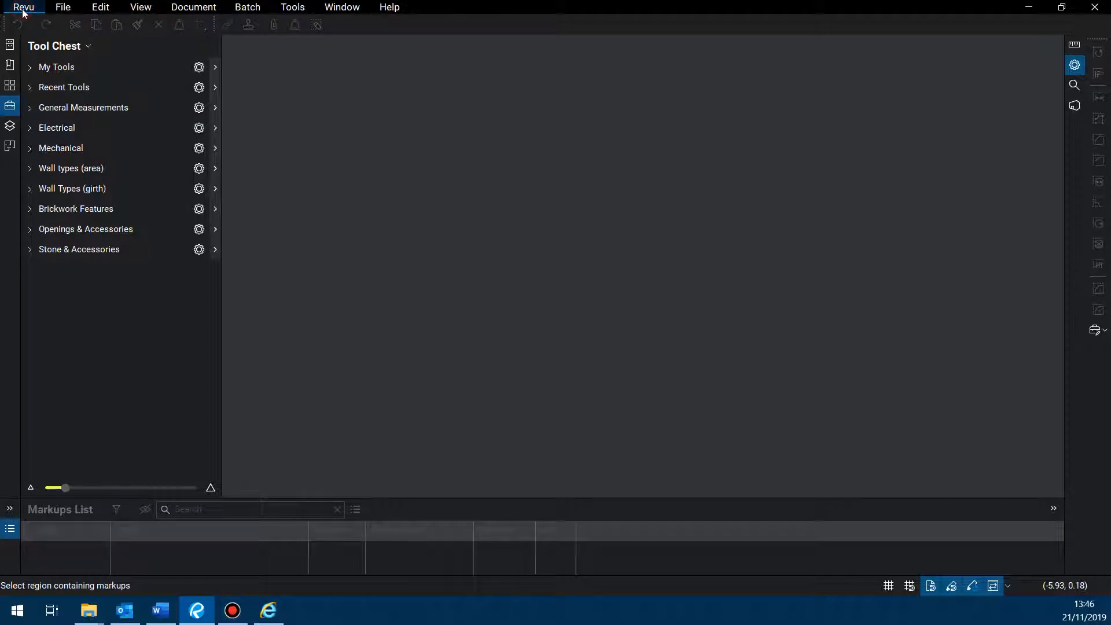
pyautogui.click(23, 11)
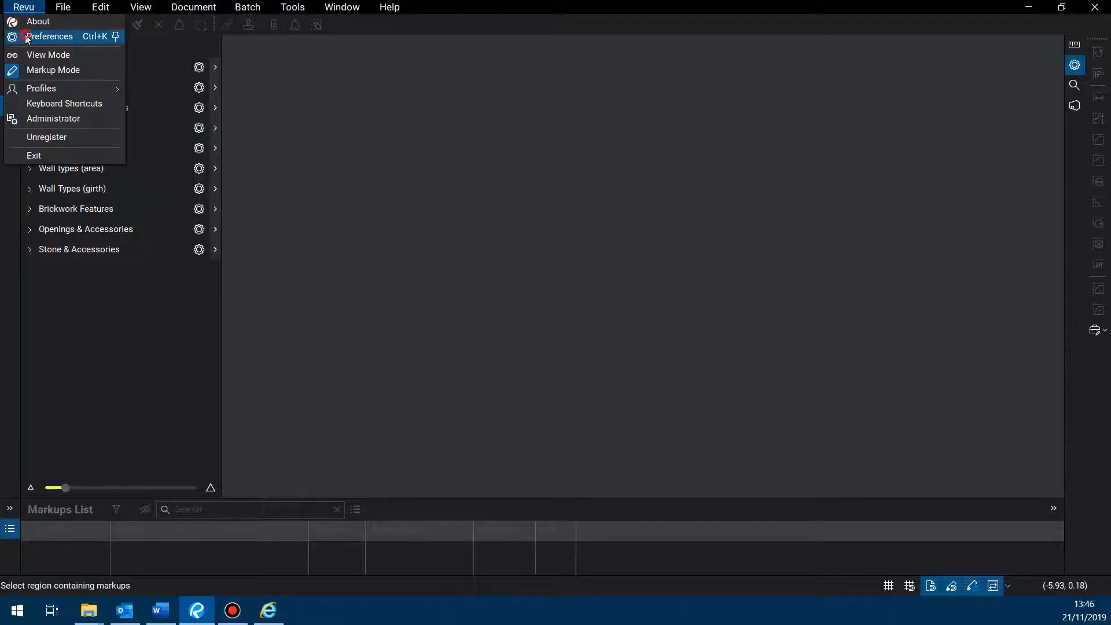
pyautogui.click(25, 33)
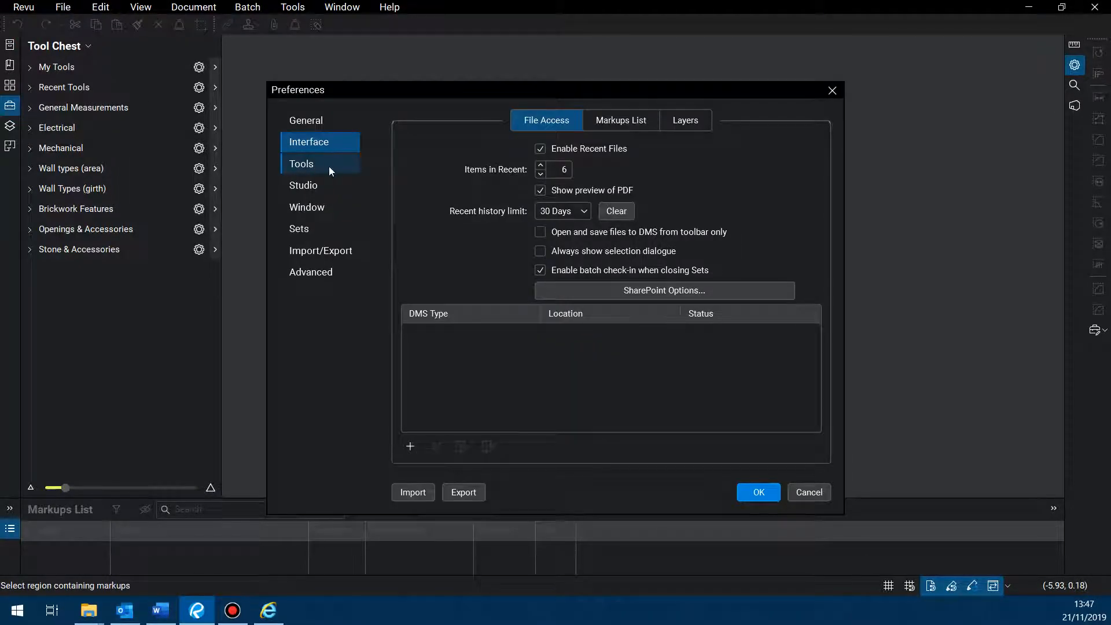
pyautogui.click(304, 123)
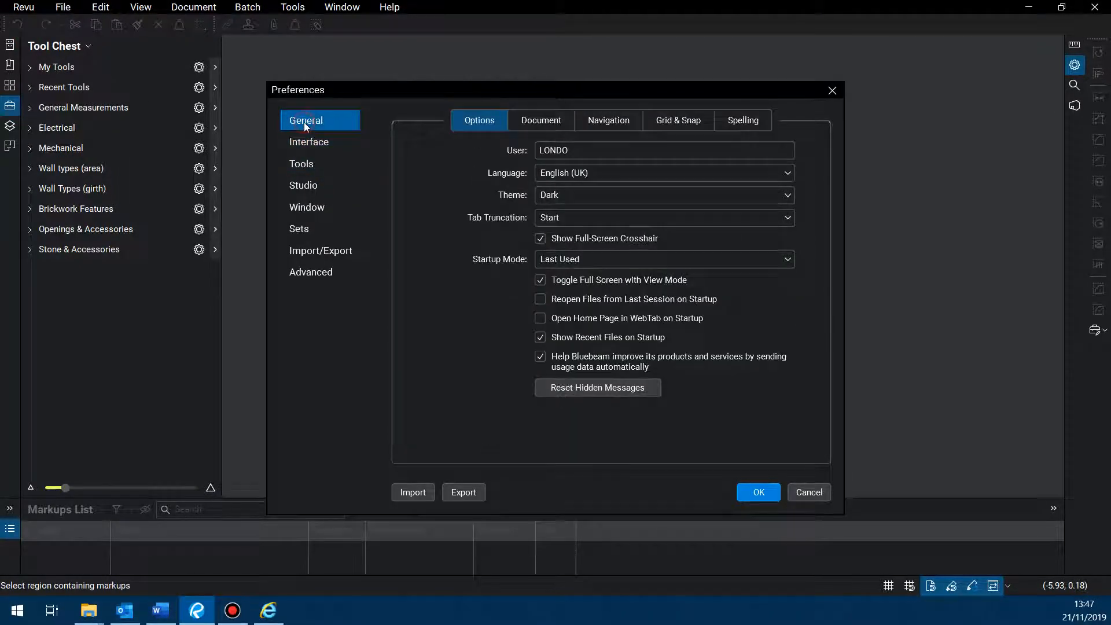
pyautogui.click(787, 198)
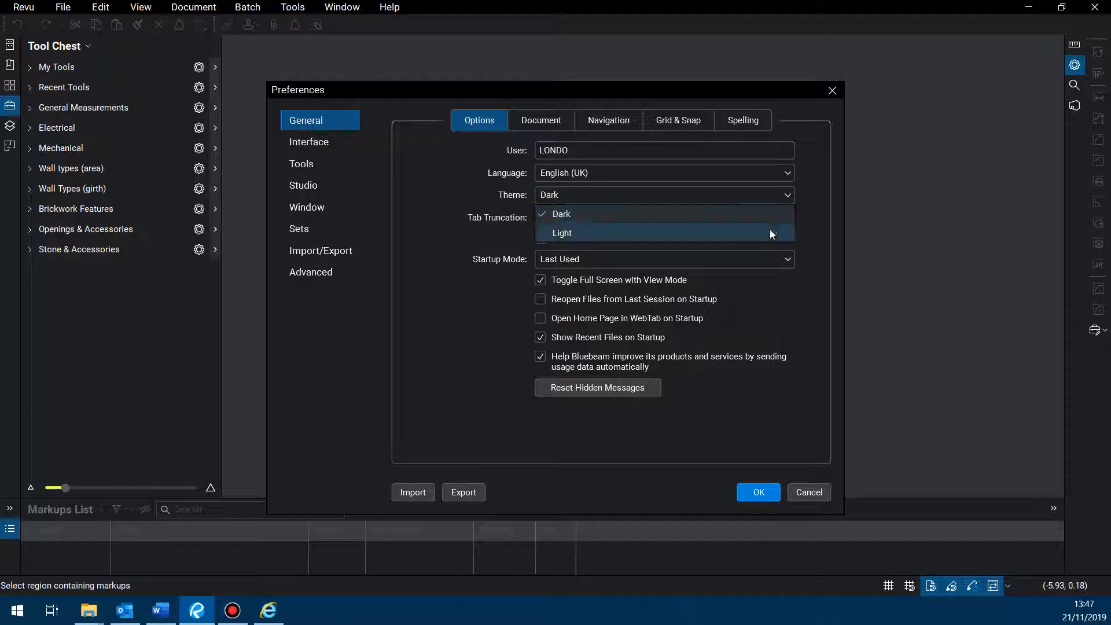
pyautogui.click(770, 226)
pyautogui.click(768, 490)
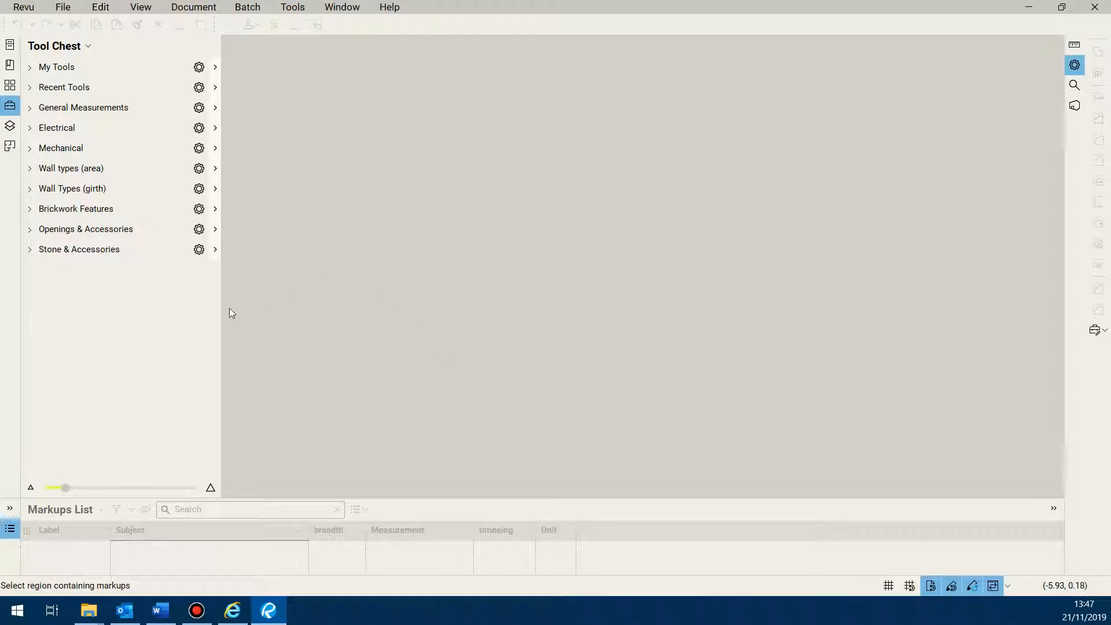
# Narrow the Tool Chest panel and look over the available Measure commands
pyautogui.moveTo(221, 308); pyautogui.dragTo(170, 312)
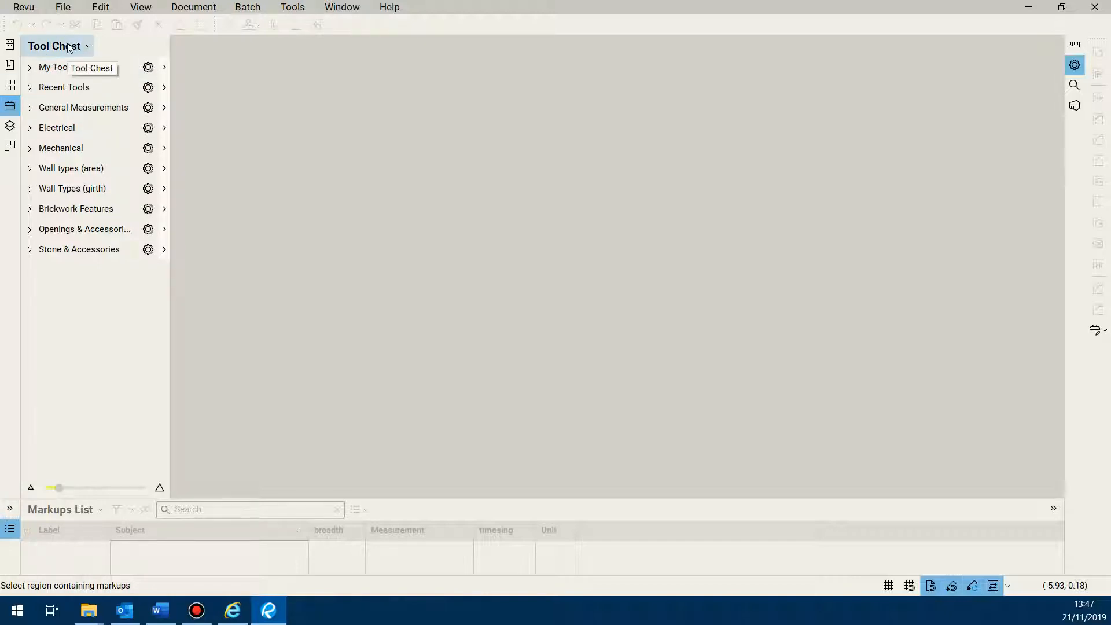
pyautogui.click(286, 8)
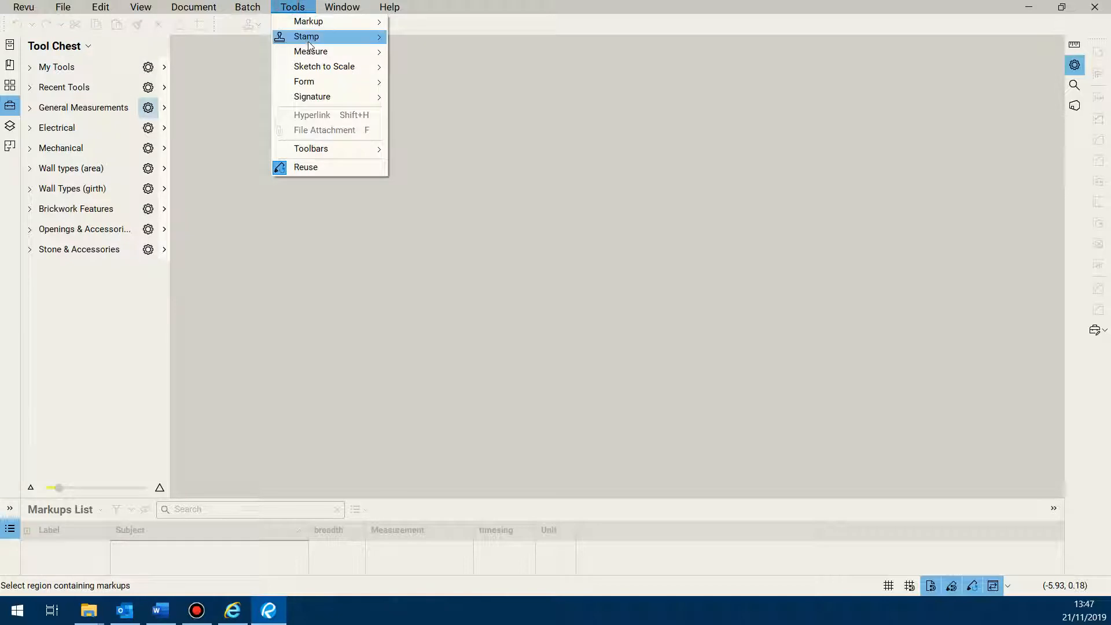
pyautogui.moveTo(324, 56)
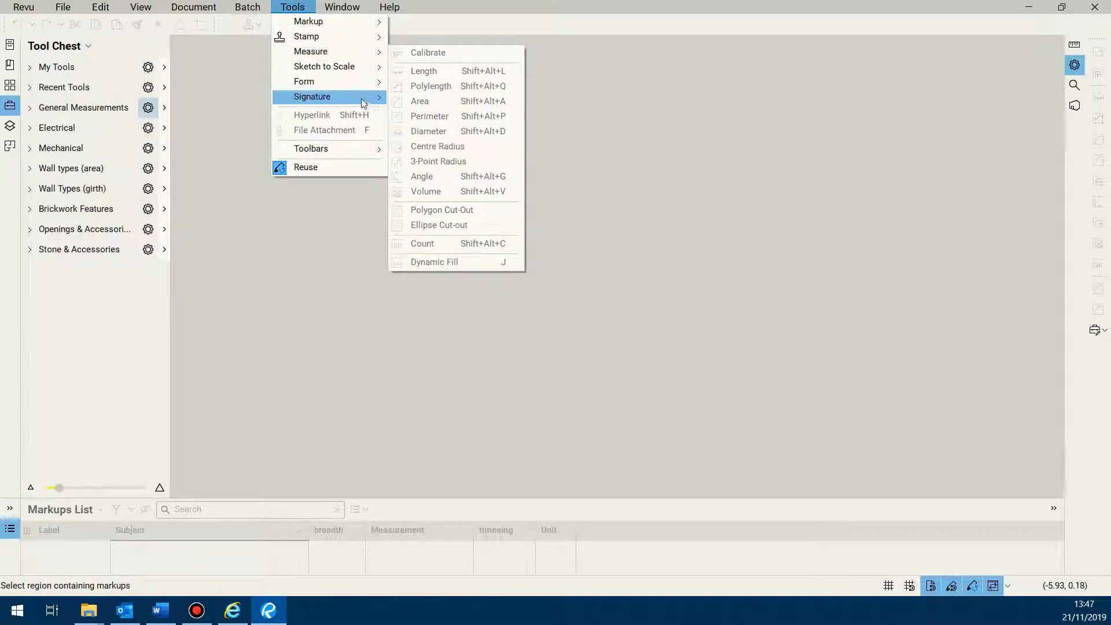
pyautogui.click(637, 215)
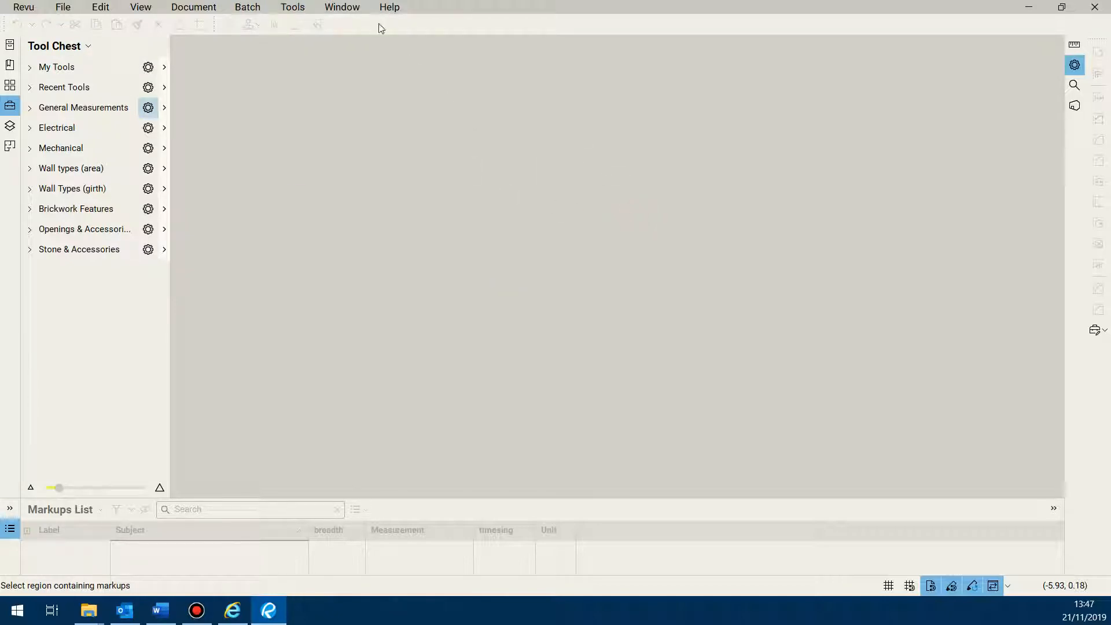
pyautogui.click(292, 7)
pyautogui.click(333, 51)
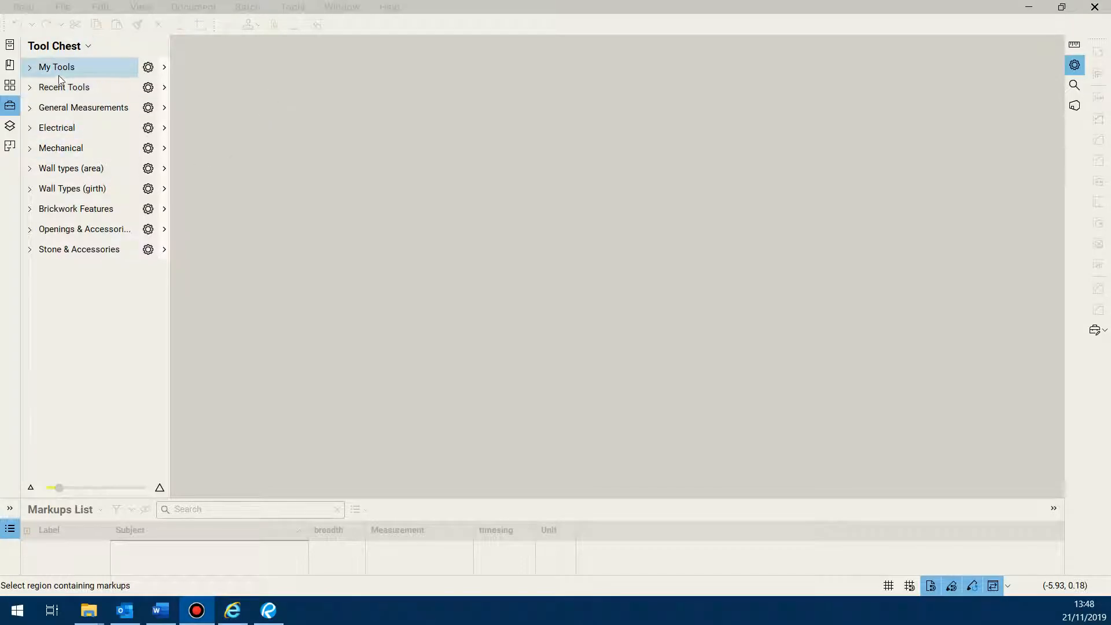
# Widen the Tool Chest panel and expand the Electrical and Mechanical tool sets
pyautogui.moveTo(173, 277); pyautogui.dragTo(217, 280)
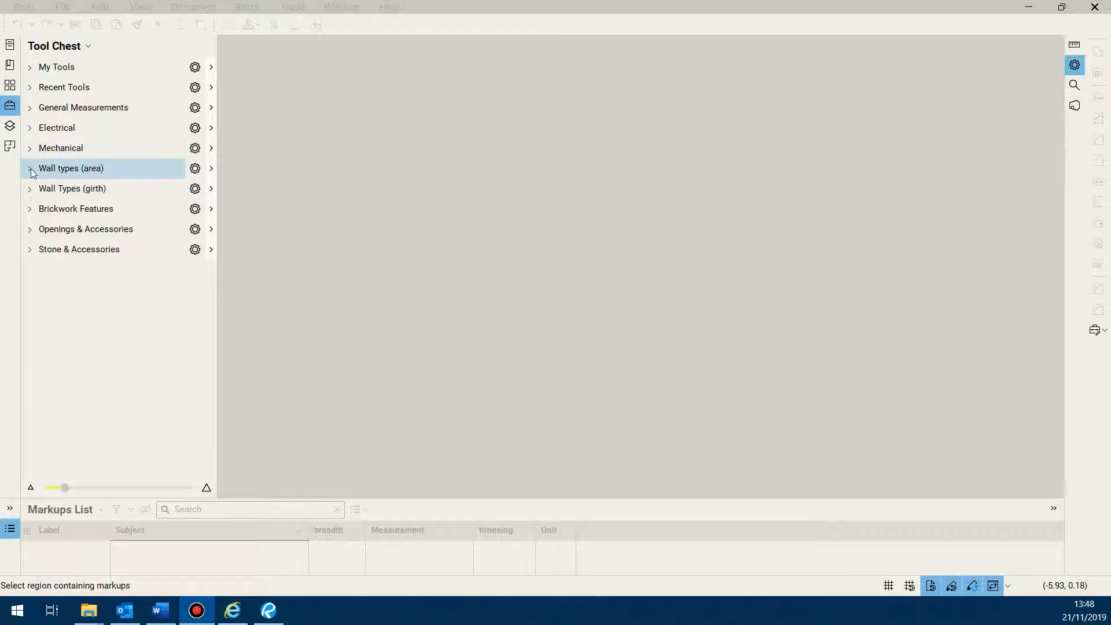
pyautogui.click(35, 133)
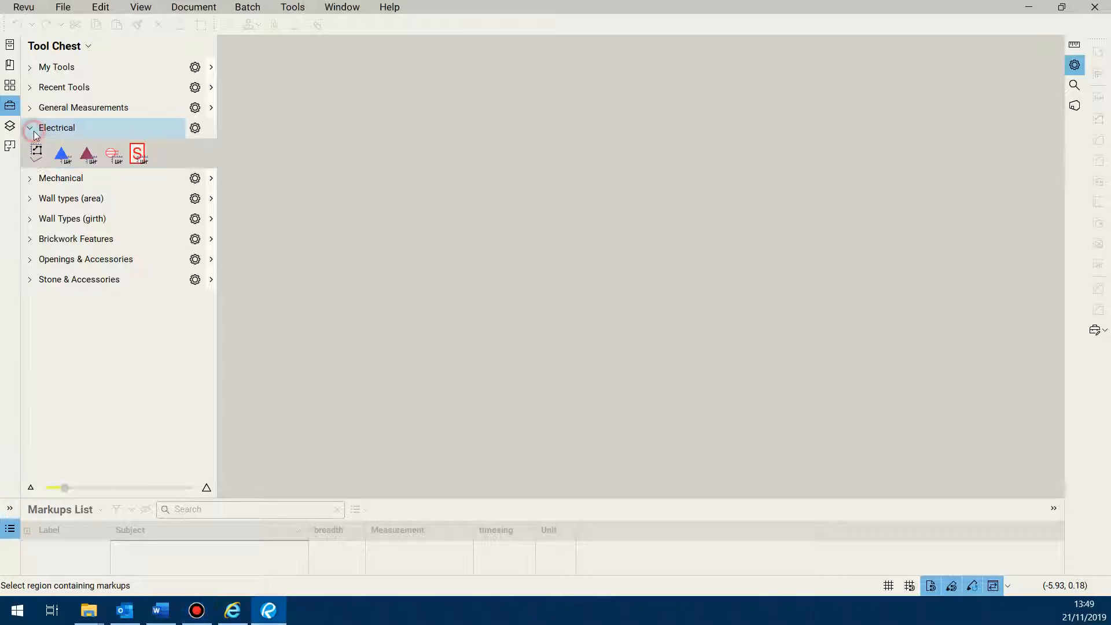
pyautogui.click(33, 180)
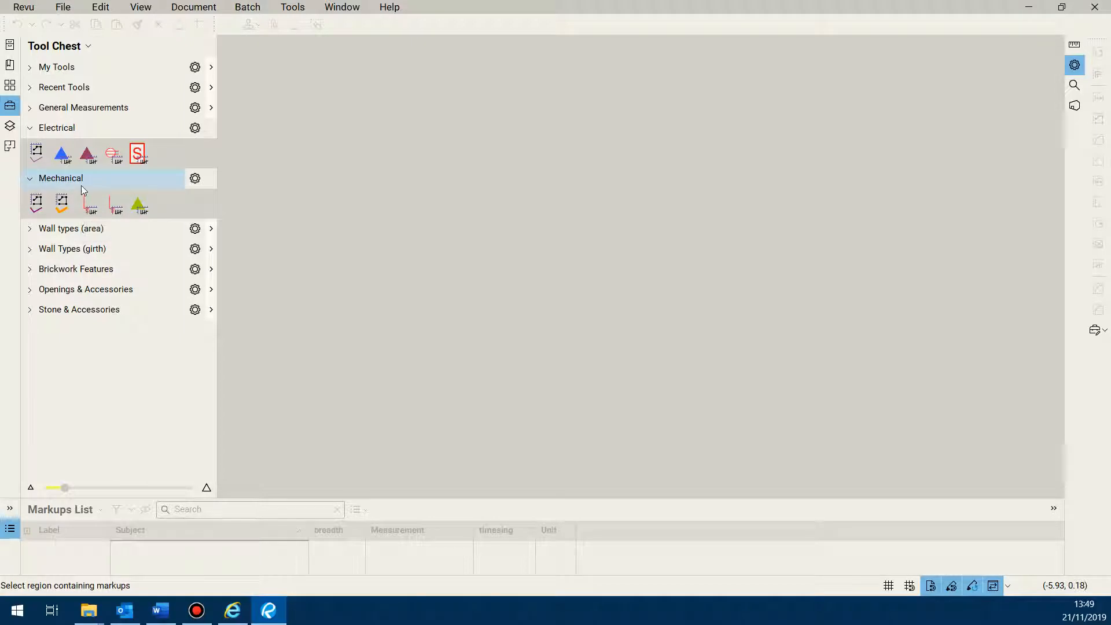
# Look through the tool sets listed in Manage Tool Sets without changing any of them
pyautogui.click(88, 47)
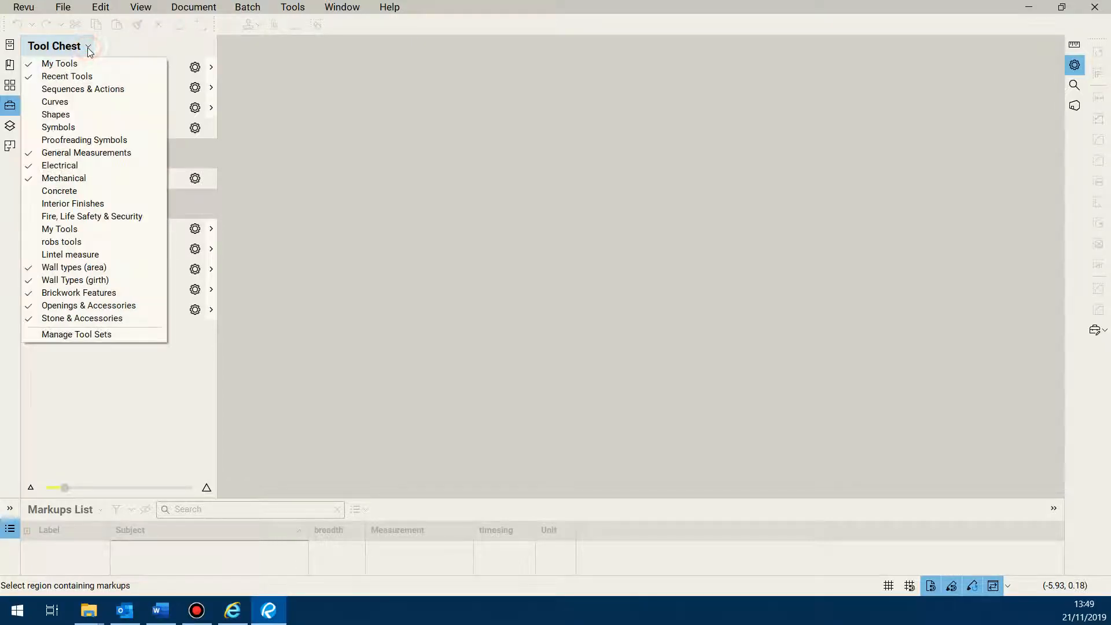
pyautogui.click(50, 335)
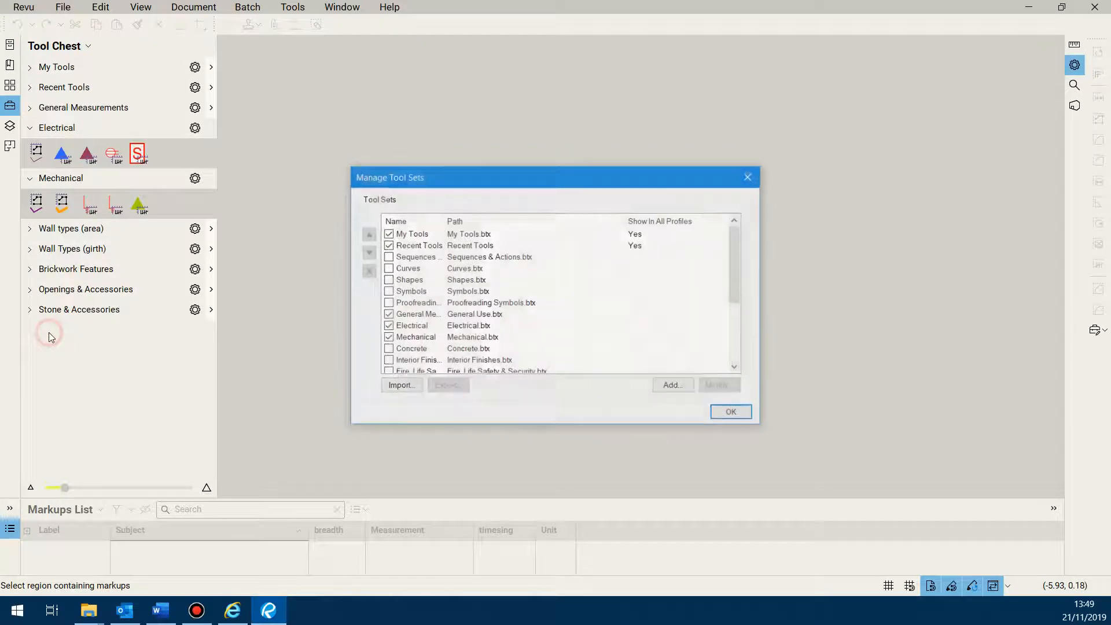
pyautogui.scroll(-1, 440, 276)
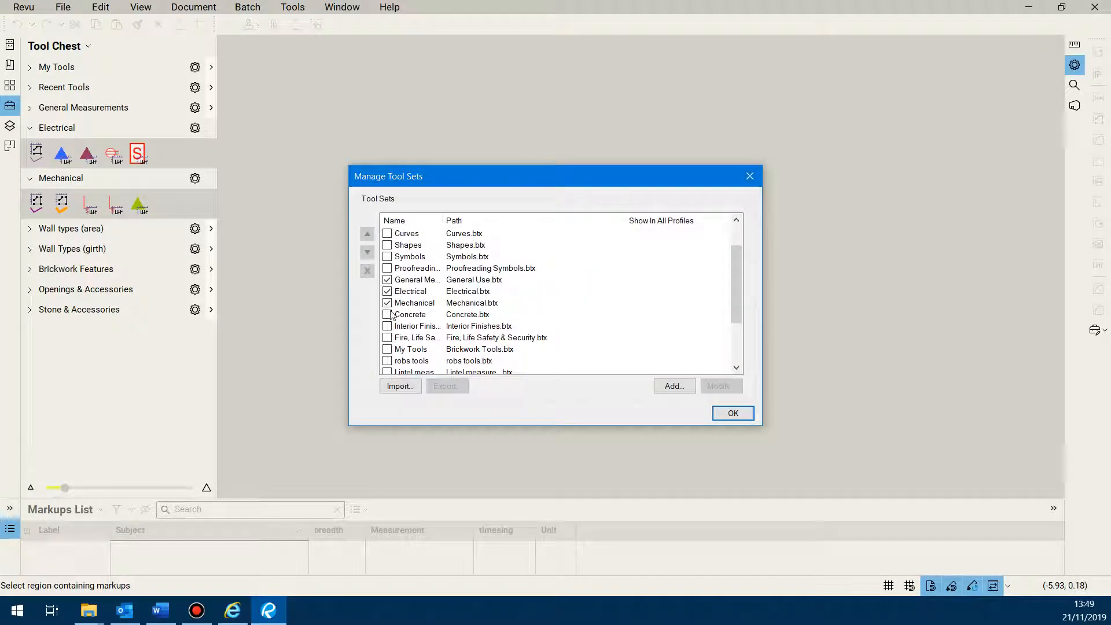
pyautogui.click(732, 413)
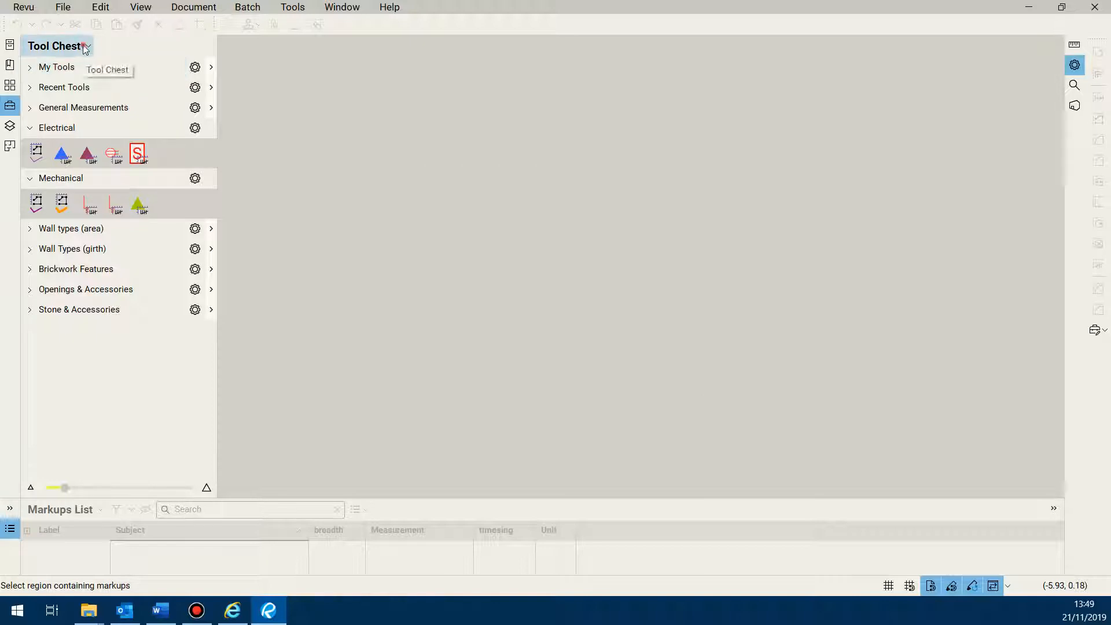
# Hide the Electrical and Mechanical tool sets from the Tool Chest
pyautogui.click(70, 51)
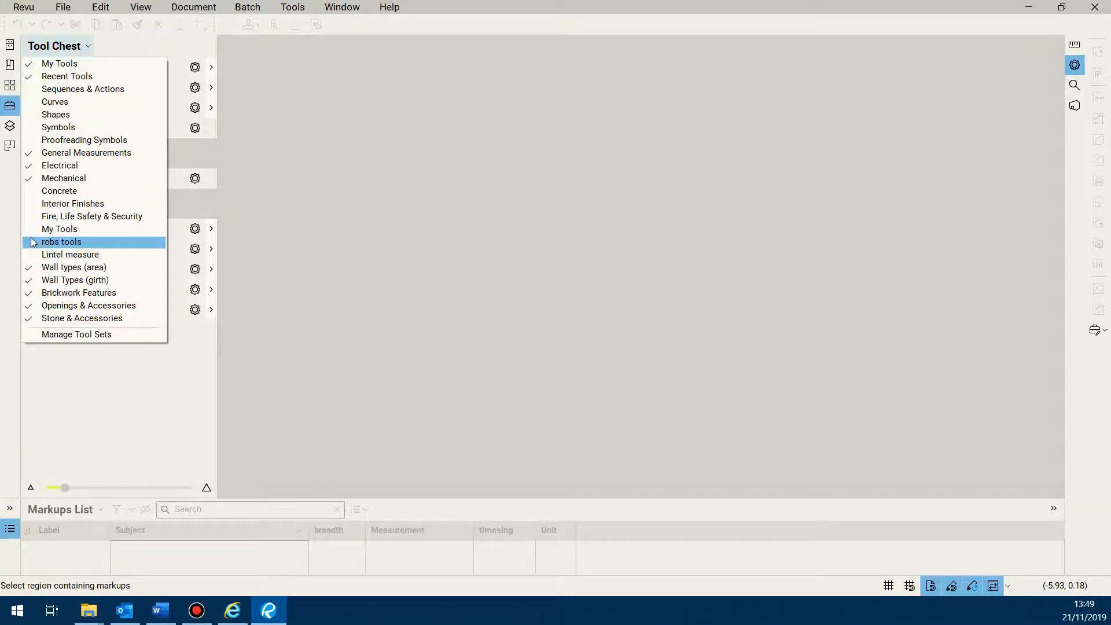
pyautogui.click(30, 168)
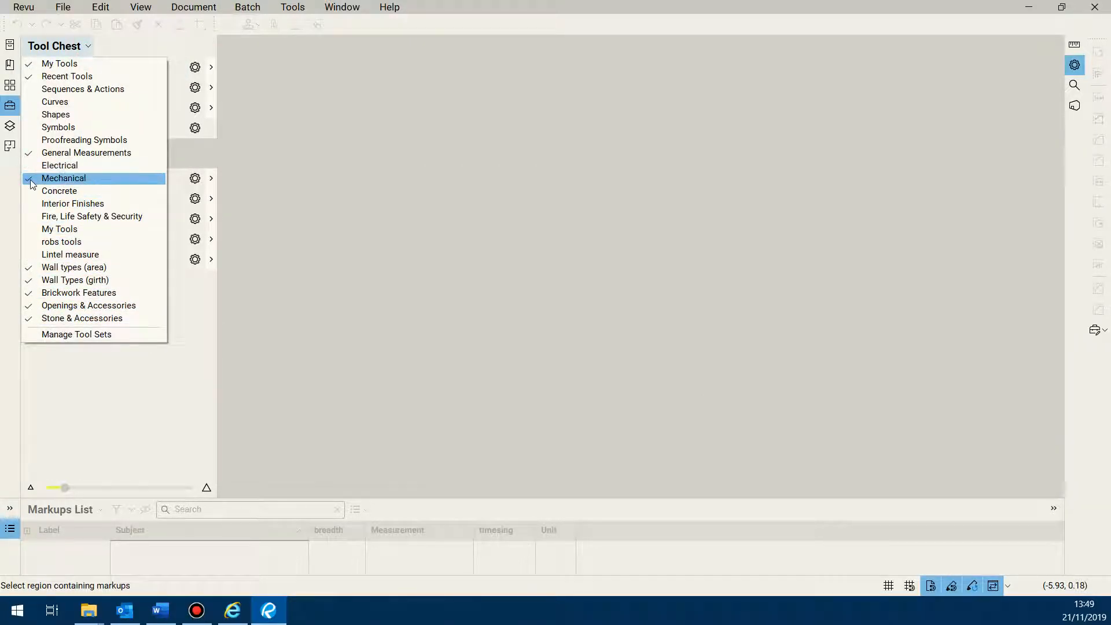
pyautogui.click(30, 180)
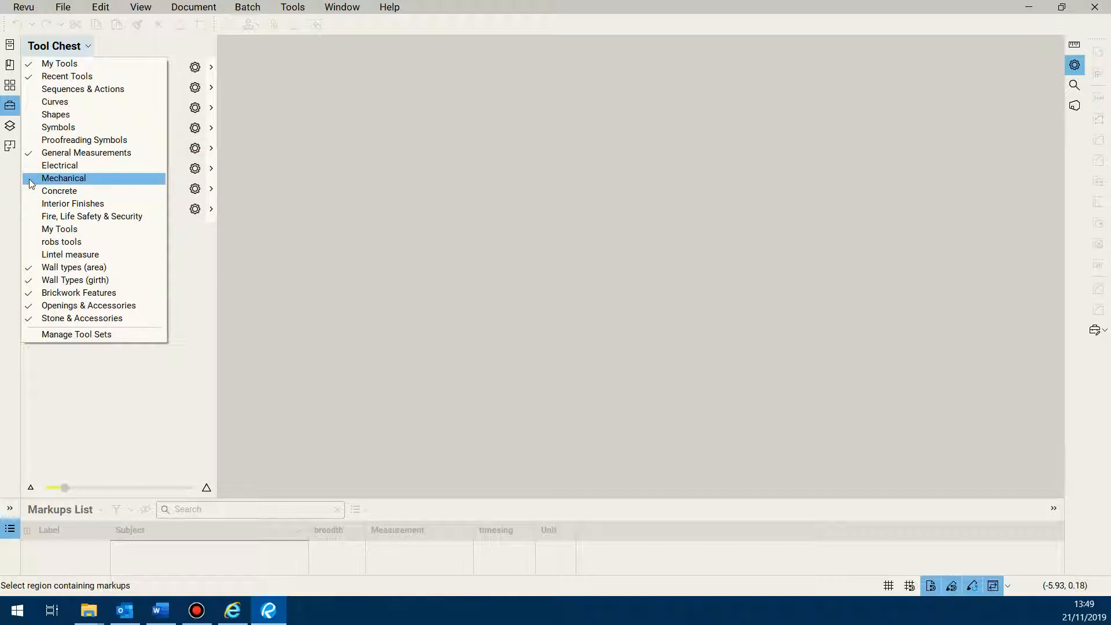
pyautogui.click(93, 396)
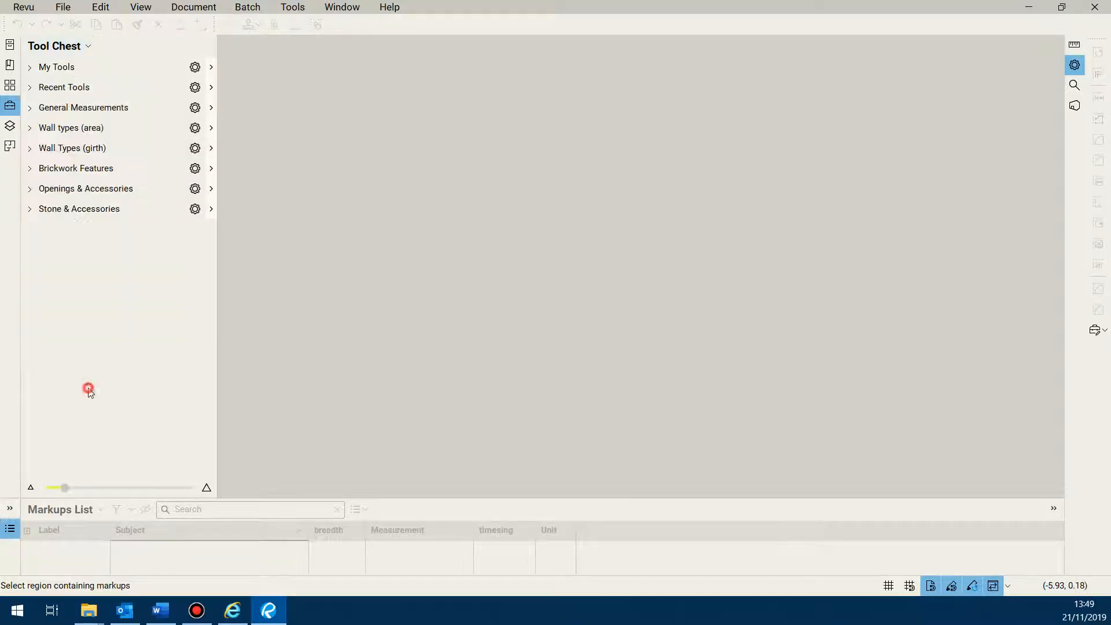
# Expand the General Measurements tool set and display its tools in Symbol view
pyautogui.click(123, 109)
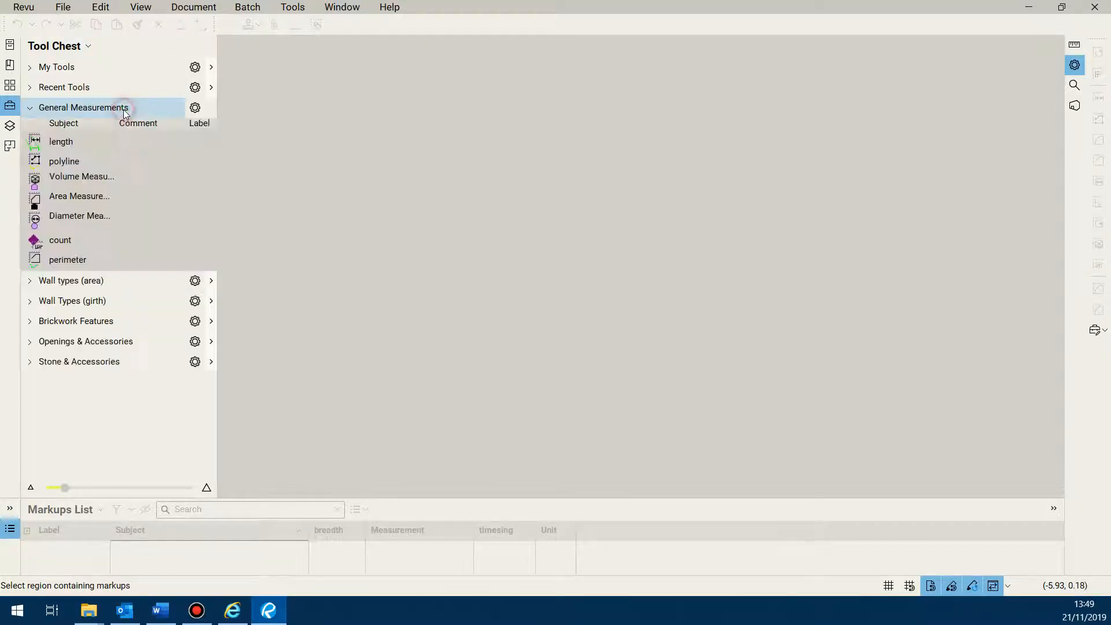
pyautogui.click(196, 108)
pyautogui.click(216, 126)
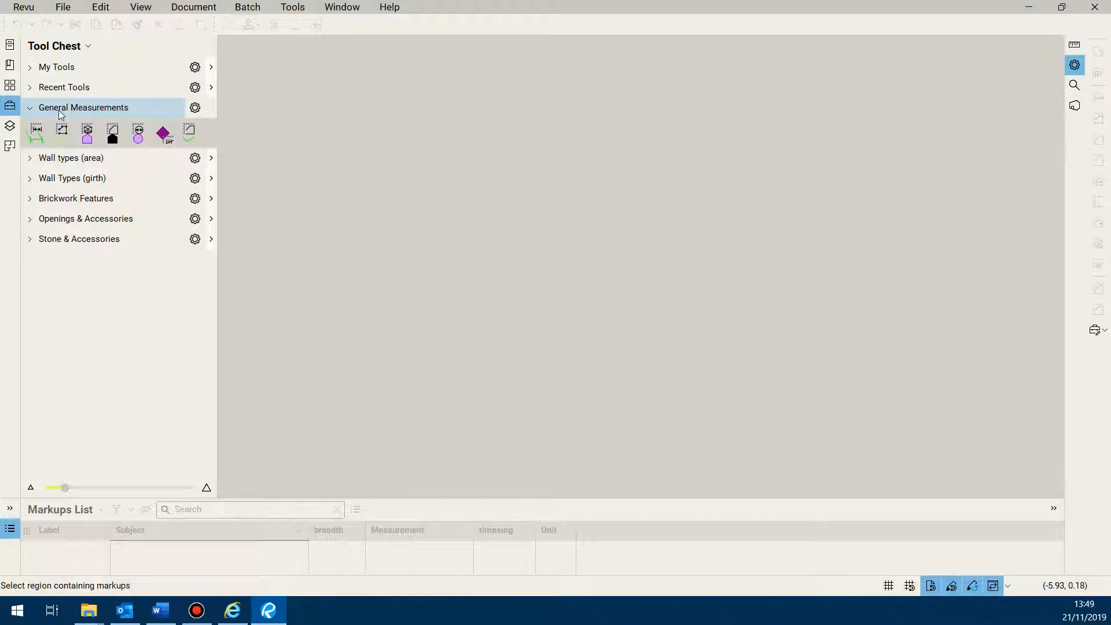
# Switch the General Measurements tool set to Detail view and widen its Subject column to fit the full tool names
pyautogui.click(195, 108)
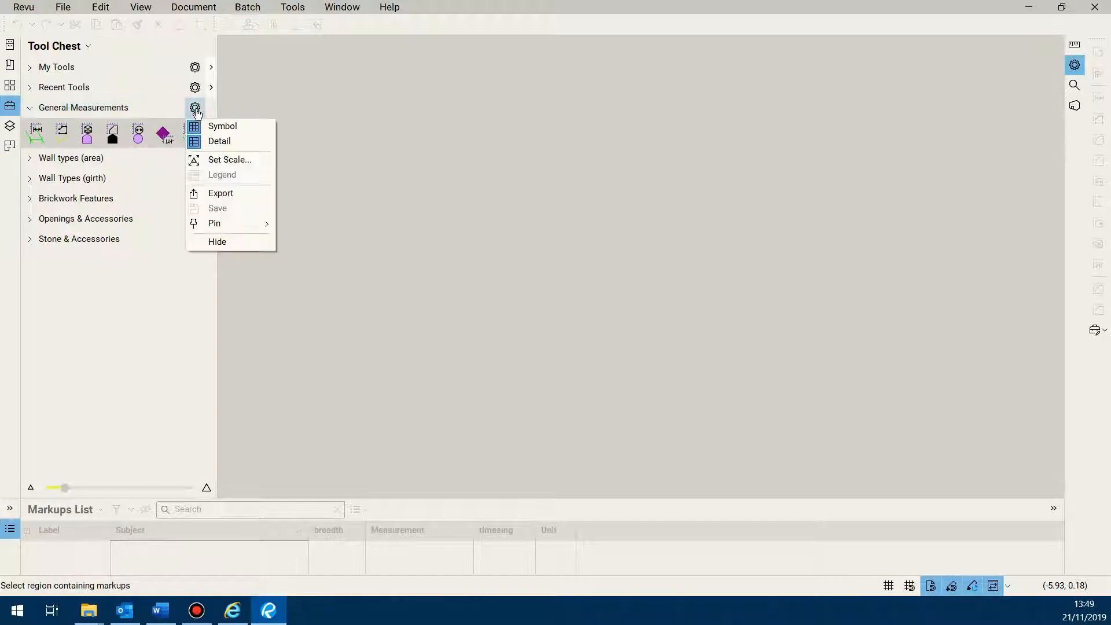
pyautogui.click(223, 142)
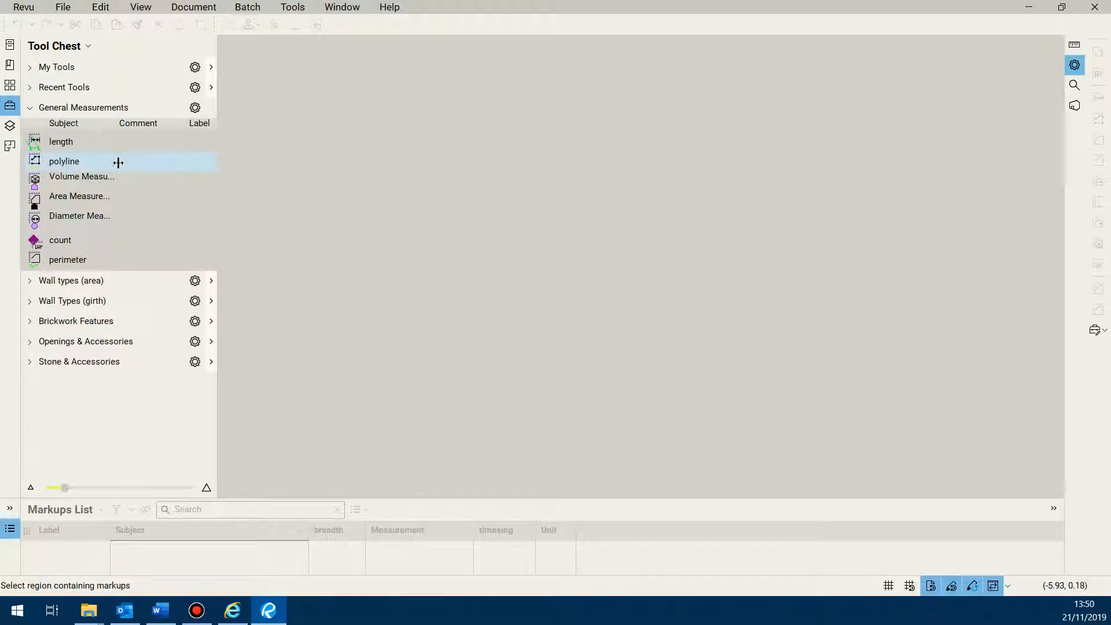
pyautogui.moveTo(118, 162); pyautogui.dragTo(147, 163)
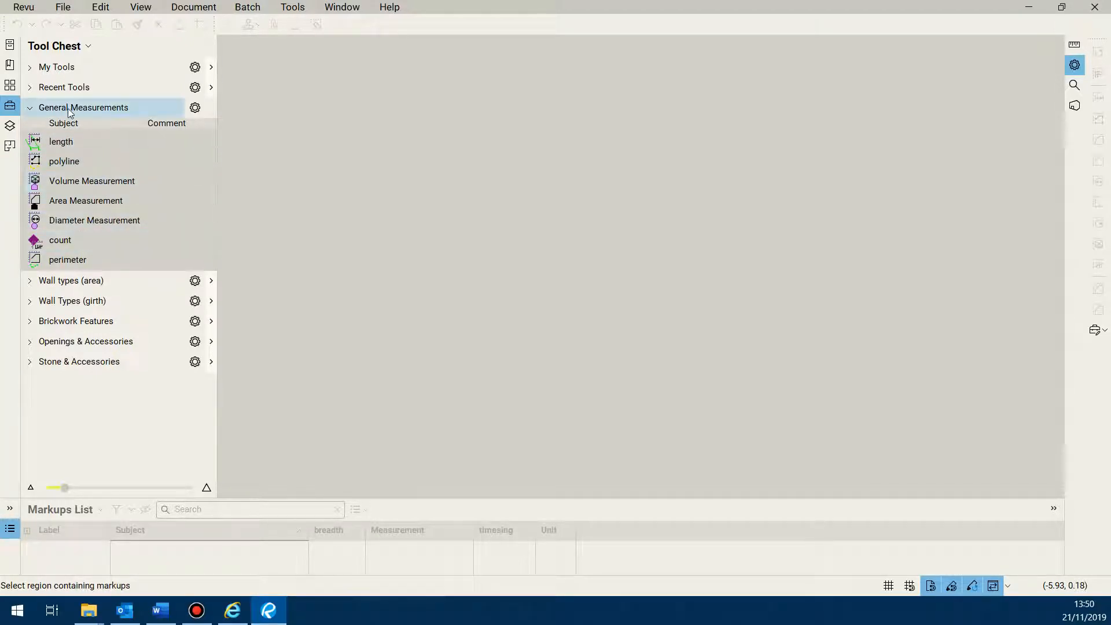
# Review the available Measure and Markup commands and the list of toolbars that can be shown
pyautogui.click(290, 11)
pyautogui.moveTo(335, 52)
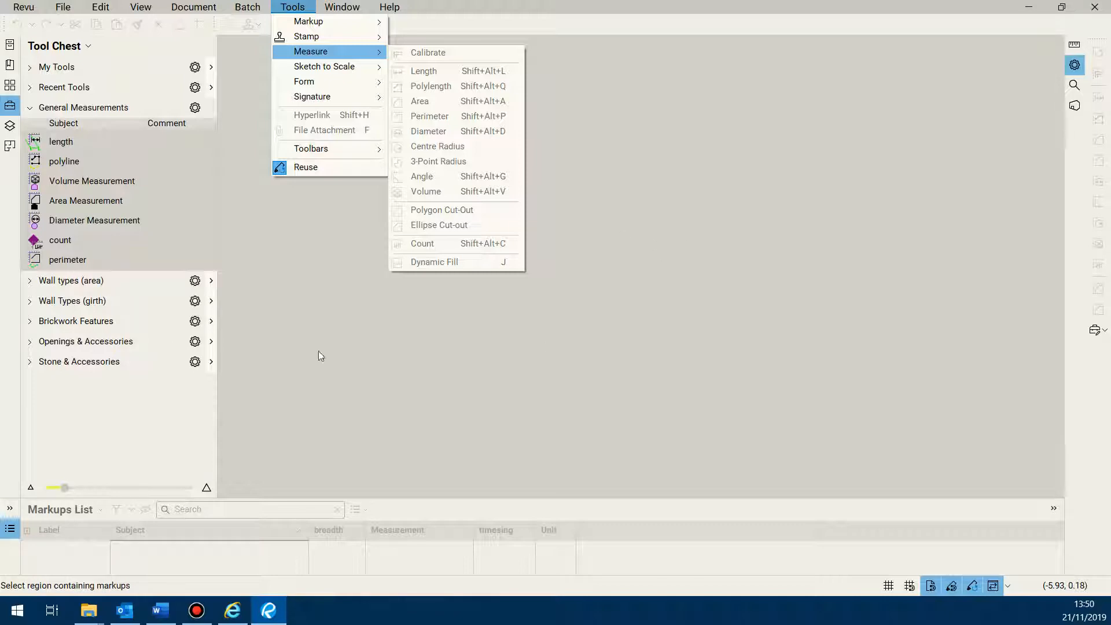
pyautogui.click(197, 610)
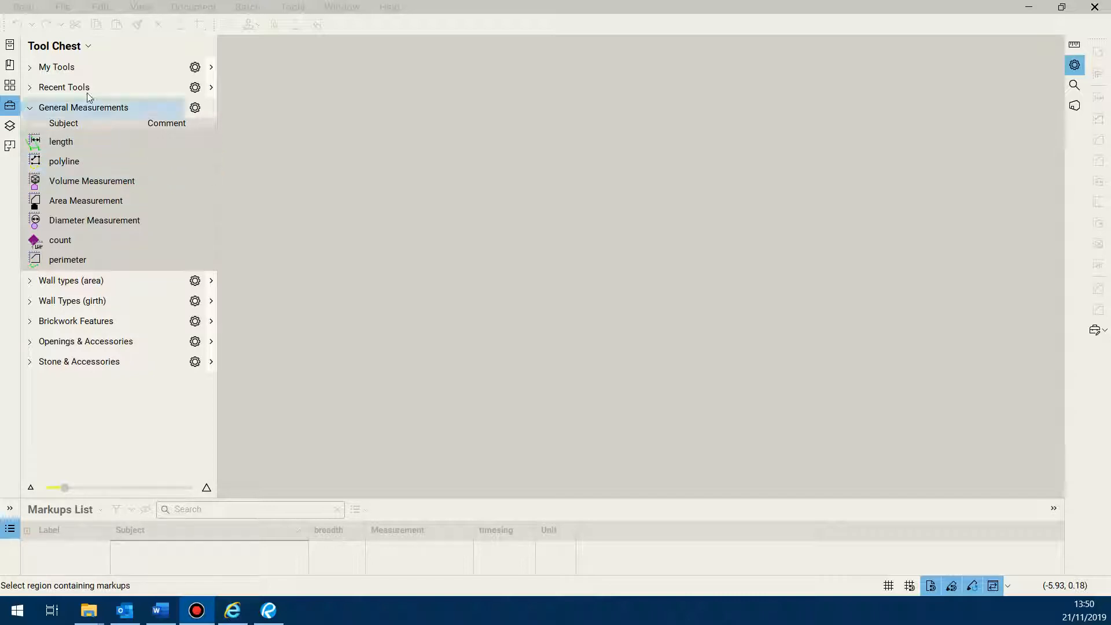
pyautogui.click(327, 134)
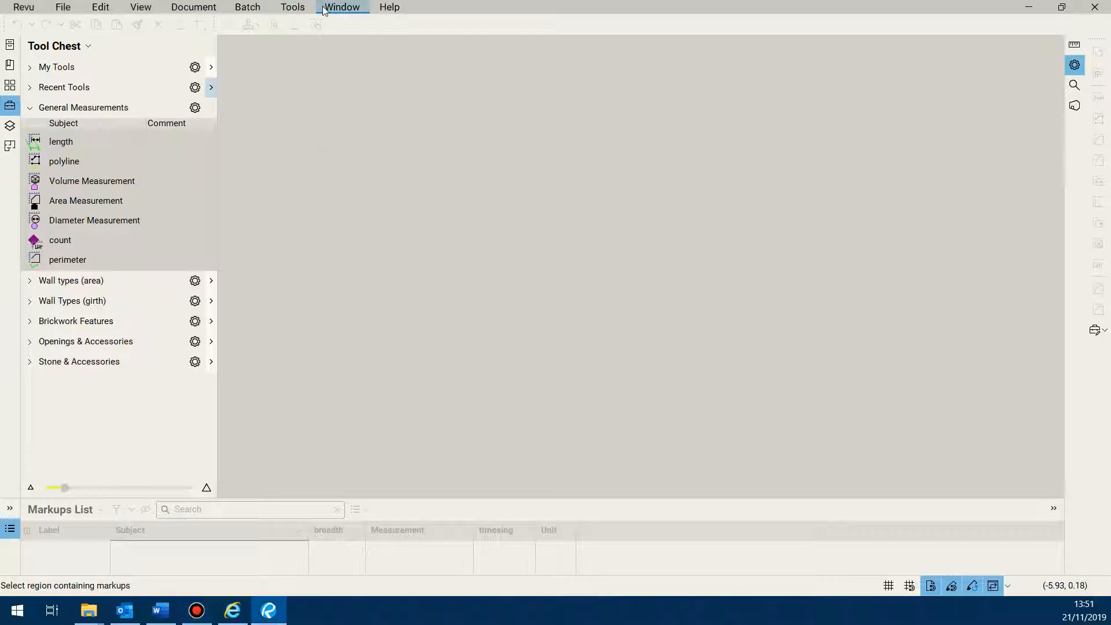
pyautogui.click(292, 7)
pyautogui.moveTo(333, 26)
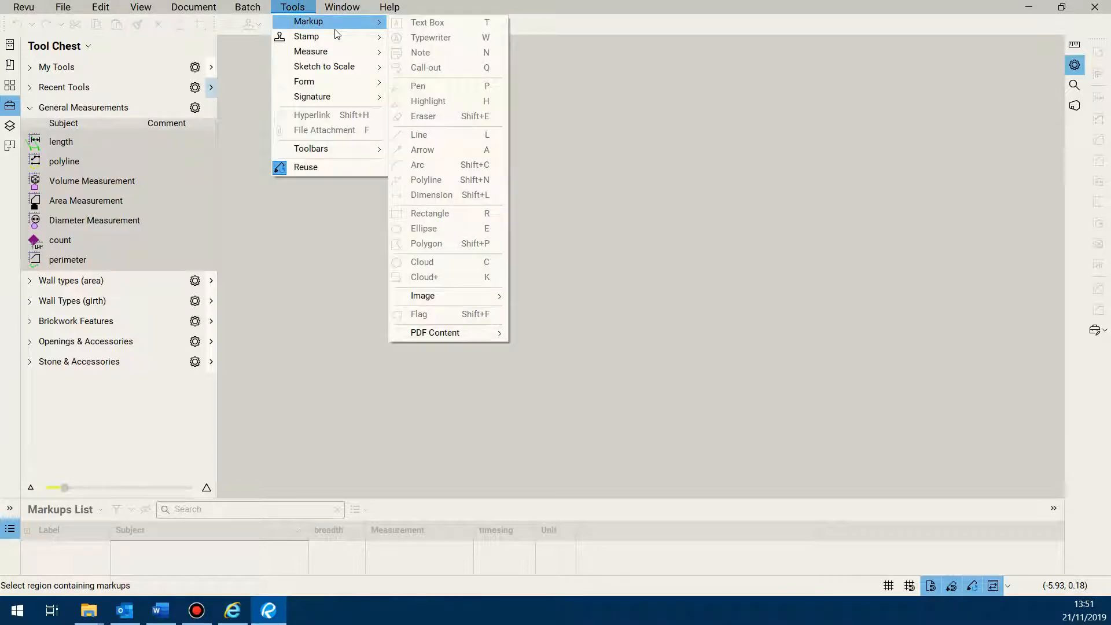
pyautogui.moveTo(339, 50)
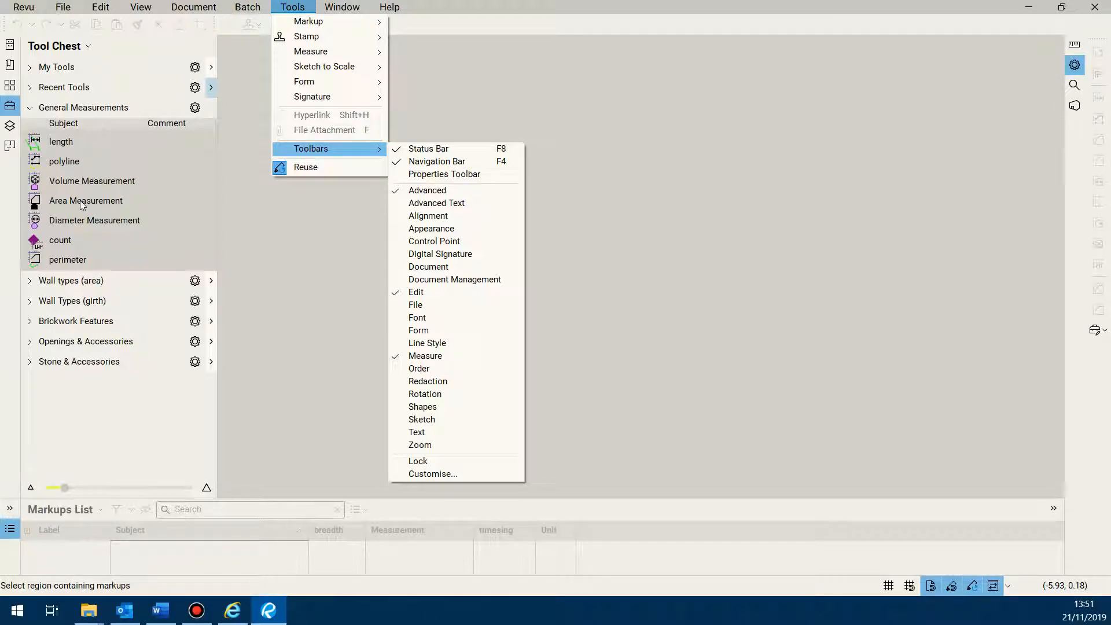
# Select the perimeter tool, then expand the Wall types (area) tool set and look through its wall tools
pyautogui.click(69, 262)
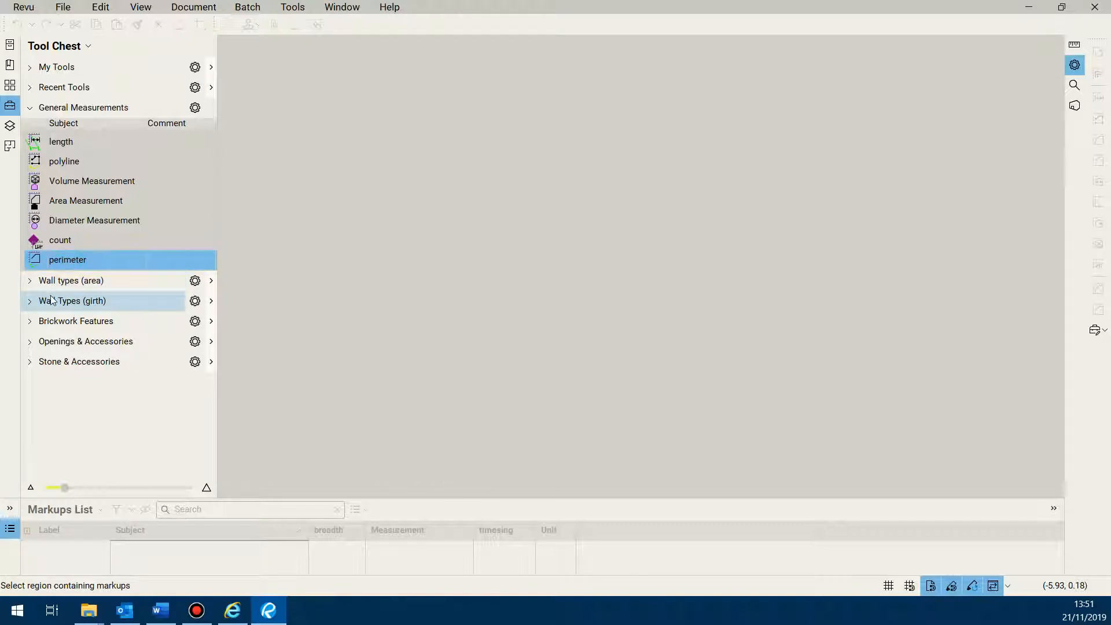
pyautogui.click(31, 284)
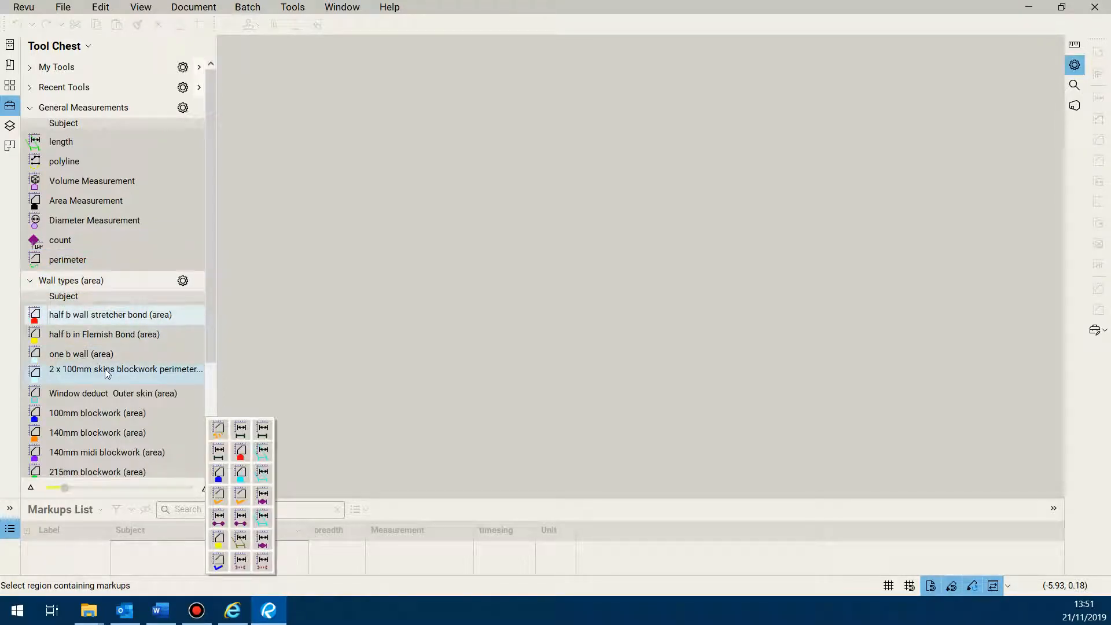
pyautogui.scroll(-3, 106, 364)
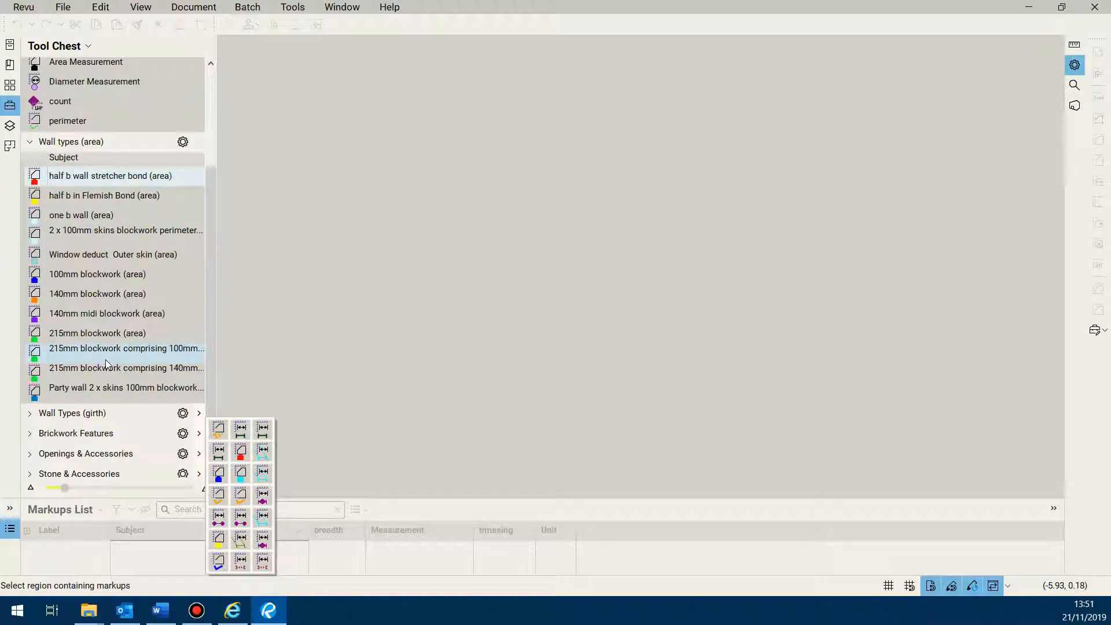
# Look into the Wall Types (girth) tool set and collapse it again, then select the Area Measurement tool in General Measurements
pyautogui.scroll(-1, 106, 364)
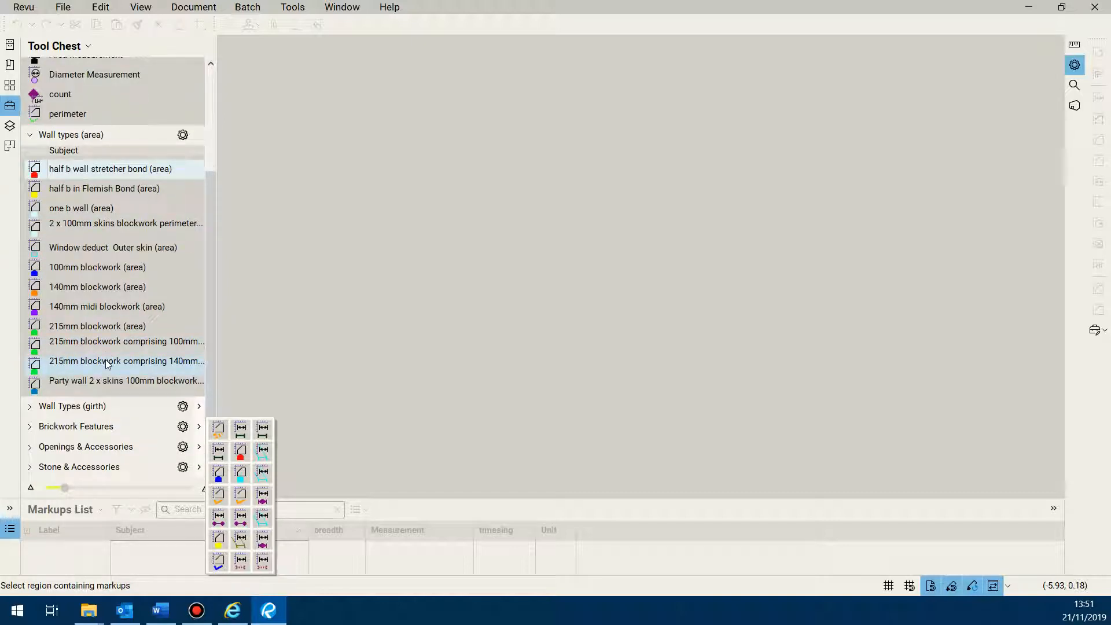
pyautogui.click(31, 407)
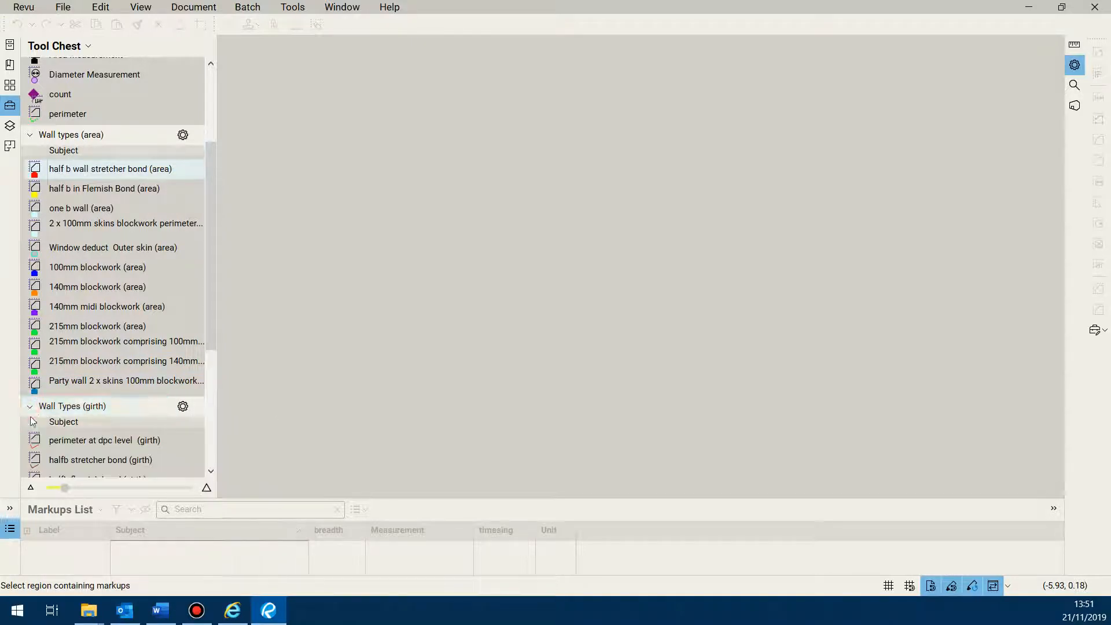
pyautogui.click(31, 408)
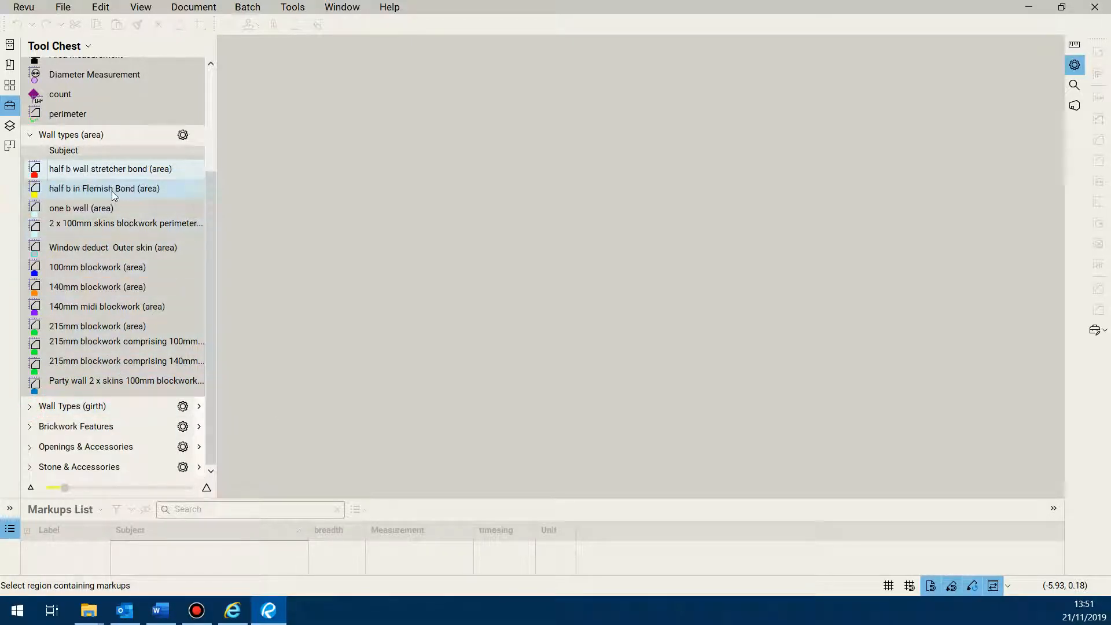
pyautogui.scroll(3, 127, 321)
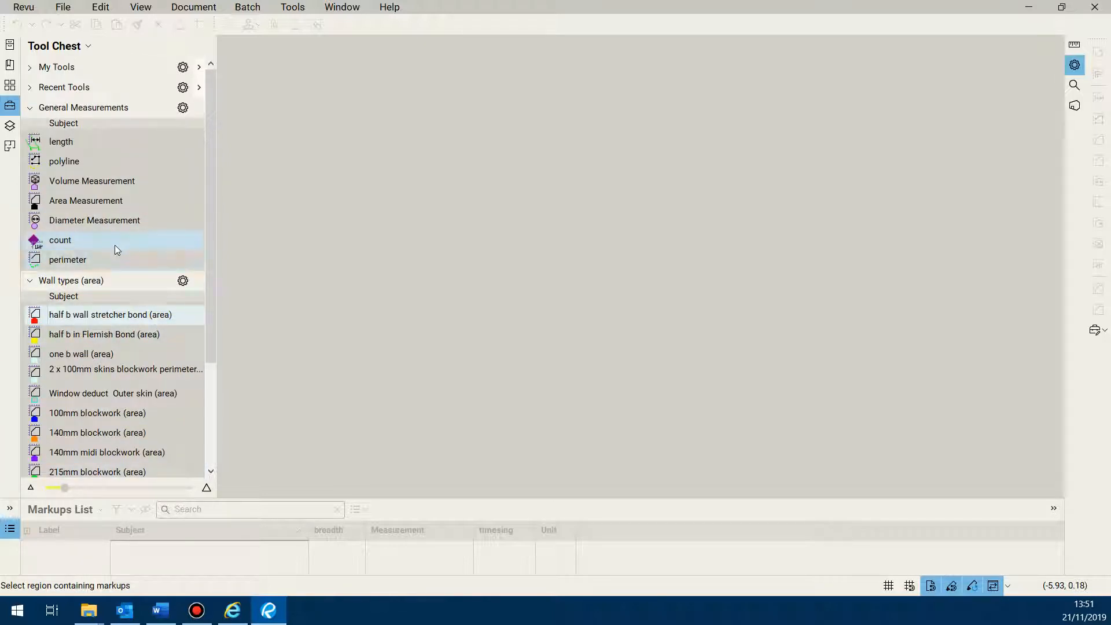
pyautogui.click(82, 203)
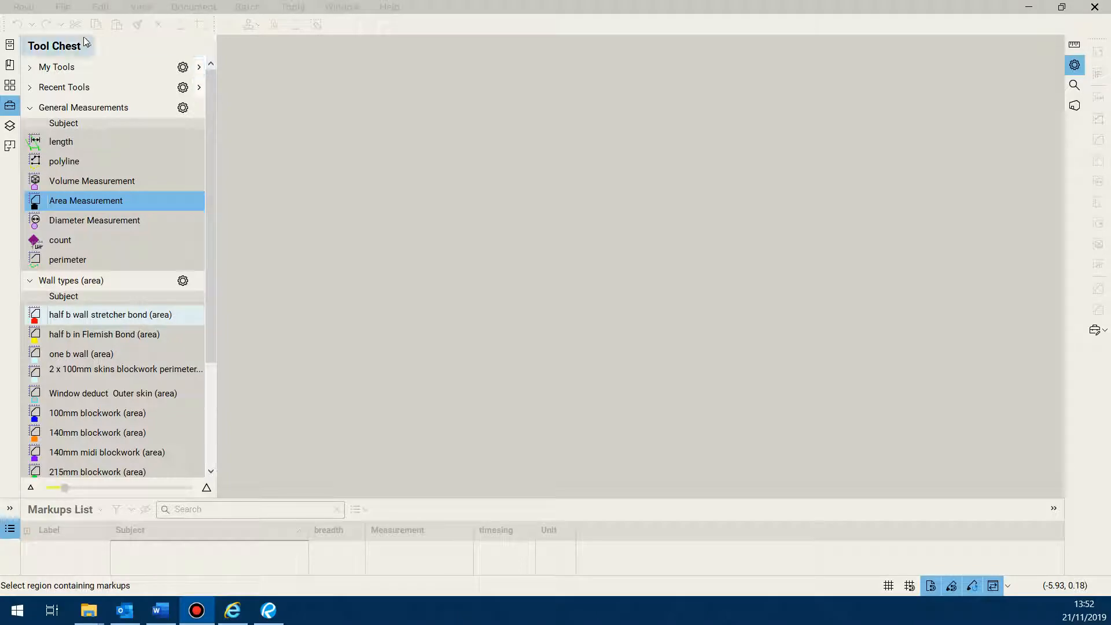
# Open the PDF "GR114 - Ground floor detail plan" from the St Albans enquiry documents folder
pyautogui.click(64, 7)
pyautogui.click(65, 8)
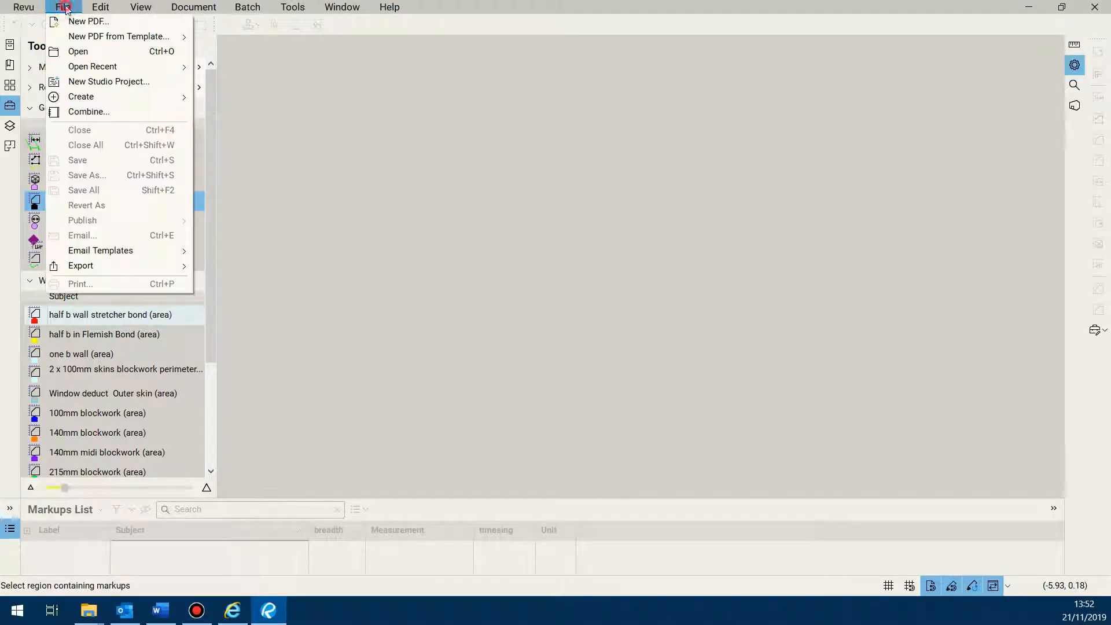
pyautogui.click(83, 52)
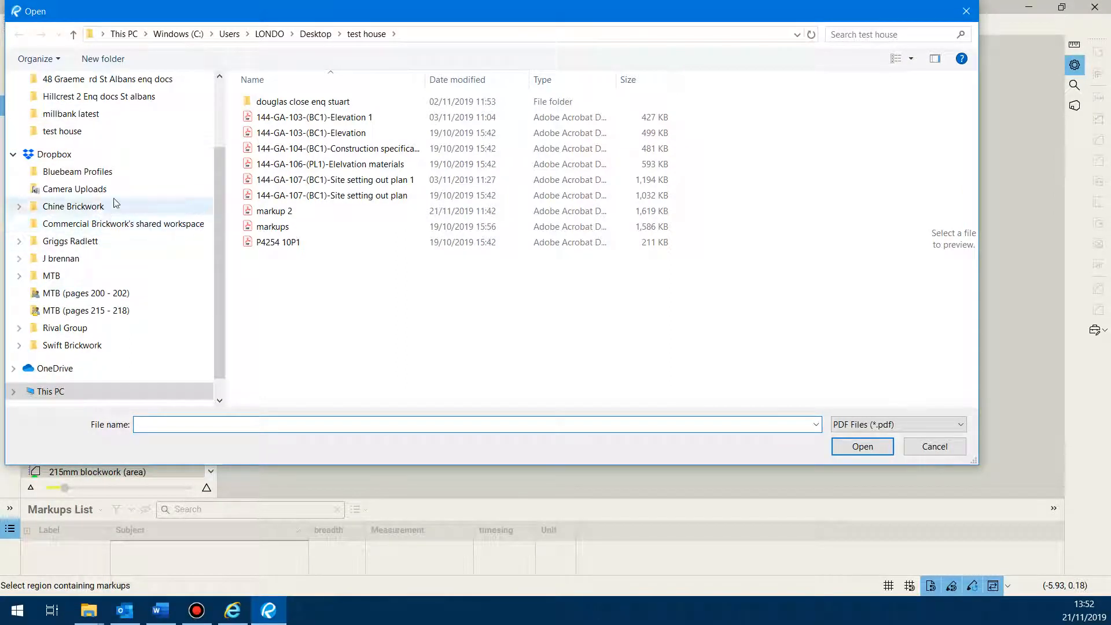
pyautogui.scroll(1, 107, 200)
pyautogui.click(113, 113)
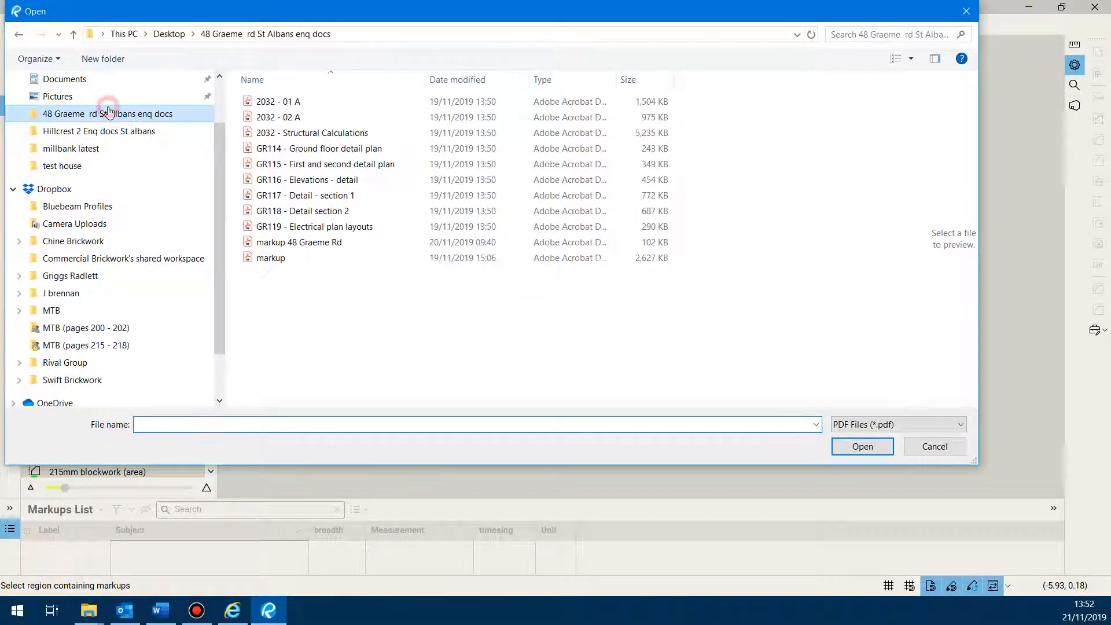
pyautogui.doubleClick(320, 155)
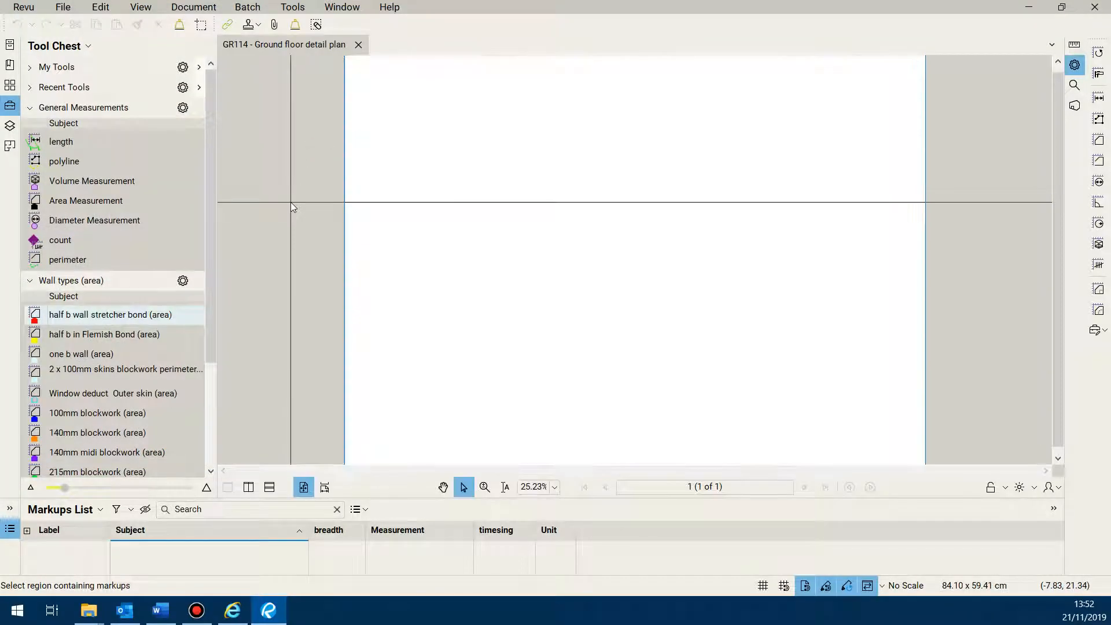
# Examine the ground floor detail plan, from the whole sheet down to the room layout around the party wall
pyautogui.scroll(-2, 541, 243)
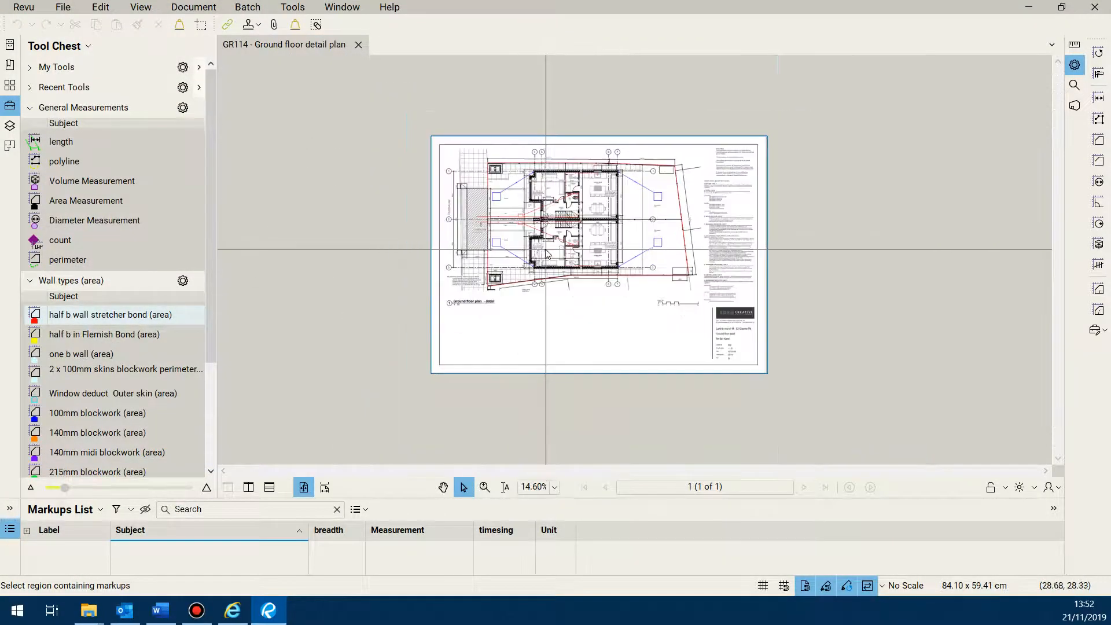
pyautogui.scroll(4, 542, 252)
pyautogui.scroll(-5, 546, 261)
pyautogui.scroll(4, 555, 255)
pyautogui.scroll(-2, 579, 266)
pyautogui.scroll(4, 581, 267)
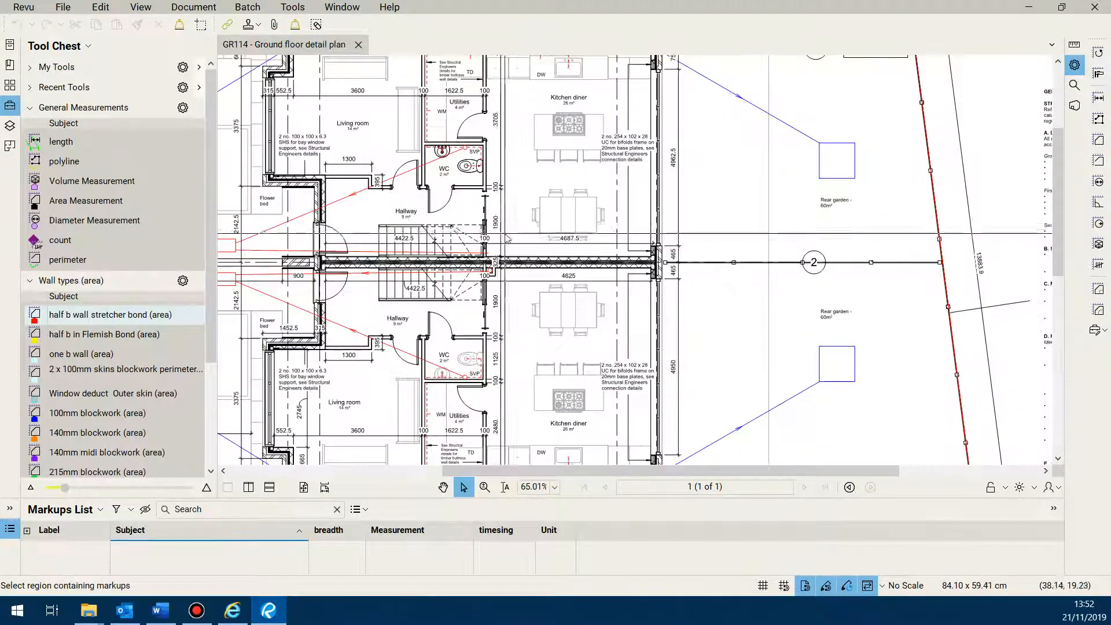
pyautogui.scroll(-3, 507, 256)
pyautogui.scroll(3, 508, 257)
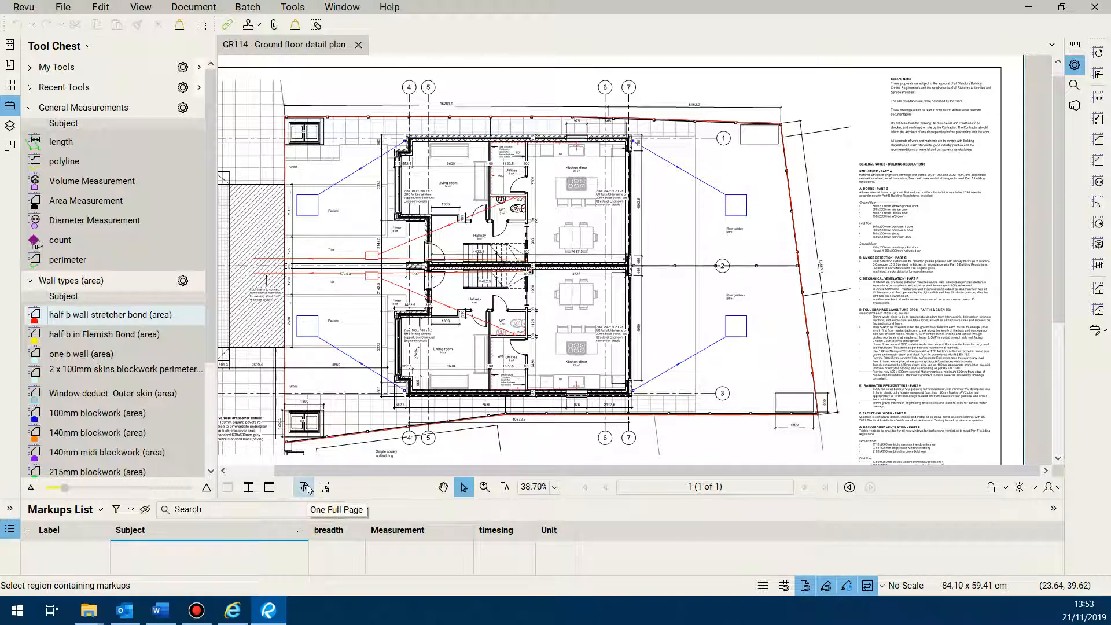
# Fit the full page in view and inspect the two houses and their written dimensions on the plan
pyautogui.click(307, 489)
pyautogui.scroll(-2, 473, 345)
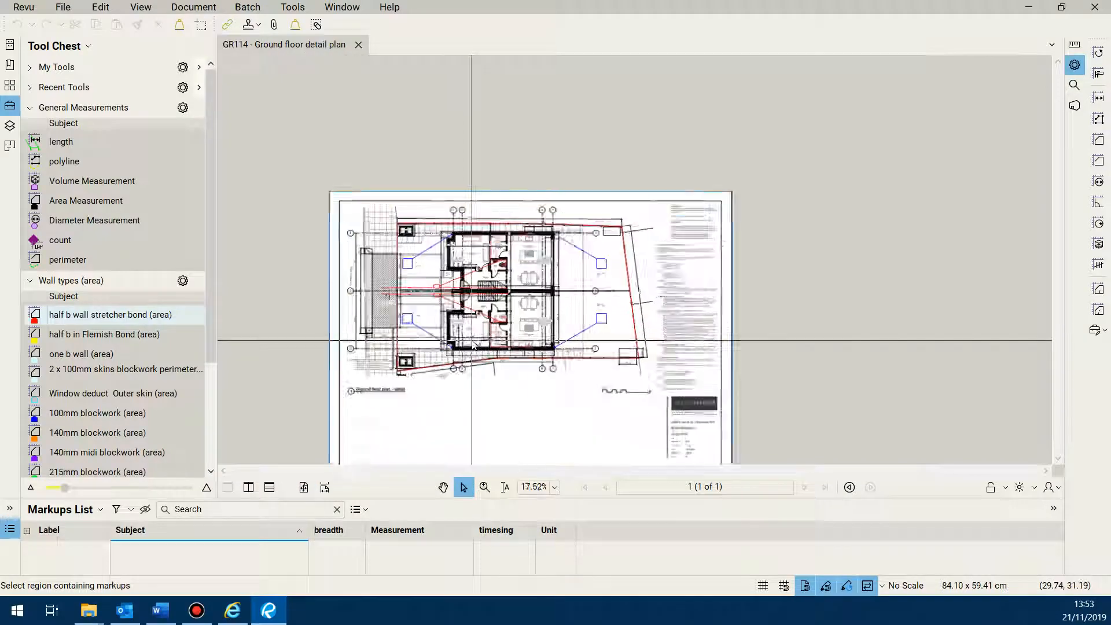
pyautogui.scroll(4, 473, 345)
pyautogui.scroll(-2, 542, 261)
pyautogui.scroll(3, 543, 261)
pyautogui.scroll(-2, 542, 260)
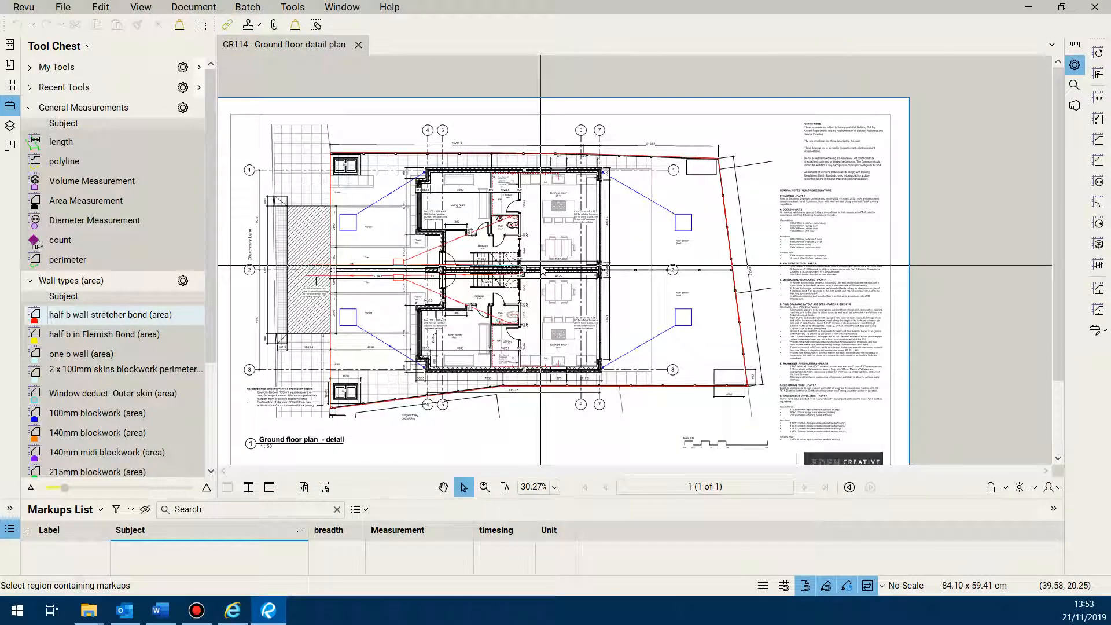
pyautogui.scroll(4, 541, 267)
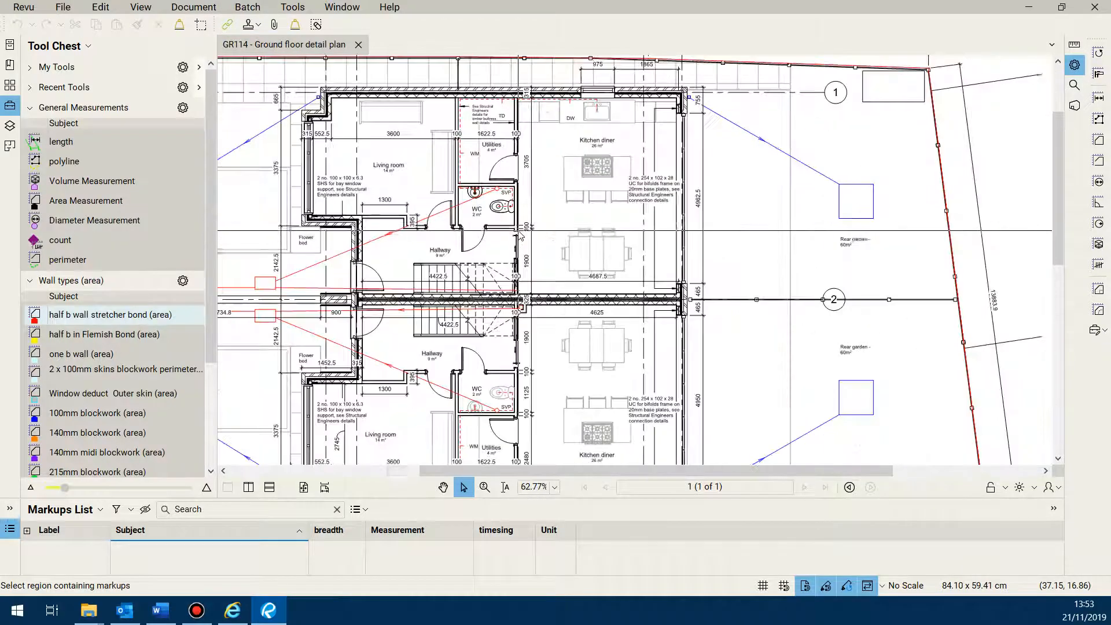
pyautogui.scroll(-1, 497, 233)
pyautogui.scroll(5, 486, 223)
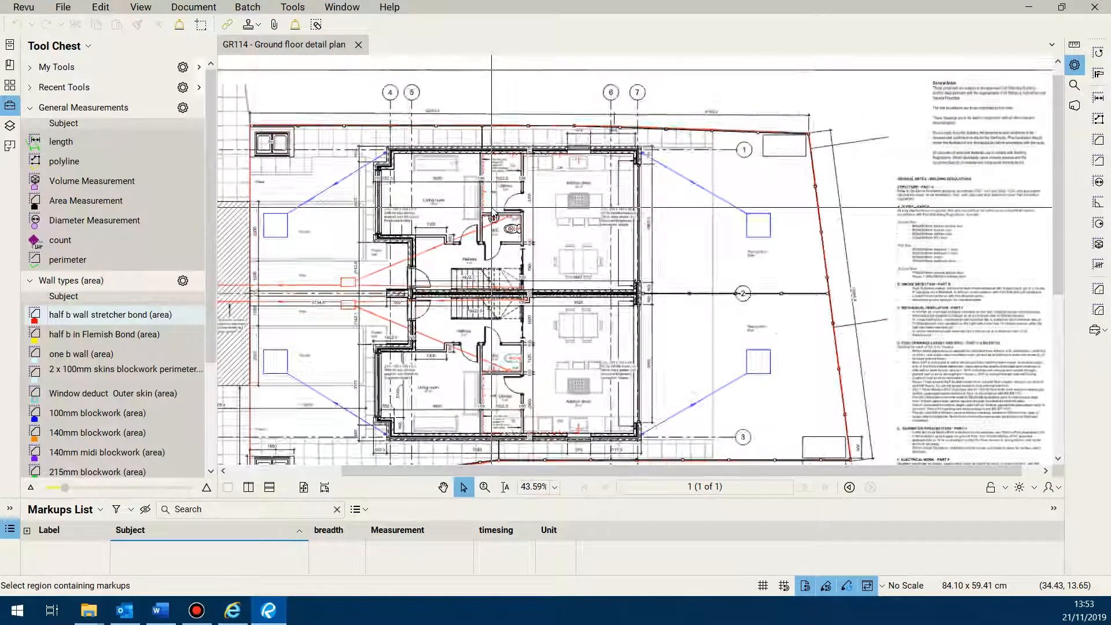
pyautogui.scroll(-3, 488, 212)
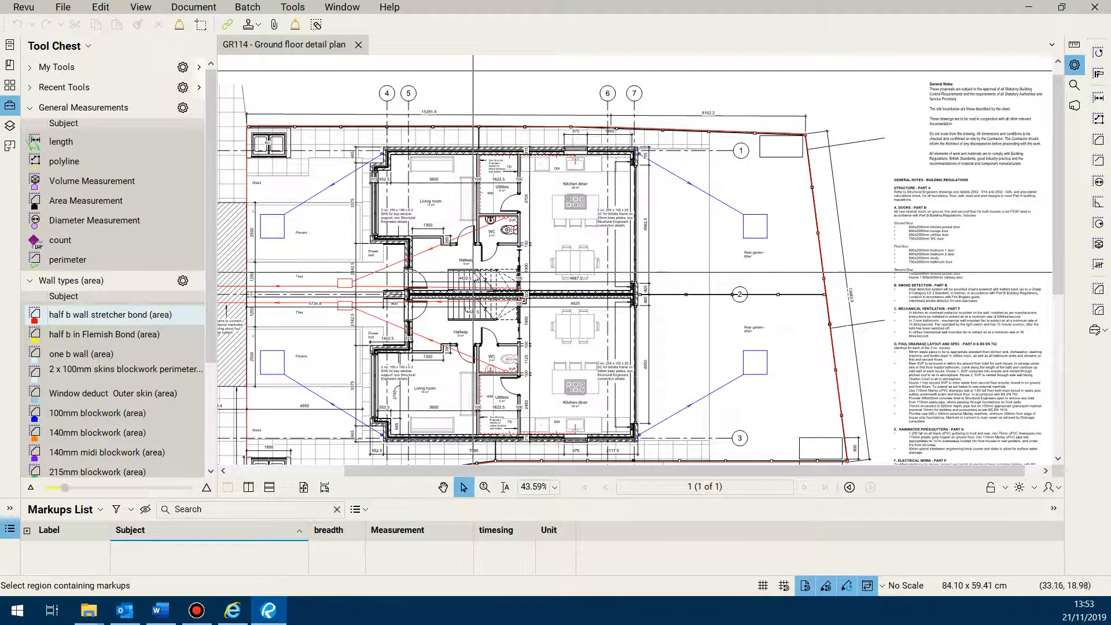
pyautogui.scroll(-1, 391, 303)
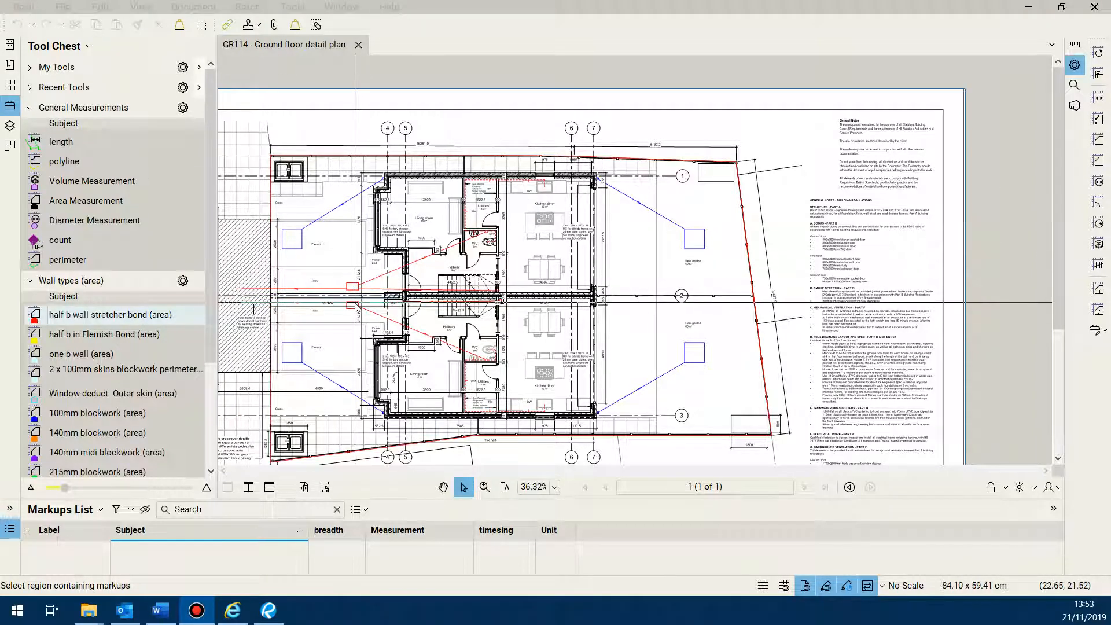
pyautogui.scroll(-1, 297, 309)
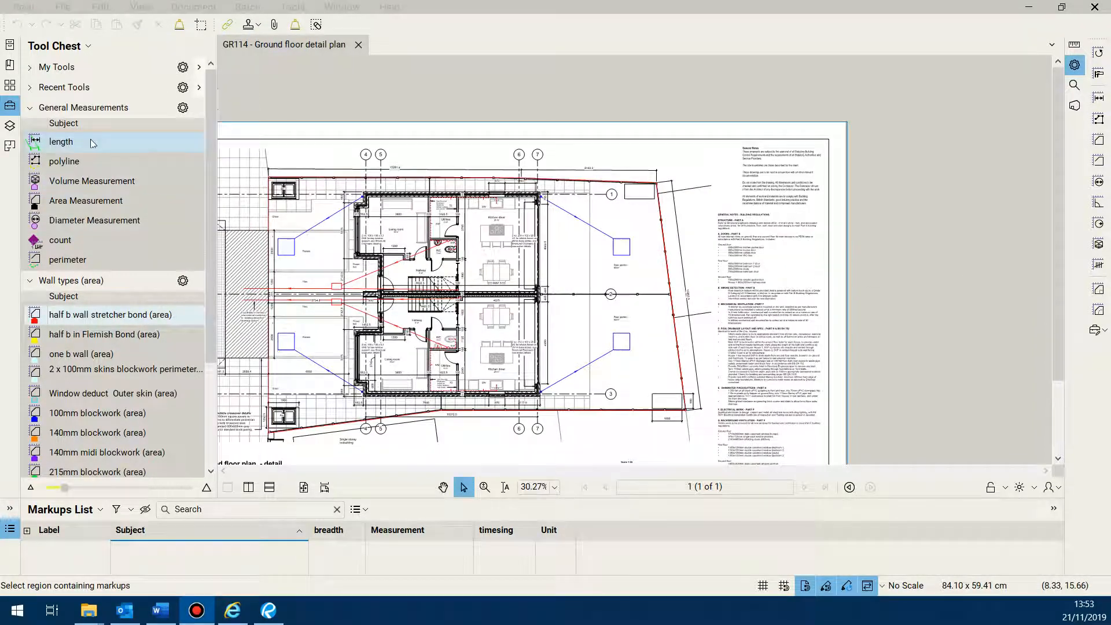
# Select the length tool and look along the upper external wall for a written dimension suitable for calibration
pyautogui.click(64, 151)
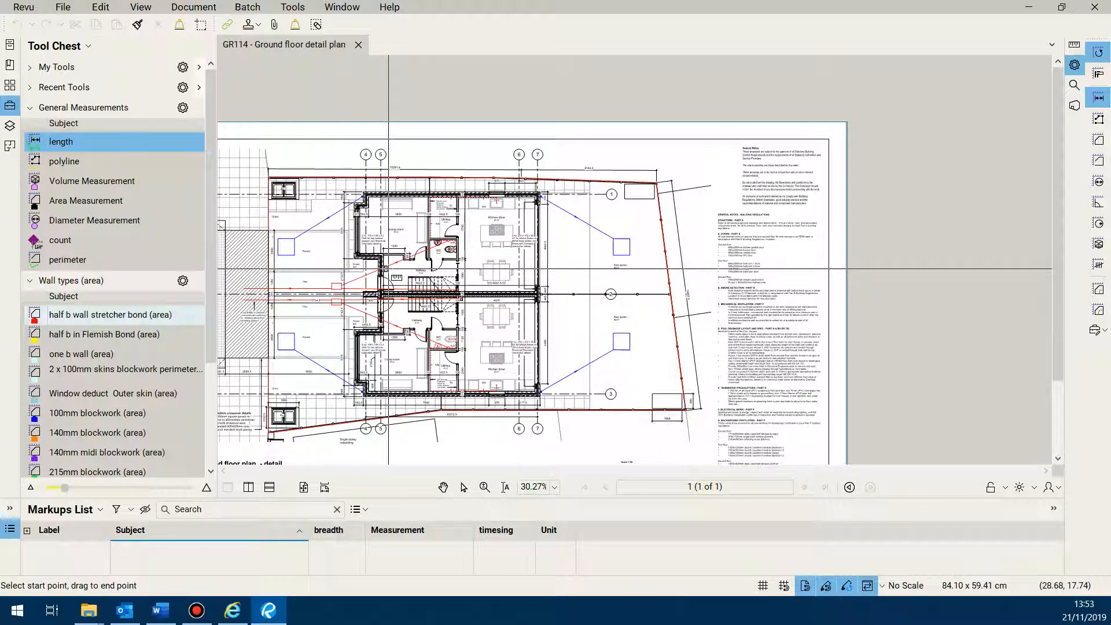
pyautogui.scroll(3, 388, 268)
pyautogui.scroll(-2, 425, 256)
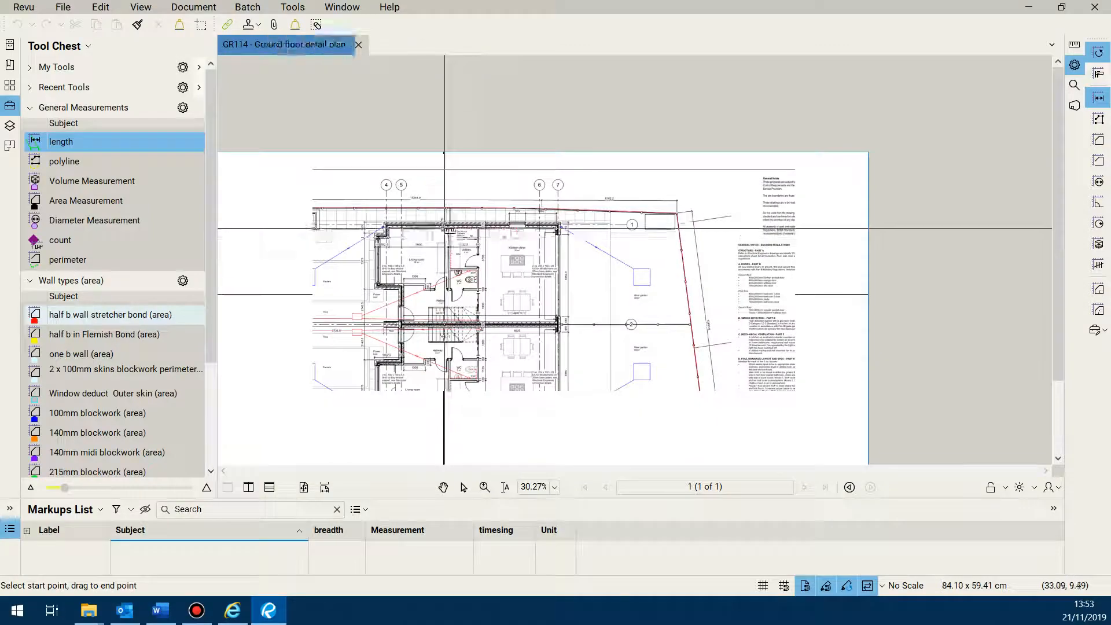
pyautogui.scroll(4, 431, 232)
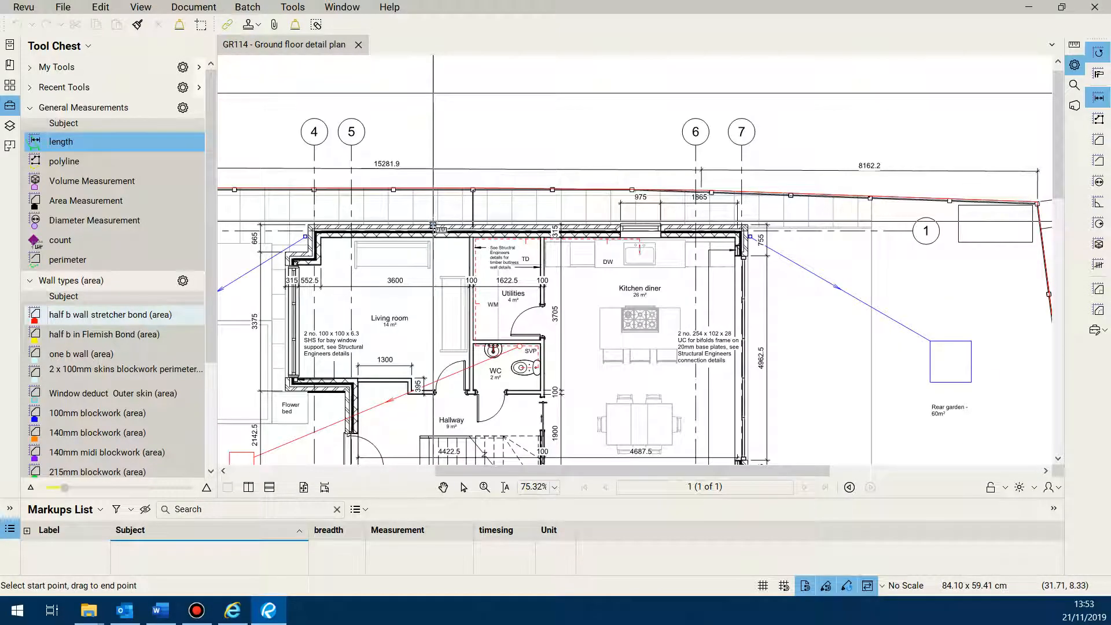
pyautogui.scroll(-3, 433, 226)
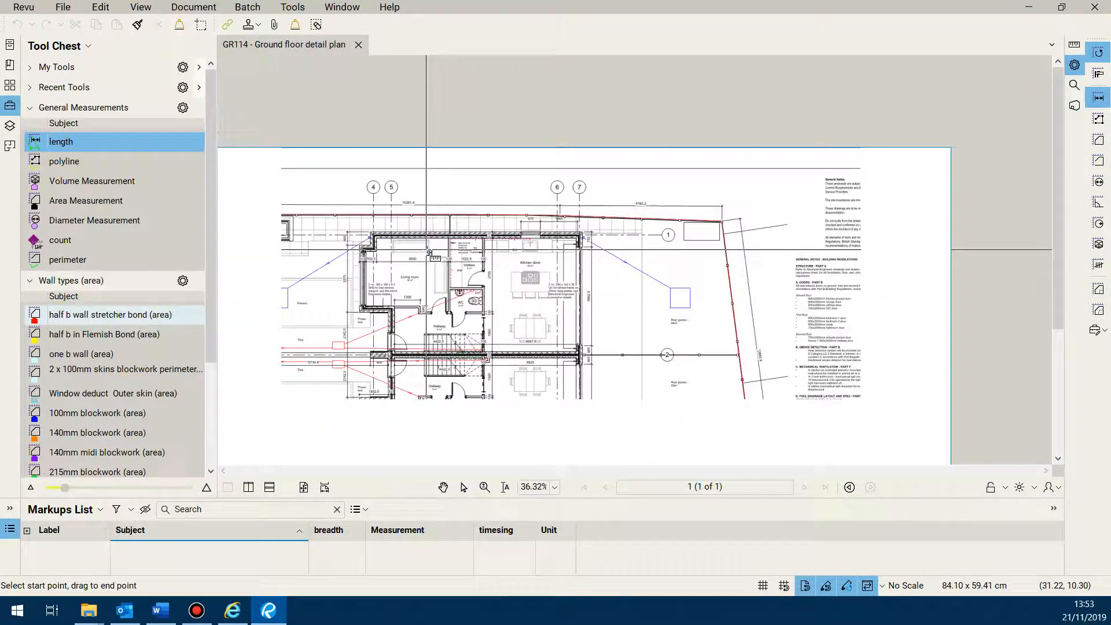
pyautogui.scroll(2, 552, 245)
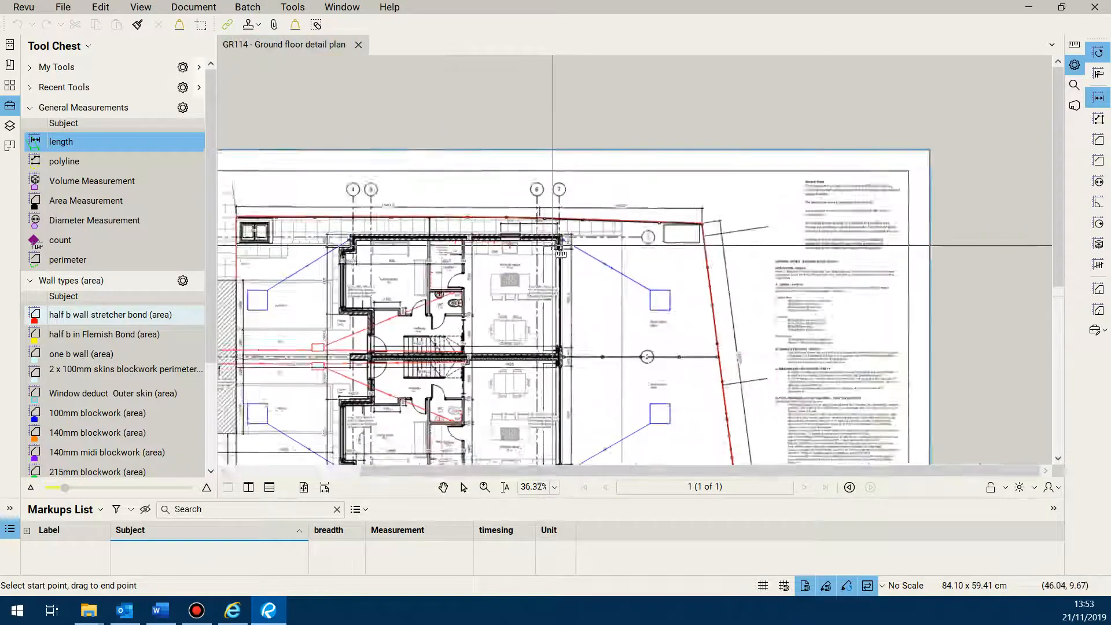
pyautogui.scroll(1, 486, 289)
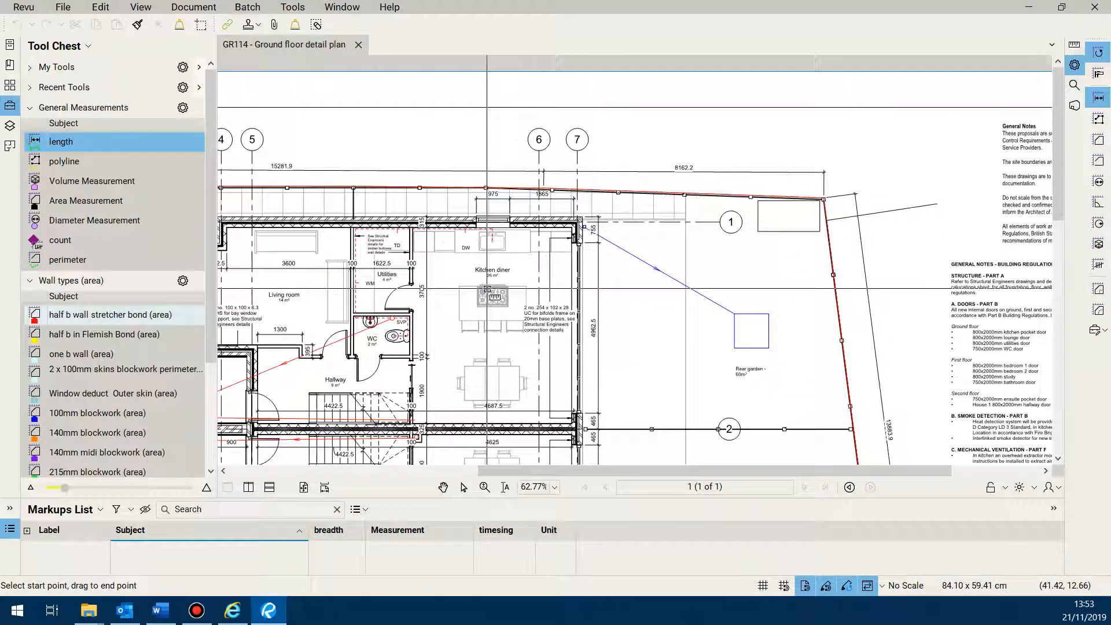
# Calibrate the plan along the 975 dimension above the kitchen window as 0.975 m, storing the scale in the page
pyautogui.click(289, 8)
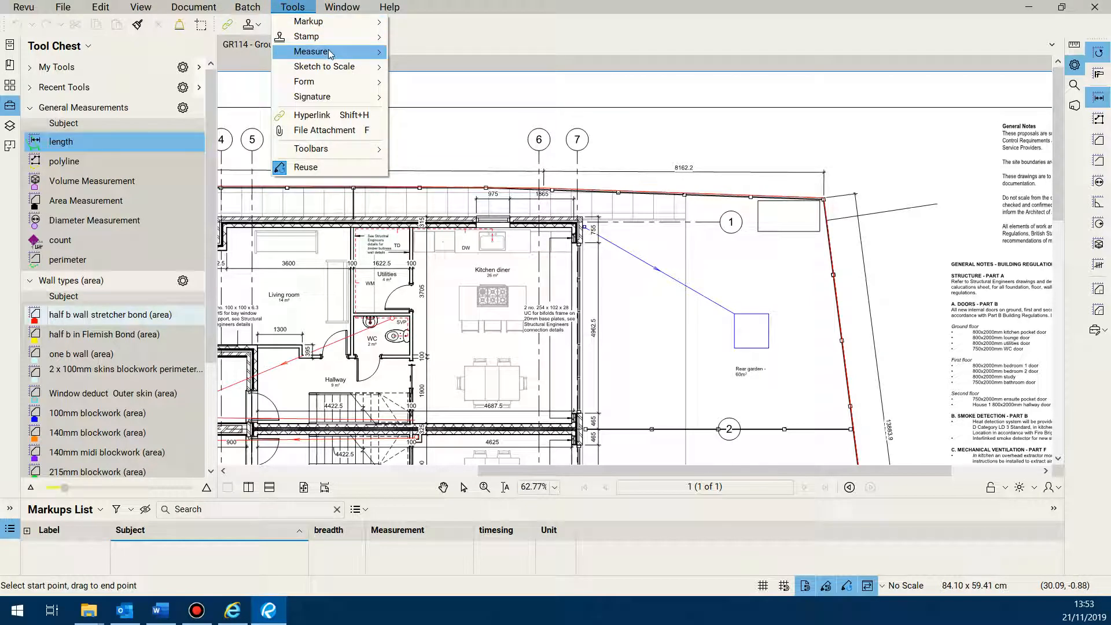
pyautogui.moveTo(329, 53)
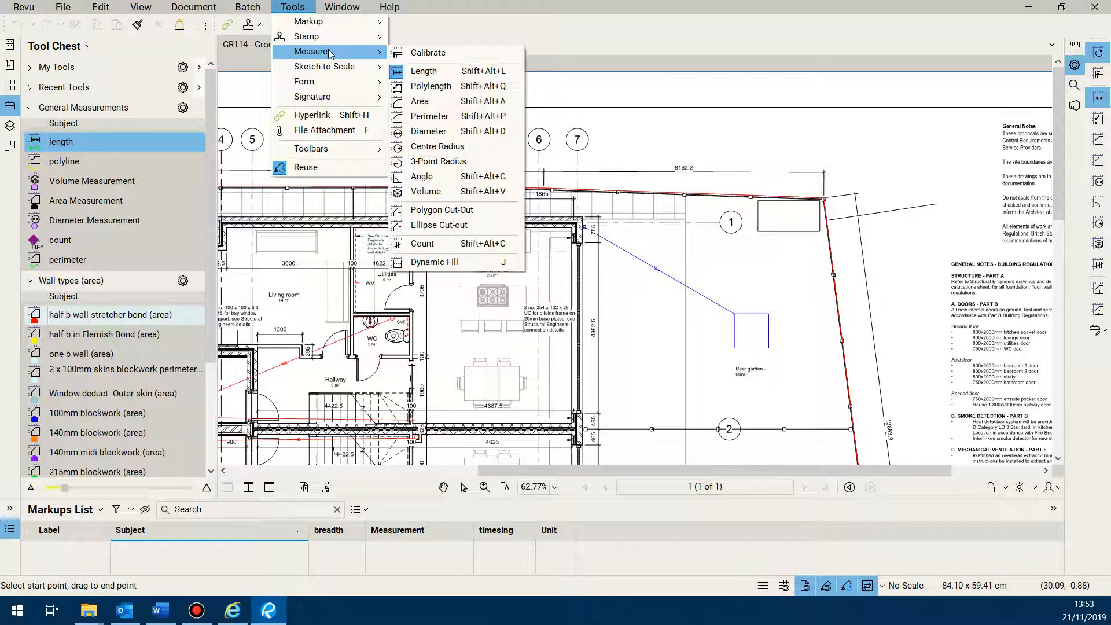
pyautogui.click(420, 58)
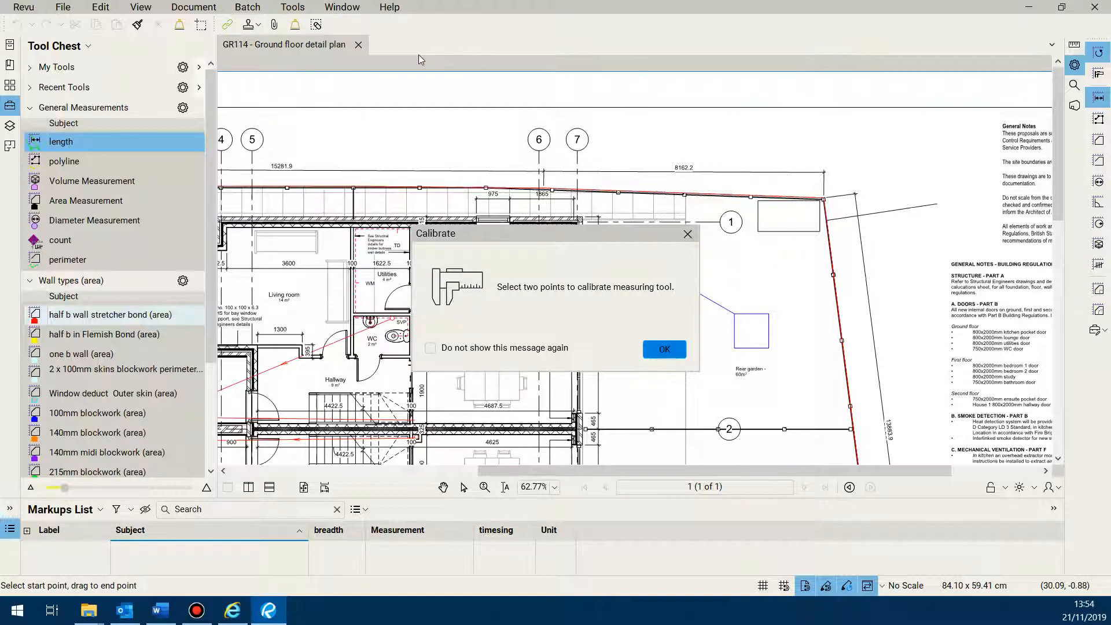
pyautogui.click(664, 349)
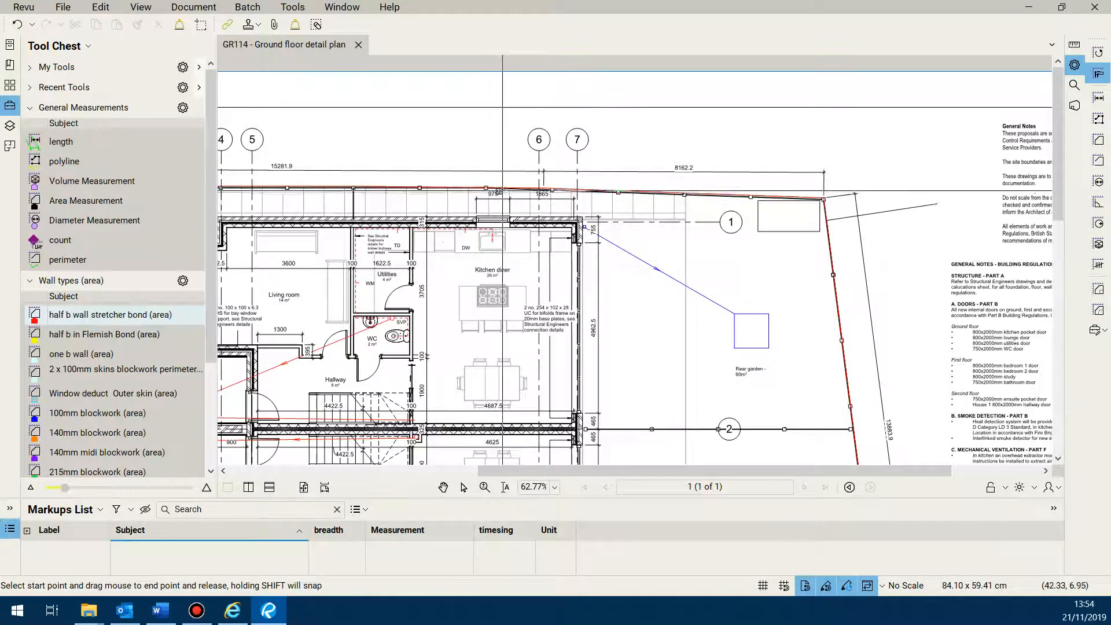
pyautogui.scroll(10, 502, 107)
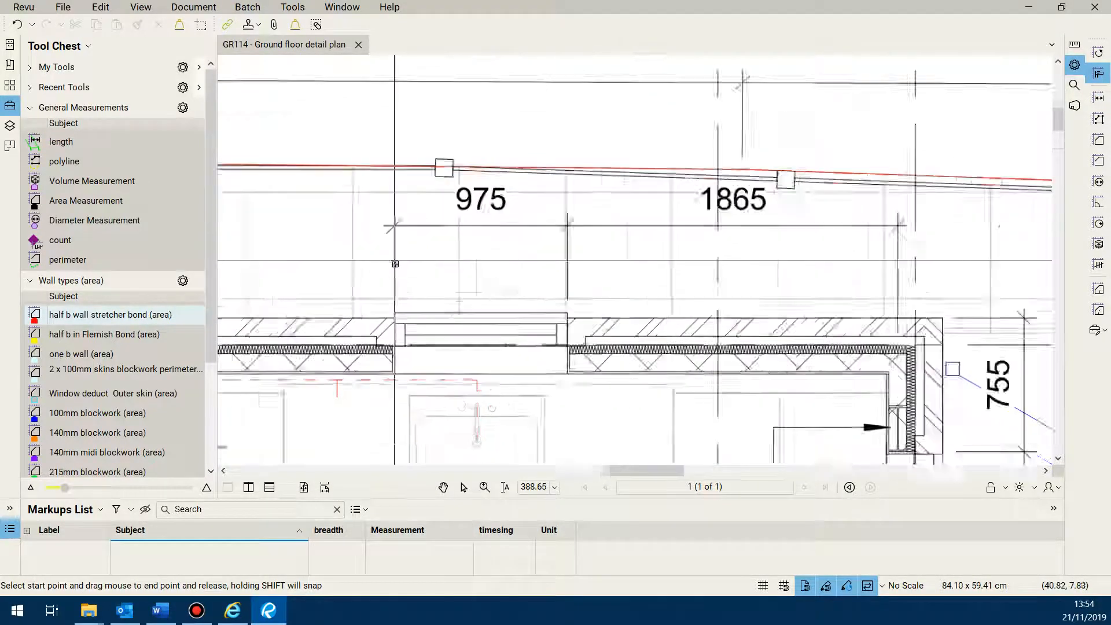
pyautogui.scroll(1, 395, 263)
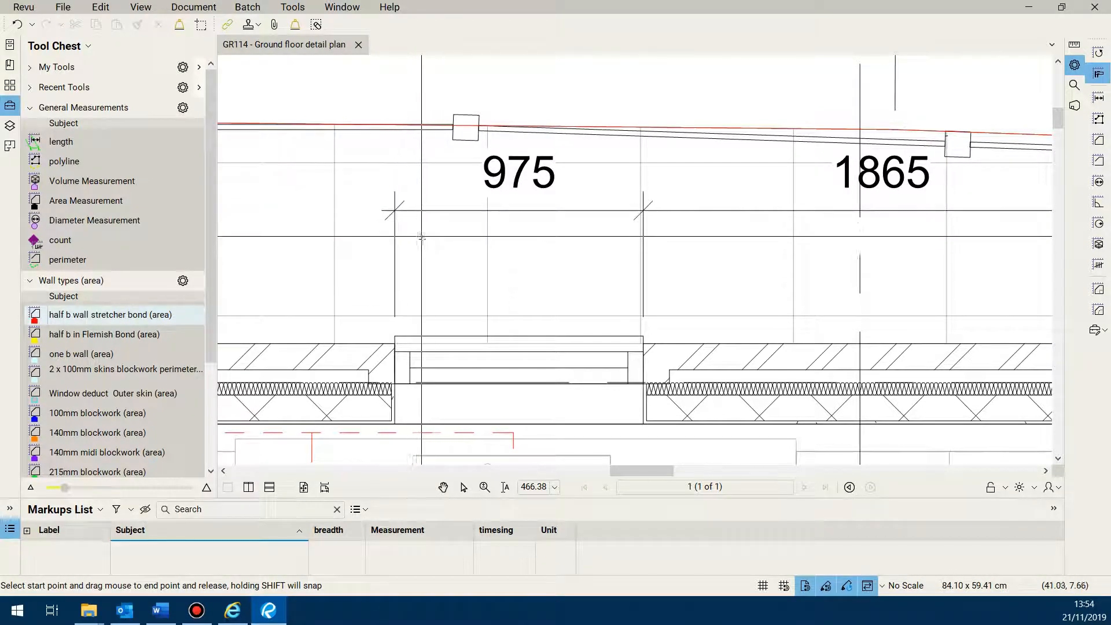
pyautogui.scroll(2, 394, 210)
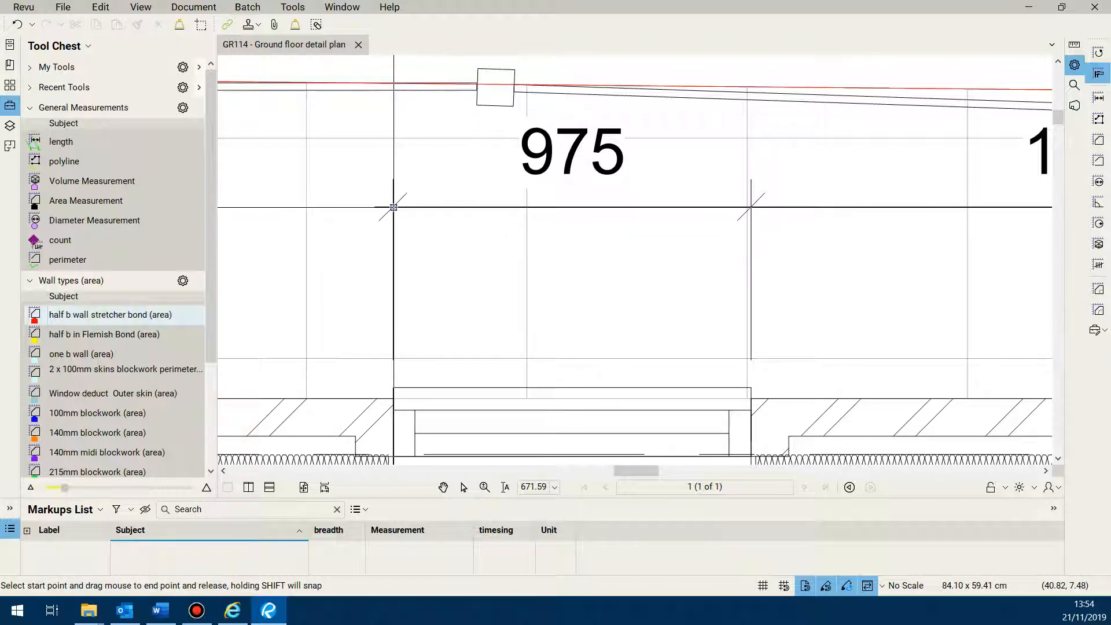
pyautogui.moveTo(393, 207); pyautogui.dragTo(751, 206)
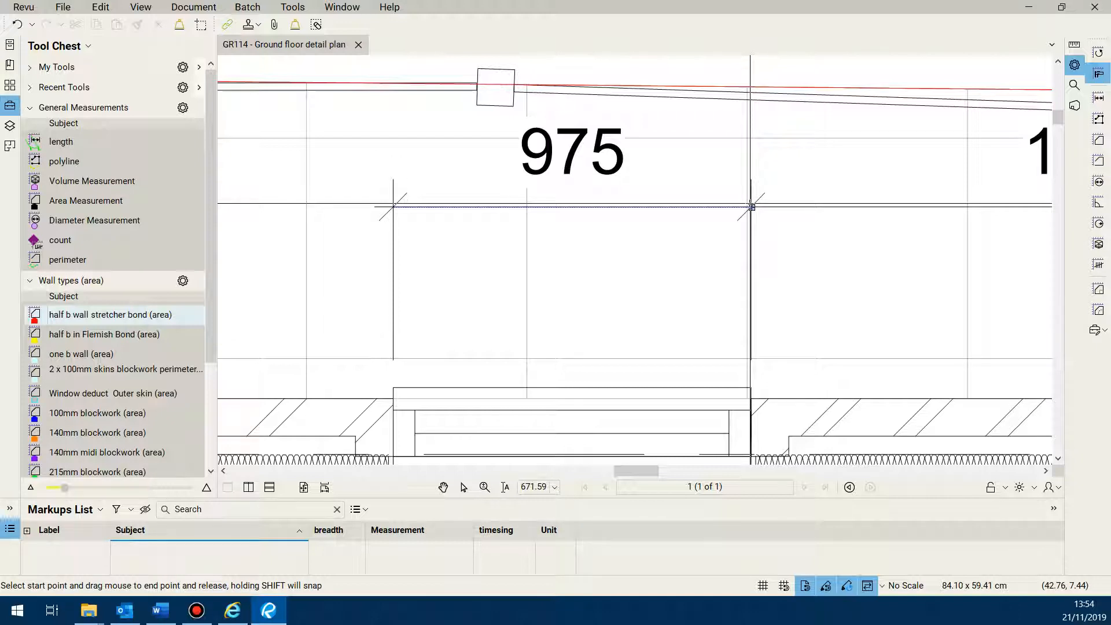
pyautogui.moveTo(749, 204); pyautogui.dragTo(750, 207)
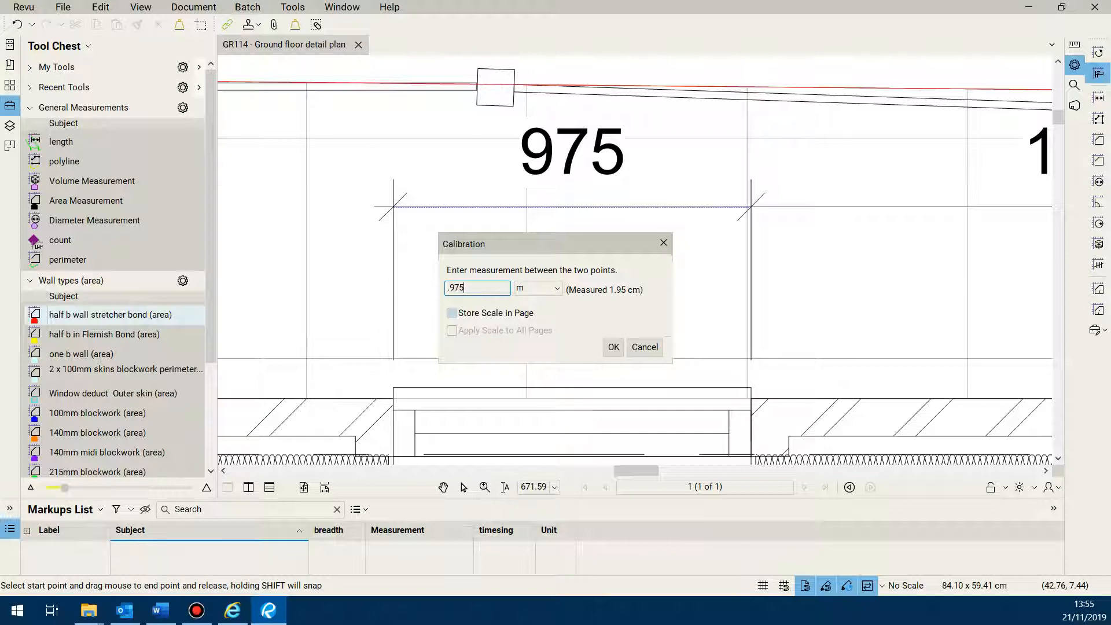
pyautogui.click(451, 313)
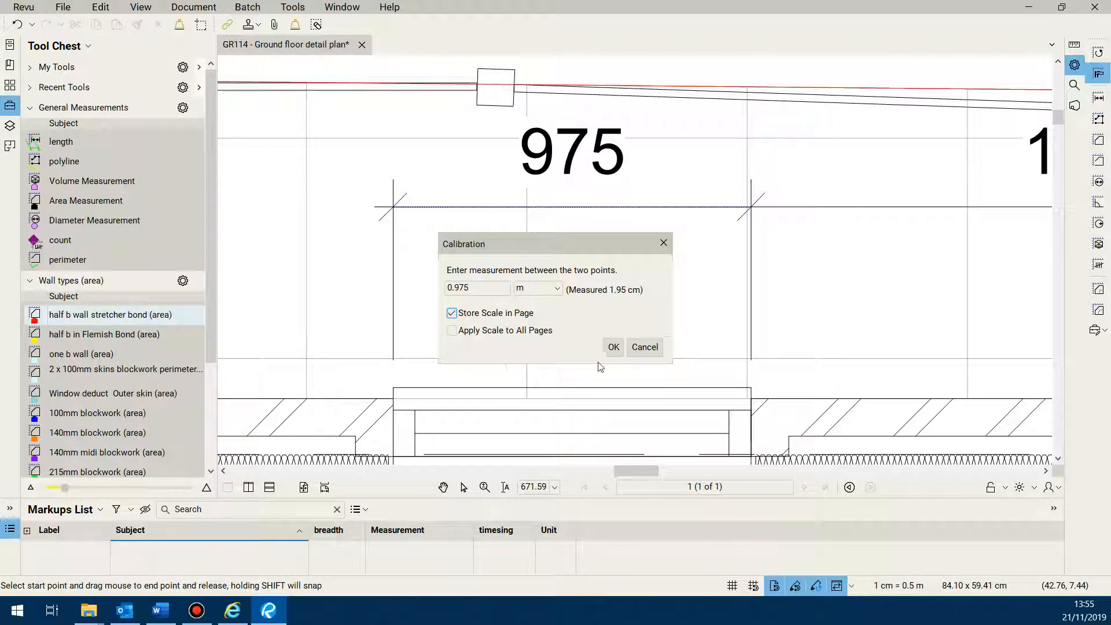
pyautogui.click(613, 347)
# Draw a length measurement across the 1865 dimension beside the kitchen window to check the calibration
pyautogui.scroll(-3, 466, 287)
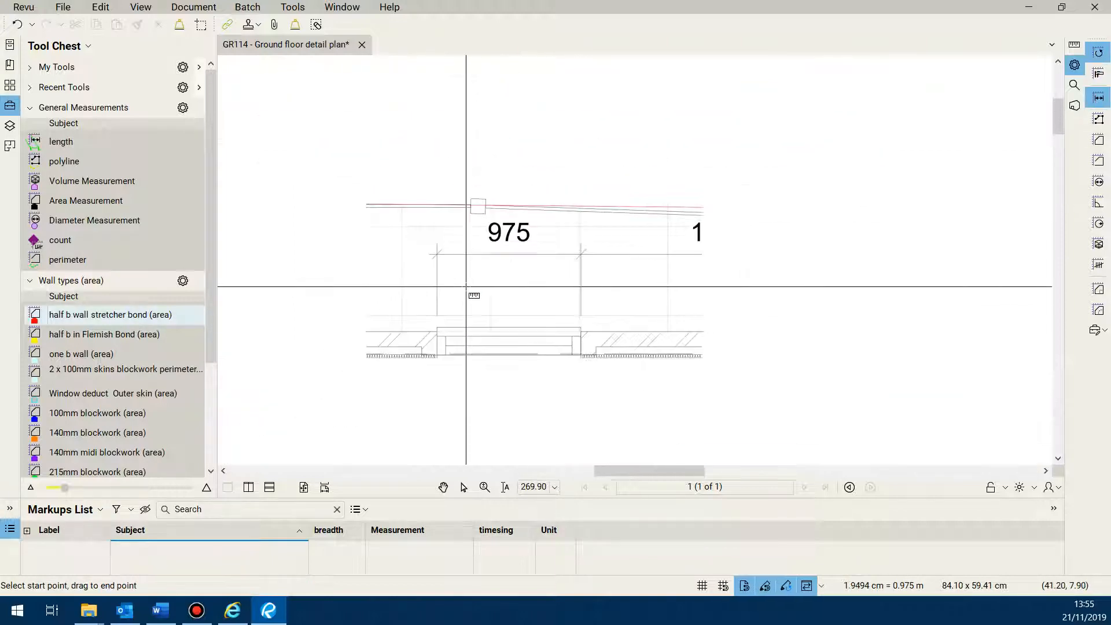
pyautogui.scroll(-2, 466, 286)
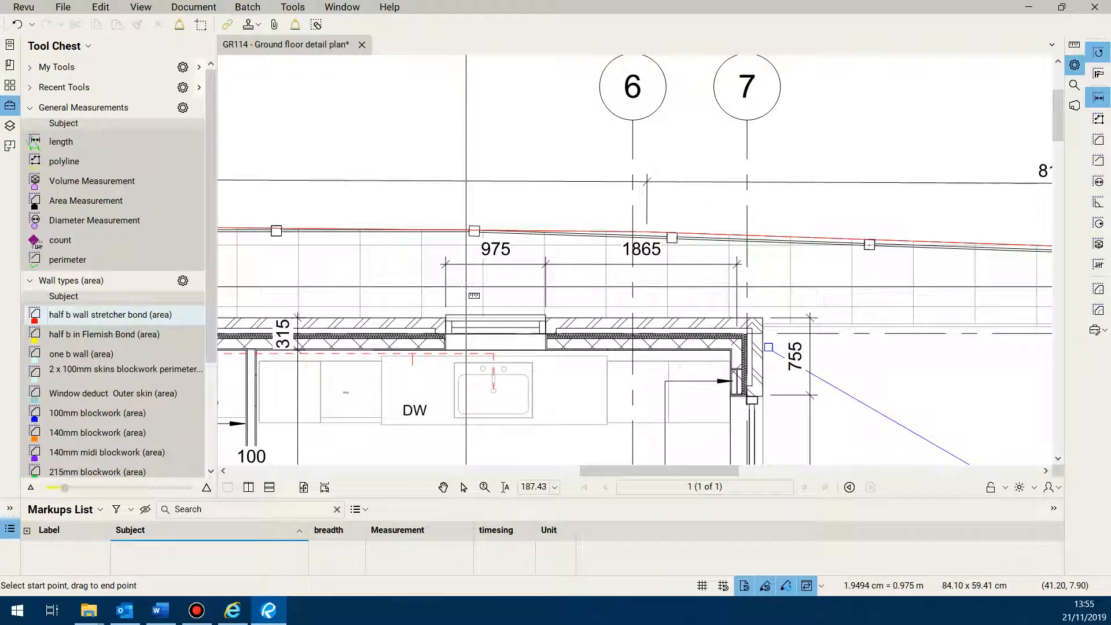
pyautogui.click(64, 144)
pyautogui.scroll(3, 555, 273)
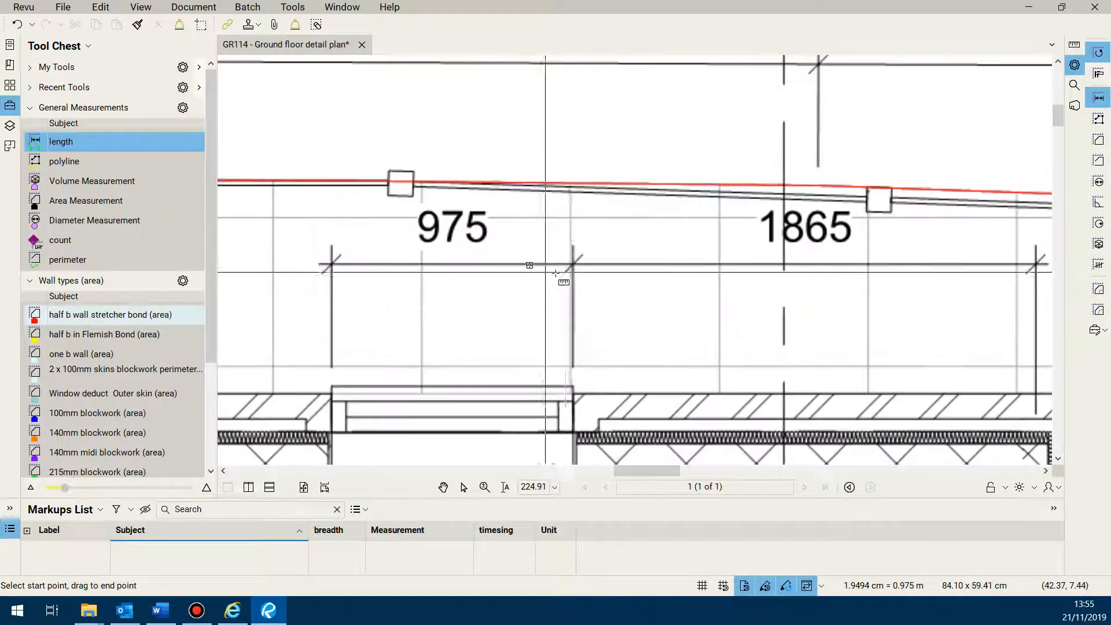
pyautogui.click(573, 287)
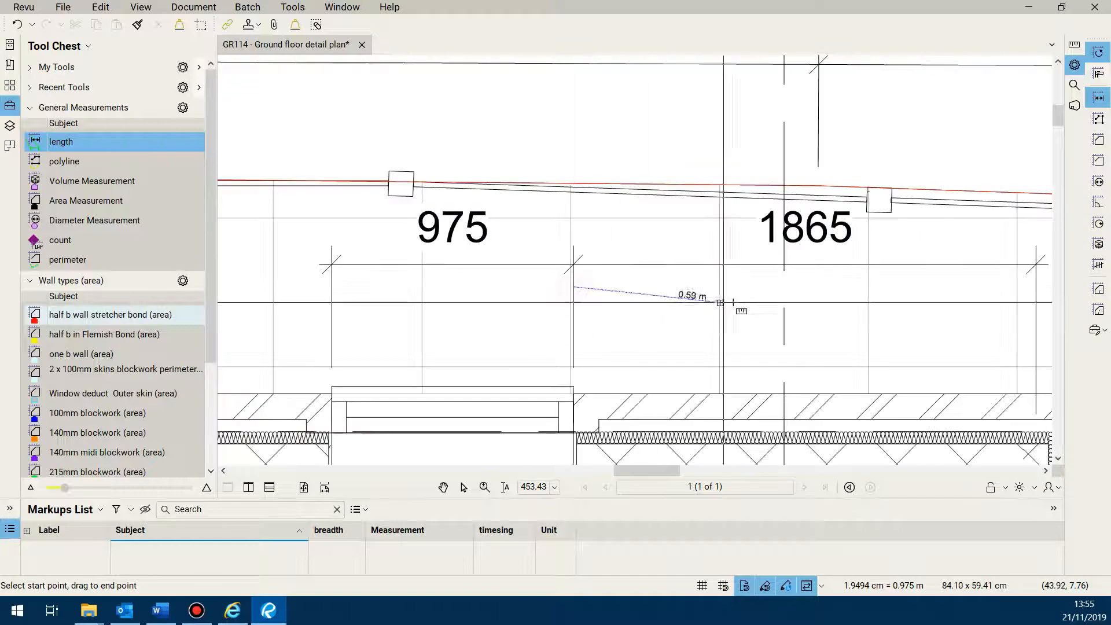
pyautogui.scroll(-2, 733, 302)
pyautogui.scroll(2, 927, 292)
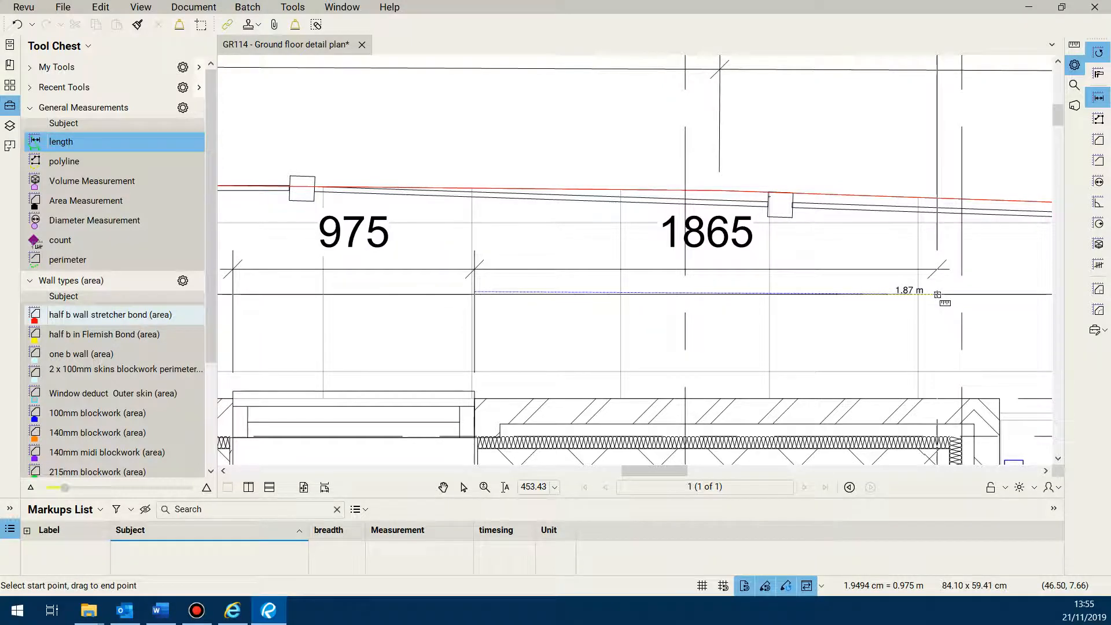
pyautogui.click(937, 295)
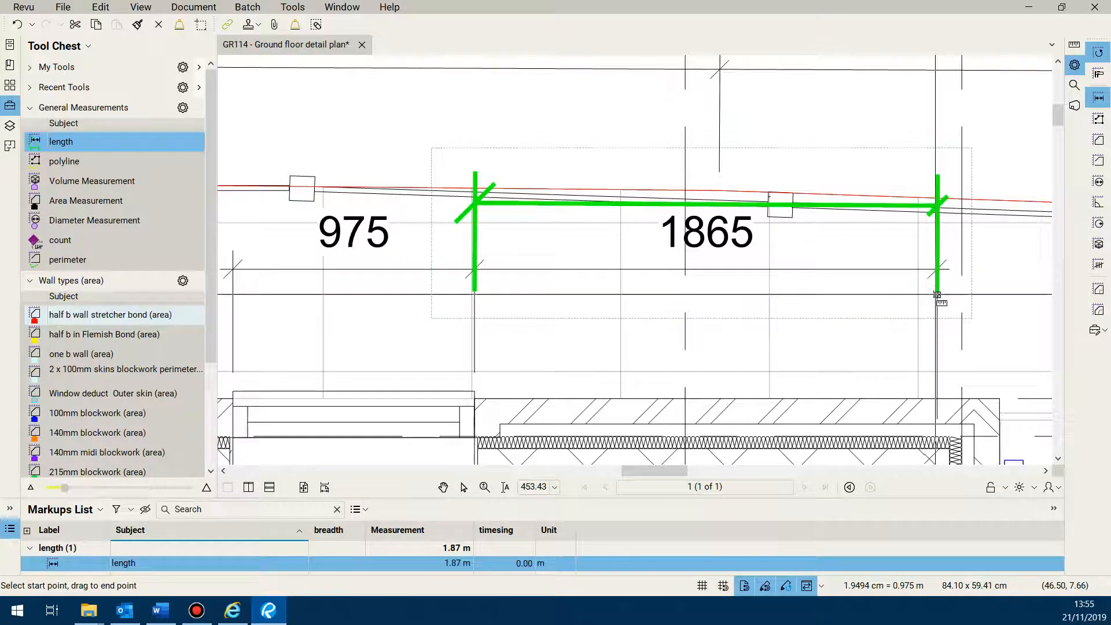
# Reveal the drawn length's properties, bring up the measurement settings and review the scale, viewports and options
pyautogui.scroll(-4, 665, 324)
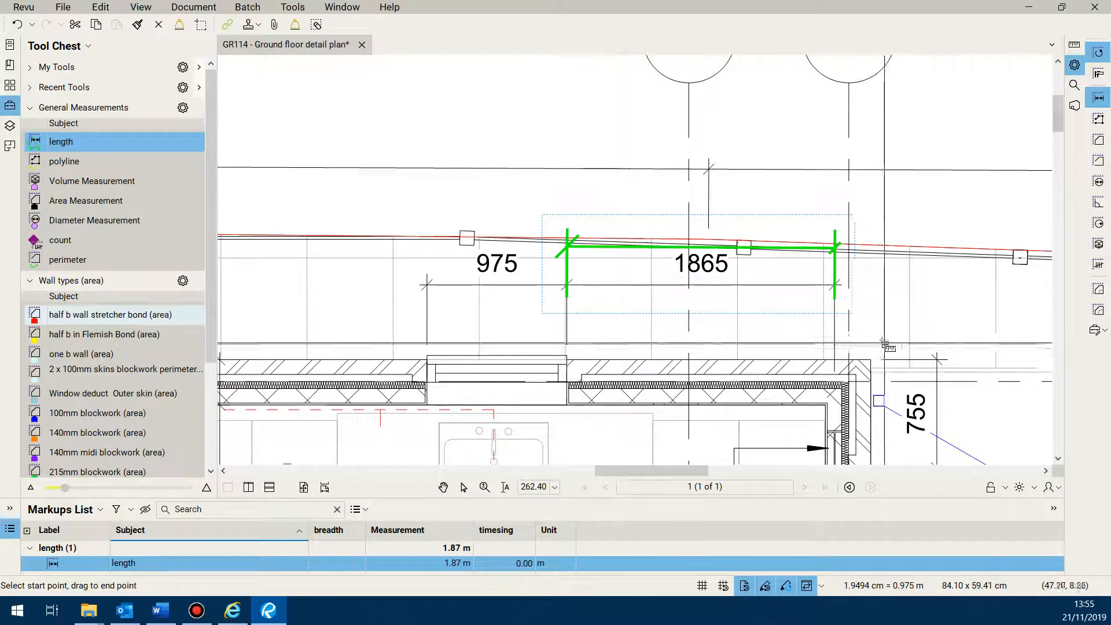
pyautogui.moveTo(1064, 293); pyautogui.dragTo(848, 322)
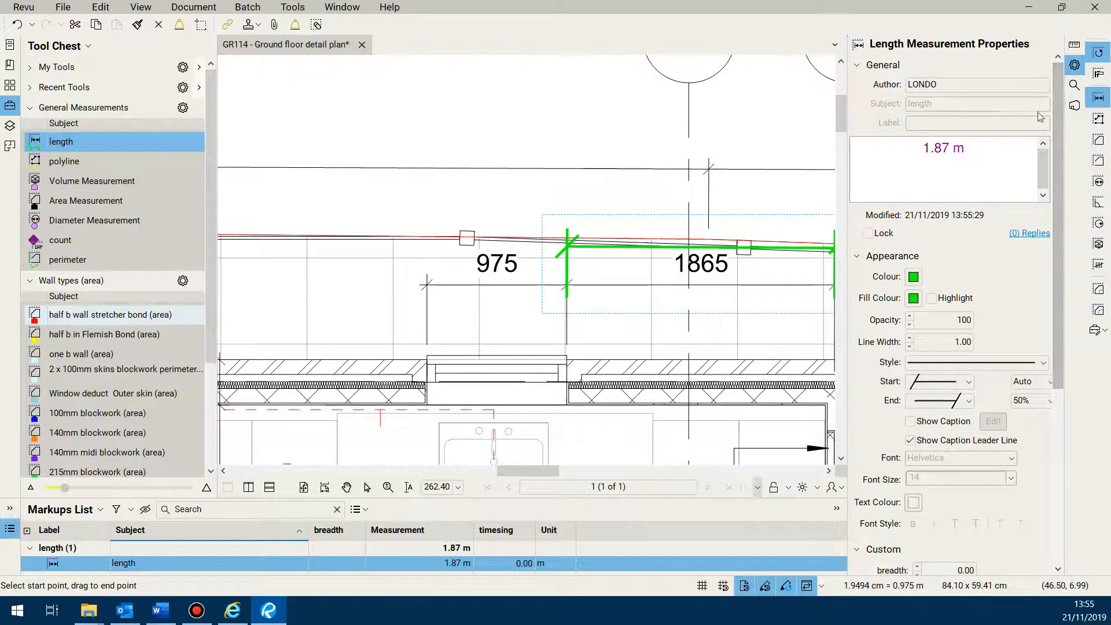
pyautogui.scroll(-1, 1013, 256)
pyautogui.scroll(1, 1021, 157)
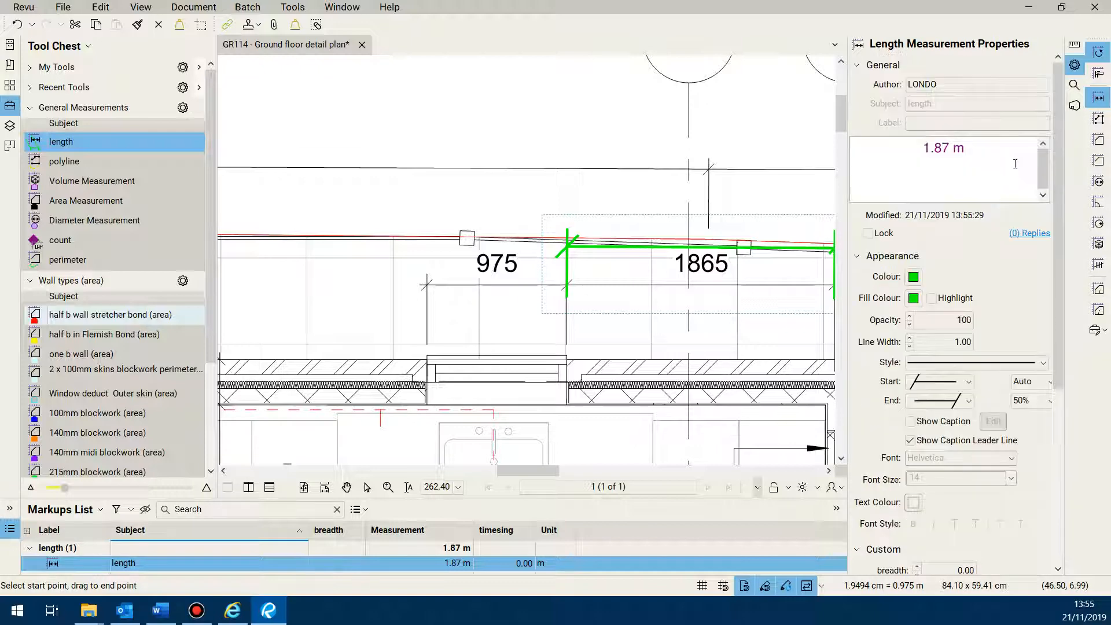
pyautogui.click(1074, 48)
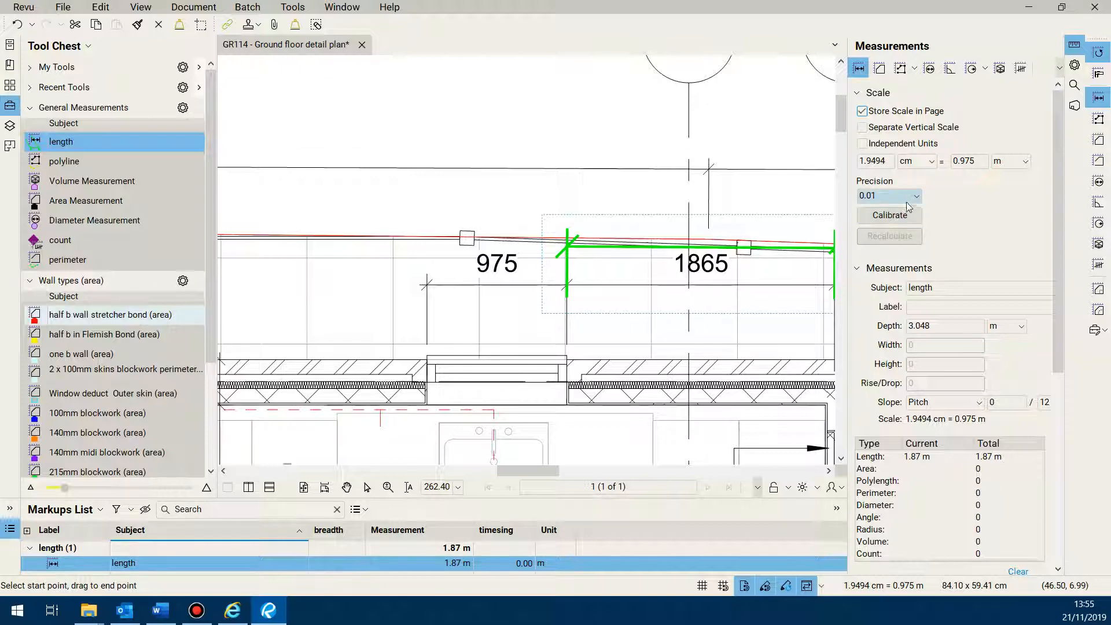
pyautogui.scroll(-10, 931, 346)
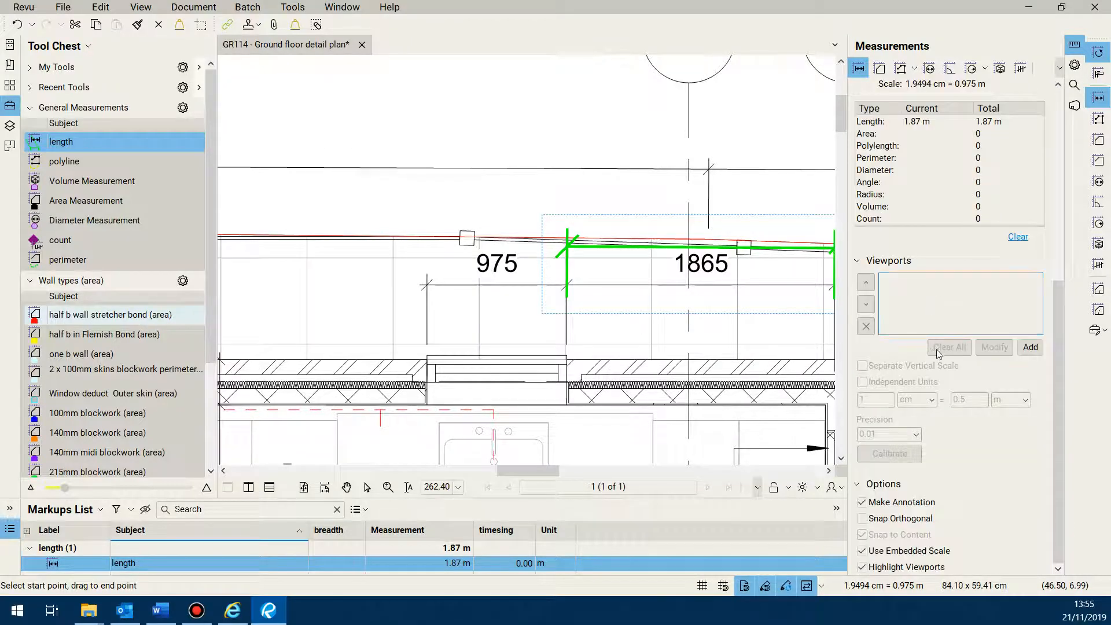
pyautogui.scroll(10, 939, 352)
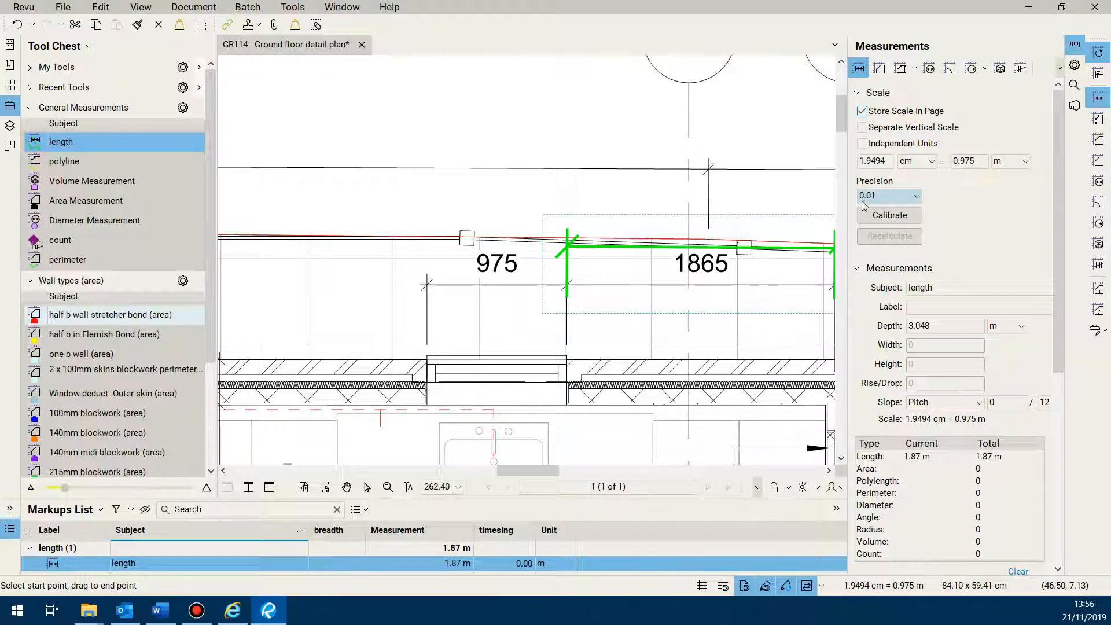
# Set the measurement precision to 0.001 and compare the listed length with the written 1865 dimension
pyautogui.click(916, 196)
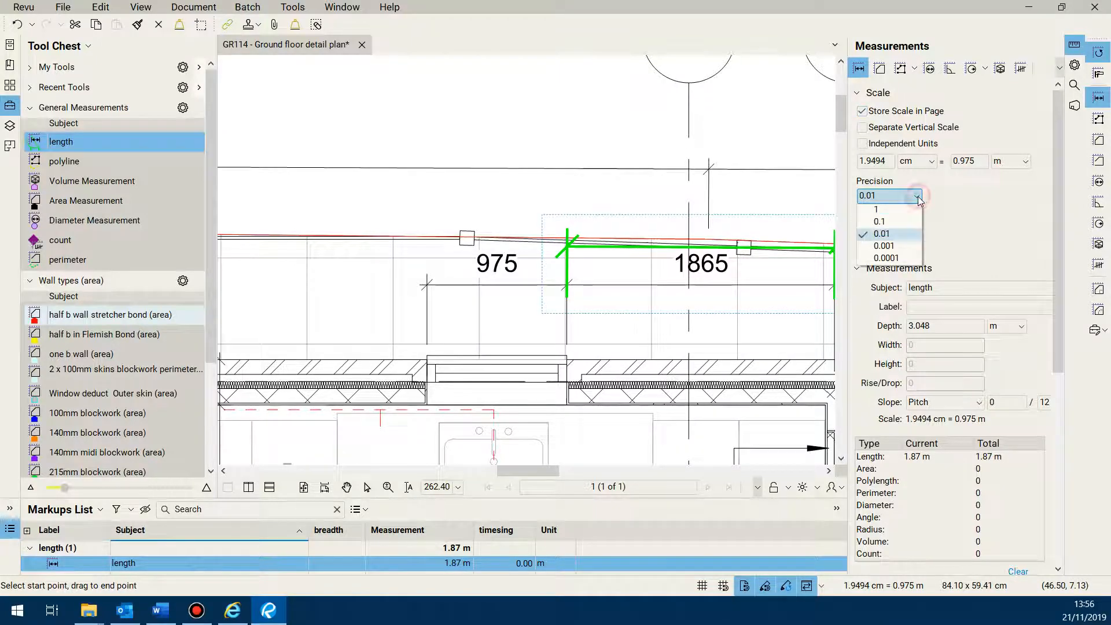
pyautogui.click(909, 248)
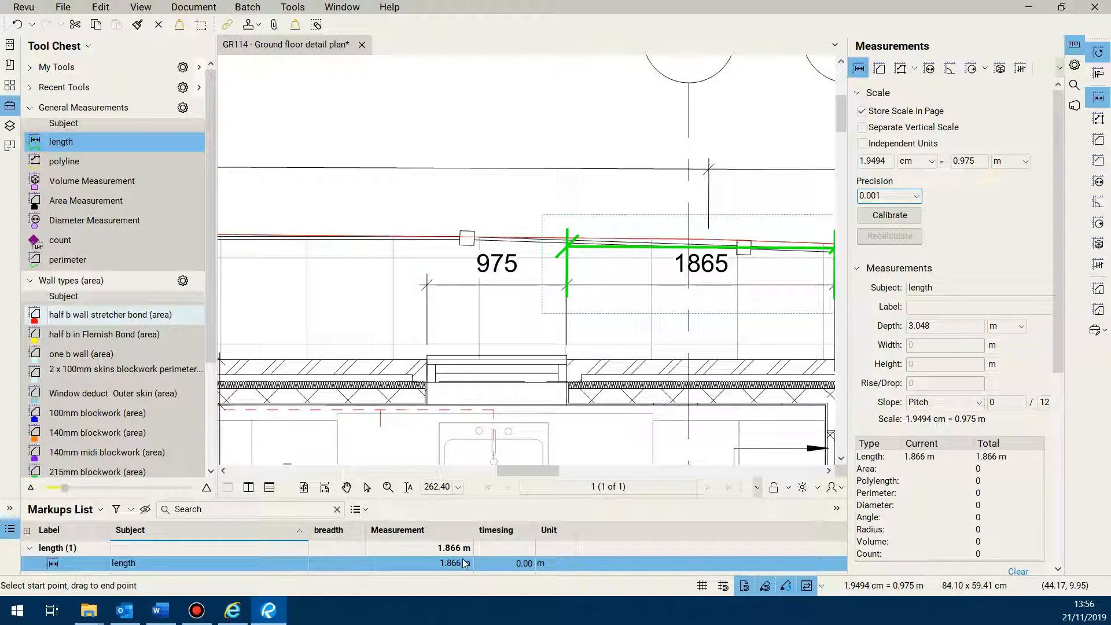
pyautogui.scroll(-4, 570, 315)
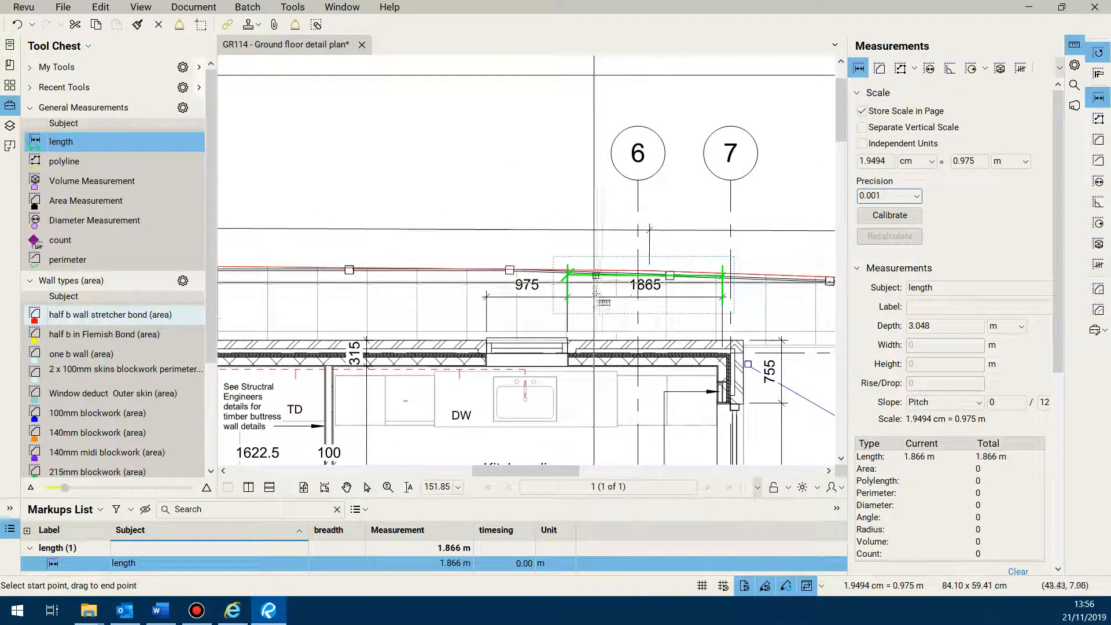
pyautogui.scroll(3, 647, 297)
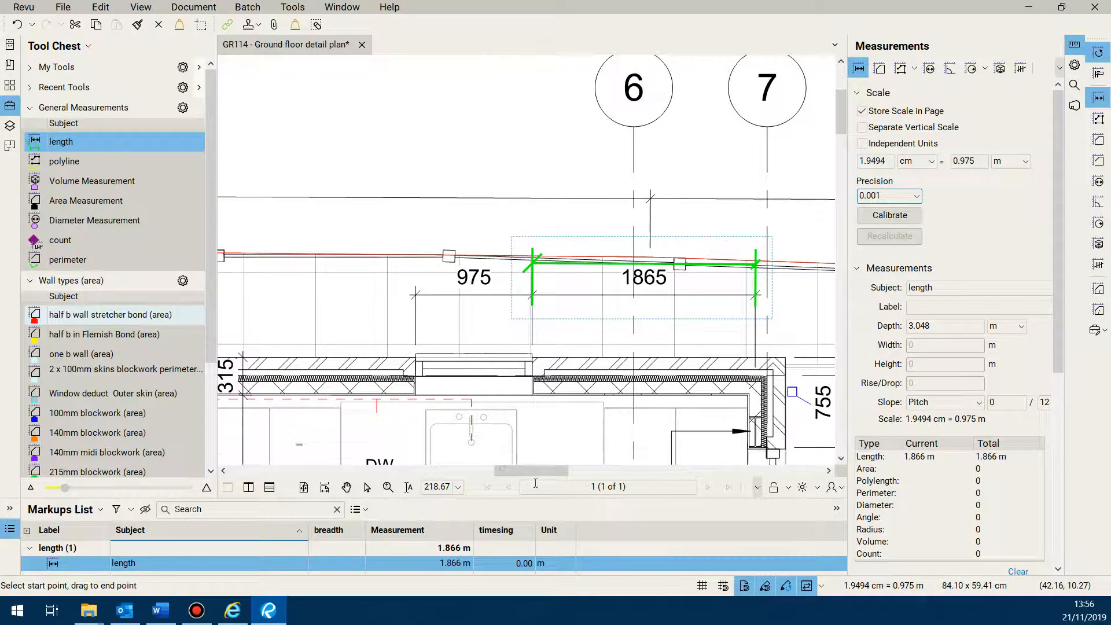
# Set the measurement precision to 1 and check the rounded length in the enlarged markups list
pyautogui.click(891, 196)
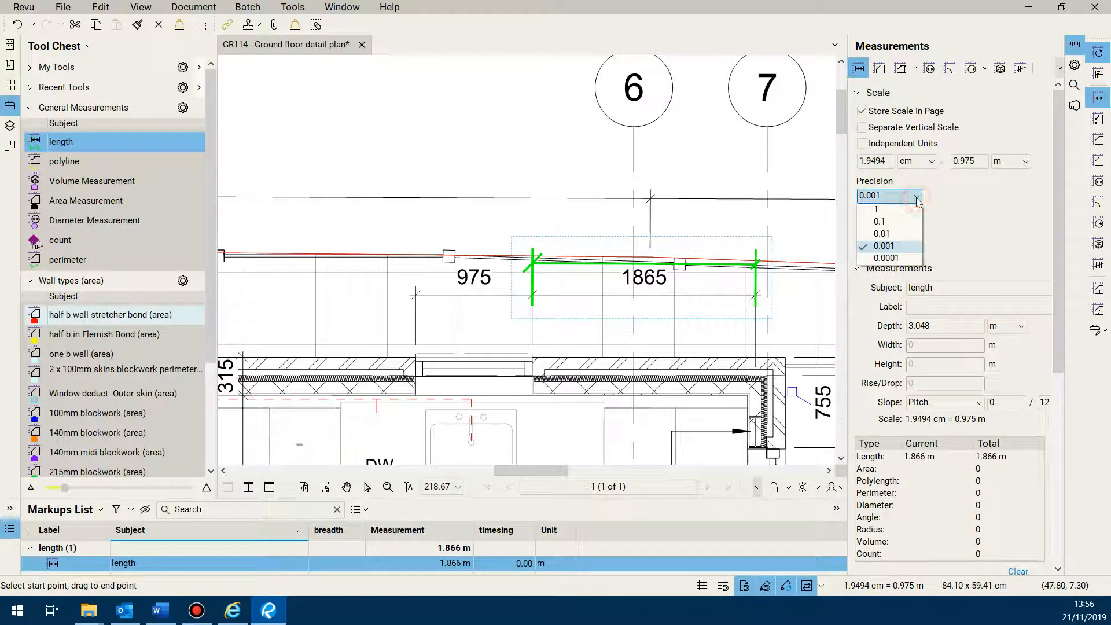
pyautogui.click(877, 209)
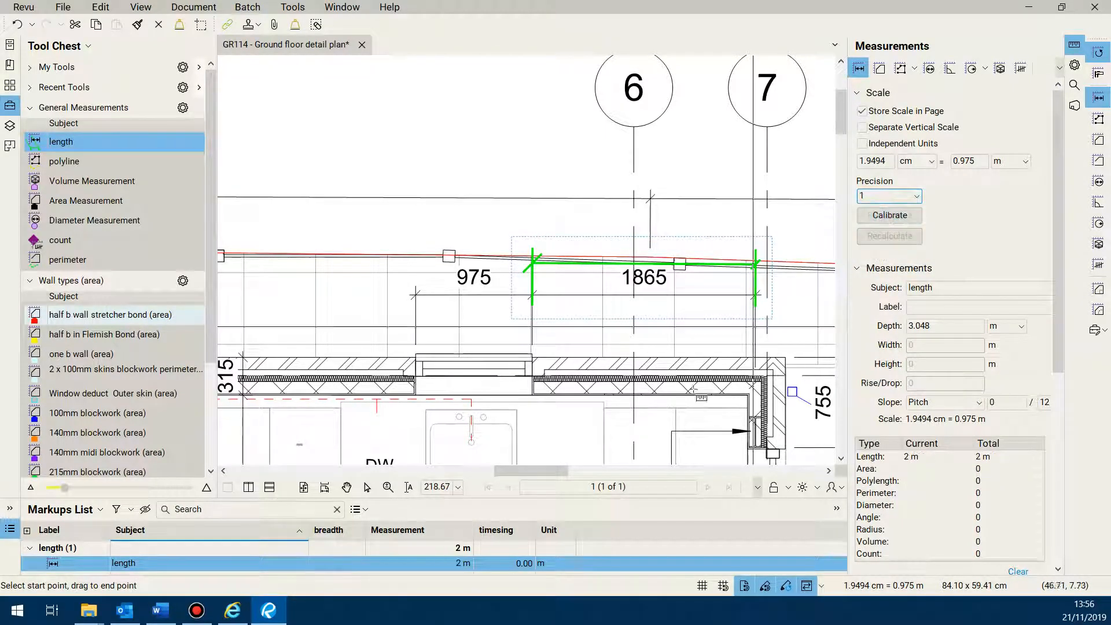
pyautogui.moveTo(485, 499); pyautogui.dragTo(463, 365)
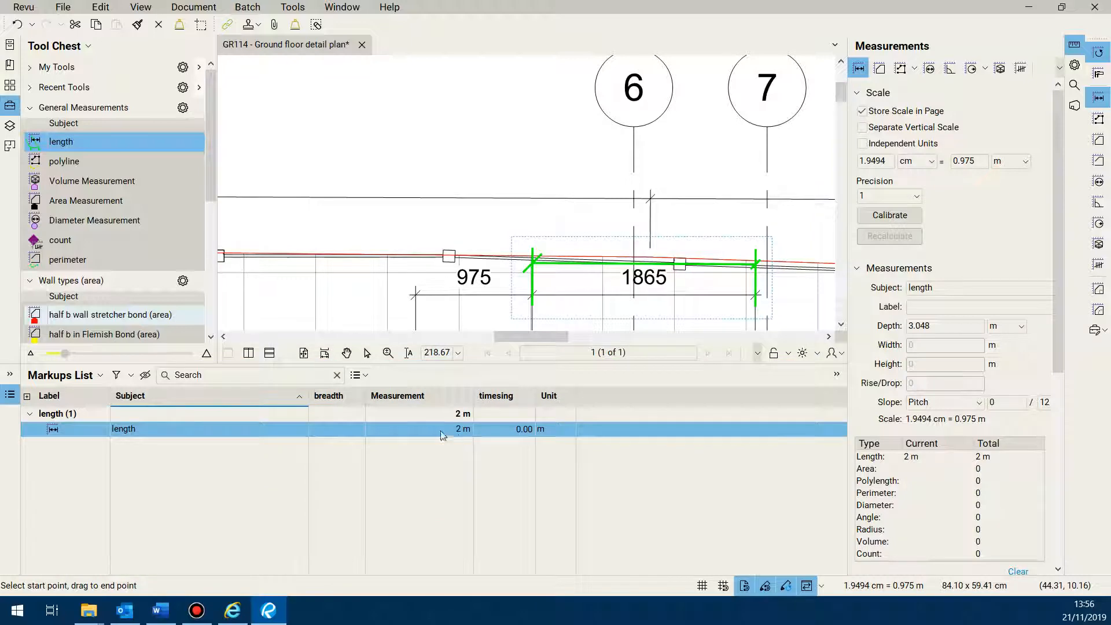
pyautogui.moveTo(523, 365); pyautogui.dragTo(523, 493)
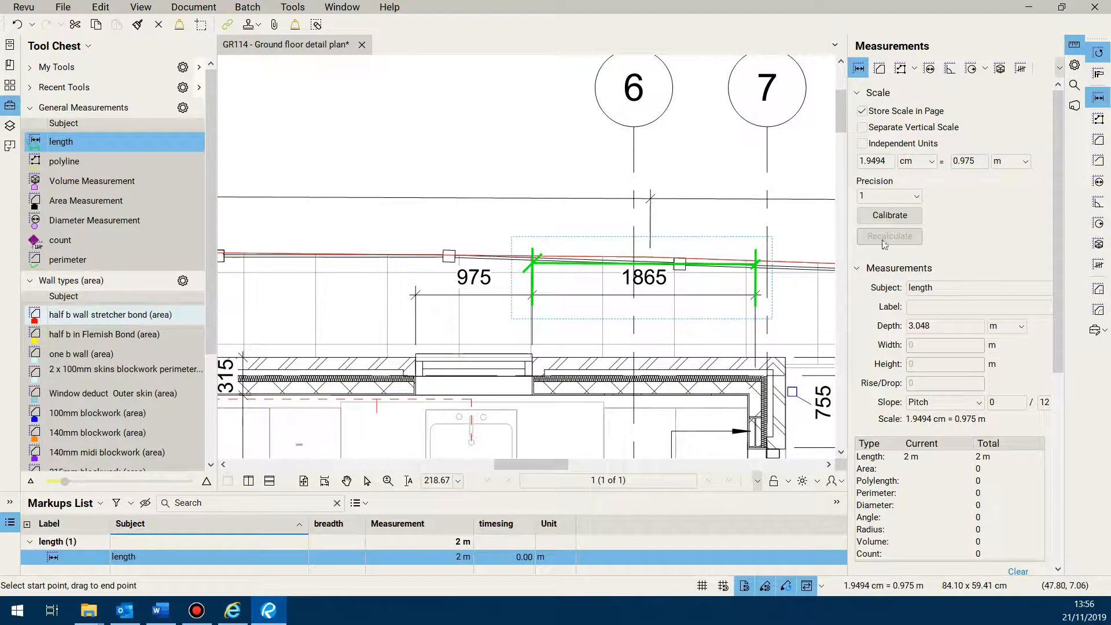
# Set the measurement precision to 0.01
pyautogui.click(916, 196)
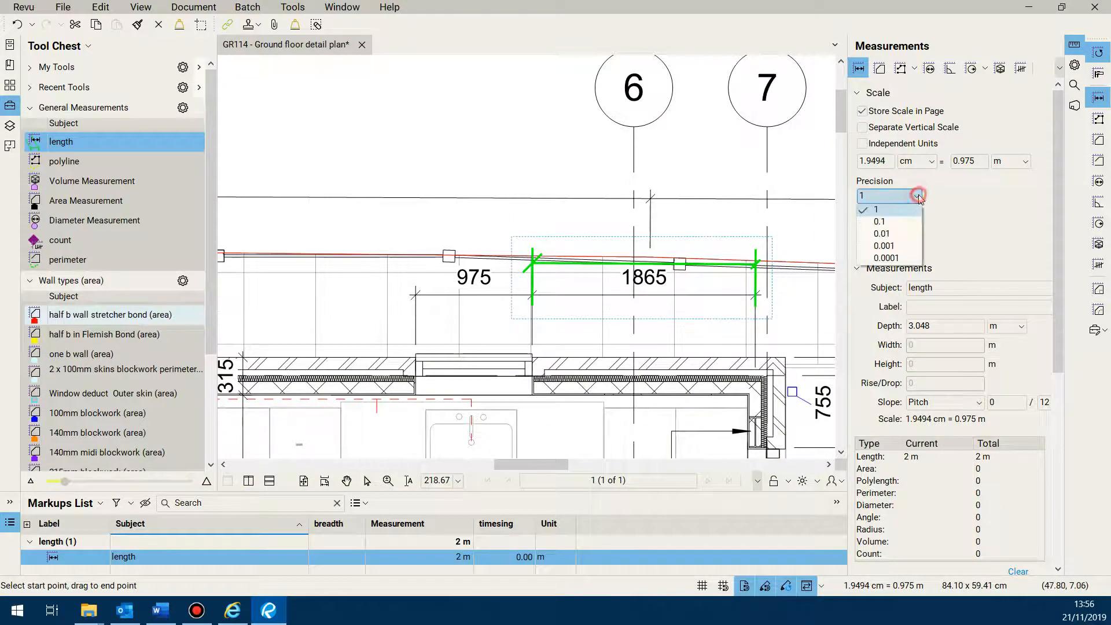
pyautogui.click(907, 233)
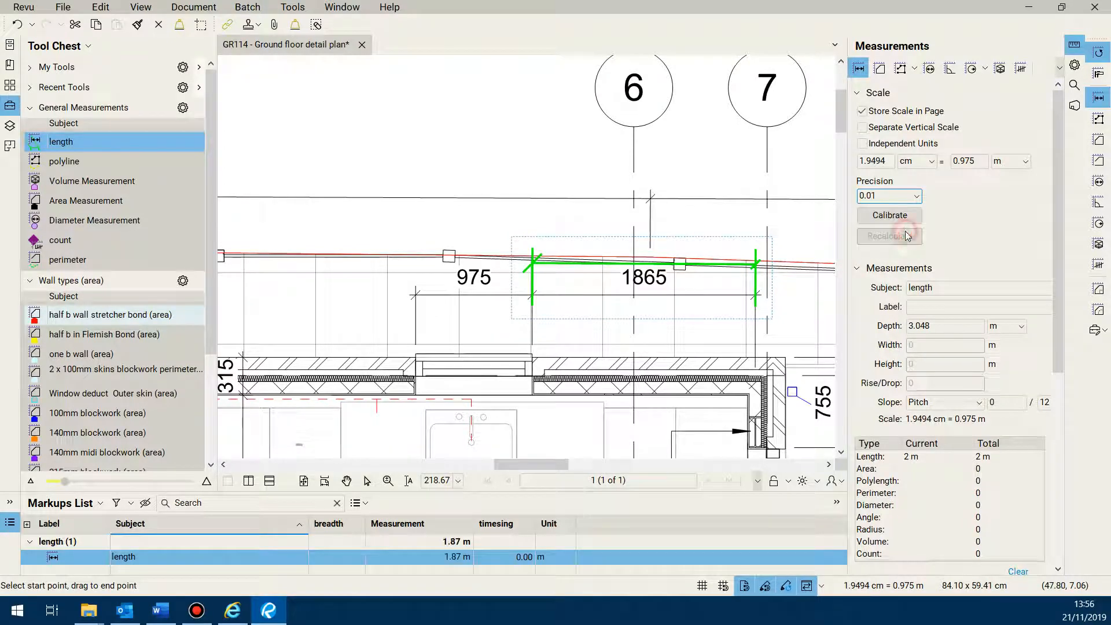
# Leave the length tool and switch to the select tool
pyautogui.scroll(-4, 718, 311)
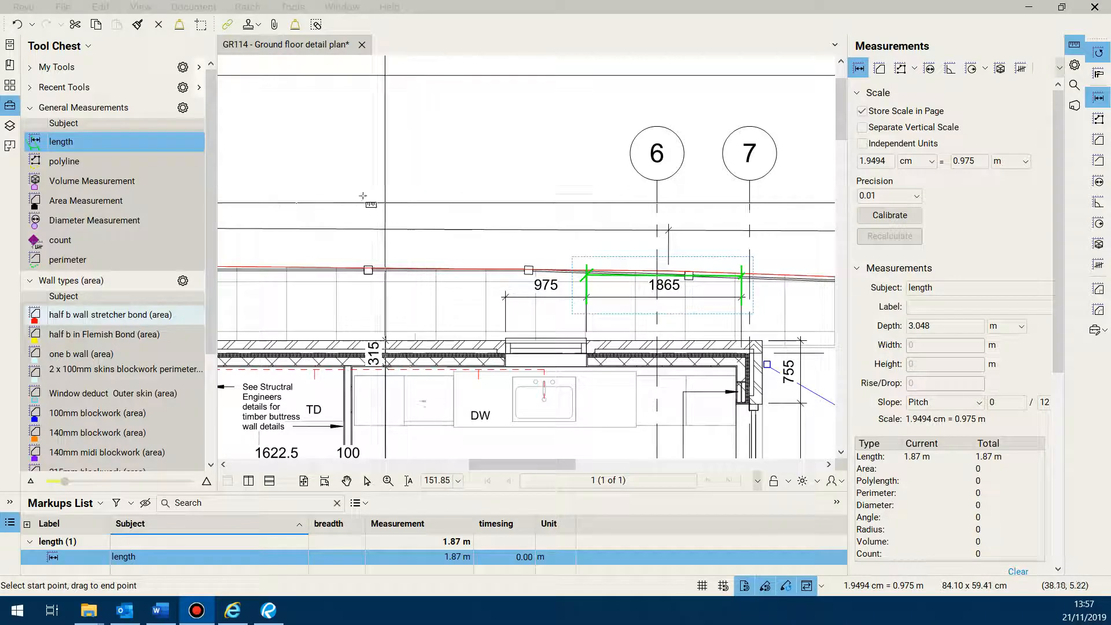
pyautogui.scroll(-2, 302, 182)
pyautogui.scroll(4, 431, 239)
pyautogui.scroll(2, 429, 239)
pyautogui.scroll(-4, 394, 245)
pyautogui.scroll(3, 345, 237)
pyautogui.scroll(-4, 290, 223)
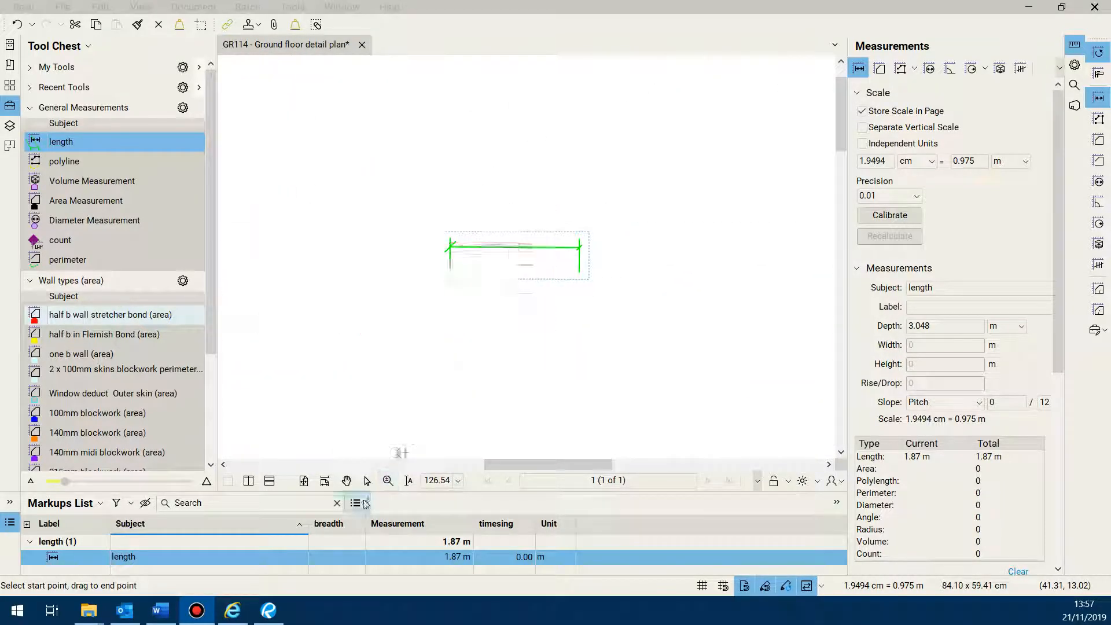
pyautogui.click(367, 483)
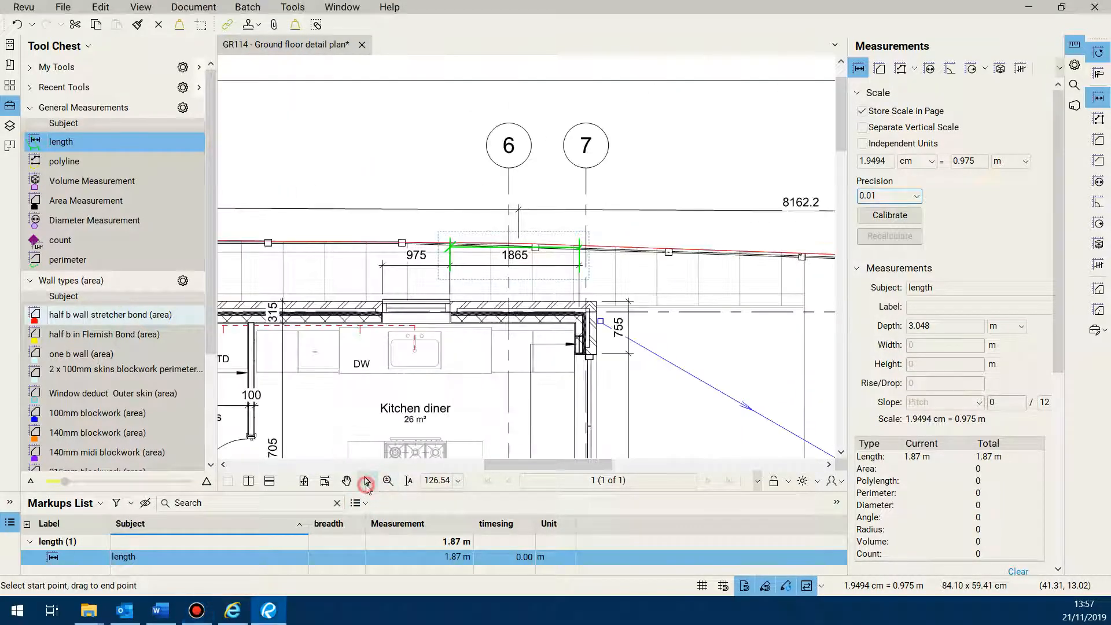
# Stretch both ends of the length markup at the 1865 dimension to make it about 2.40 m long
pyautogui.click(516, 262)
pyautogui.scroll(5, 516, 263)
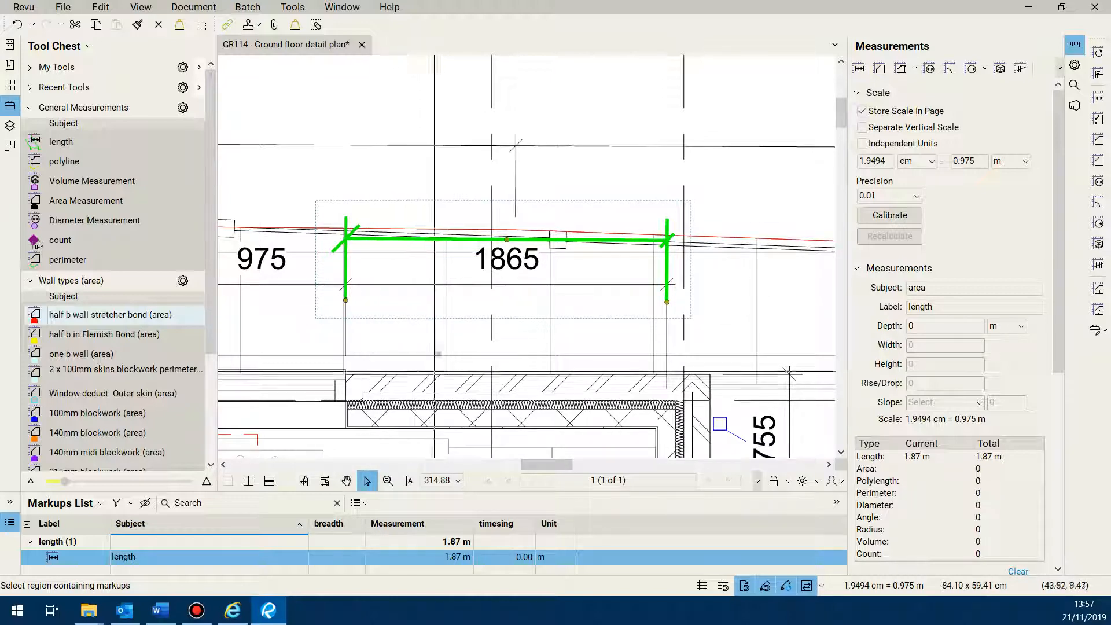
pyautogui.scroll(2, 439, 272)
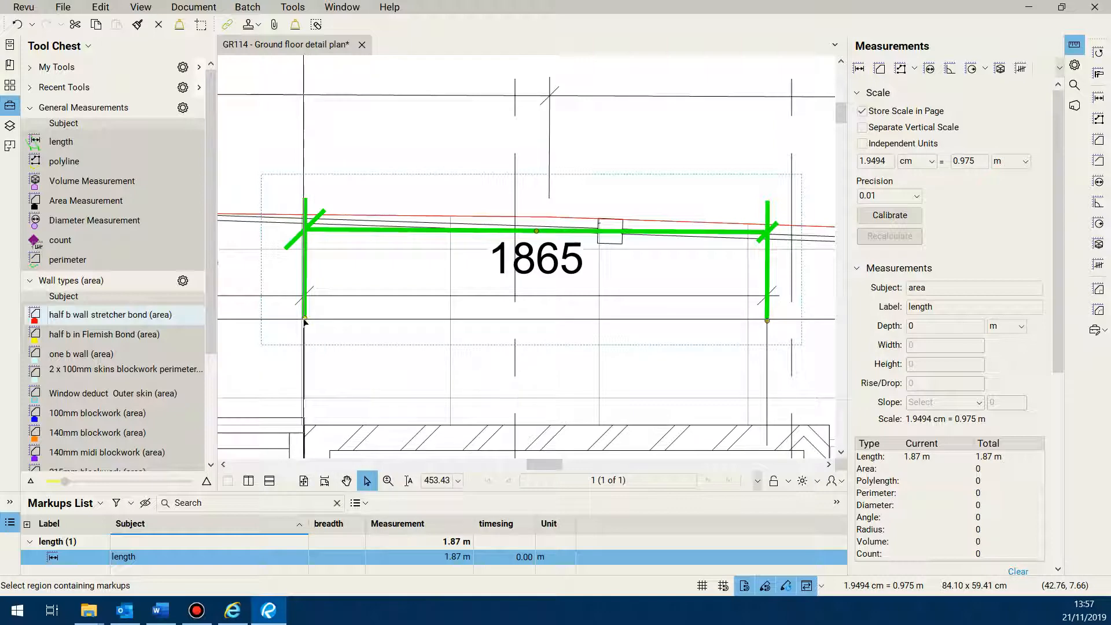
pyautogui.scroll(-1, 305, 320)
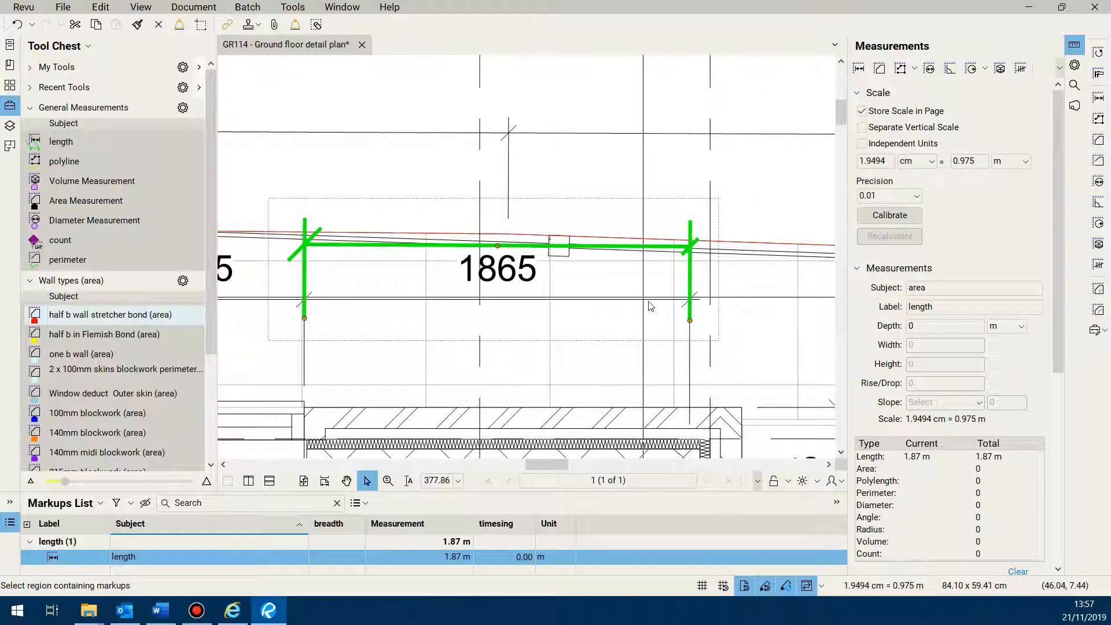
pyautogui.scroll(-2, 591, 319)
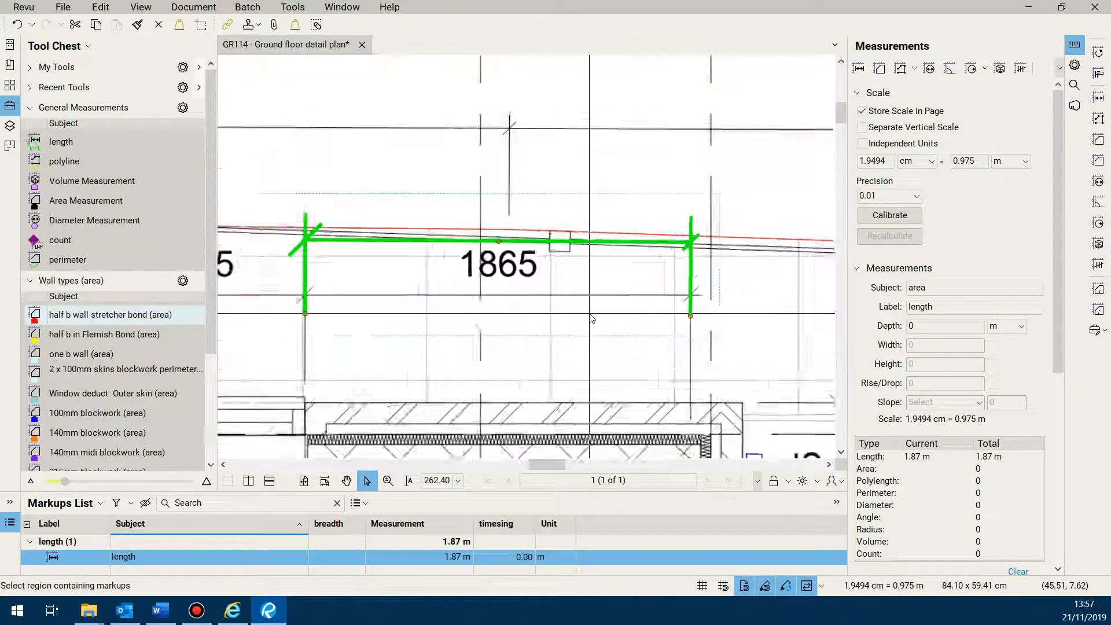
pyautogui.scroll(2, 461, 323)
pyautogui.scroll(-2, 461, 323)
pyautogui.moveTo(389, 314); pyautogui.dragTo(345, 314)
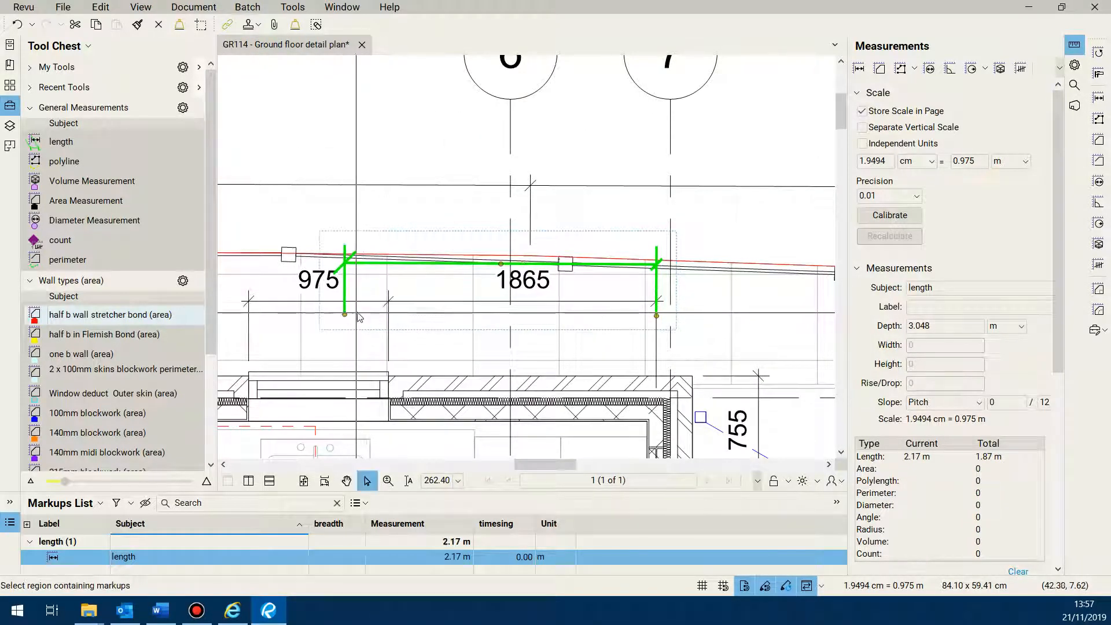
pyautogui.moveTo(657, 315); pyautogui.dragTo(681, 321)
pyautogui.scroll(-2, 475, 342)
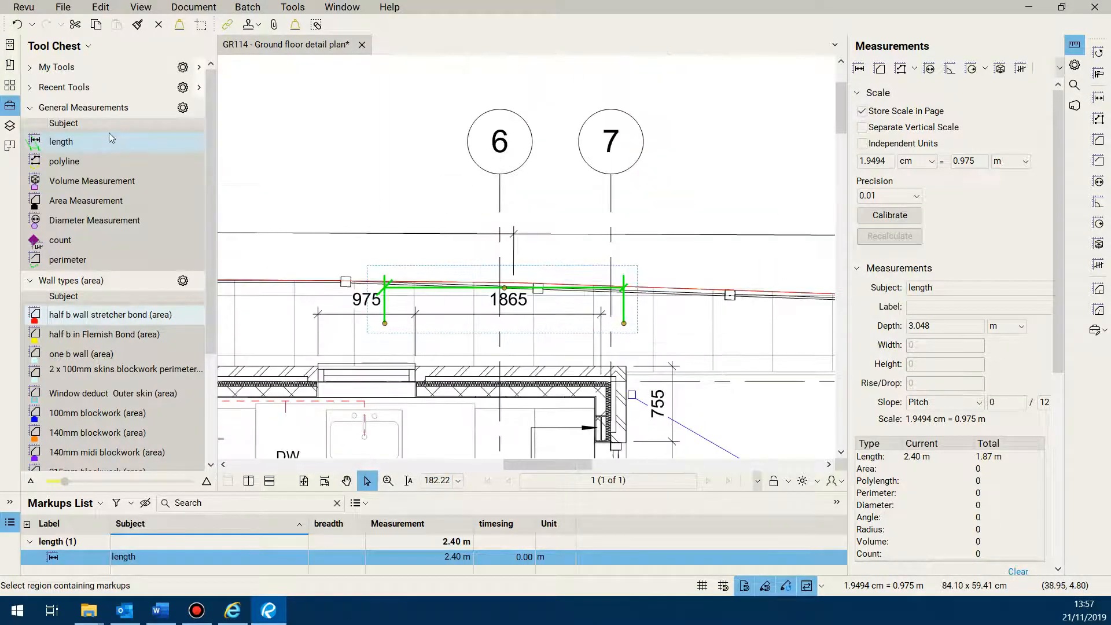
# Add a length measurement of about 0.96 m across the opening dimensioned 975, and return to the select tool
pyautogui.click(71, 142)
pyautogui.scroll(2, 320, 356)
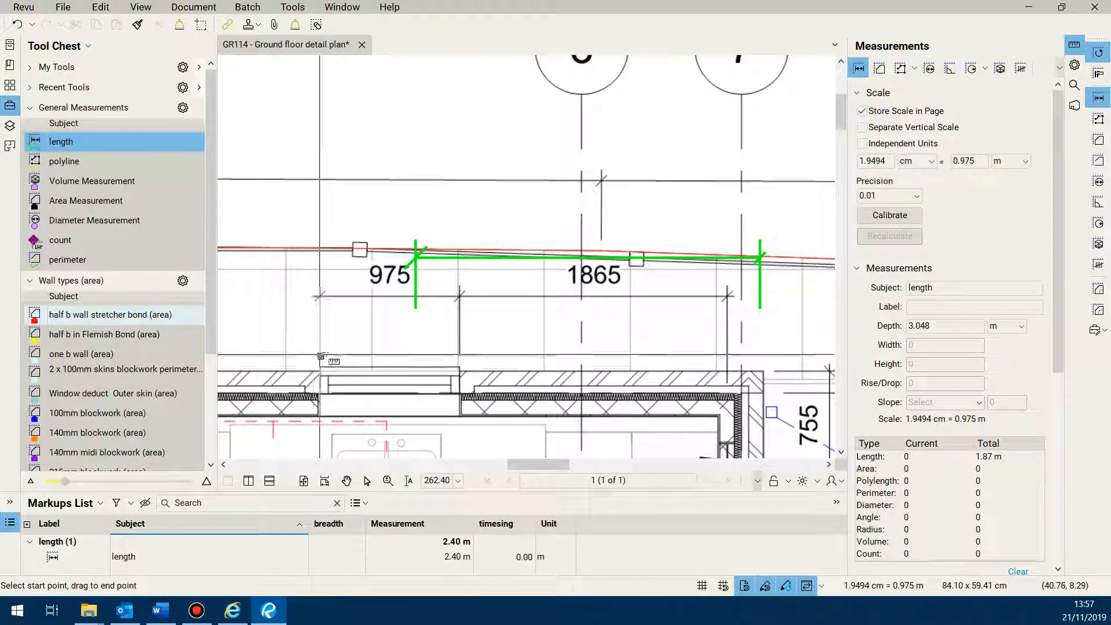
pyautogui.click(320, 343)
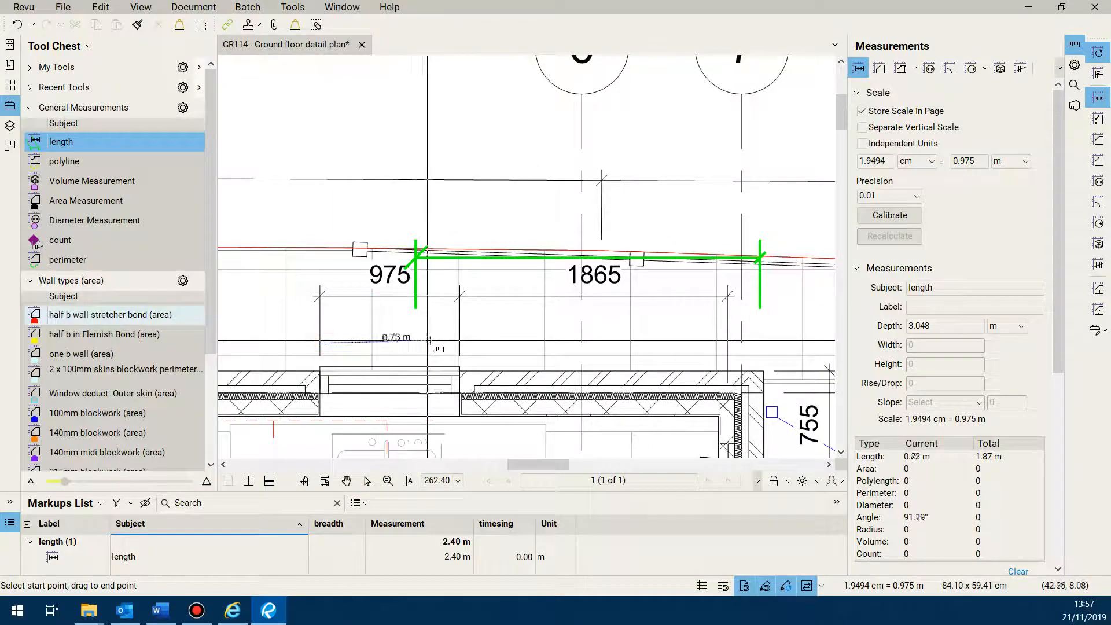
pyautogui.click(458, 341)
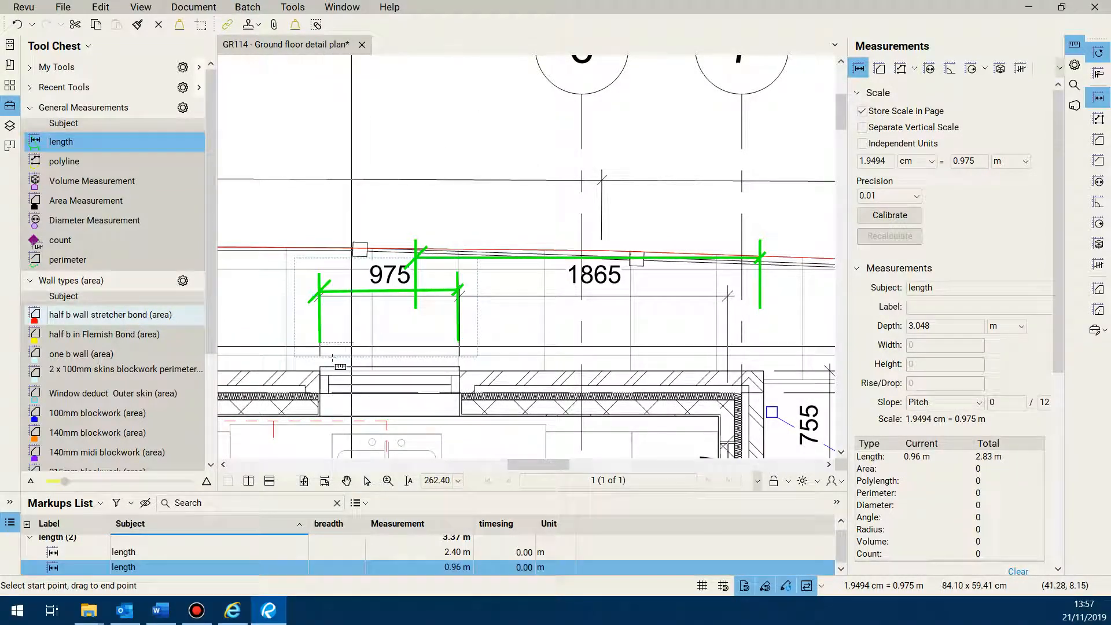
pyautogui.click(367, 480)
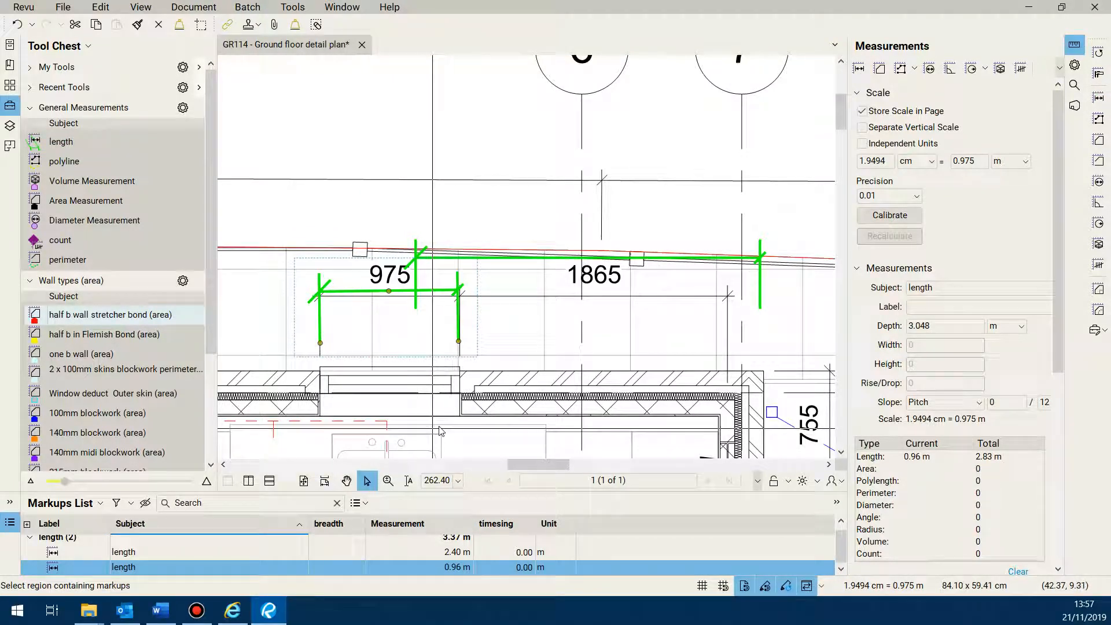
# Enlarge the markups list and select its two length entries alternately to identify each one on the drawing
pyautogui.moveTo(492, 492); pyautogui.dragTo(492, 427)
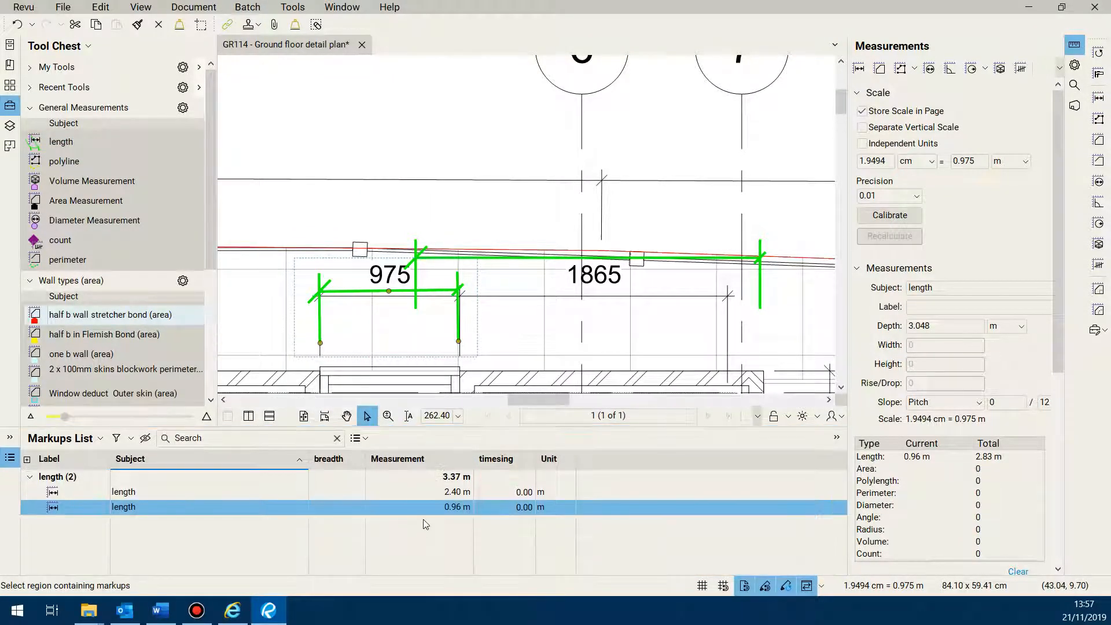
pyautogui.click(137, 491)
pyautogui.click(141, 508)
pyautogui.click(145, 492)
pyautogui.click(143, 505)
pyautogui.click(142, 492)
pyautogui.click(145, 506)
pyautogui.click(143, 493)
pyautogui.click(147, 506)
pyautogui.moveTo(474, 429); pyautogui.dragTo(473, 476)
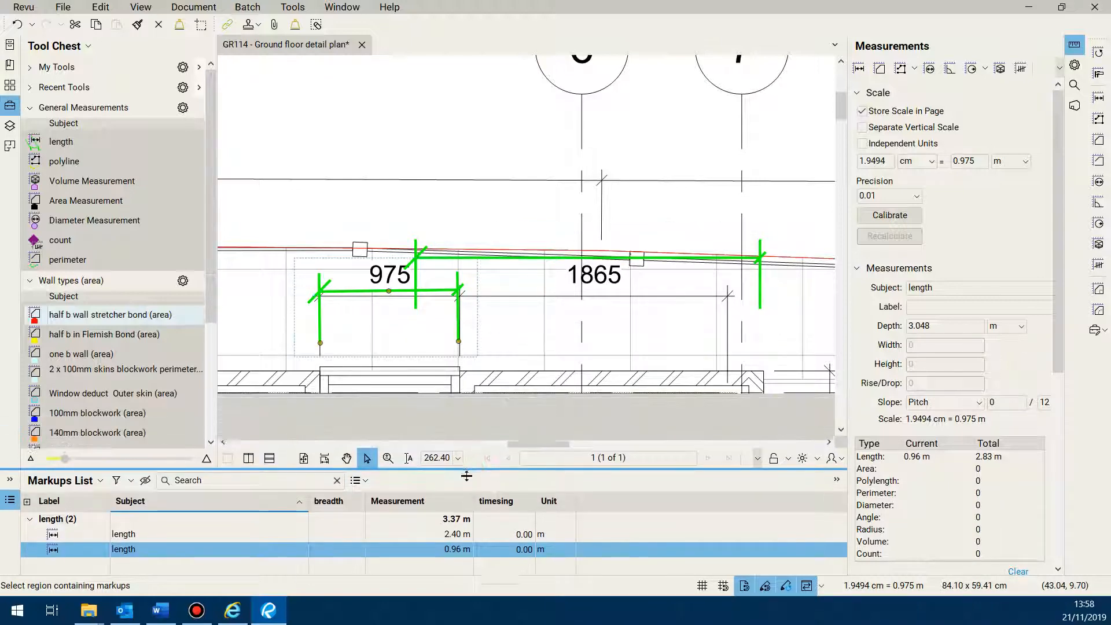
# Shorten the longer length markup to about 1.84 m by moving its end near grid line 7
pyautogui.scroll(-2, 410, 371)
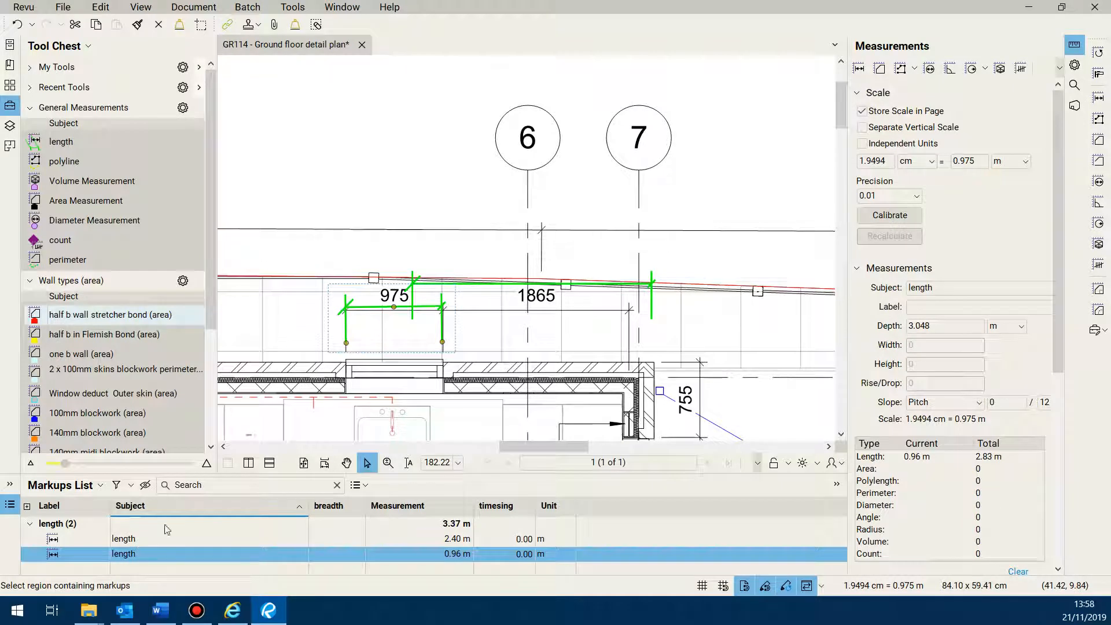
pyautogui.click(491, 284)
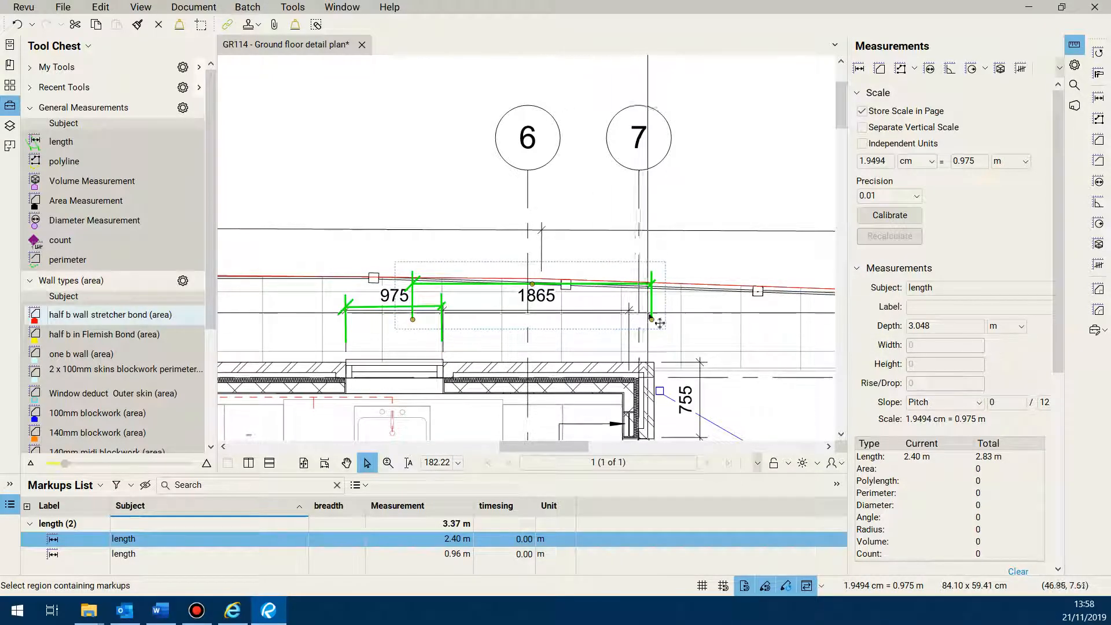
pyautogui.moveTo(651, 319); pyautogui.dragTo(598, 326)
pyautogui.scroll(2, 559, 260)
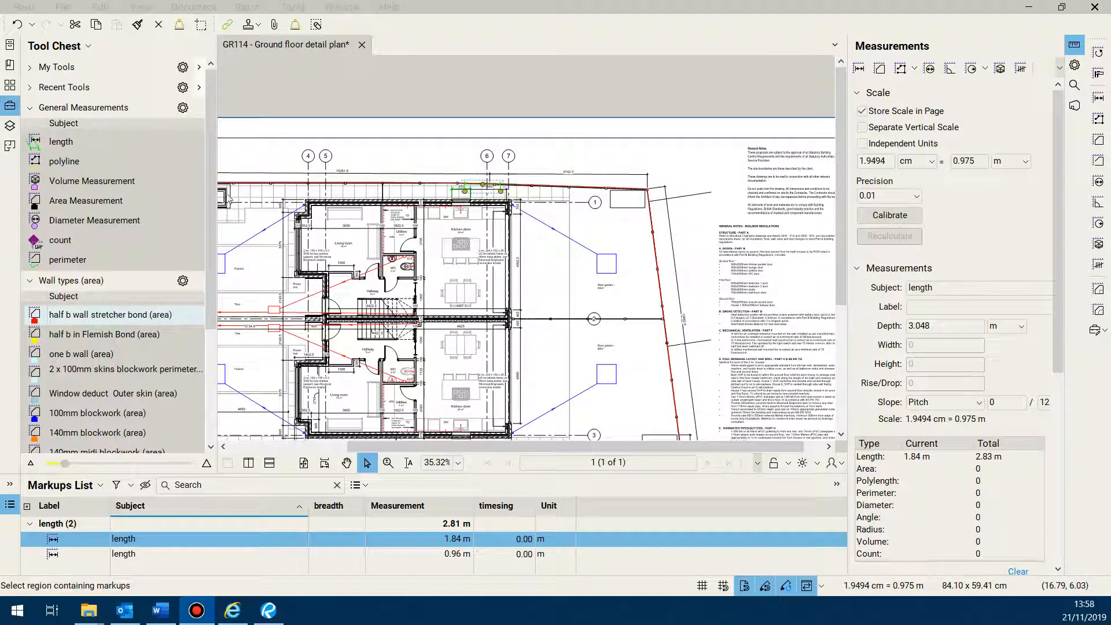
# Draw a rectangular perimeter measurement of about 46.10 m around the outer walls of both houses
pyautogui.click(70, 260)
pyautogui.scroll(8, 317, 210)
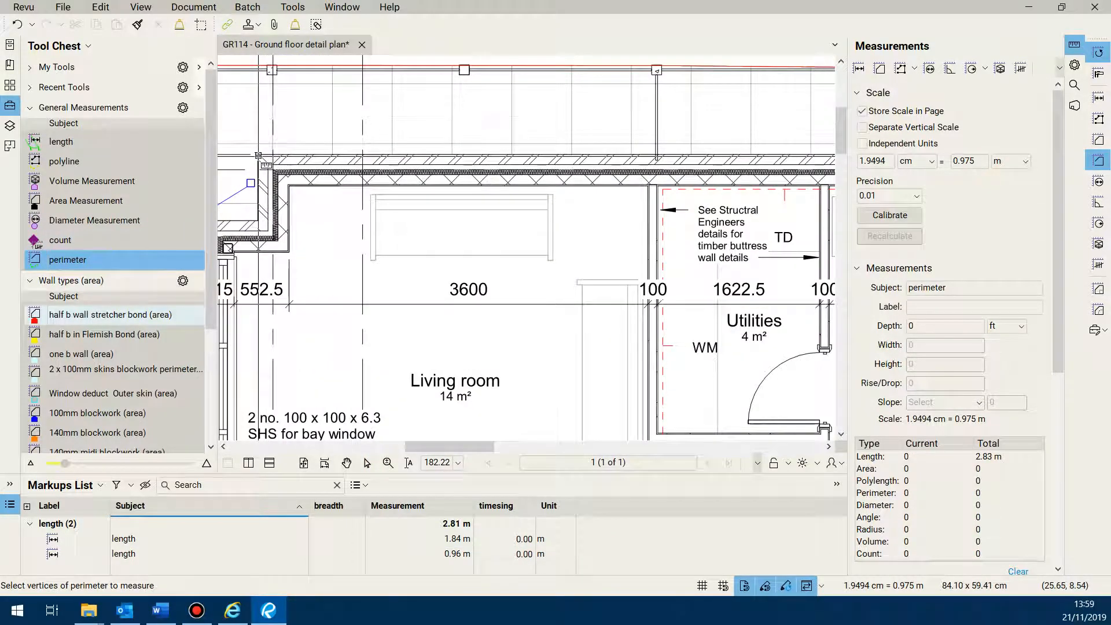
pyautogui.click(258, 155)
pyautogui.moveTo(437, 347); pyautogui.dragTo(730, 439)
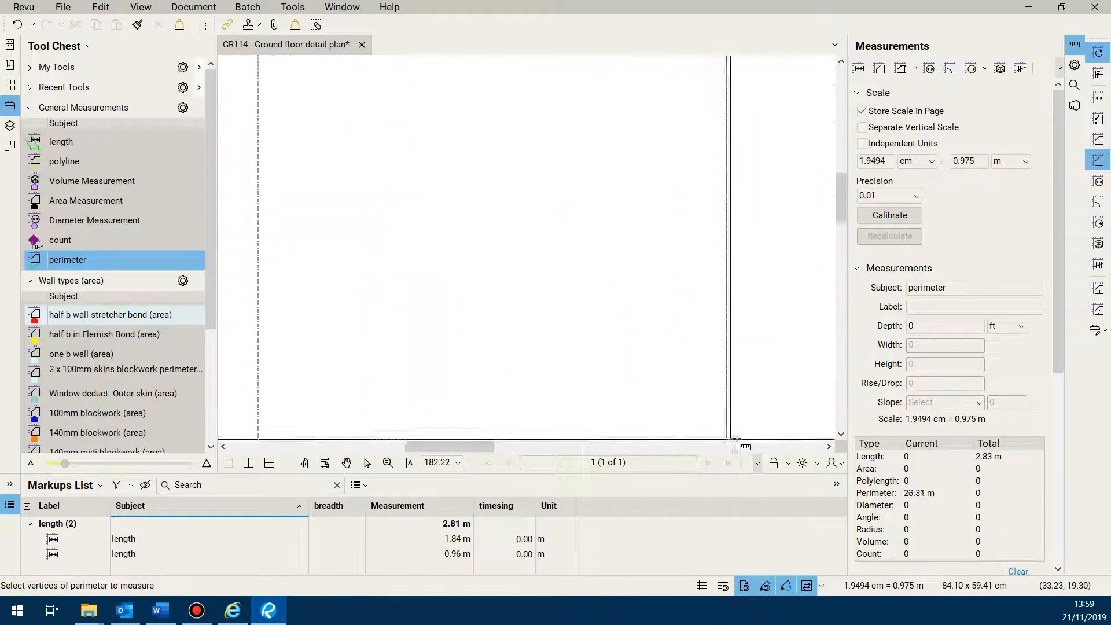
pyautogui.scroll(-4, 824, 405)
pyautogui.moveTo(812, 365); pyautogui.dragTo(713, 395)
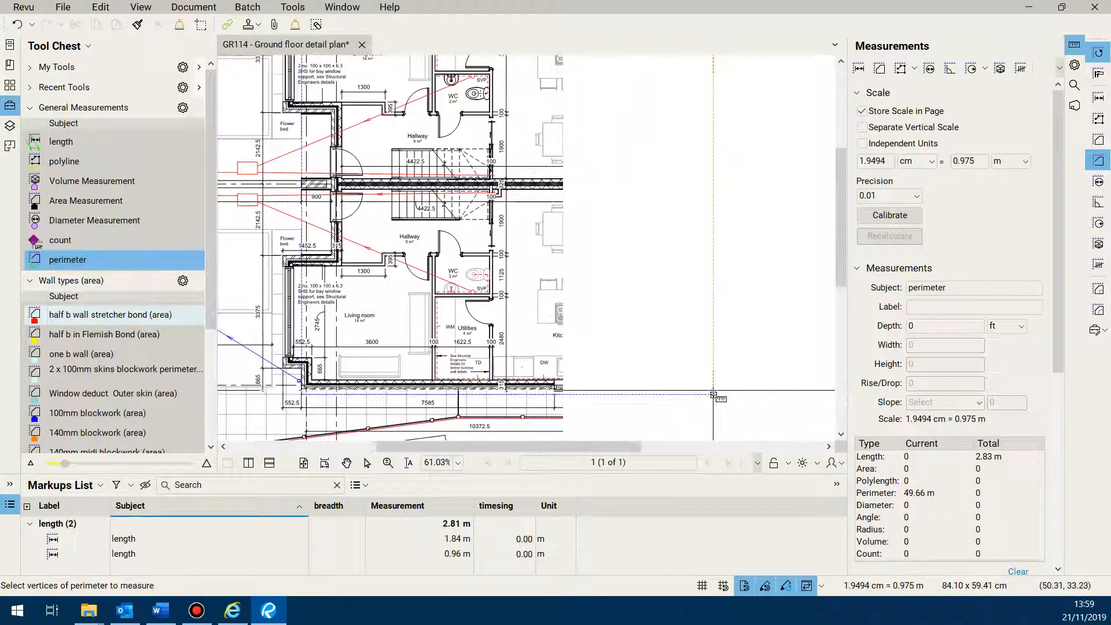
pyautogui.scroll(5, 713, 395)
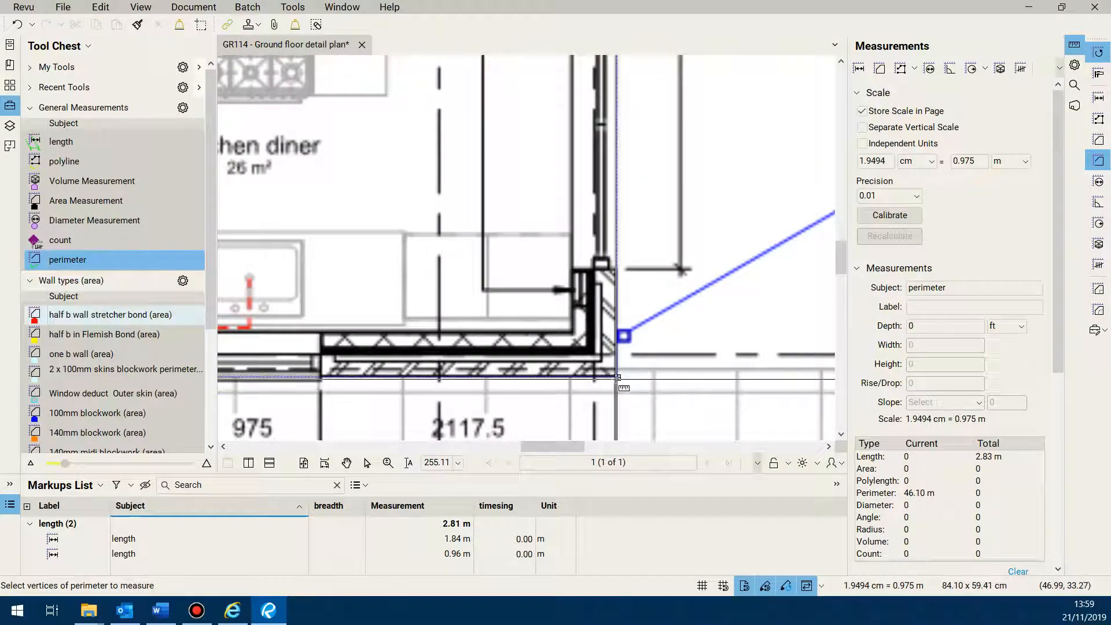
pyautogui.doubleClick(617, 378)
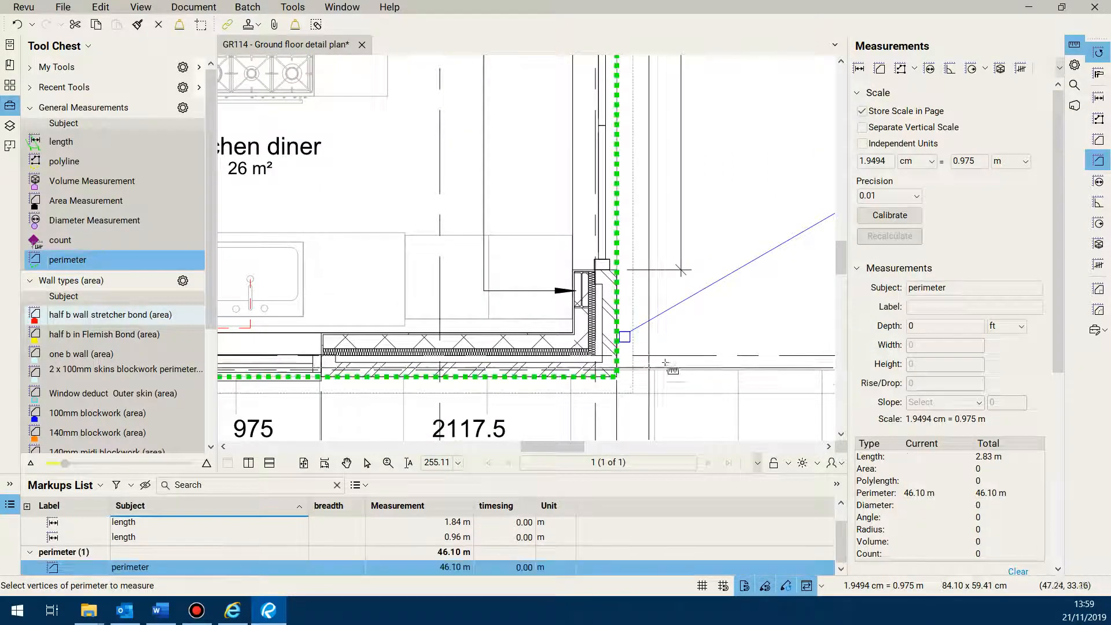
# Add two control points to the perimeter's edge beside the flower bed below the upper living room's bay
pyautogui.scroll(-6, 666, 362)
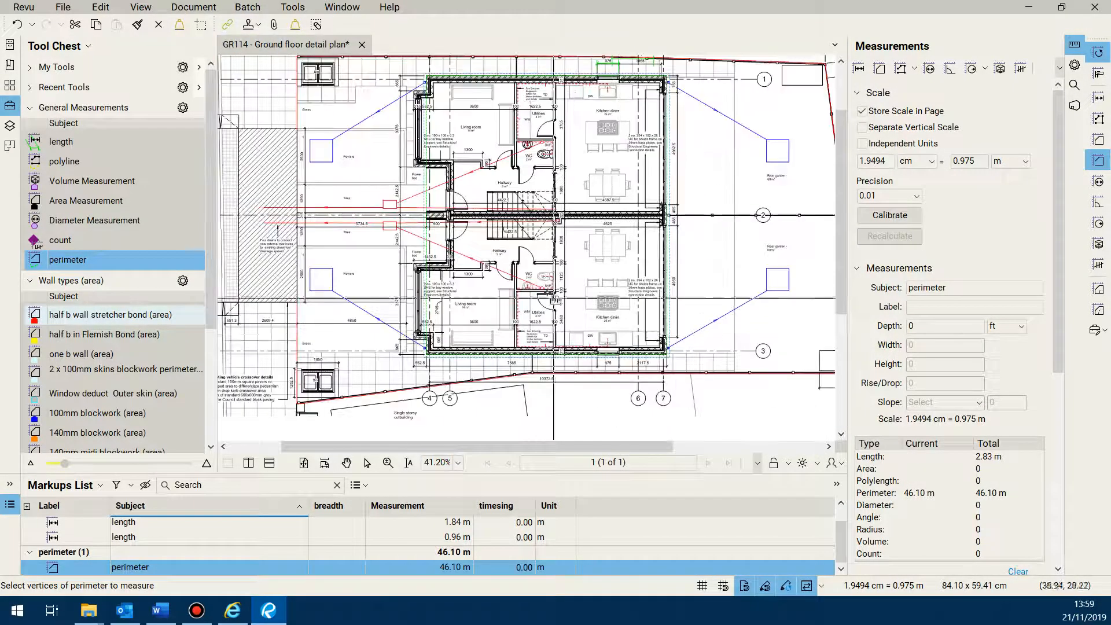
pyautogui.scroll(3, 556, 301)
pyautogui.scroll(-4, 451, 249)
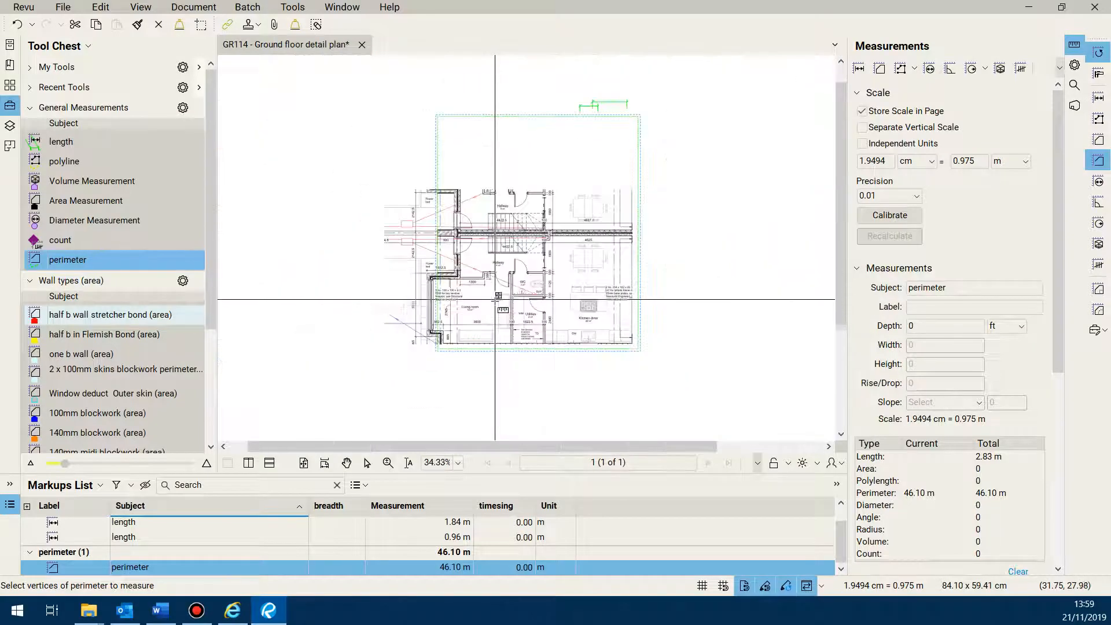
pyautogui.scroll(6, 409, 177)
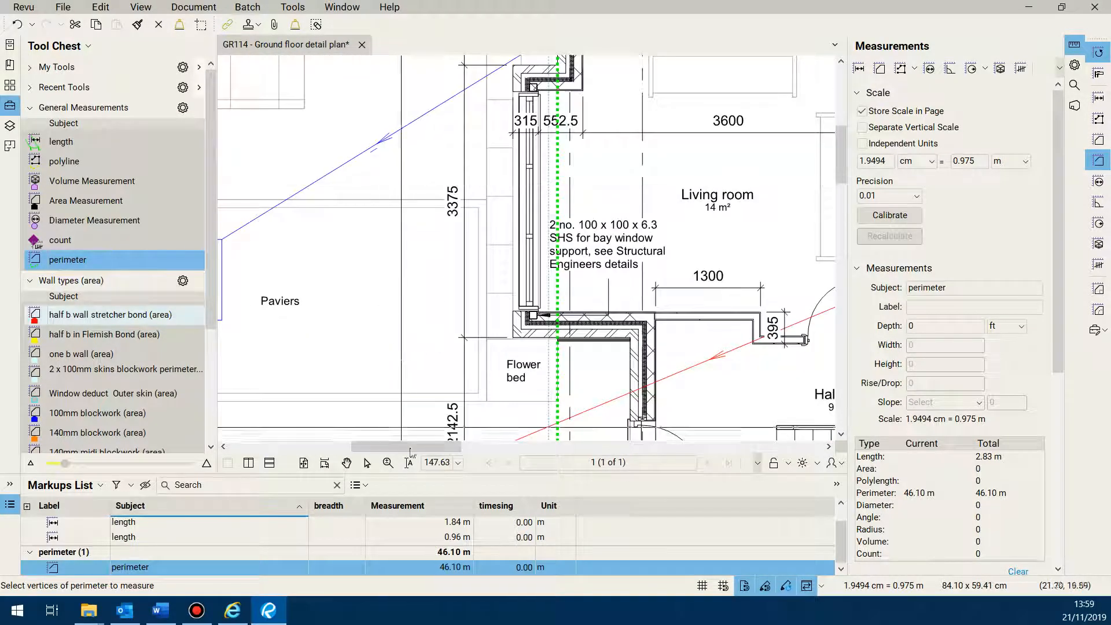
pyautogui.click(367, 463)
pyautogui.scroll(3, 576, 345)
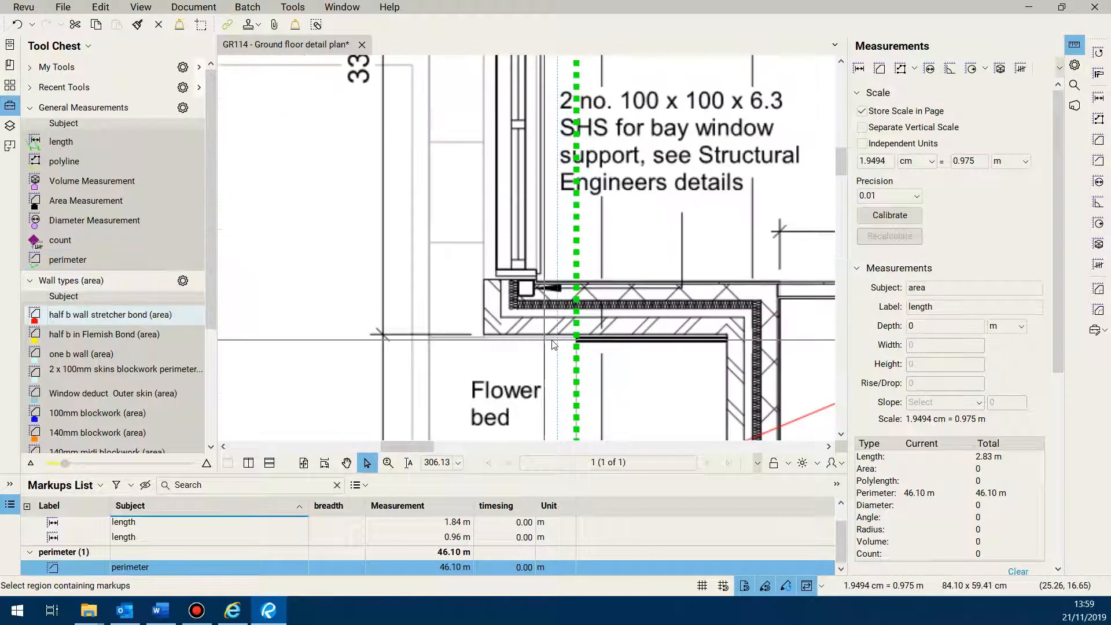
pyautogui.rightClick(576, 342)
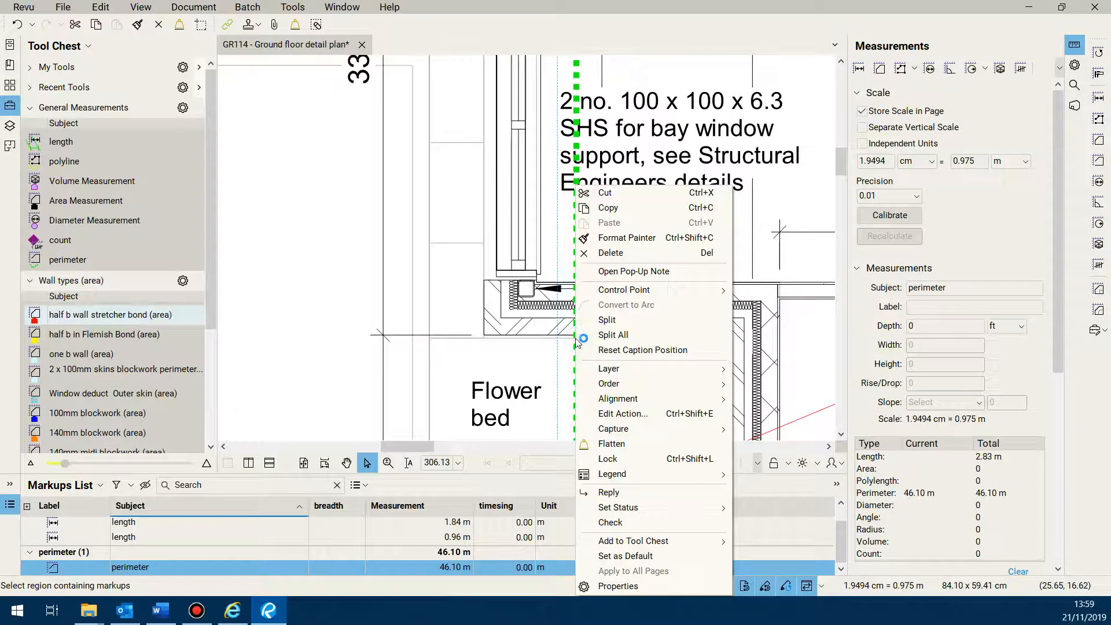
pyautogui.moveTo(685, 295)
pyautogui.click(765, 289)
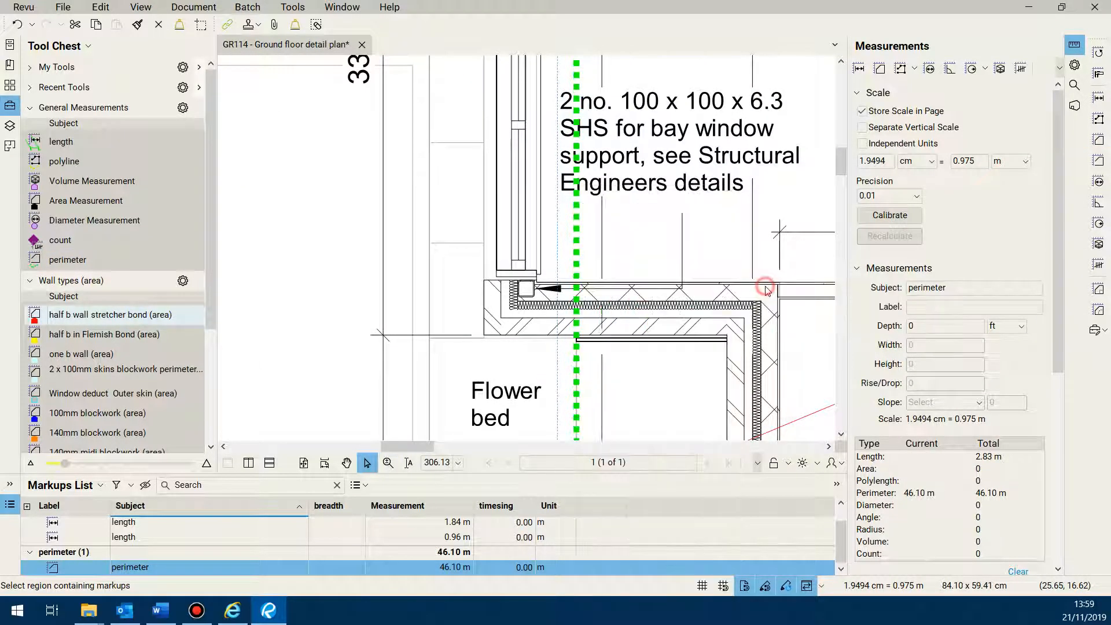
pyautogui.rightClick(576, 377)
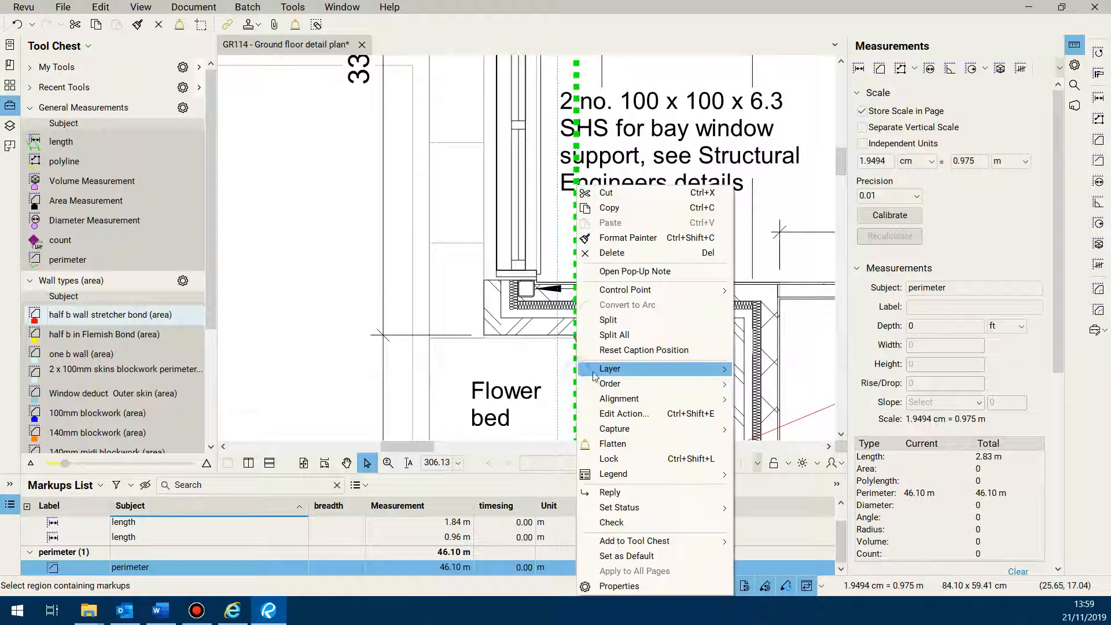
pyautogui.moveTo(669, 296)
pyautogui.click(759, 293)
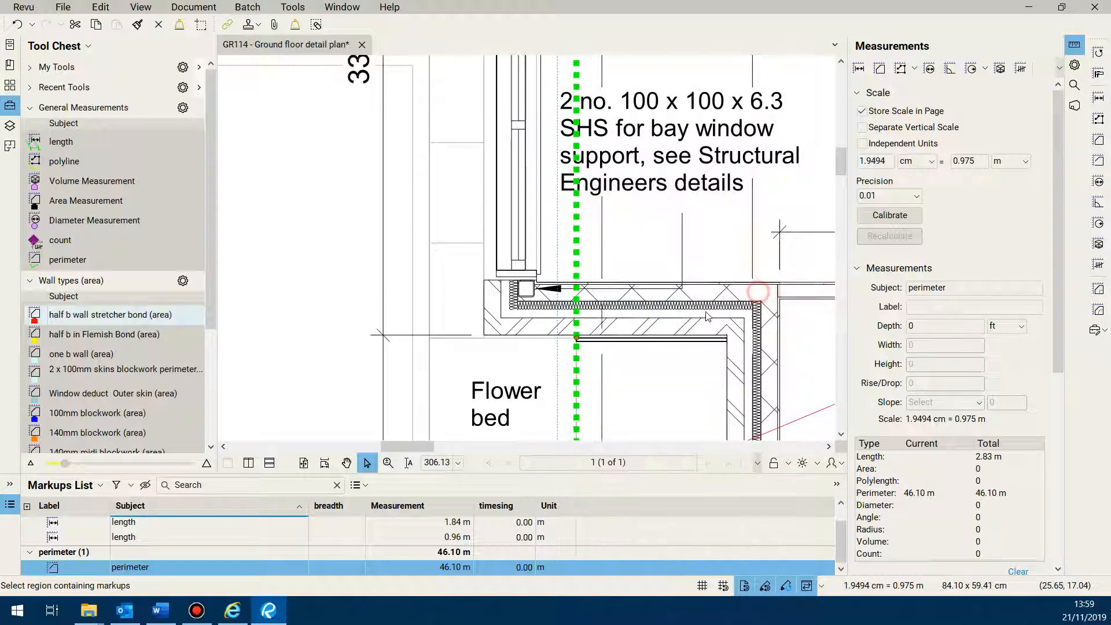
# Move the two new control points to the bay's outer corner and the recessed wall corner beside the flower bed
pyautogui.scroll(-3, 585, 355)
pyautogui.scroll(3, 585, 355)
pyautogui.moveTo(593, 340); pyautogui.dragTo(484, 339)
pyautogui.scroll(-3, 585, 356)
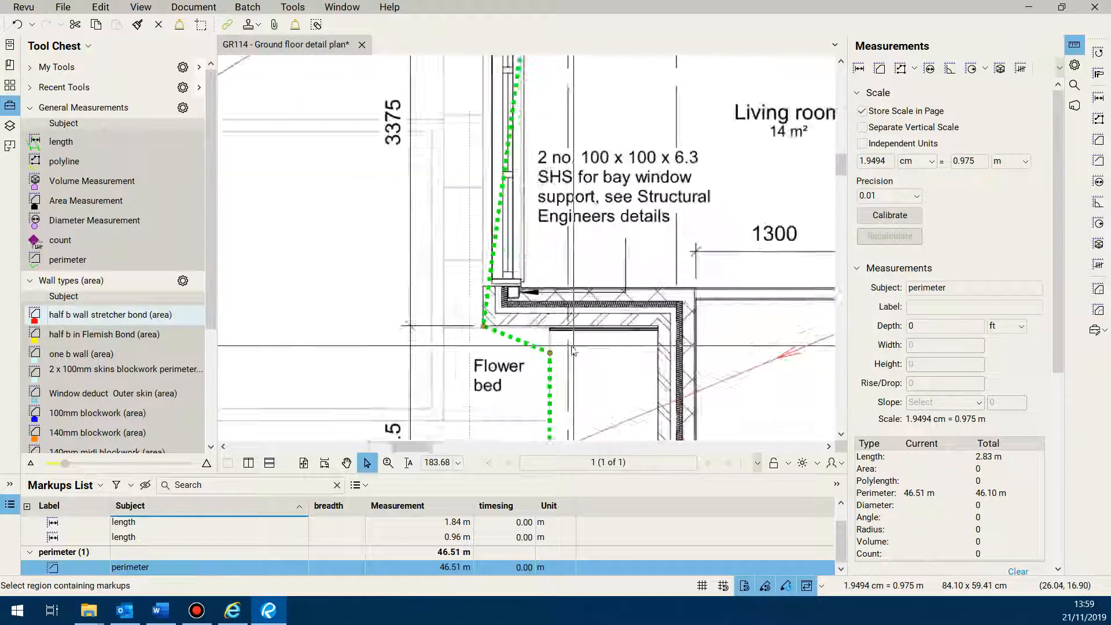
pyautogui.scroll(4, 653, 341)
pyautogui.moveTo(653, 341); pyautogui.dragTo(756, 303)
pyautogui.scroll(-4, 564, 310)
pyautogui.scroll(-3, 556, 314)
pyautogui.scroll(4, 523, 327)
# Add two control points to the perimeter near grid line 4 and fit them to the upper corners of the bay
pyautogui.rightClick(524, 325)
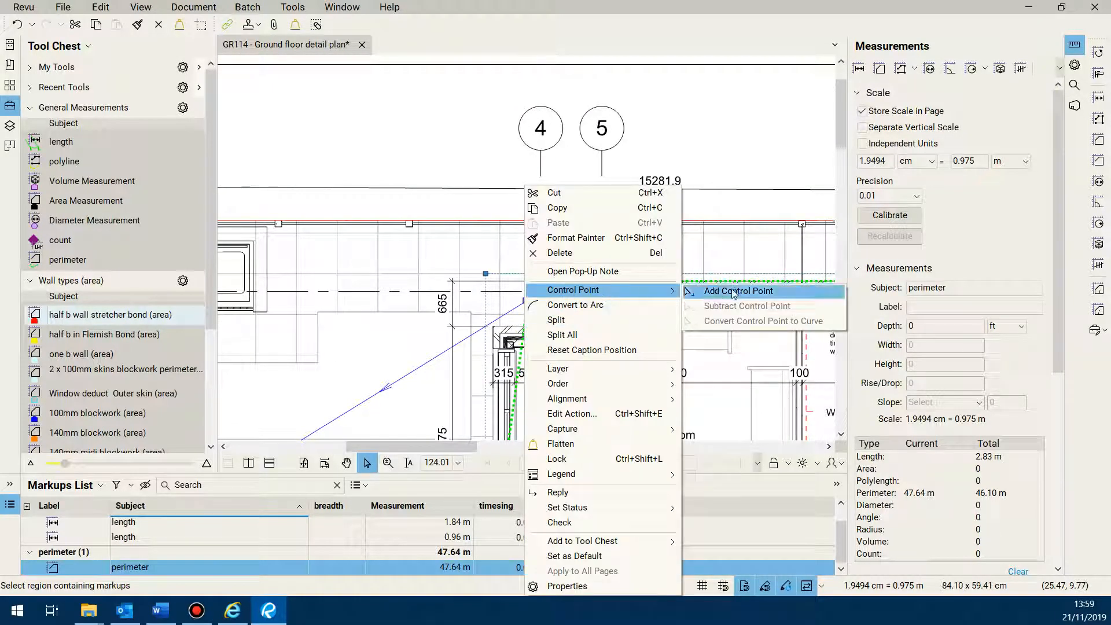
pyautogui.click(734, 291)
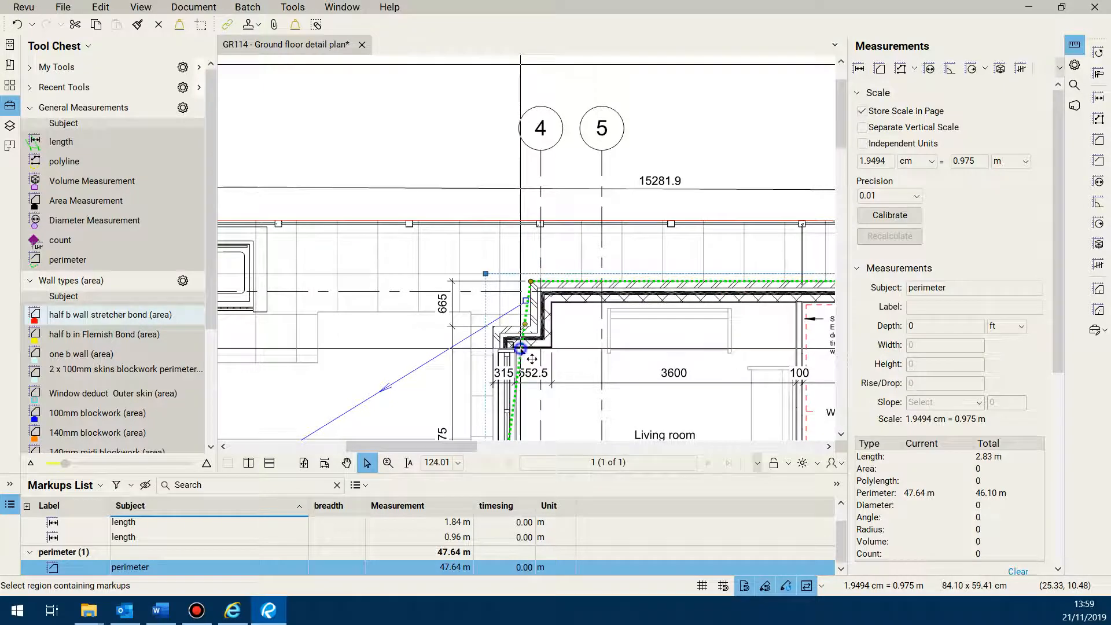
pyautogui.rightClick(522, 350)
pyautogui.moveTo(625, 289)
pyautogui.click(711, 291)
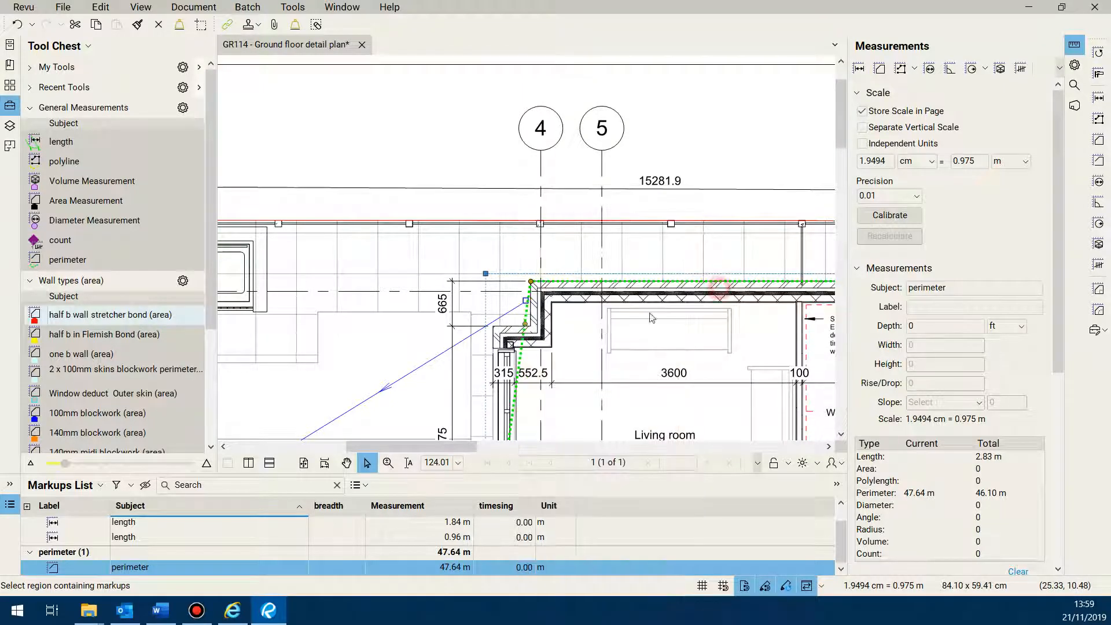
pyautogui.scroll(3, 547, 332)
pyautogui.moveTo(547, 307); pyautogui.dragTo(506, 313)
pyautogui.scroll(-8, 514, 348)
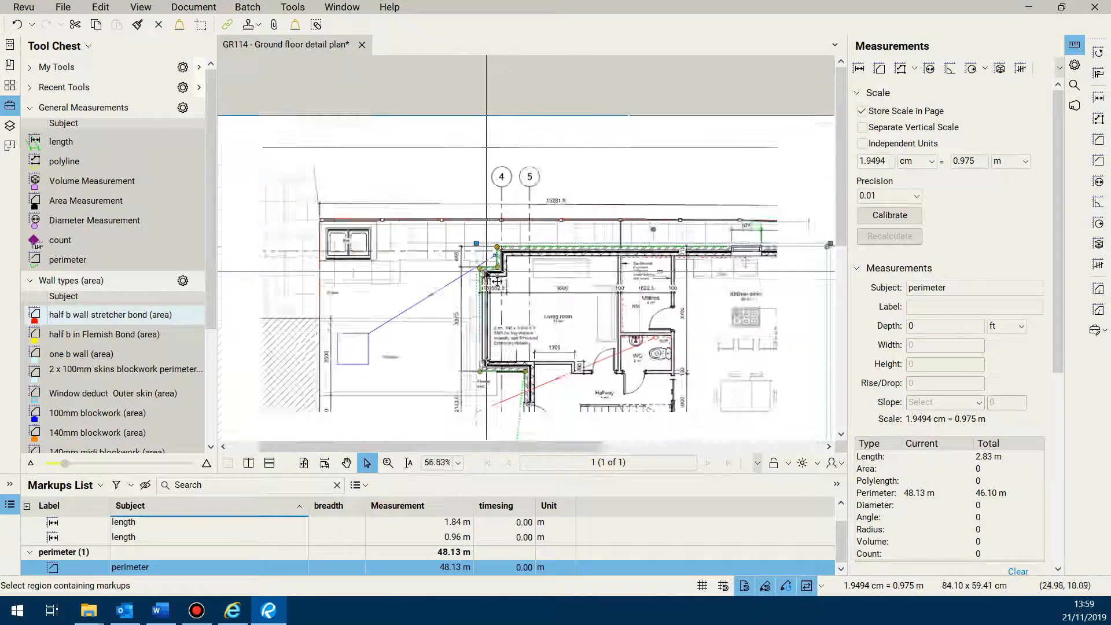
pyautogui.scroll(7, 515, 347)
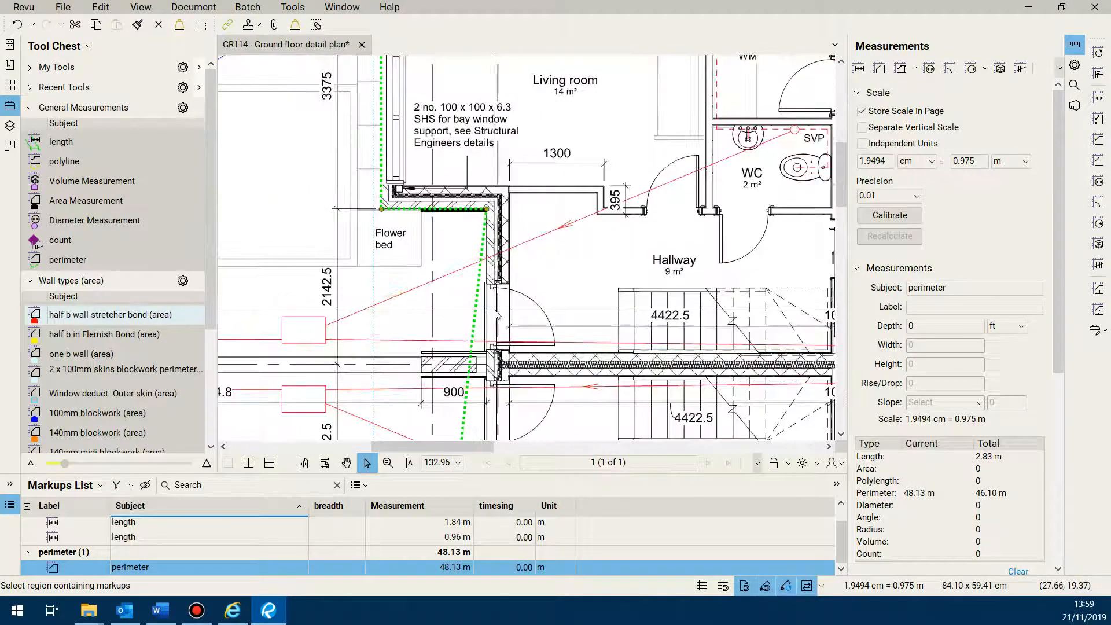
pyautogui.scroll(-2, 496, 315)
pyautogui.scroll(-7, 499, 317)
pyautogui.scroll(7, 501, 333)
pyautogui.scroll(-6, 501, 334)
pyautogui.scroll(4, 521, 257)
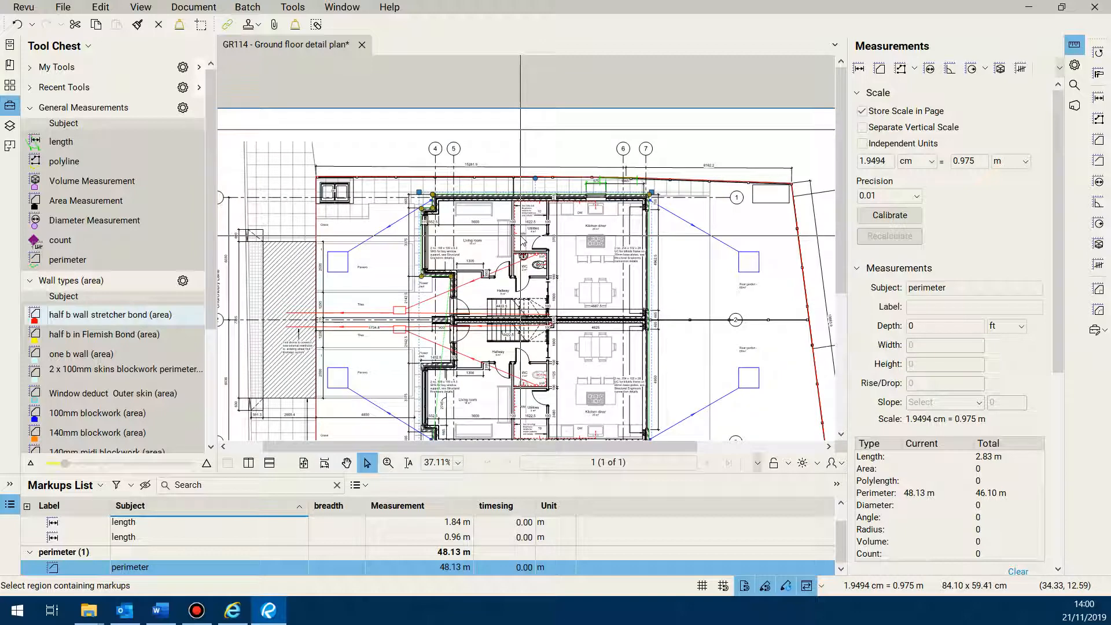
# Trace a polyline measurement from the upper house's outer corner near grid line 4 along the rear and lower outer walls of both houses
pyautogui.scroll(1, 523, 240)
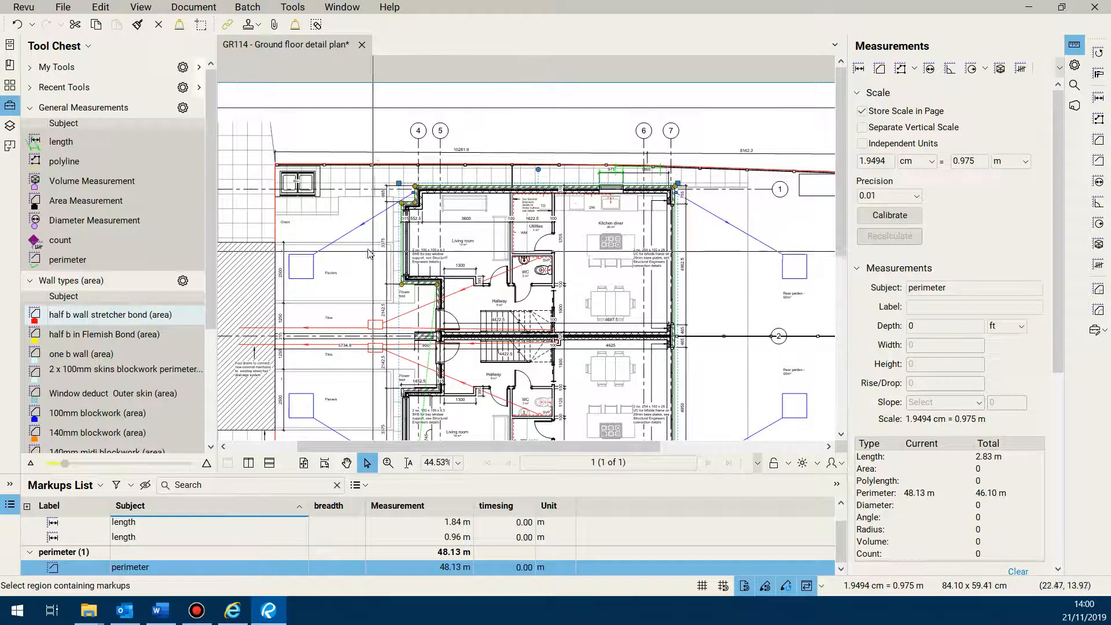
pyautogui.click(61, 162)
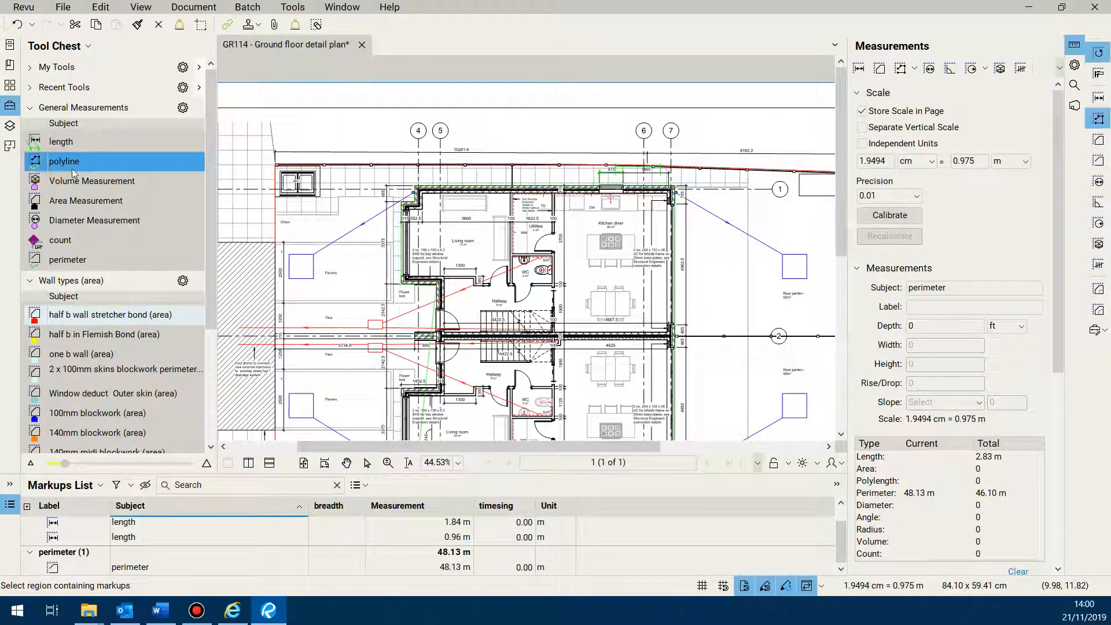
pyautogui.scroll(5, 387, 255)
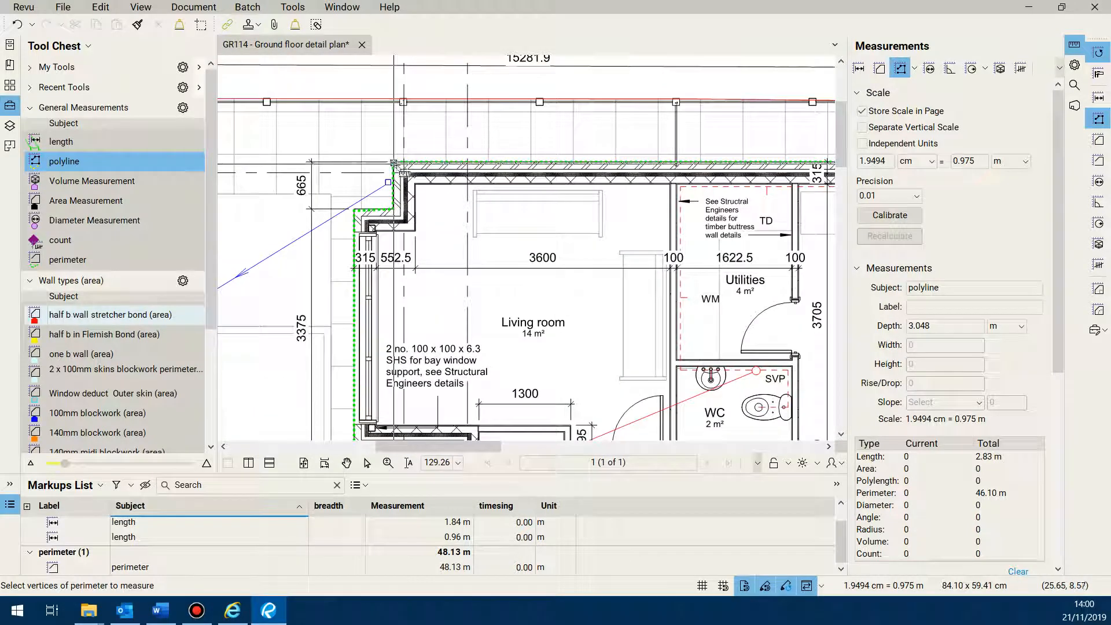
pyautogui.click(393, 162)
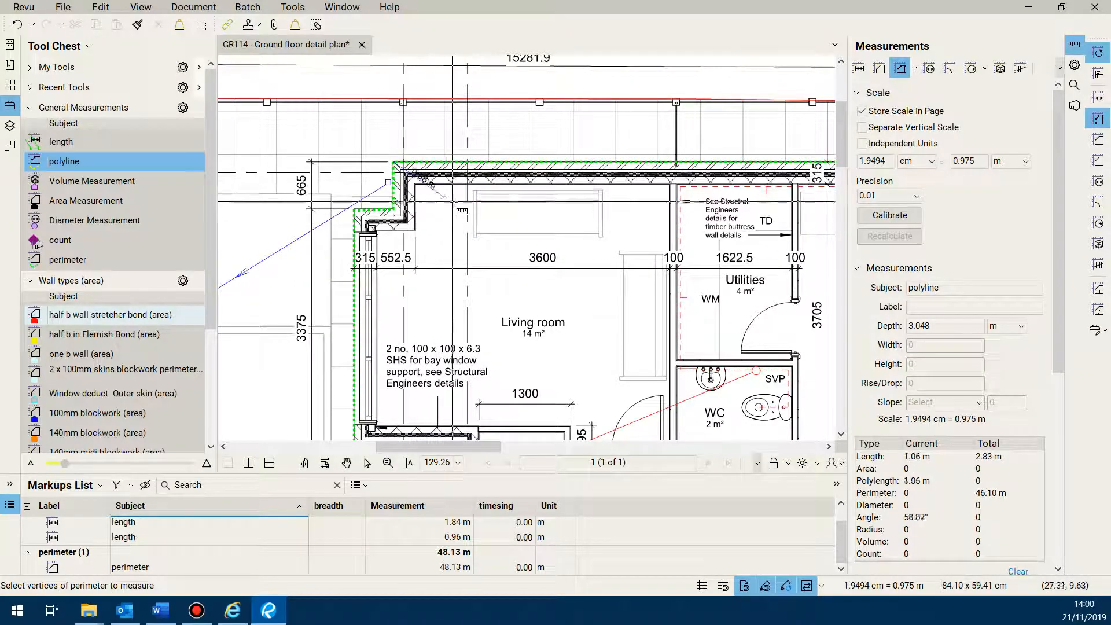
pyautogui.scroll(-4, 453, 200)
pyautogui.scroll(7, 730, 190)
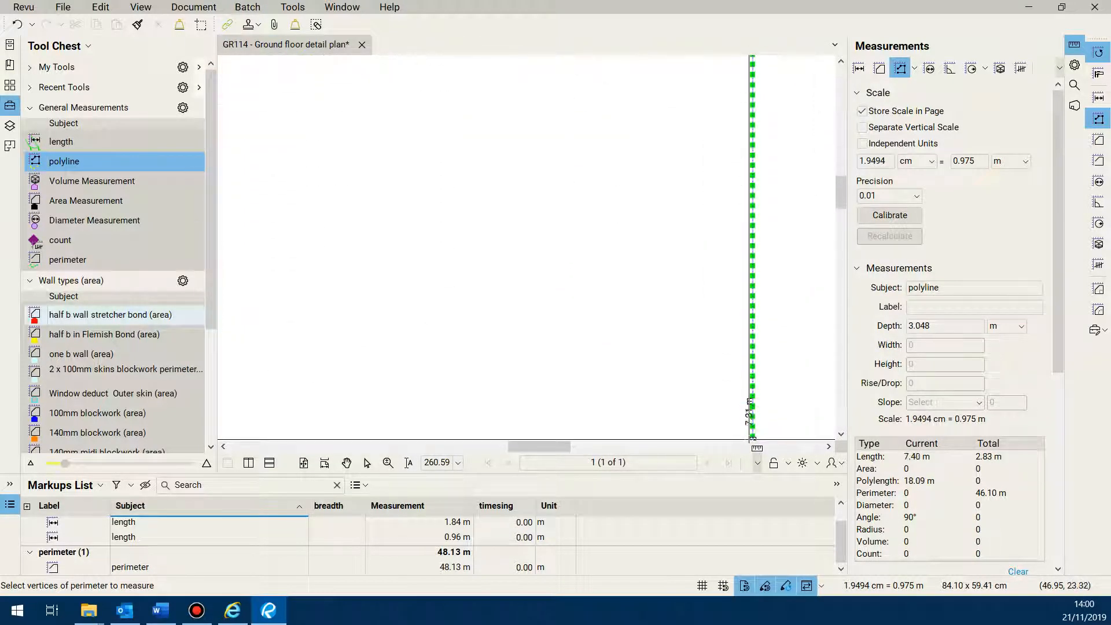
pyautogui.scroll(-7, 762, 360)
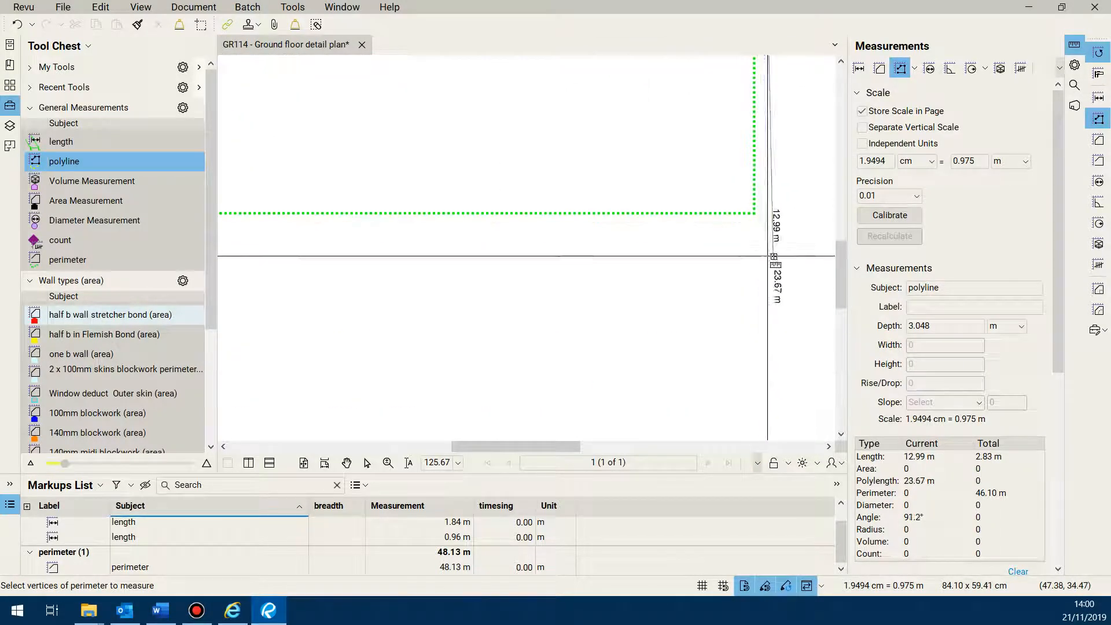
pyautogui.scroll(8, 769, 255)
pyautogui.click(760, 215)
pyautogui.scroll(-3, 760, 220)
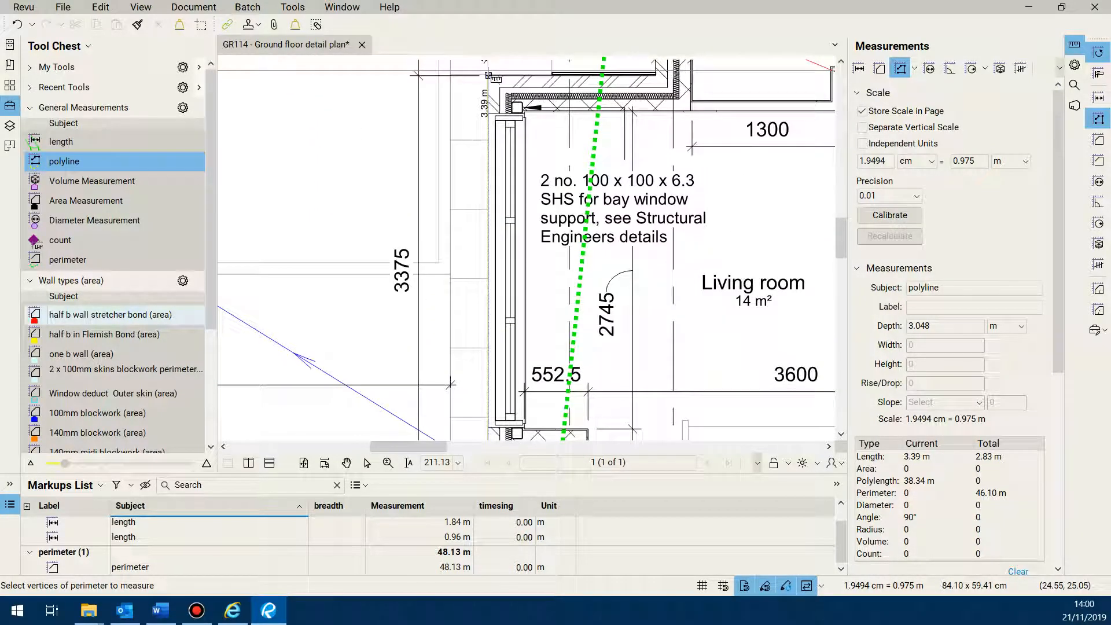
# Continue the polyline along the entrance recess and around the upper living room's bay to its starting corner, about 50.08 m in total
pyautogui.scroll(-3, 604, 76)
pyautogui.scroll(3, 604, 77)
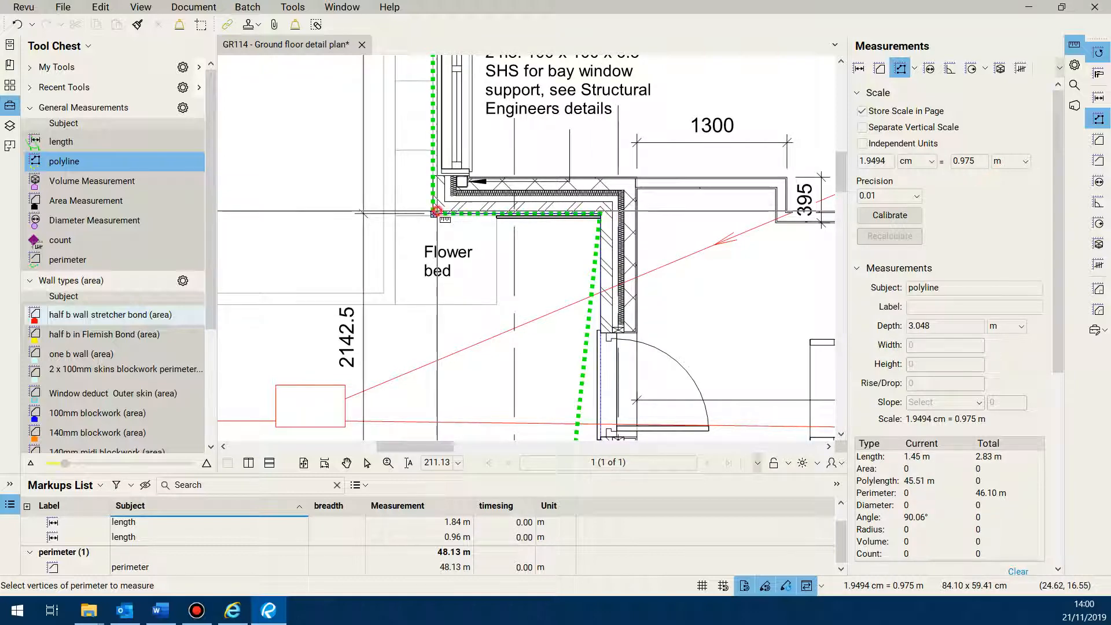
pyautogui.click(435, 211)
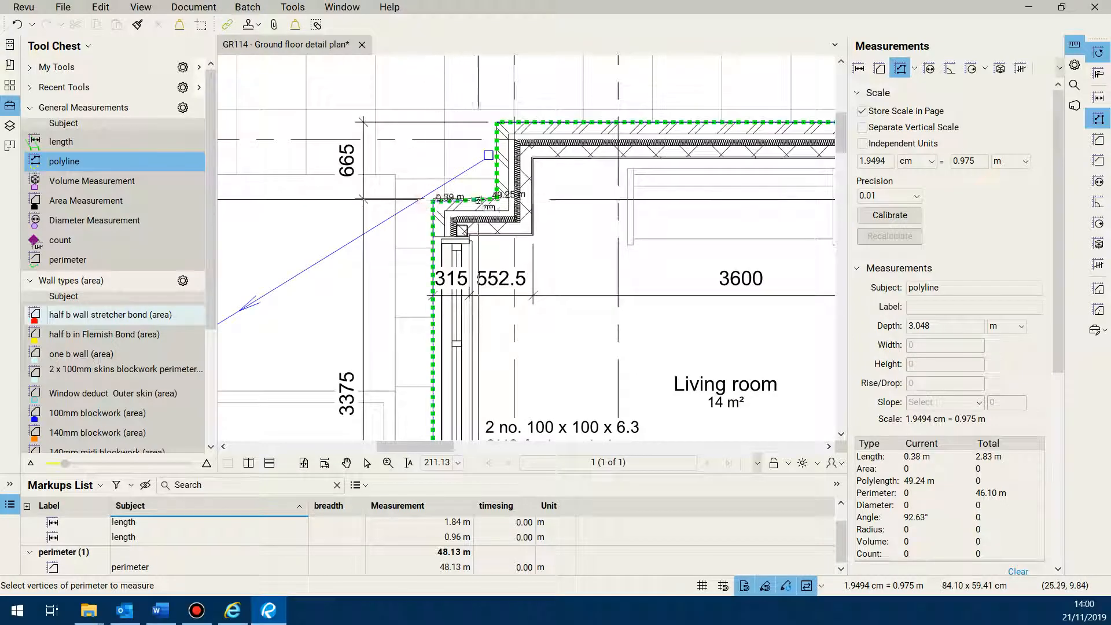
pyautogui.click(497, 123)
pyautogui.scroll(-3, 338, 147)
pyautogui.scroll(1, 340, 152)
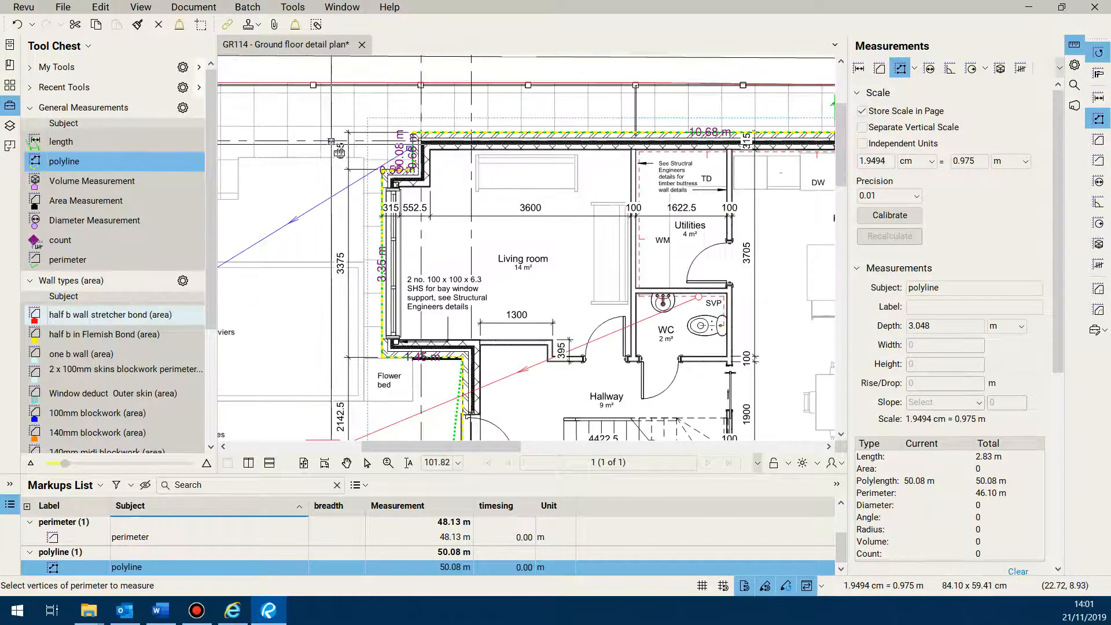
# Delete the perimeter measurement around both houses, keeping the polyline measurement
pyautogui.scroll(-3, 339, 151)
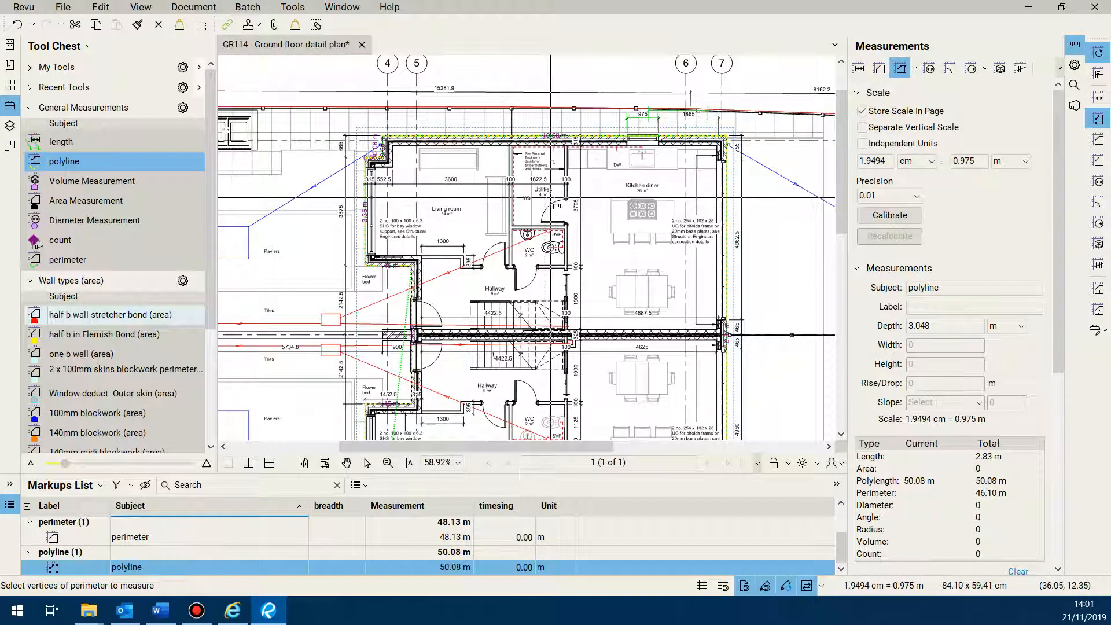
pyautogui.scroll(1, 492, 142)
pyautogui.scroll(-1, 483, 168)
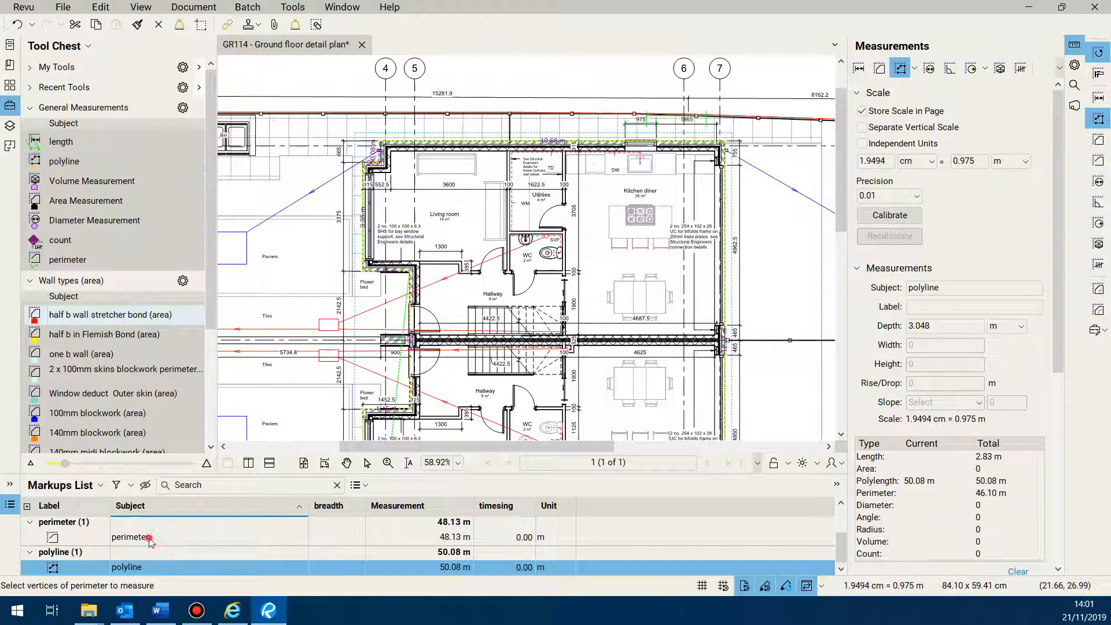
pyautogui.click(149, 540)
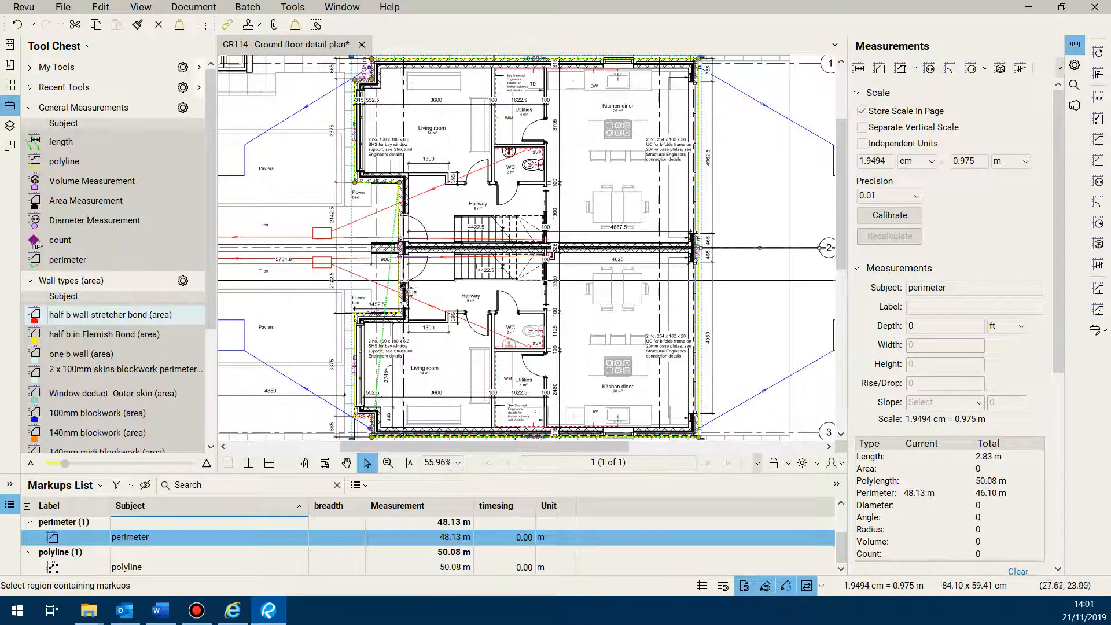
pyautogui.click(385, 291)
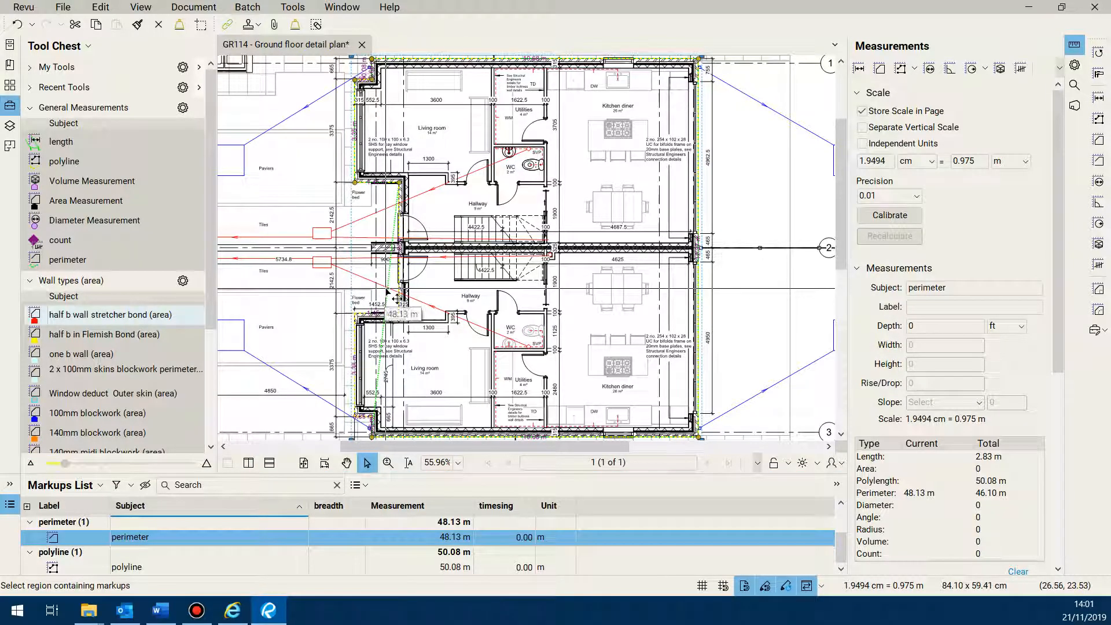
pyautogui.press('Delete')
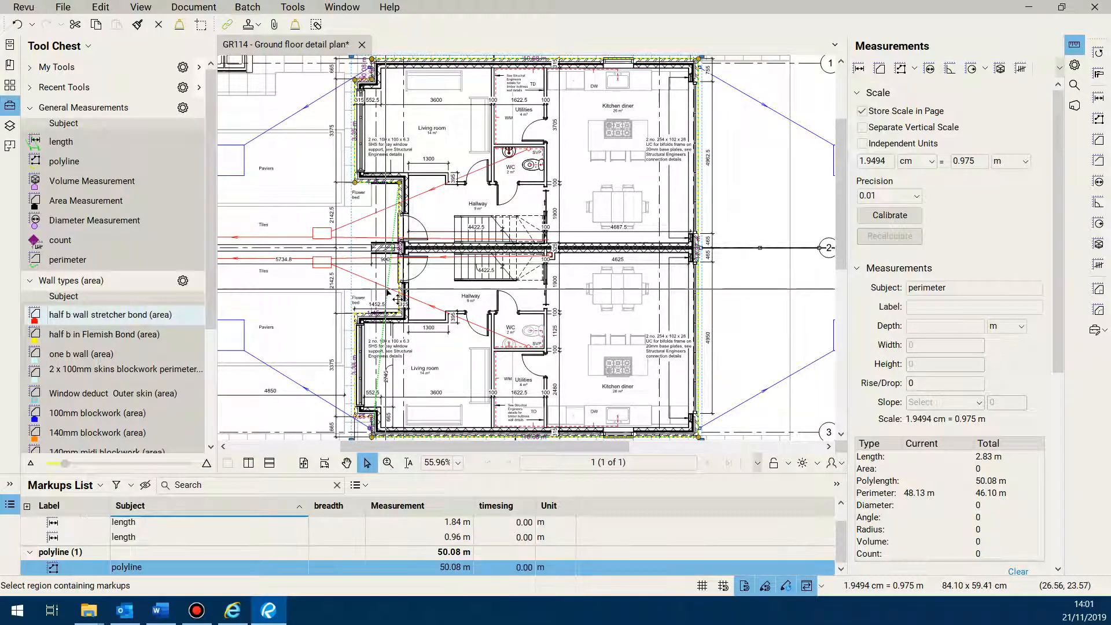
# Enlarge the Markups List and examine the polyline's segment dimensions along the houses' outer walls
pyautogui.scroll(-1, 441, 244)
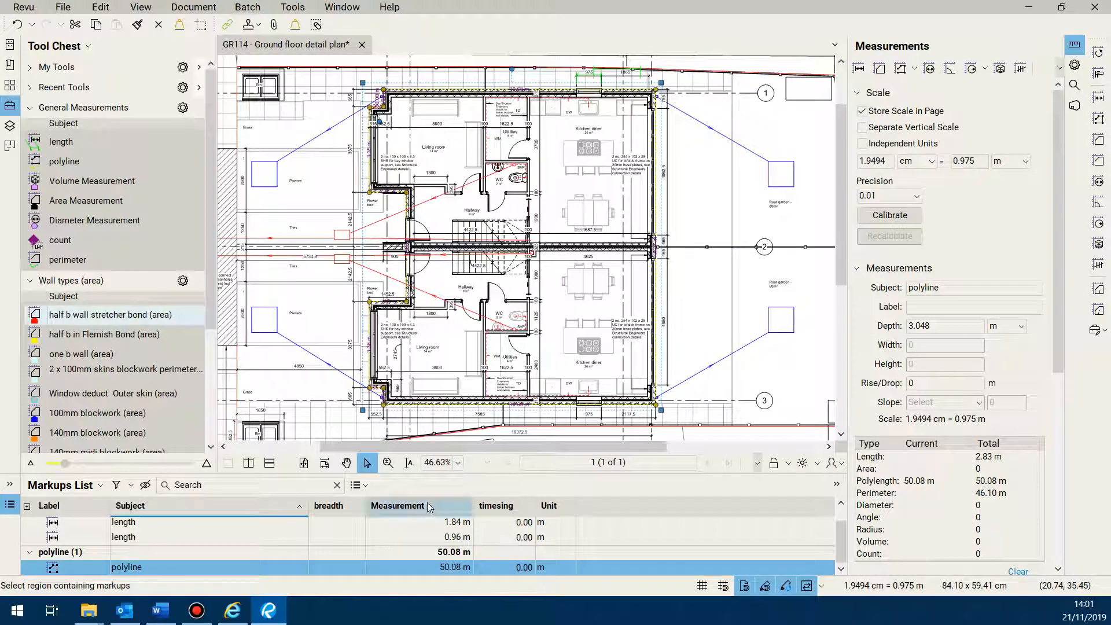
pyautogui.moveTo(486, 483); pyautogui.dragTo(393, 321)
pyautogui.scroll(-1, 460, 96)
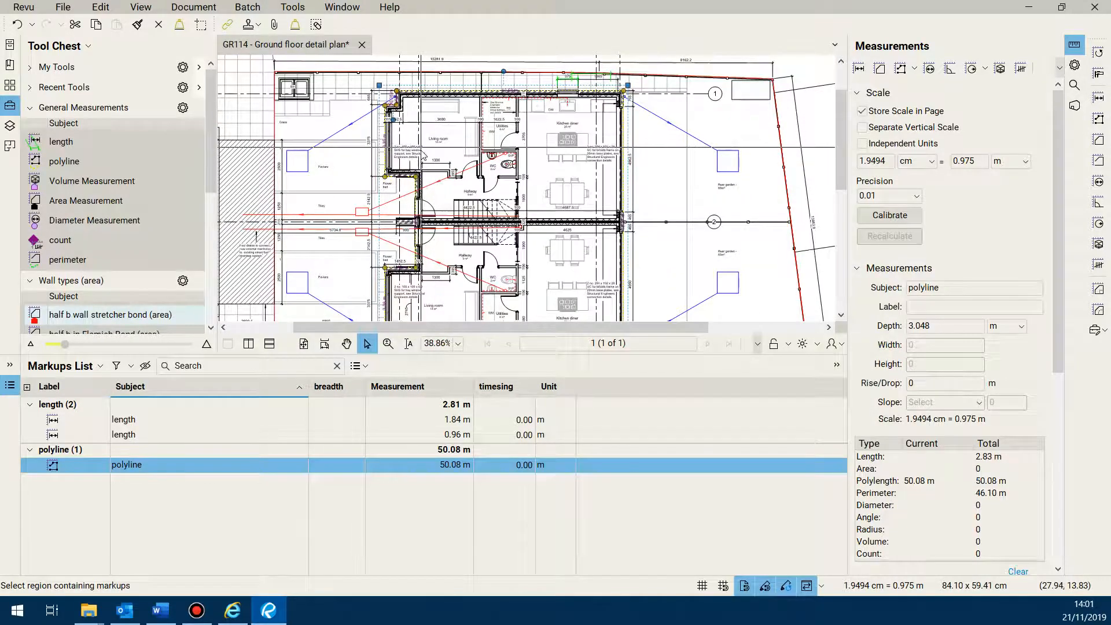
pyautogui.scroll(-1, 410, 149)
pyautogui.scroll(2, 439, 142)
pyautogui.scroll(-1, 439, 142)
pyautogui.scroll(6, 552, 213)
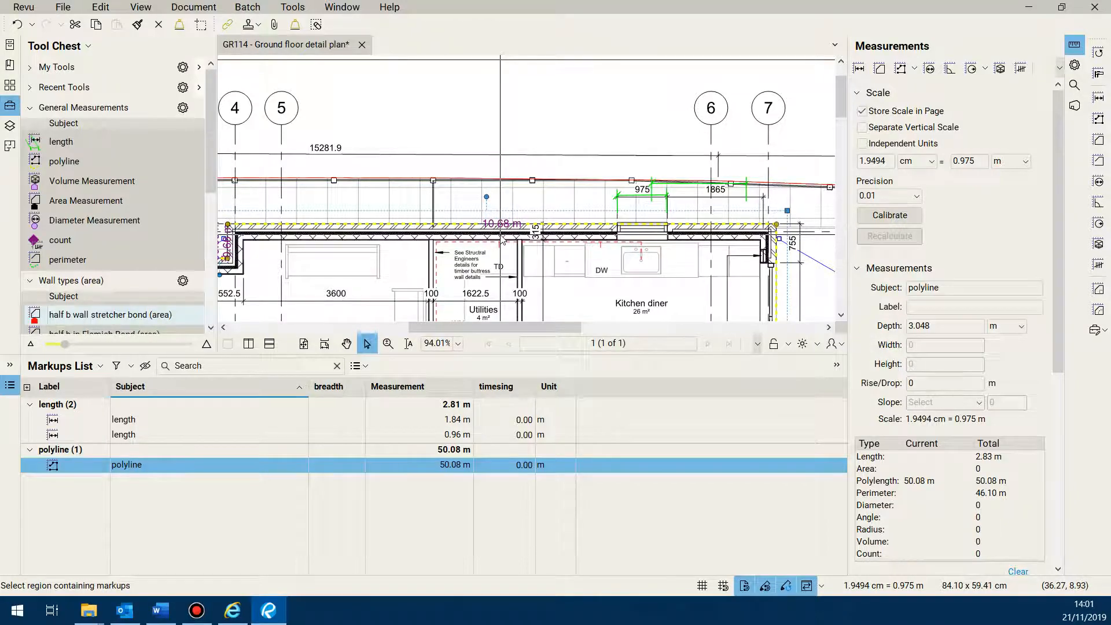
pyautogui.scroll(-1, 502, 239)
pyautogui.scroll(-1, 519, 193)
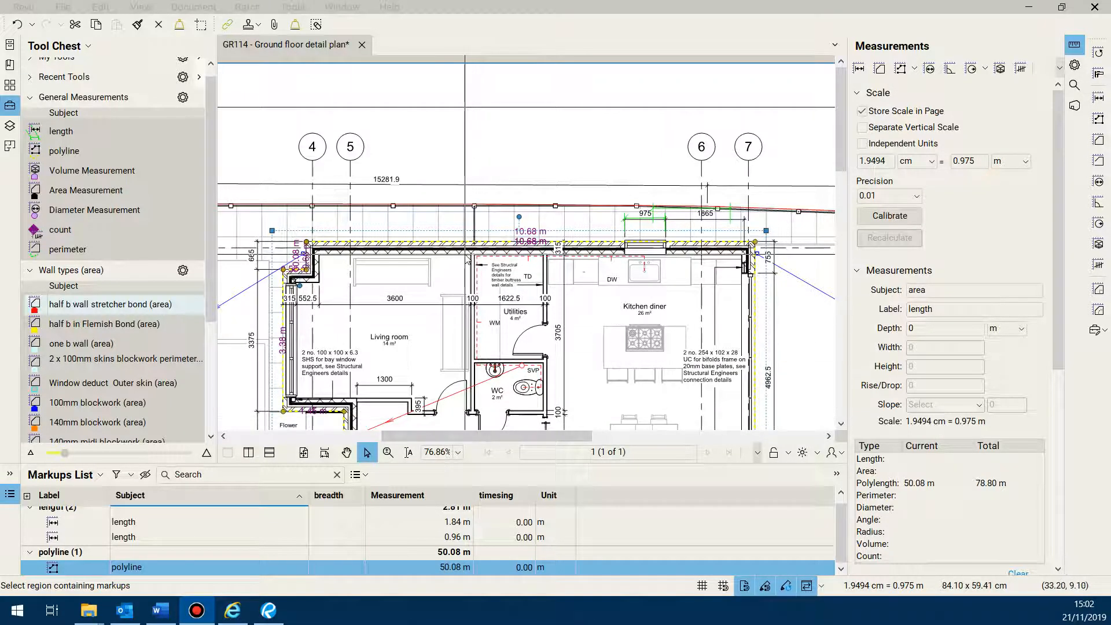
# Split the outer wall polyline into all its separate segments and enlarge the Markups List to show every one
pyautogui.scroll(5, 476, 253)
pyautogui.scroll(1, 468, 260)
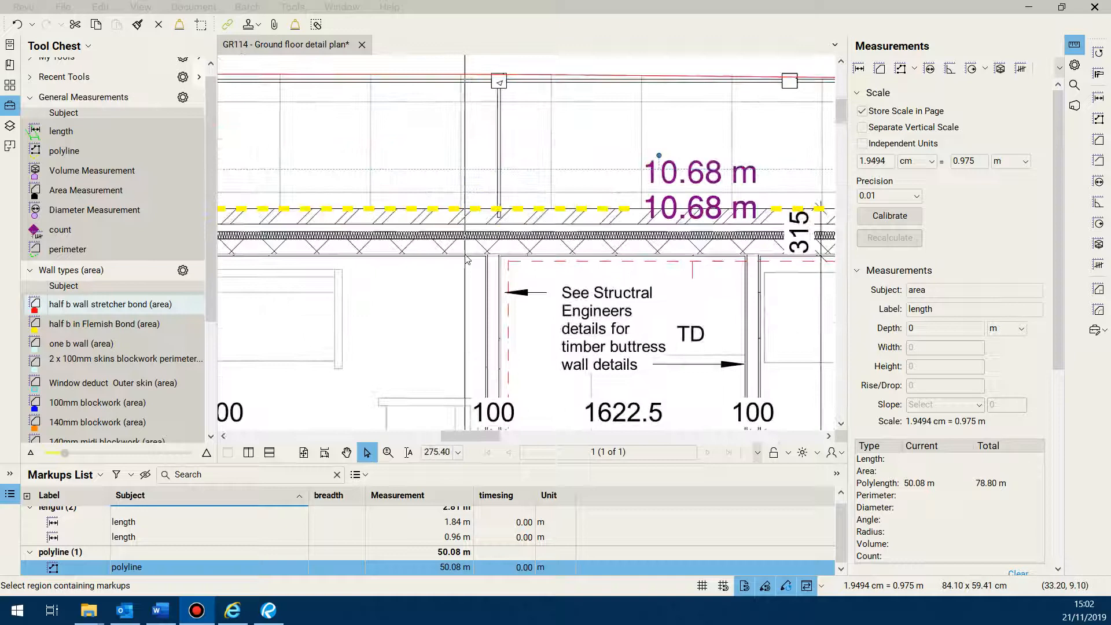
pyautogui.rightClick(454, 201)
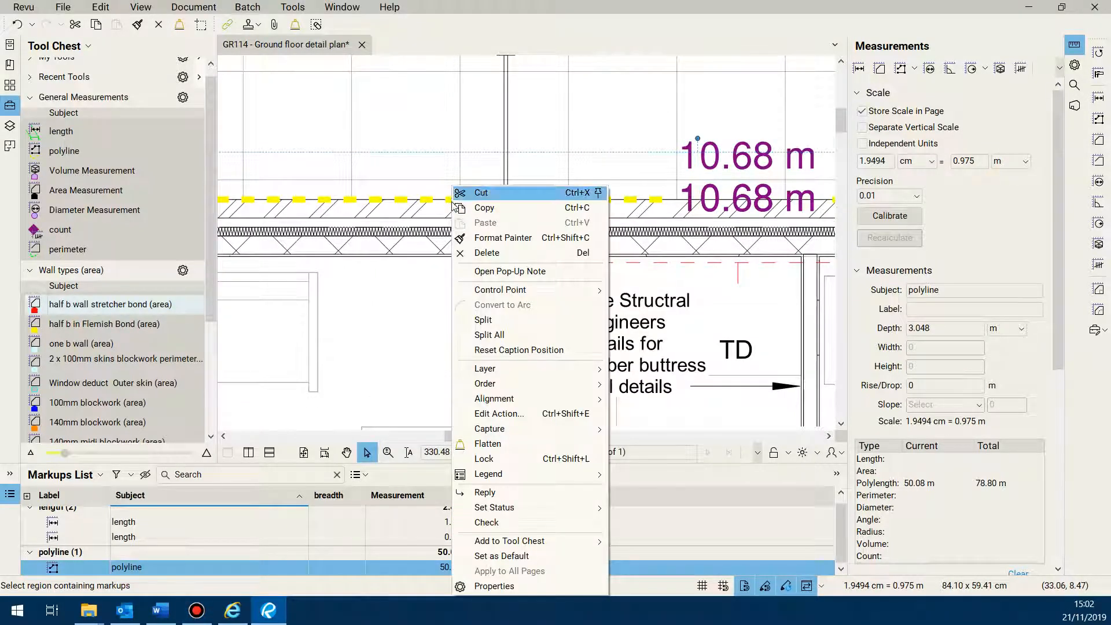
pyautogui.click(512, 336)
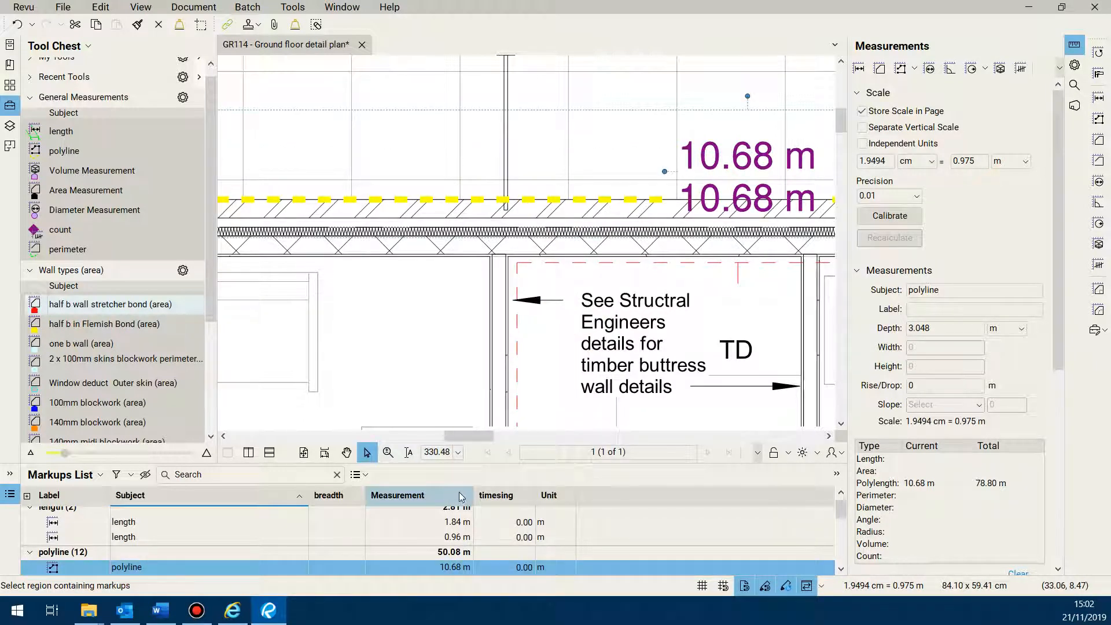
pyautogui.moveTo(477, 464); pyautogui.dragTo(473, 229)
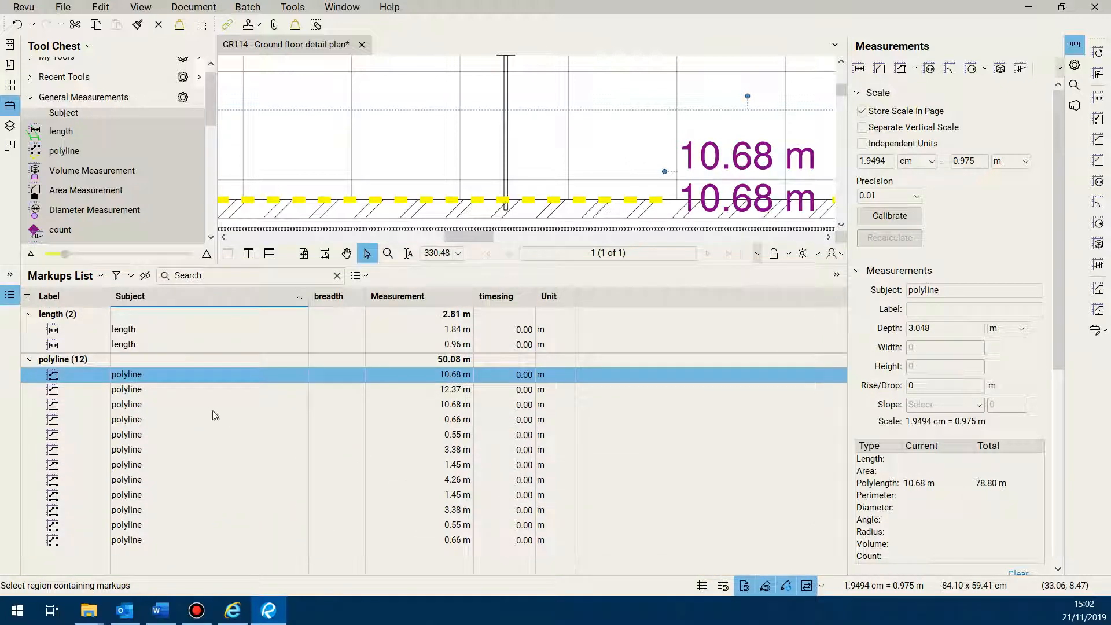
# Step through the split polyline entries from the second to the eighth to locate each segment on the plan
pyautogui.click(141, 392)
pyautogui.click(141, 405)
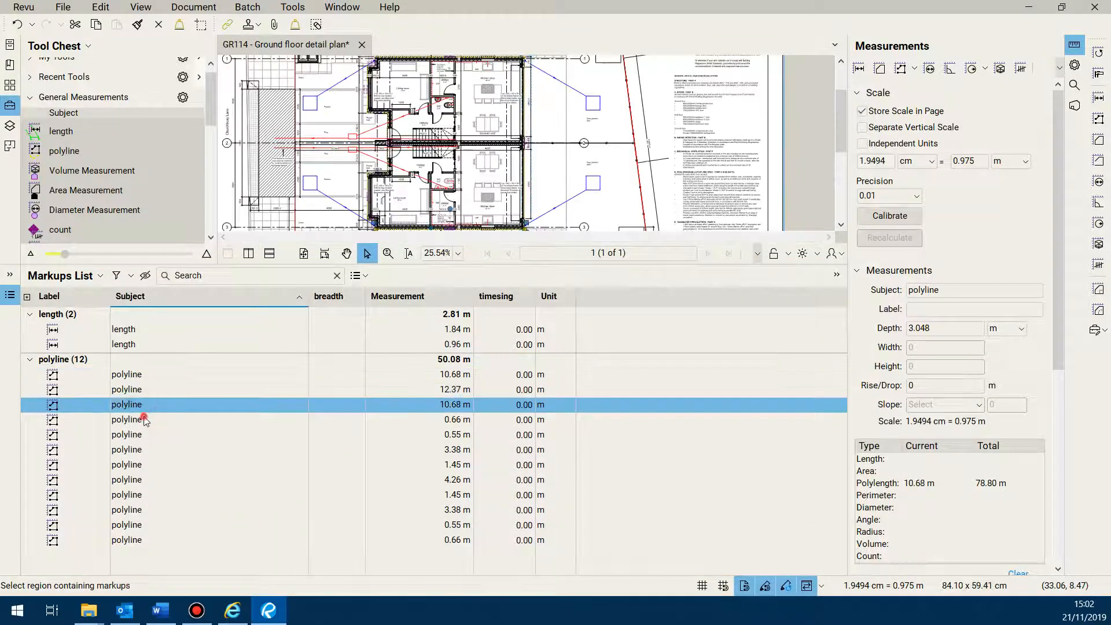
pyautogui.click(143, 420)
pyautogui.click(144, 434)
pyautogui.click(147, 450)
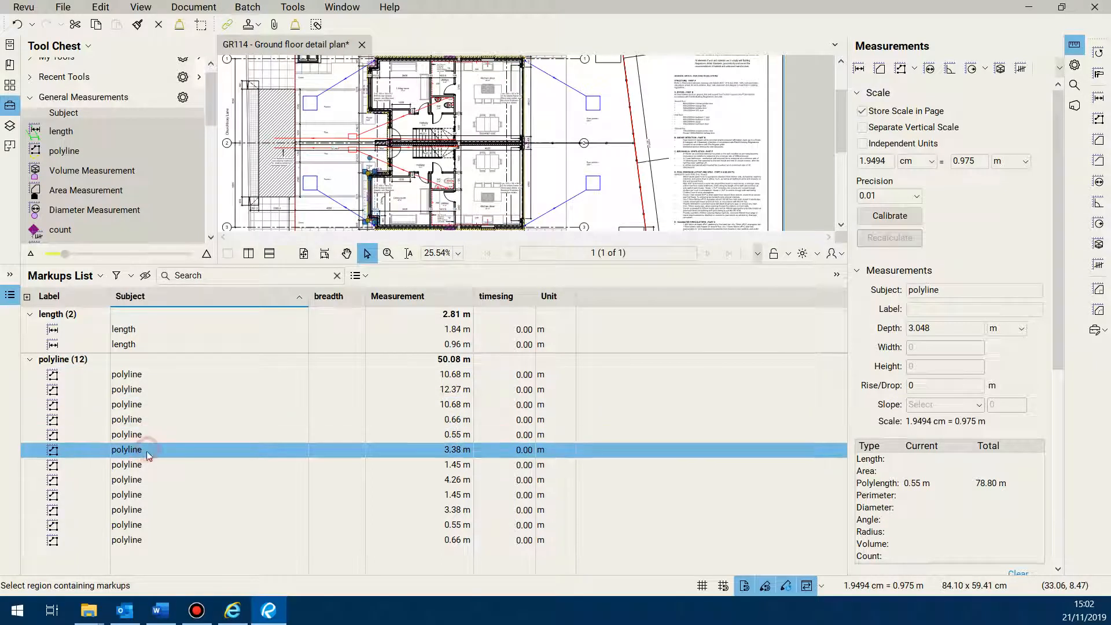
pyautogui.click(147, 465)
pyautogui.click(147, 480)
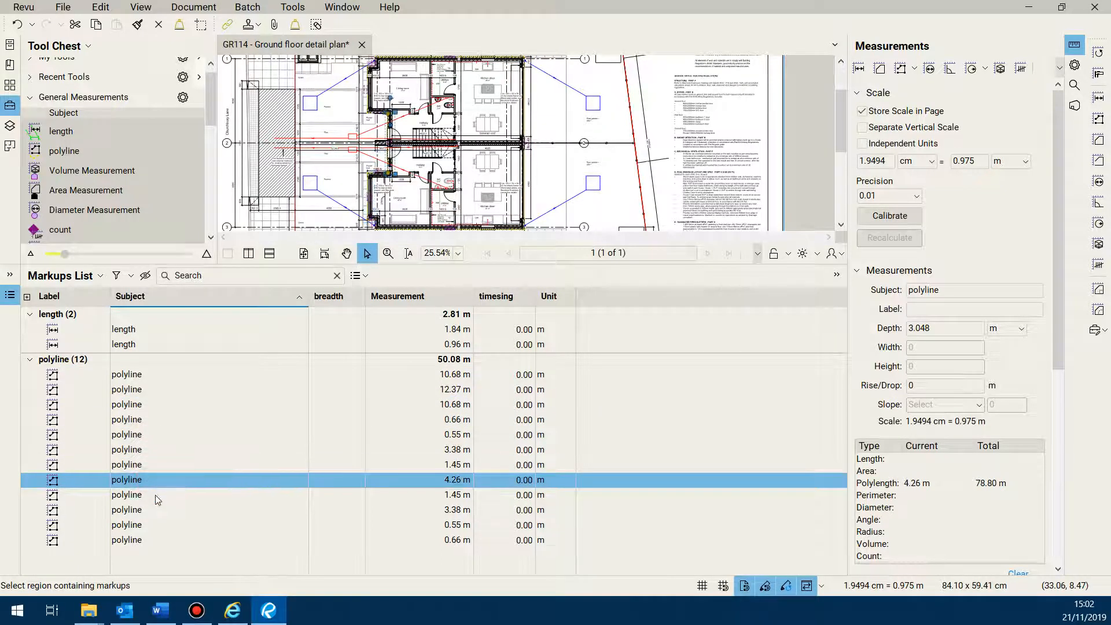
# Set the breadth of the first three polyline segments to 1.50, 2.20 and 3.00, and widen the timesing column
pyautogui.click(349, 377)
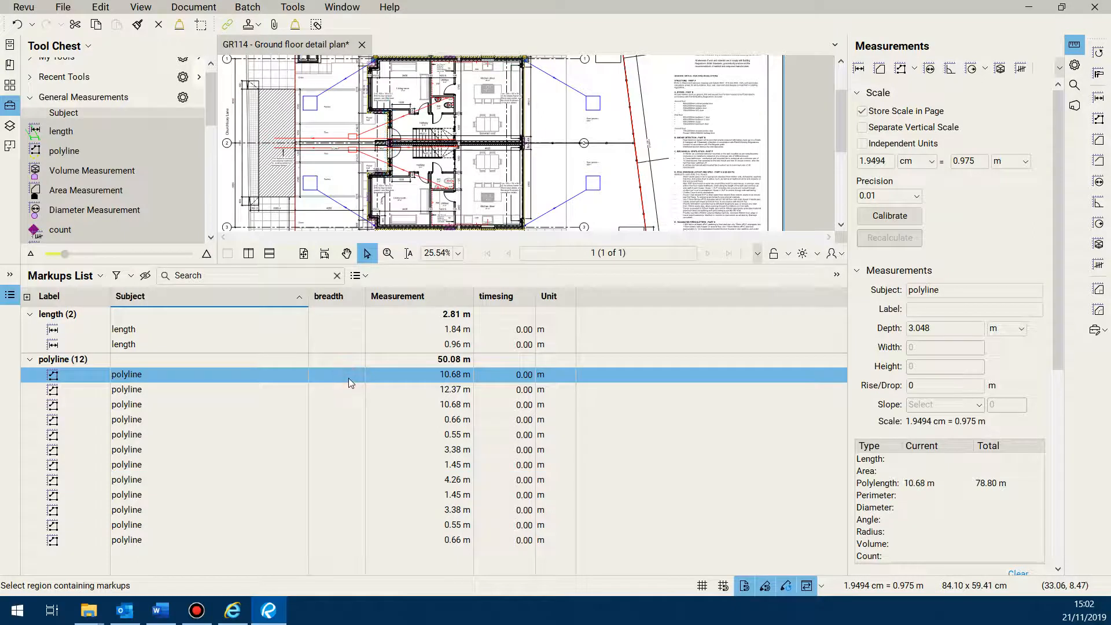
pyautogui.click(348, 377)
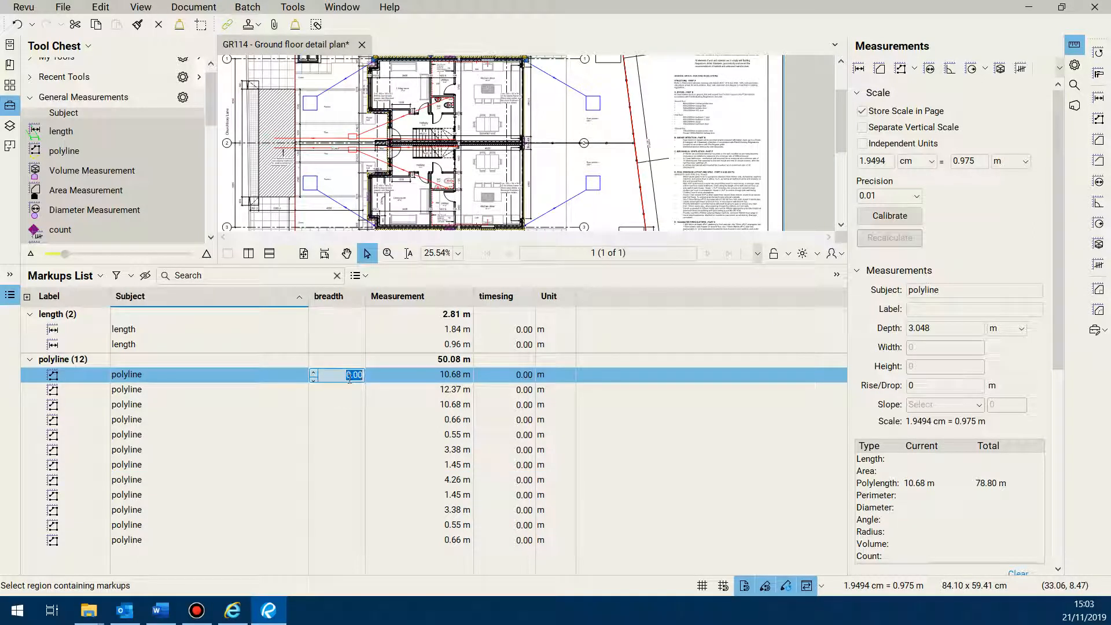
pyautogui.write('1.5')
pyautogui.click(353, 390)
pyautogui.write('2.2')
pyautogui.click(353, 405)
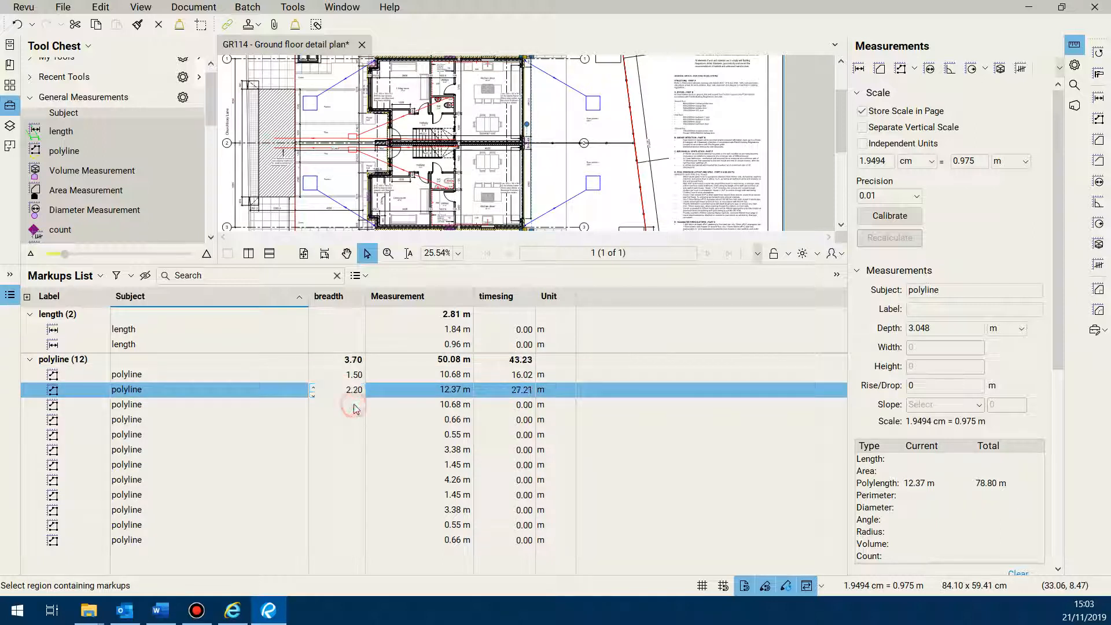
pyautogui.write('3.00')
pyautogui.click(353, 434)
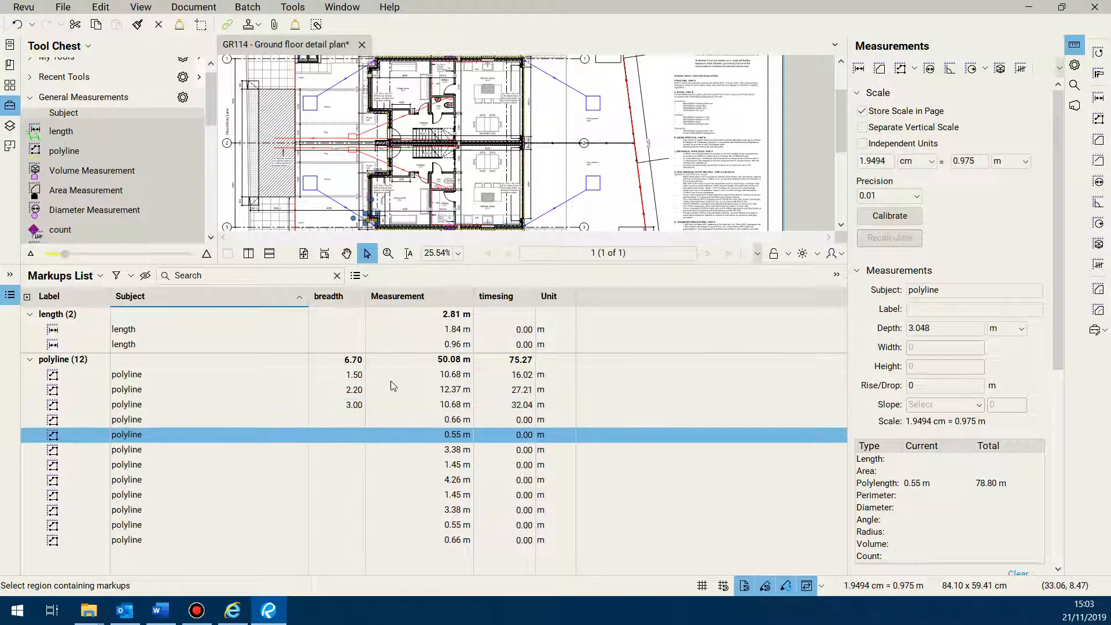
pyautogui.moveTo(535, 298); pyautogui.dragTo(570, 298)
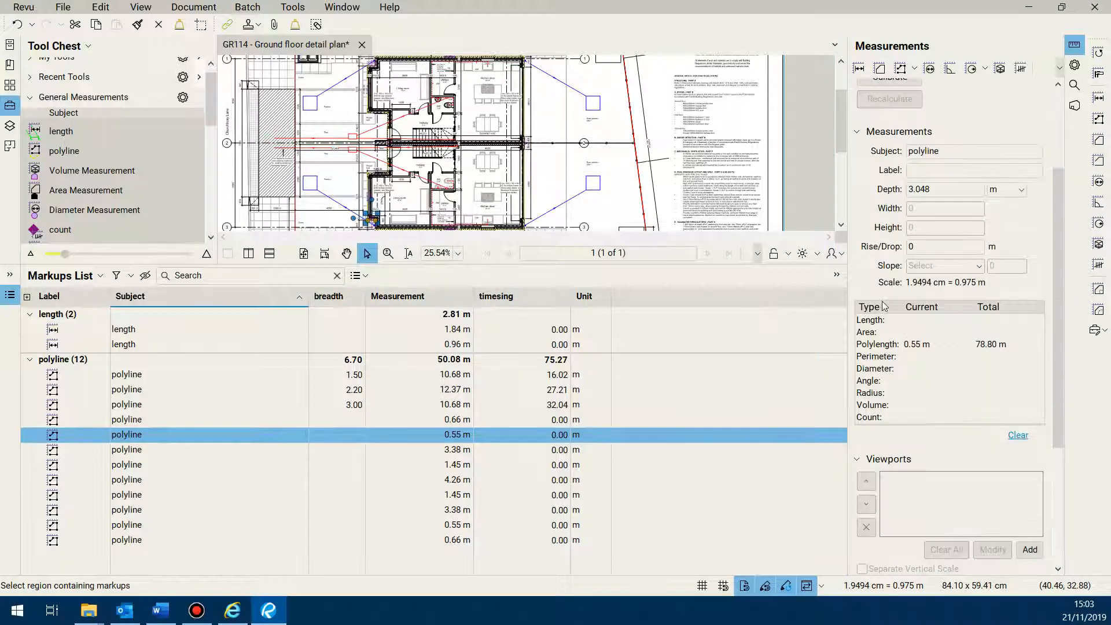
# Open the properties of the selected 0.55 m polyline segment and examine its custom breadth and timesing fields
pyautogui.scroll(-5, 897, 290)
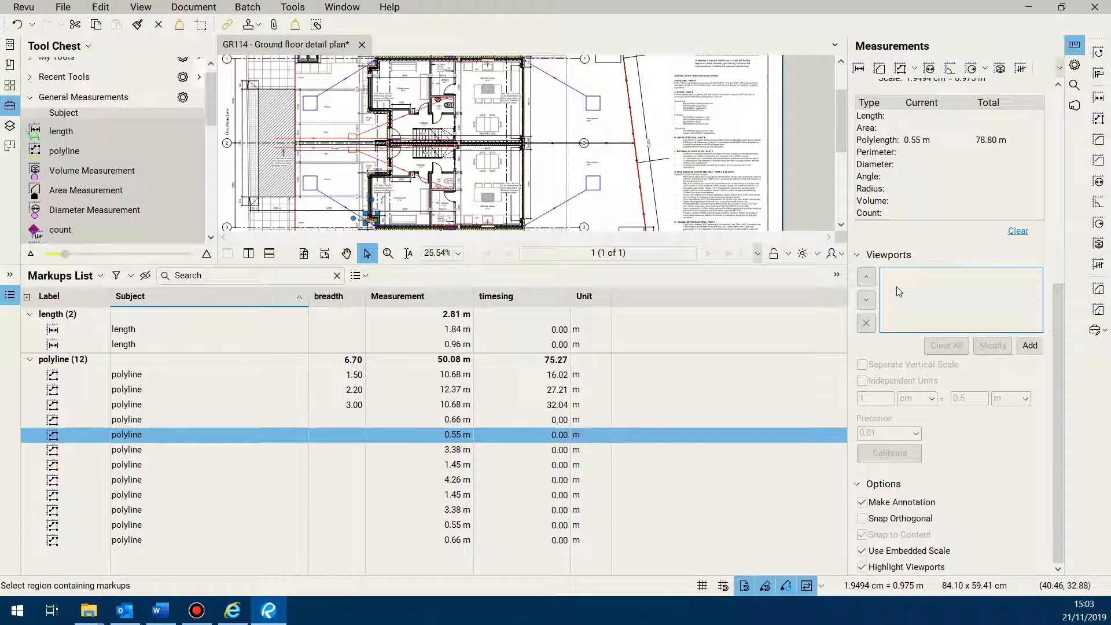
pyautogui.scroll(5, 896, 286)
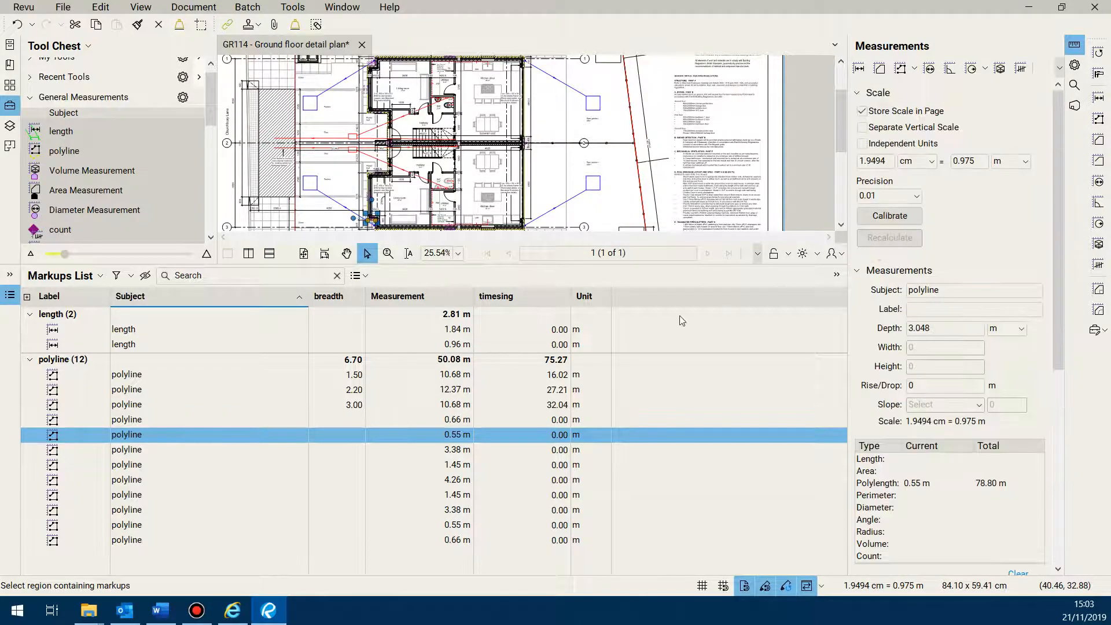
pyautogui.click(1074, 65)
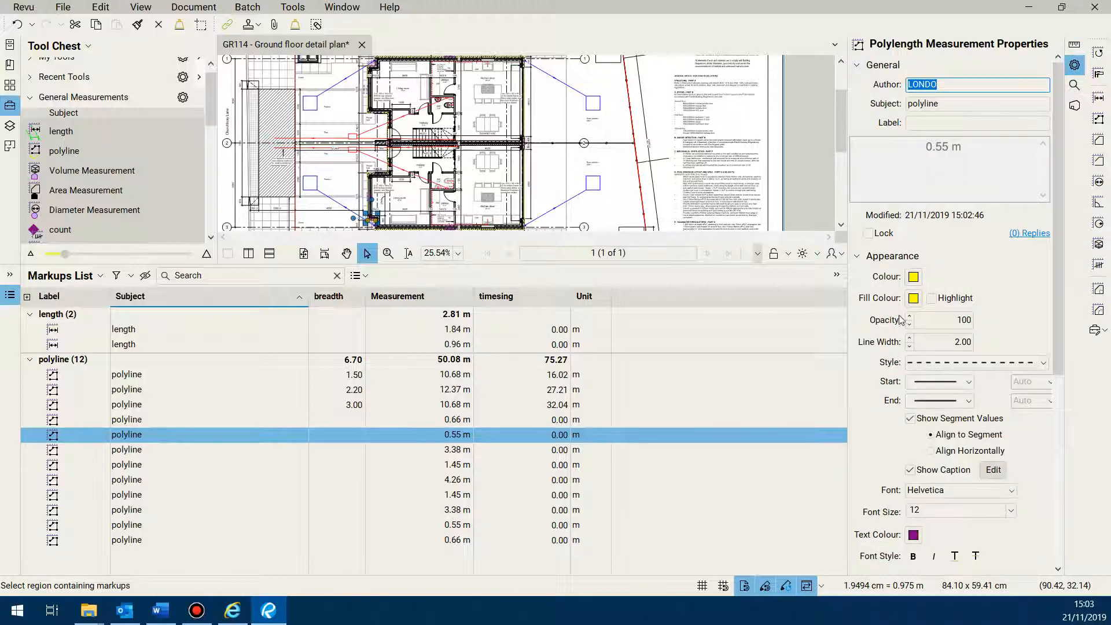
pyautogui.scroll(-1, 1064, 288)
pyautogui.moveTo(1064, 288); pyautogui.dragTo(1086, 432)
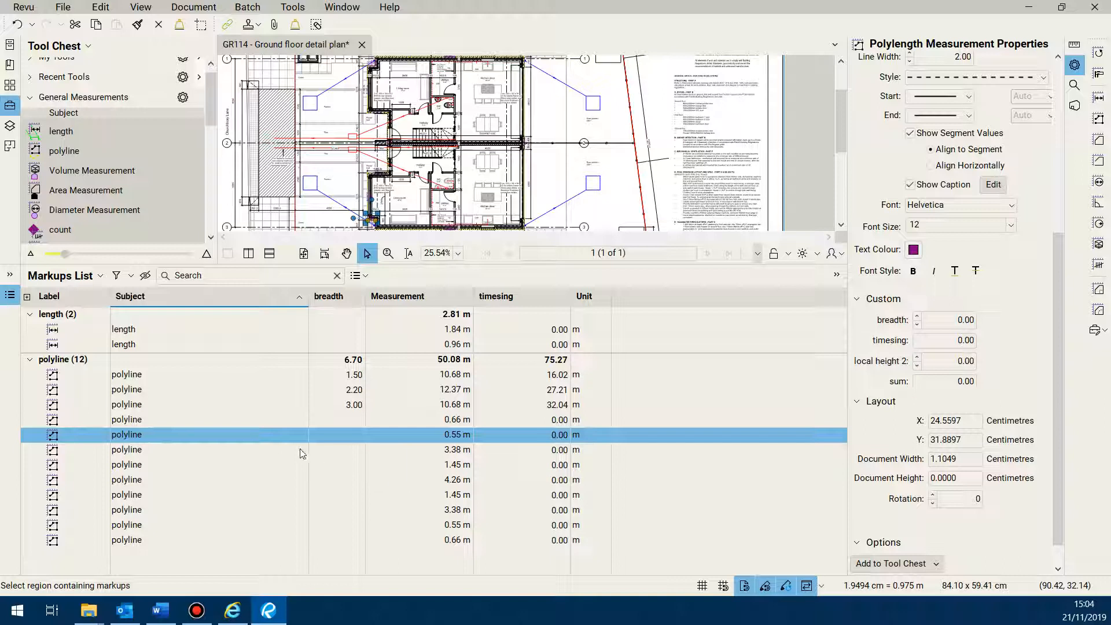
# Set the breadth of the remaining nine polyline segments together to 2.20
pyautogui.click(132, 420)
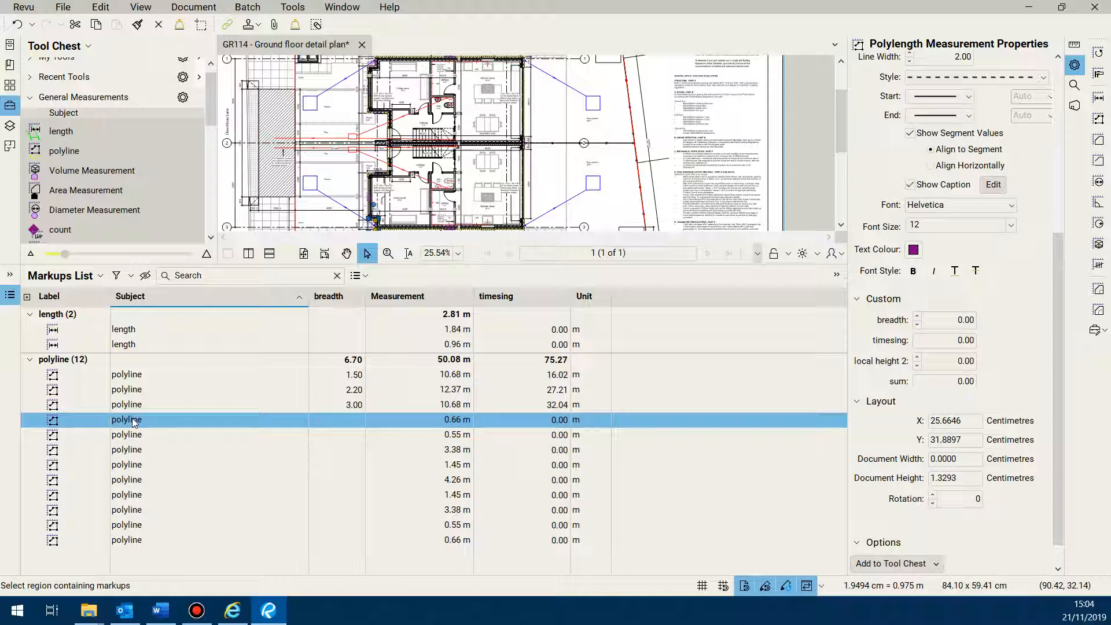
pyautogui.keyDown('shift'); pyautogui.click(135, 541); pyautogui.keyUp('shift')
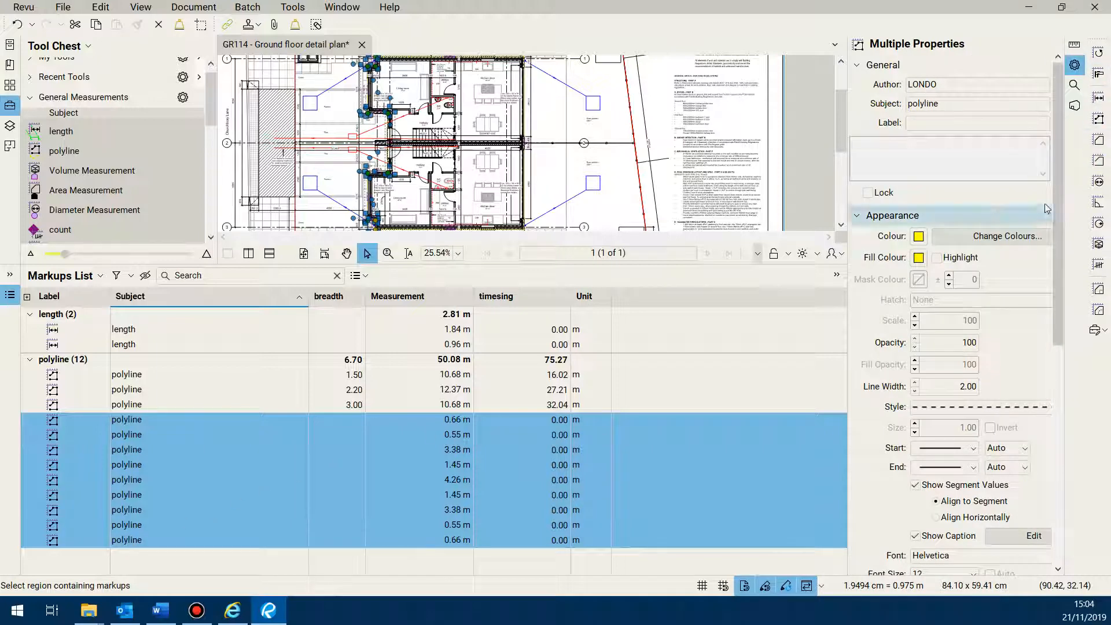
pyautogui.moveTo(1058, 217)
pyautogui.mouseDown()
pyautogui.moveTo(1081, 356)
pyautogui.moveTo(1082, 447)
pyautogui.mouseUp()
pyautogui.click(955, 307)
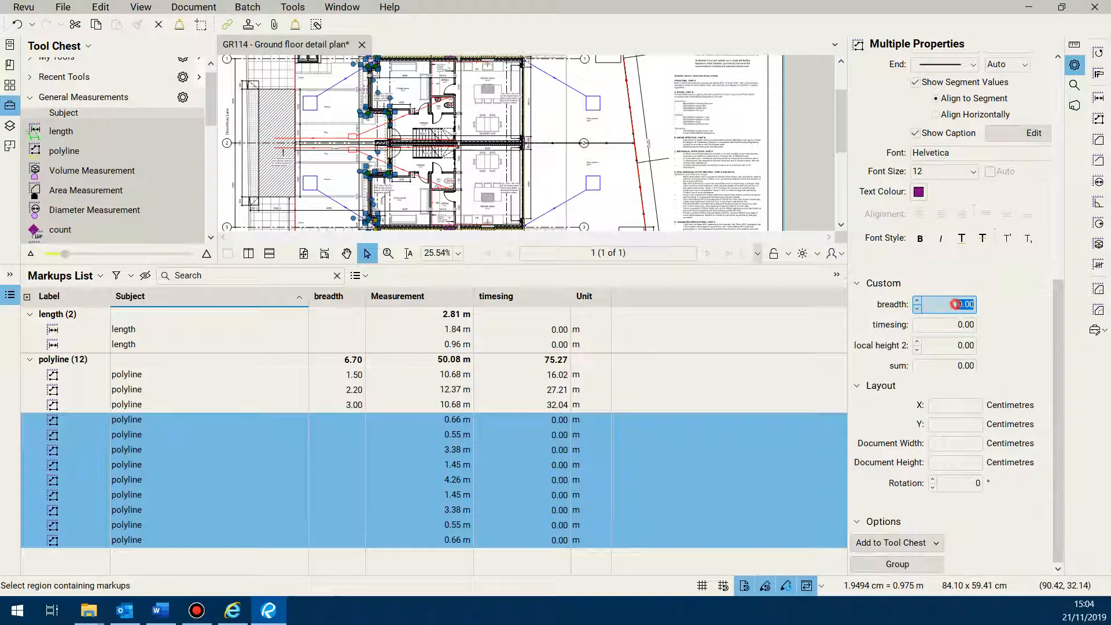
pyautogui.write('2')
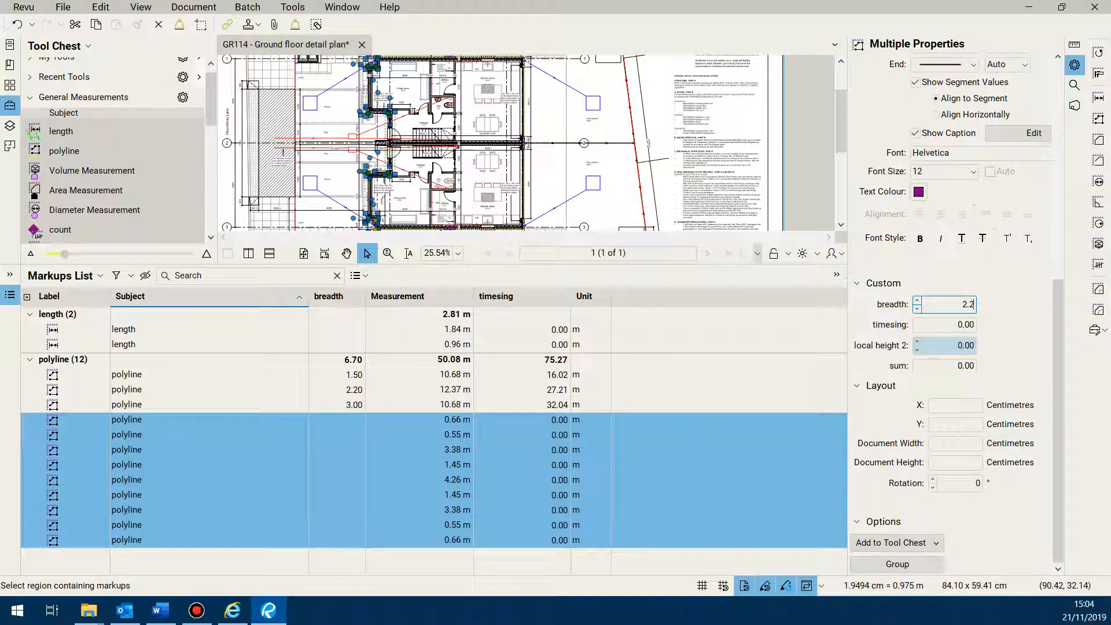
pyautogui.write('.2')
pyautogui.press('Return')
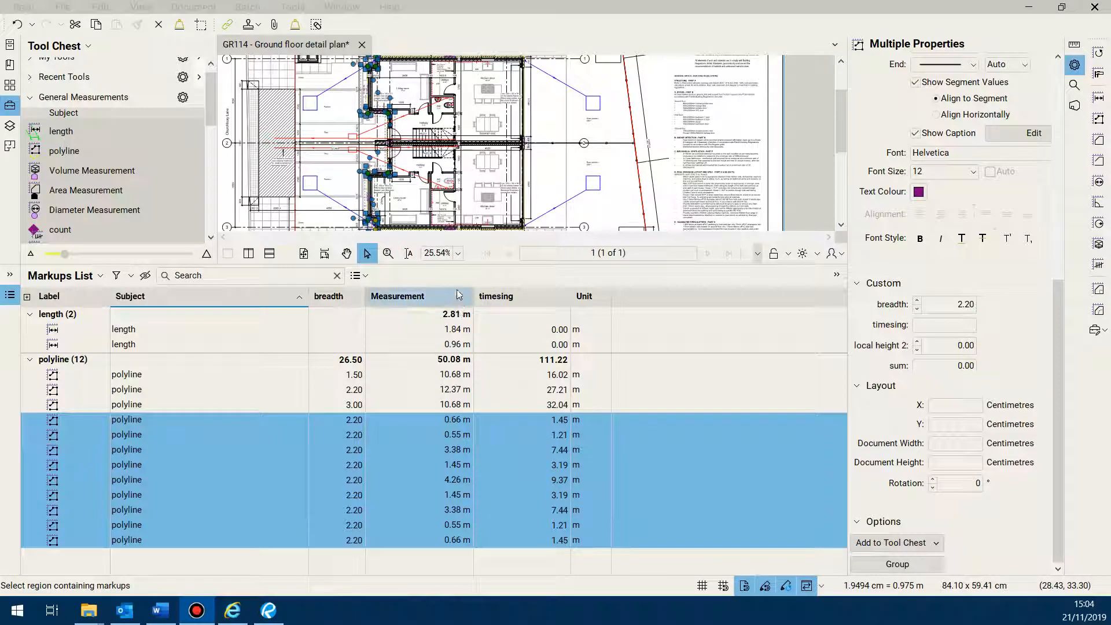
# Group all twelve polyline segments into one entry in the Markups List and delete that group
pyautogui.moveTo(456, 261); pyautogui.dragTo(456, 391)
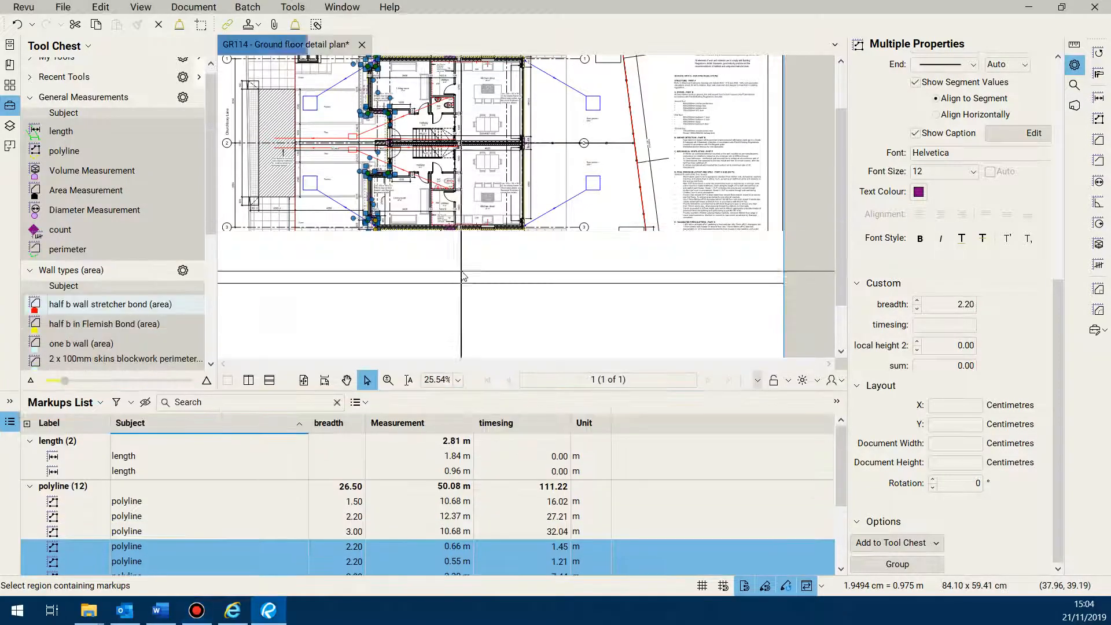
pyautogui.scroll(10, 449, 275)
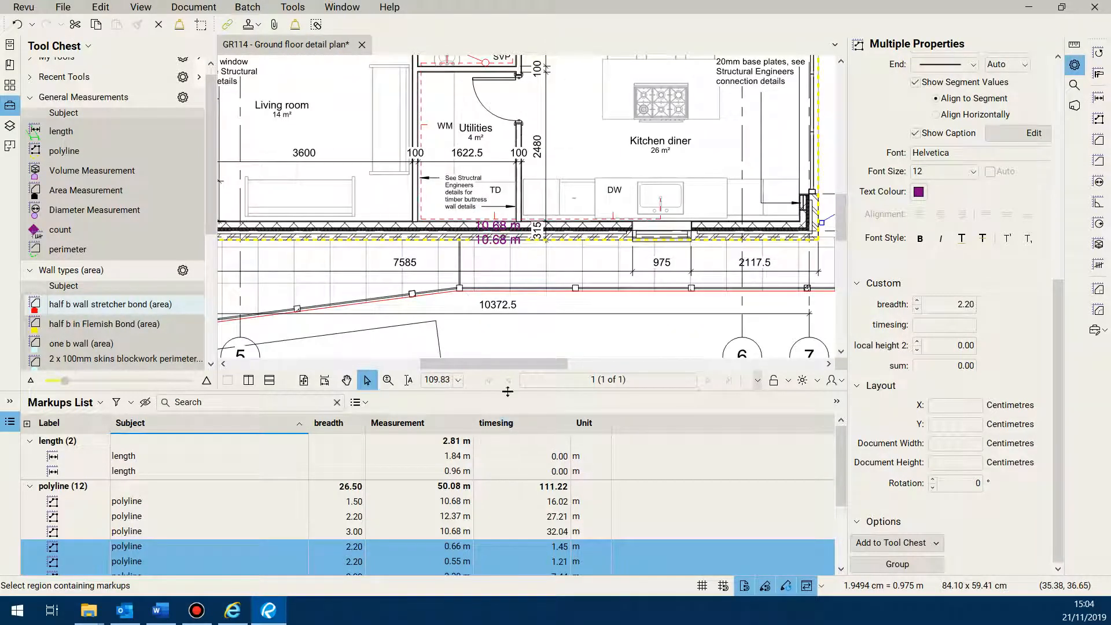
pyautogui.moveTo(479, 390); pyautogui.dragTo(466, 202)
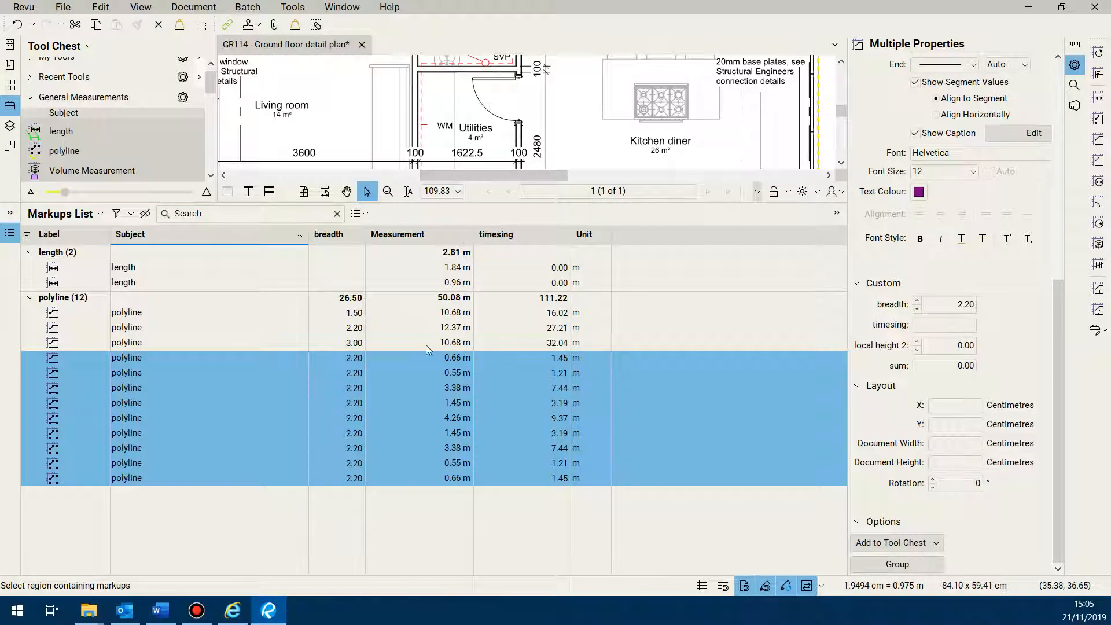
pyautogui.click(447, 313)
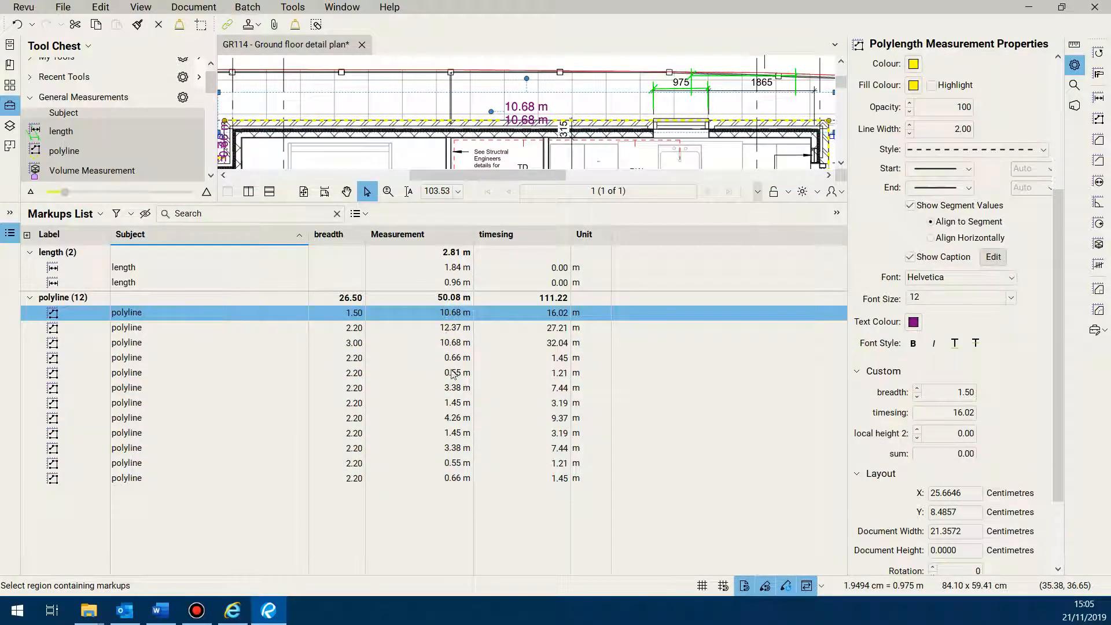
pyautogui.keyDown('shift'); pyautogui.click(450, 478); pyautogui.keyUp('shift')
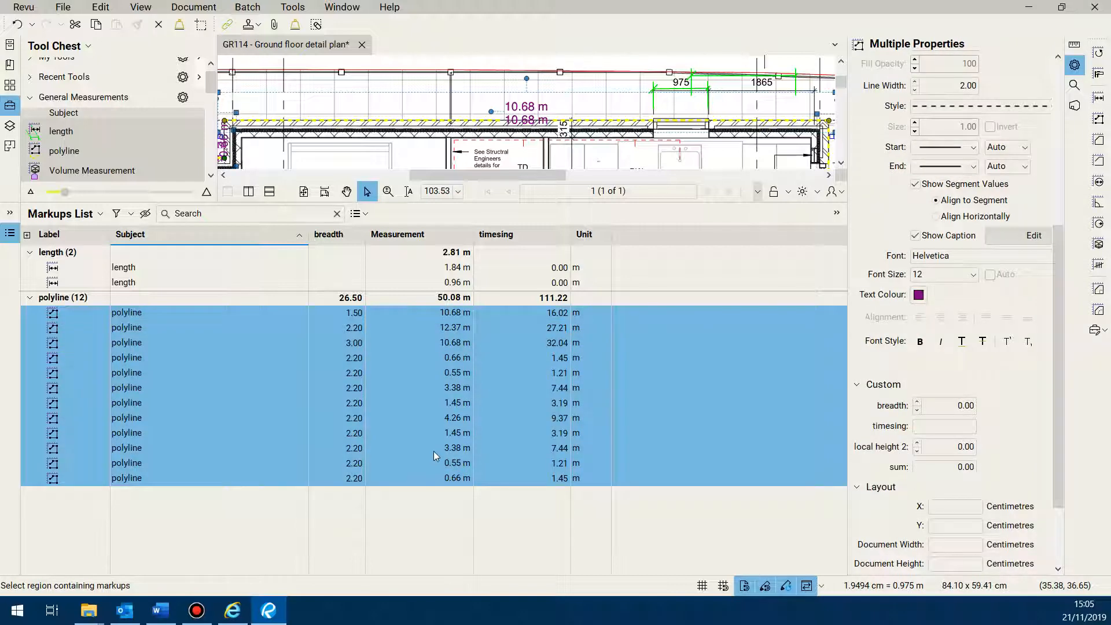
pyautogui.rightClick(433, 410)
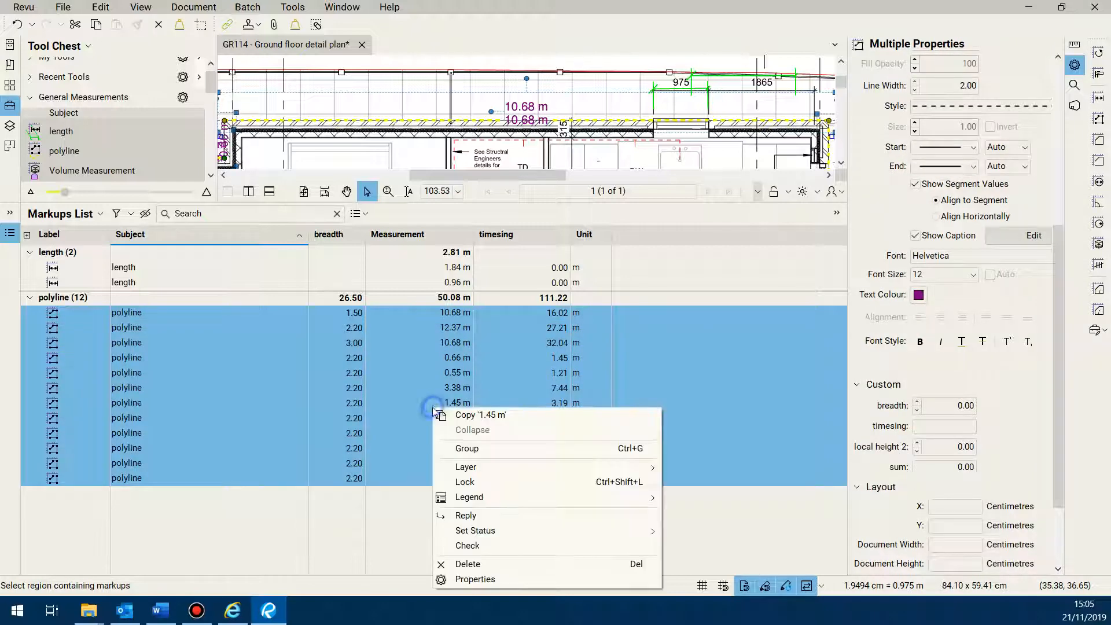
pyautogui.click(479, 449)
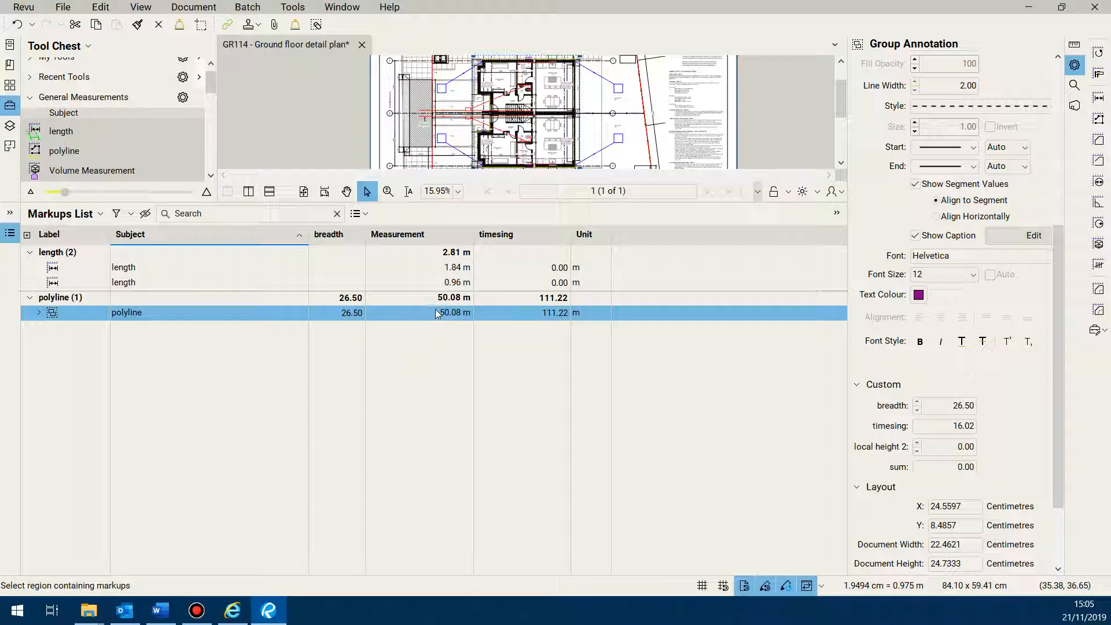
pyautogui.press('Delete')
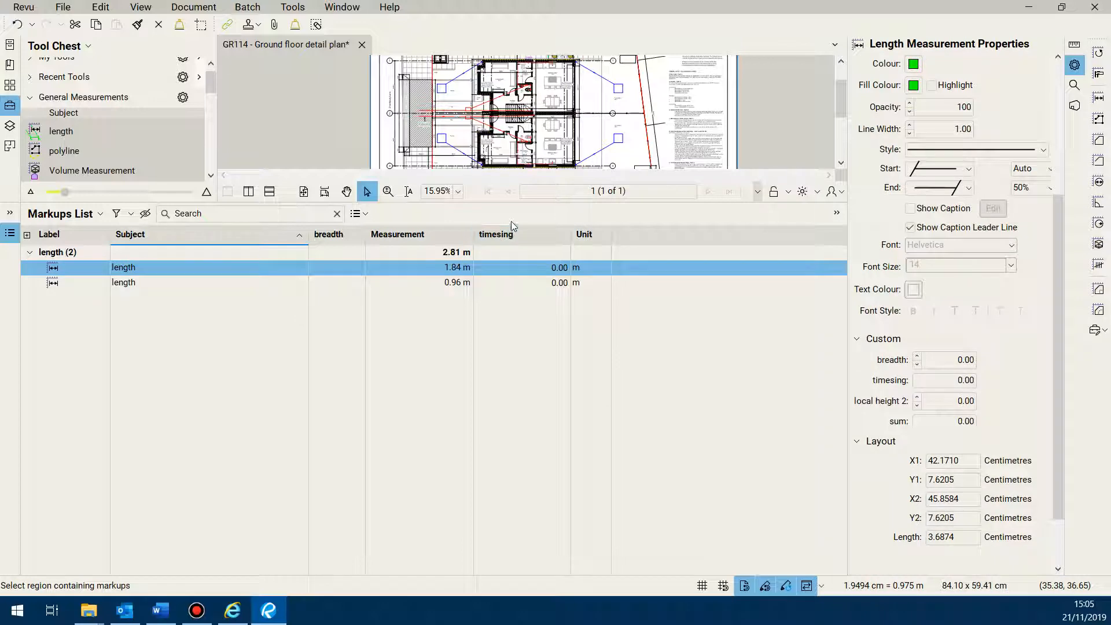
# Start a new polyline measurement at the lower bay's outer corner and trace the bay return to the building's lower corner
pyautogui.moveTo(507, 199); pyautogui.dragTo(506, 496)
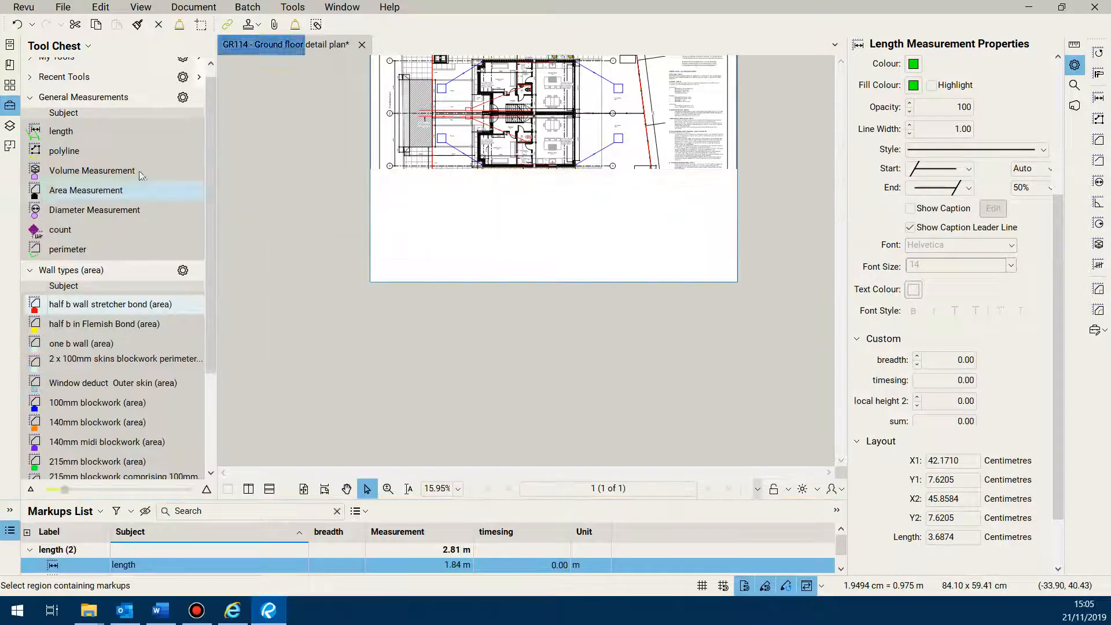
pyautogui.click(64, 150)
pyautogui.scroll(5, 460, 217)
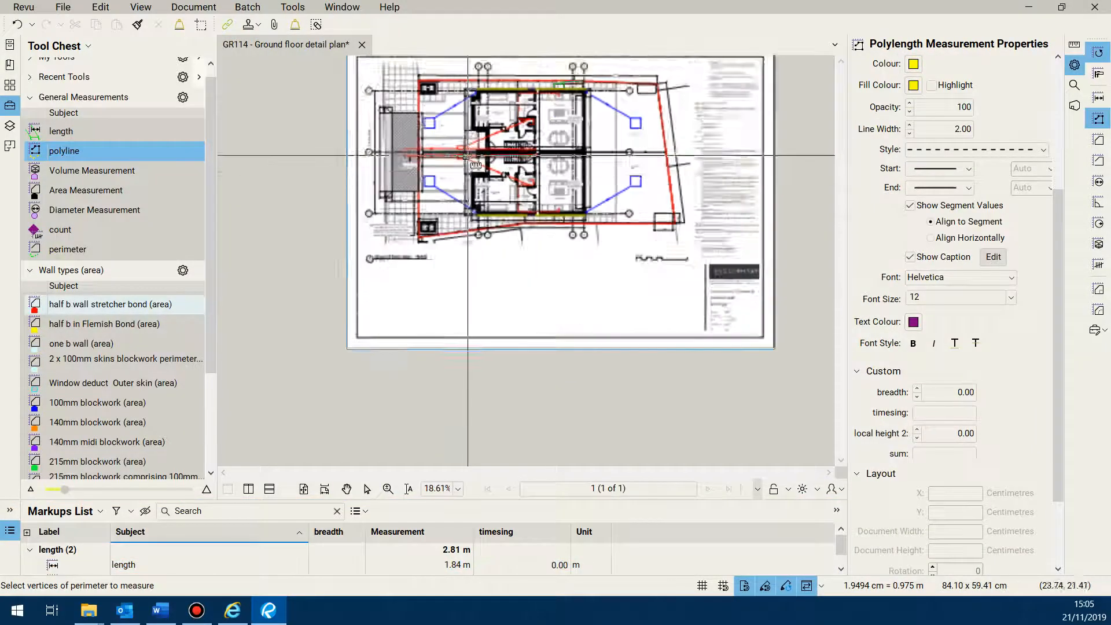
pyautogui.scroll(9, 459, 217)
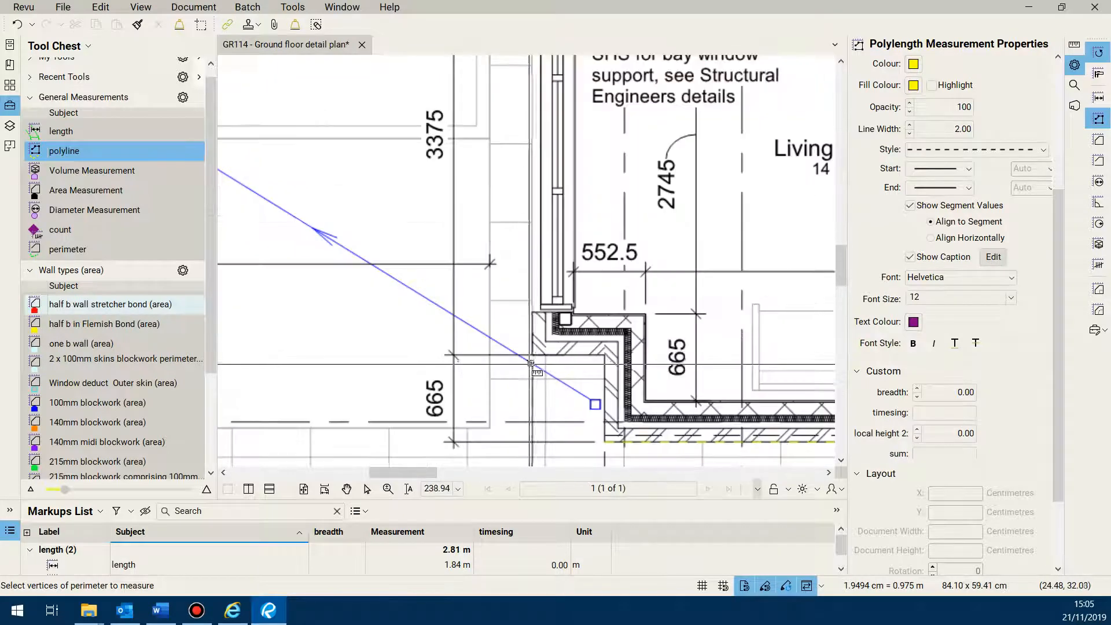
pyautogui.click(532, 355)
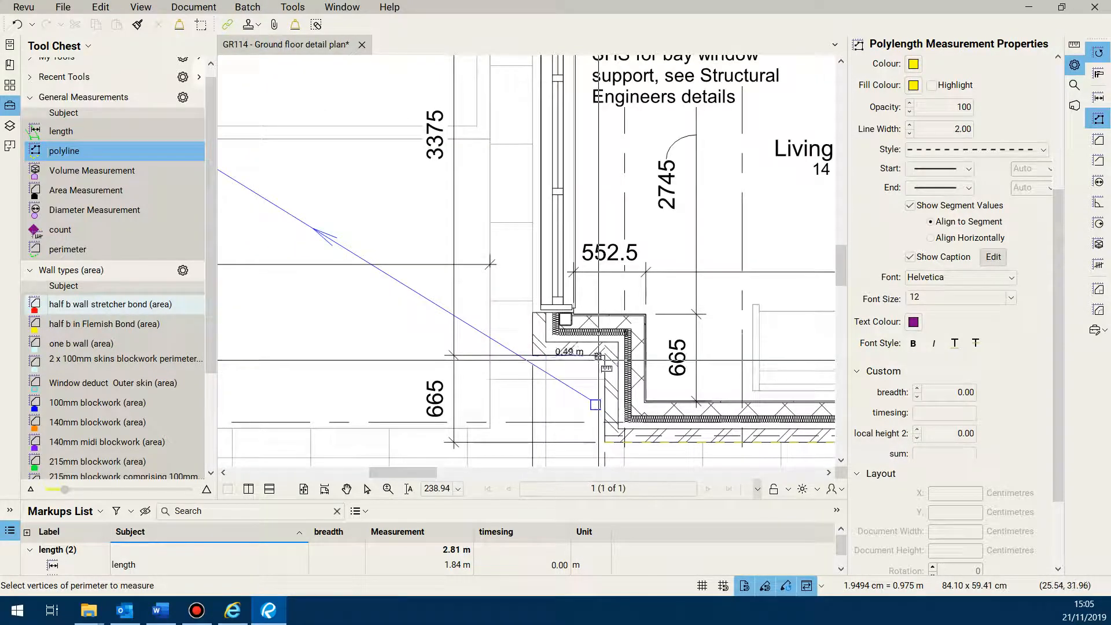
pyautogui.click(605, 355)
pyautogui.click(605, 441)
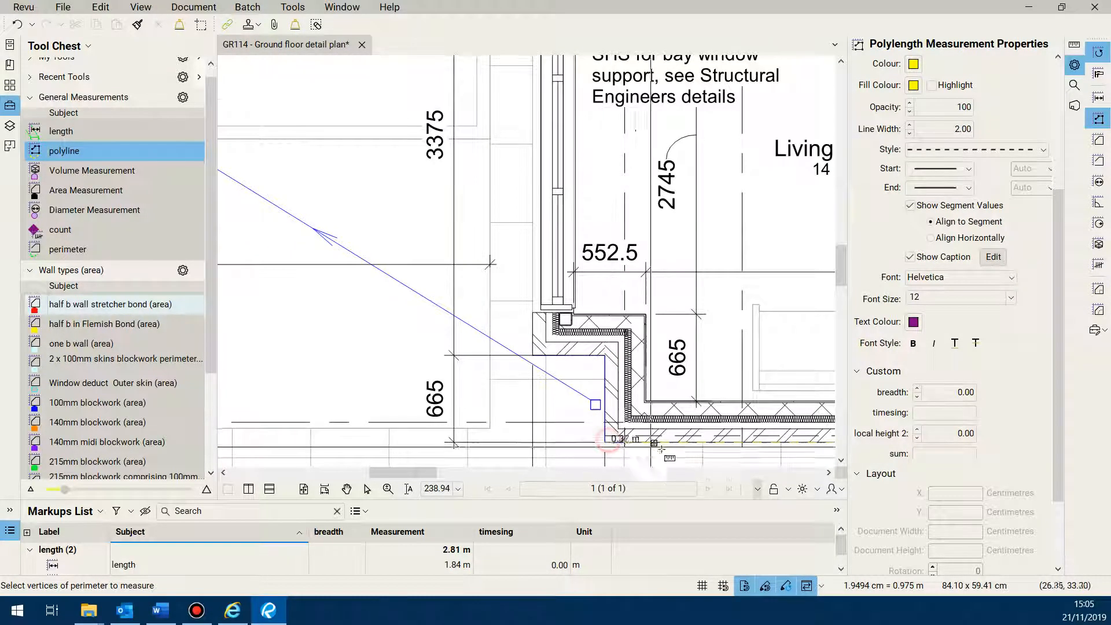
# Try extending the polyline along the bottom wall to the kitchen diner corner, and remove the last two vertices
pyautogui.scroll(-3, 800, 435)
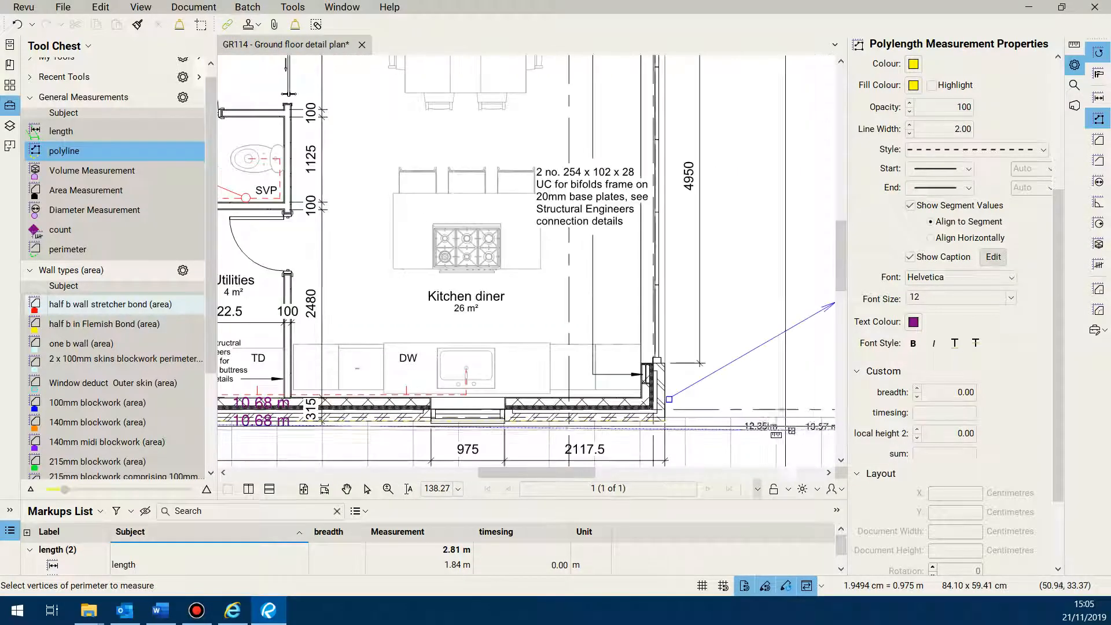
pyautogui.scroll(3, 696, 431)
pyautogui.click(678, 418)
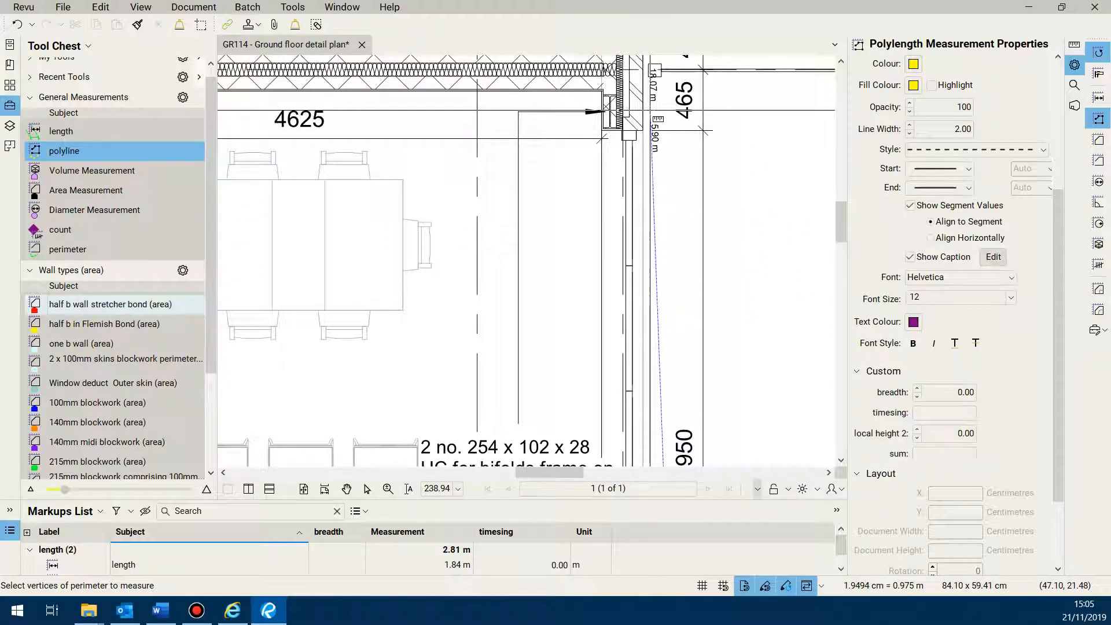
pyautogui.scroll(-4, 526, 260)
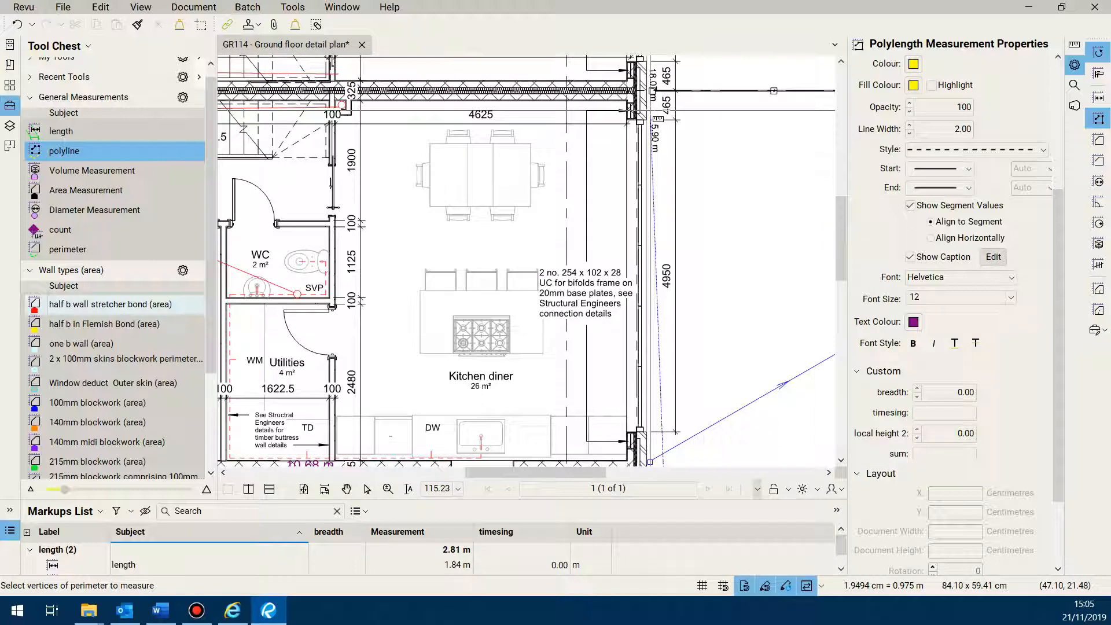
pyautogui.press('BackSpace')
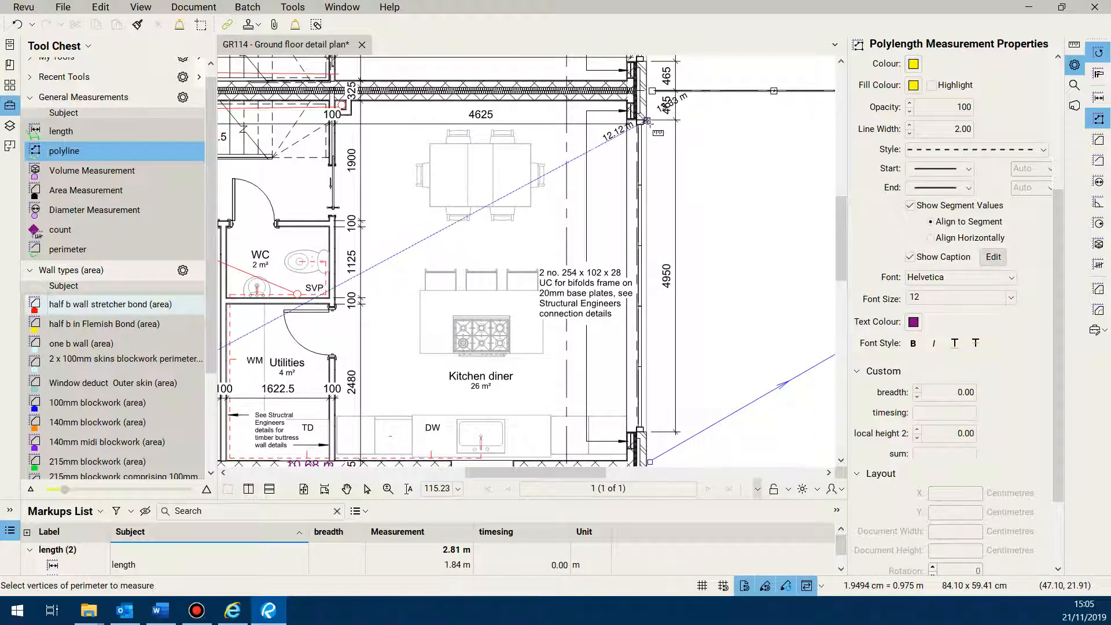
pyautogui.scroll(-5, 647, 134)
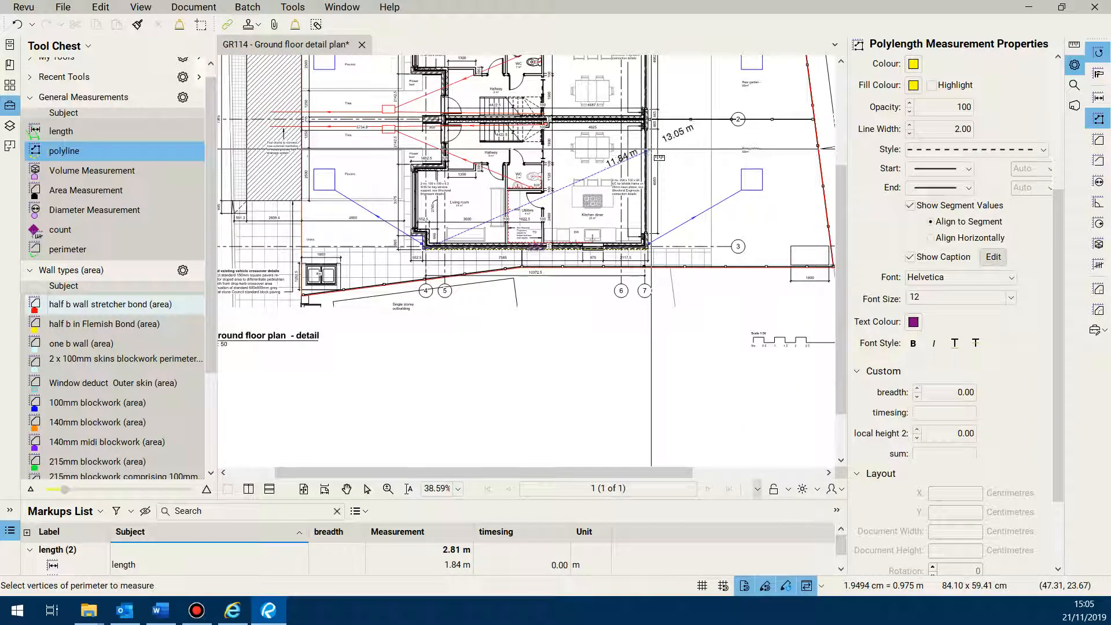
pyautogui.press('BackSpace')
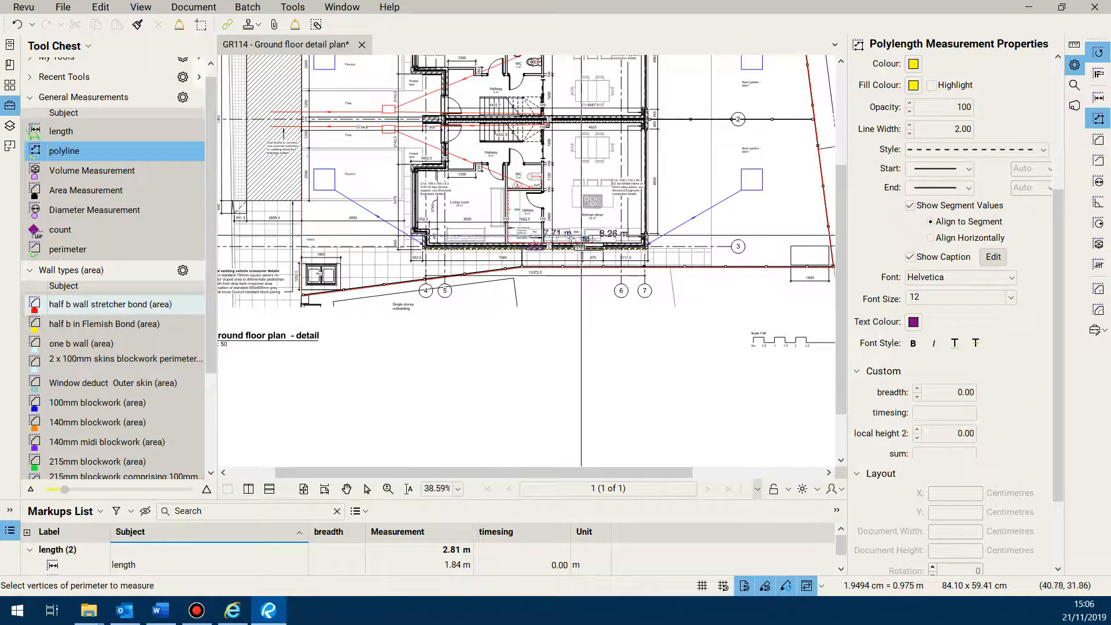
# Place the lower corner vertex again and continue the polyline around the bottom, kitchen-side and top outer walls
pyautogui.scroll(9, 453, 226)
pyautogui.click(454, 222)
pyautogui.scroll(-2, 455, 222)
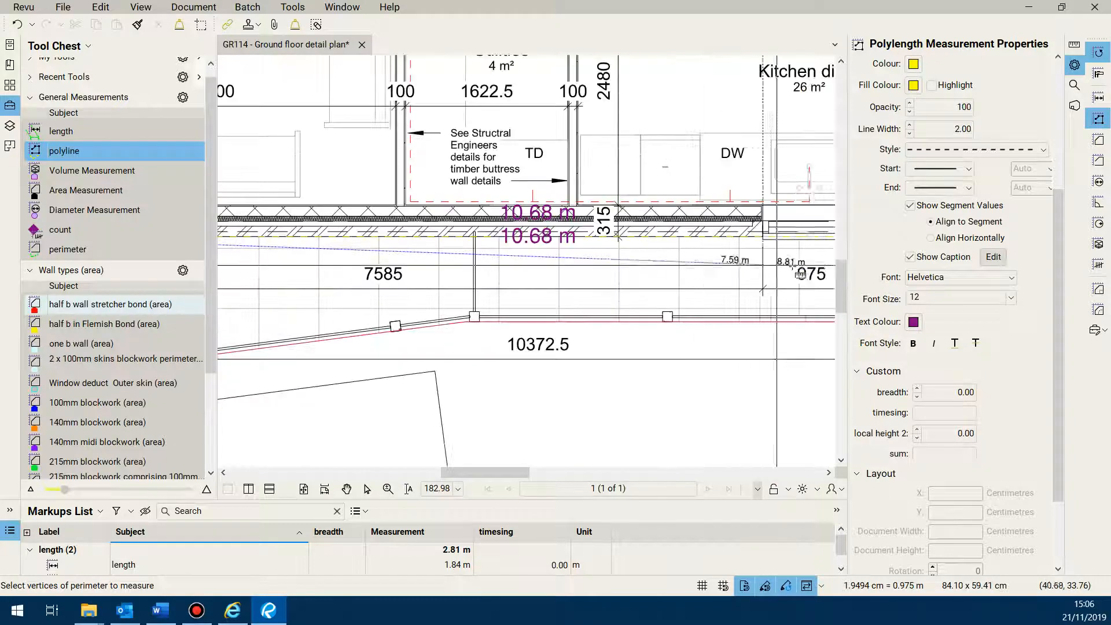
pyautogui.click(774, 236)
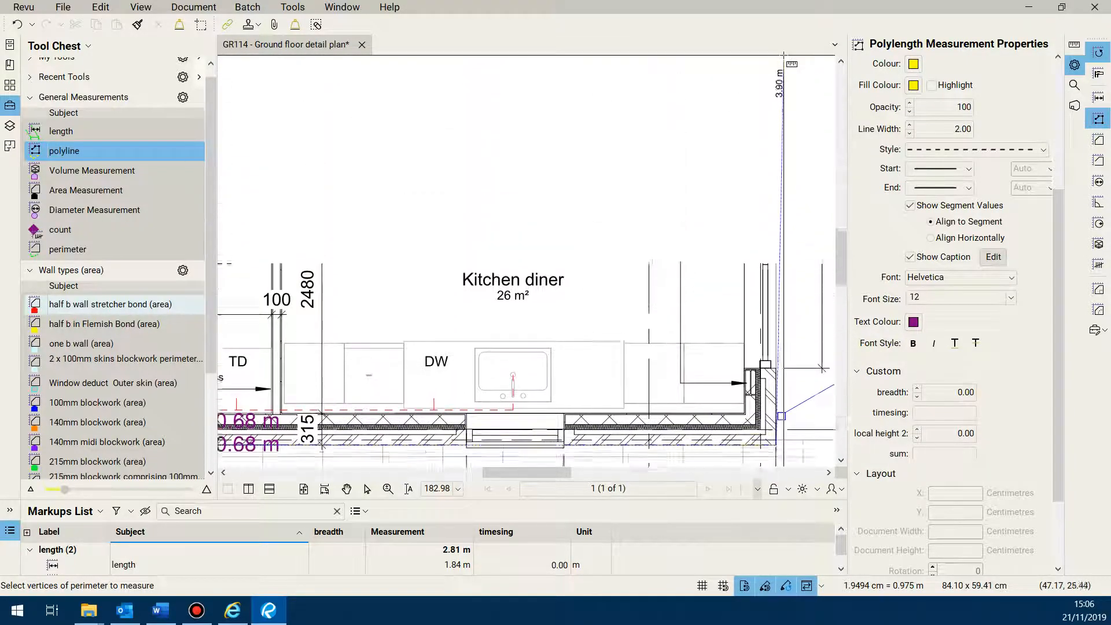
pyautogui.scroll(-3, 784, 61)
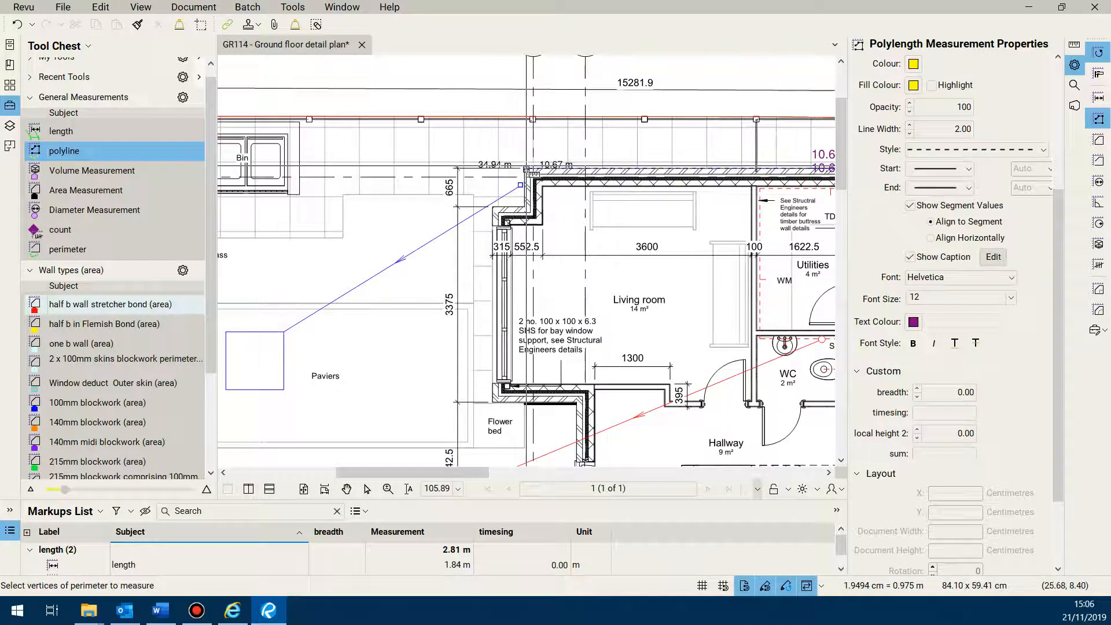
# Finish the polyline around the upper bay, entrance recess and lower bay, and enlarge the Markups List to show its entry
pyautogui.click(492, 205)
pyautogui.click(492, 399)
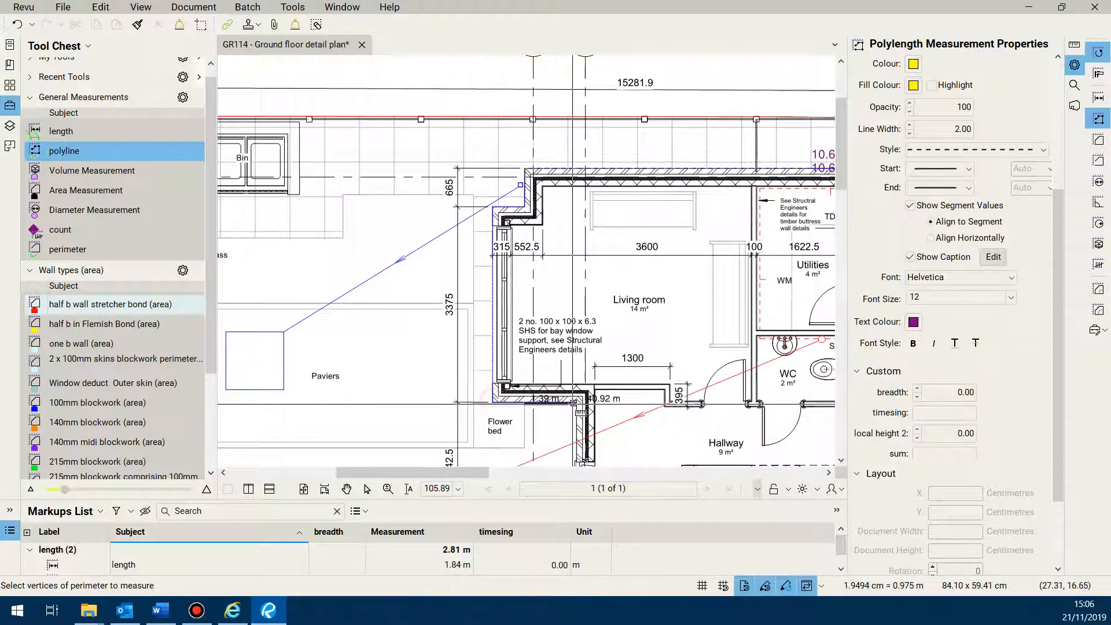
pyautogui.click(573, 400)
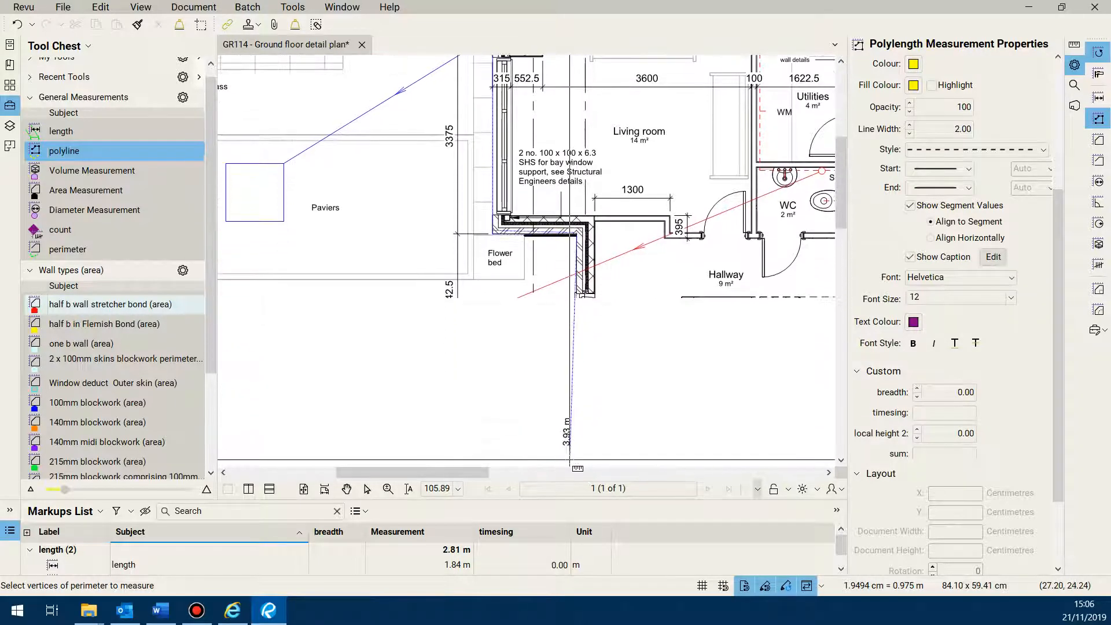
pyautogui.click(577, 366)
pyautogui.click(493, 367)
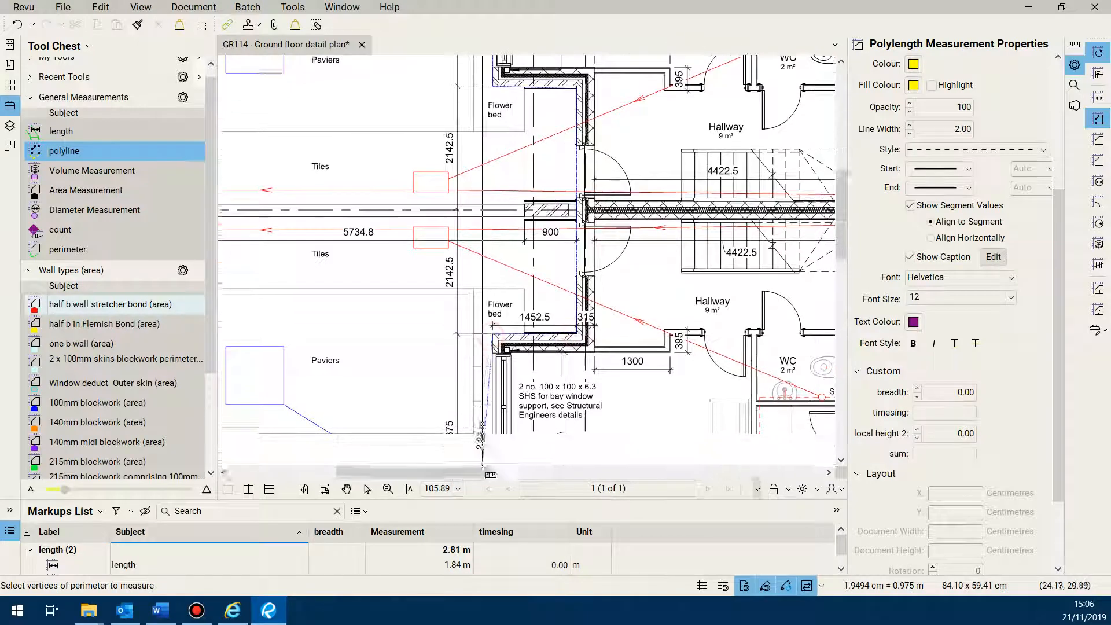
pyautogui.doubleClick(492, 301)
pyautogui.scroll(-6, 493, 301)
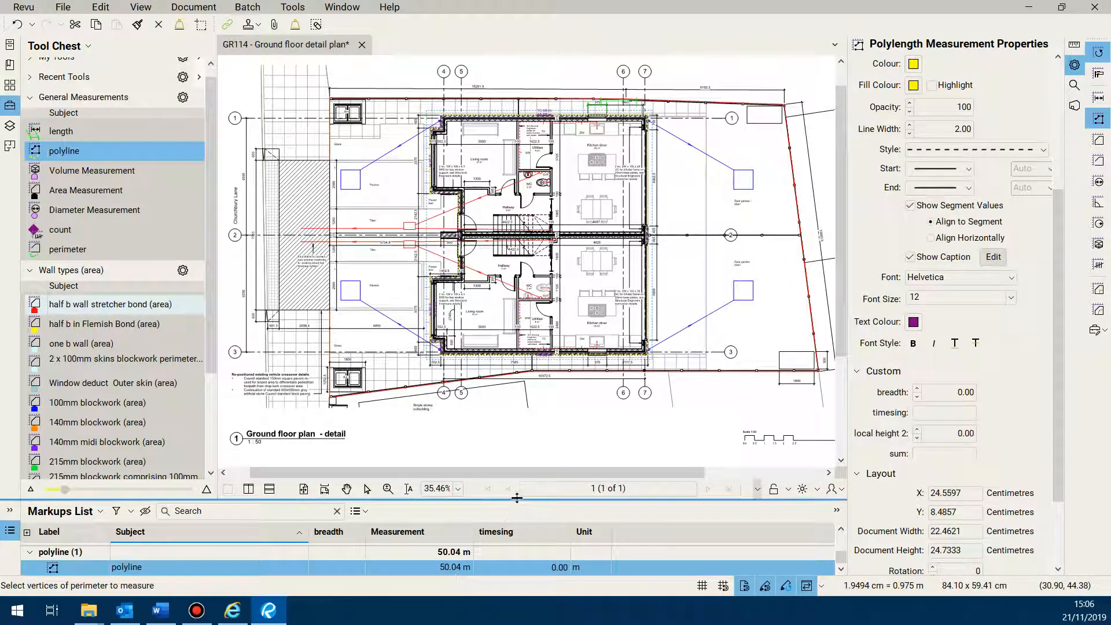
pyautogui.moveTo(516, 498); pyautogui.dragTo(516, 439)
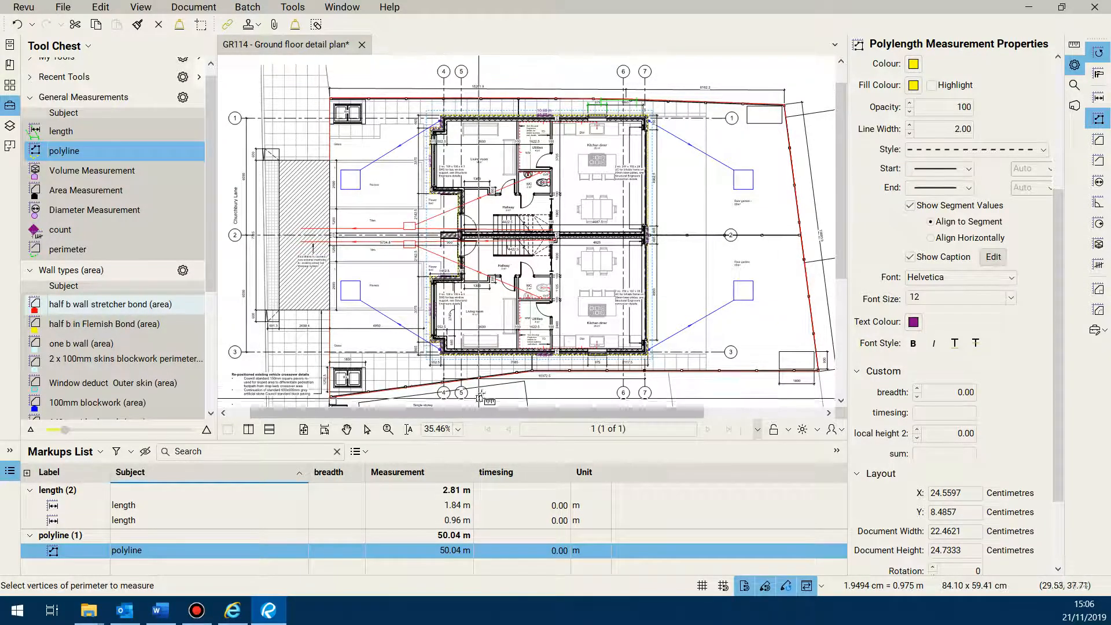
# Split the whole outer wall polyline into individual segments and review their entries in the Markups List
pyautogui.scroll(4, 492, 367)
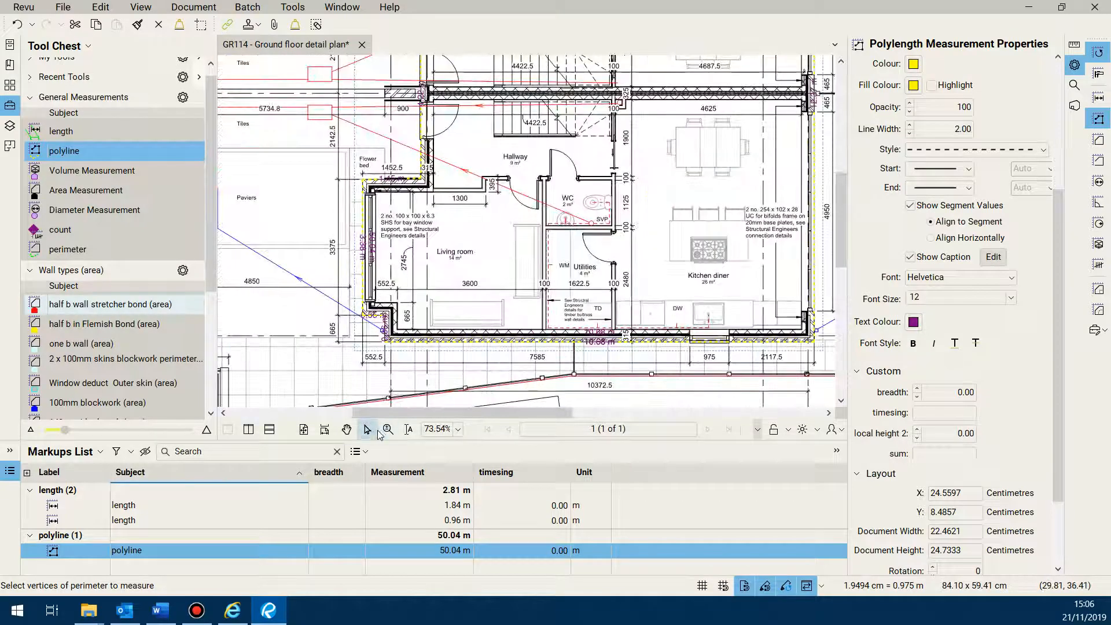
pyautogui.click(368, 429)
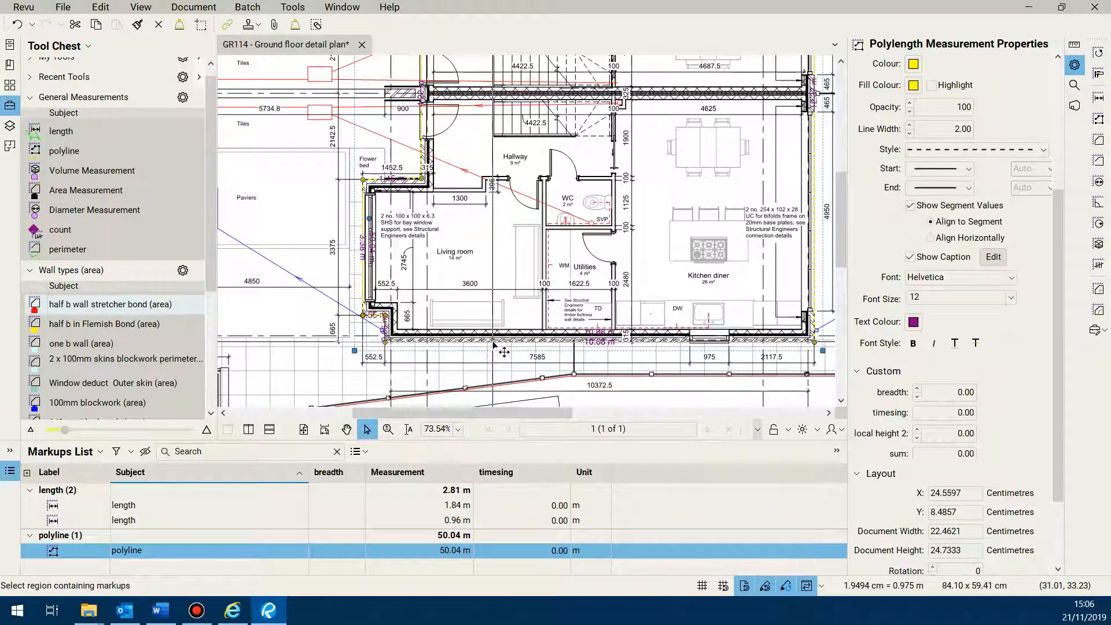
pyautogui.scroll(5, 493, 345)
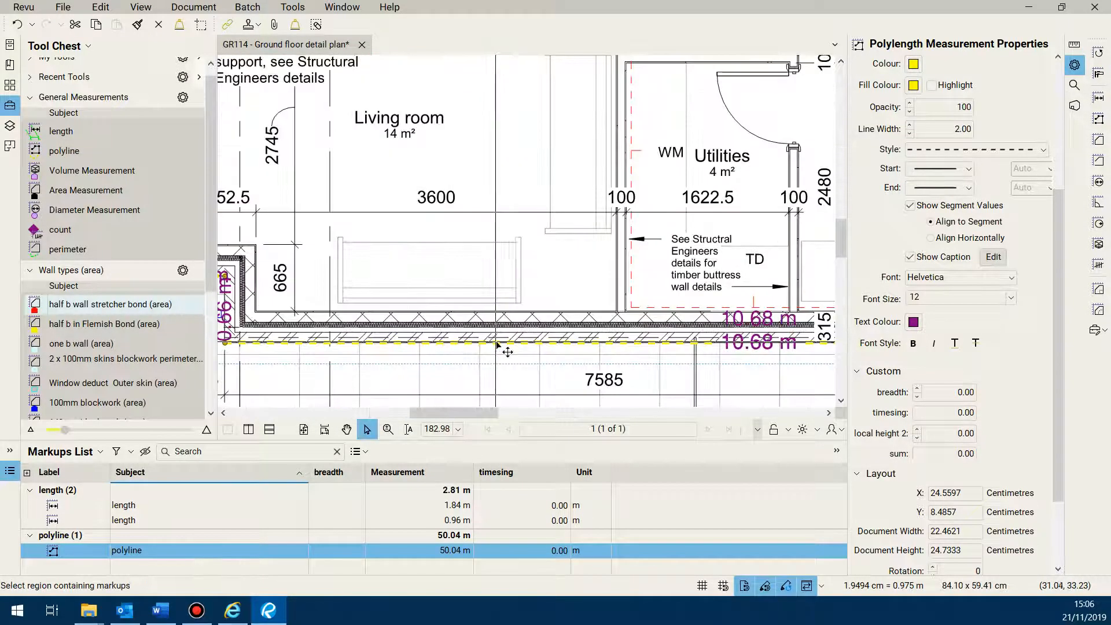
pyautogui.rightClick(498, 344)
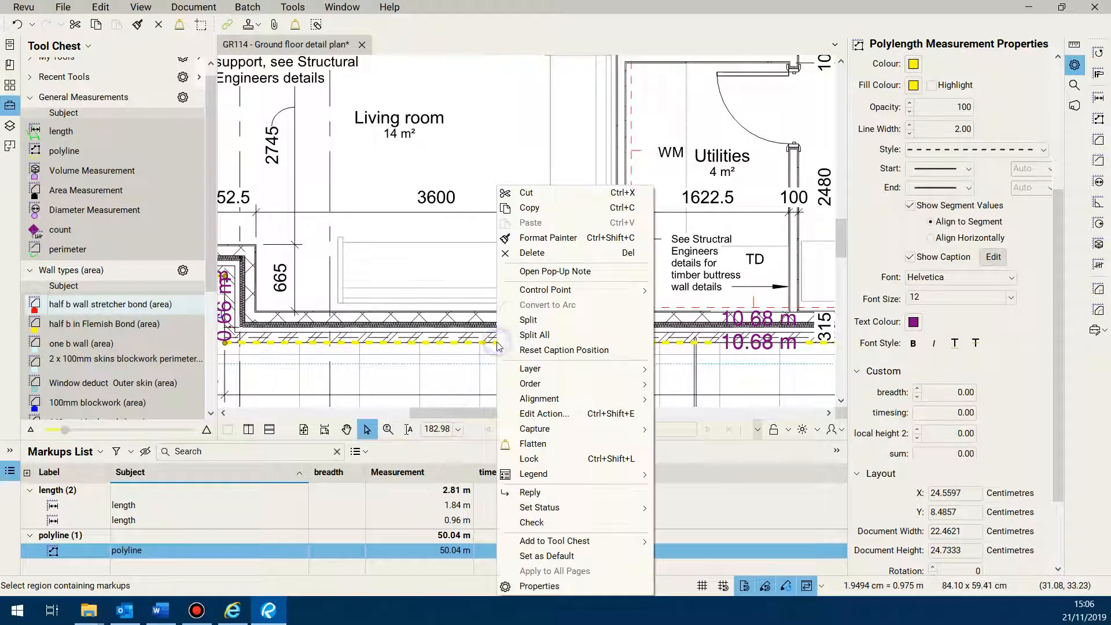
pyautogui.click(561, 337)
pyautogui.scroll(-3, 544, 294)
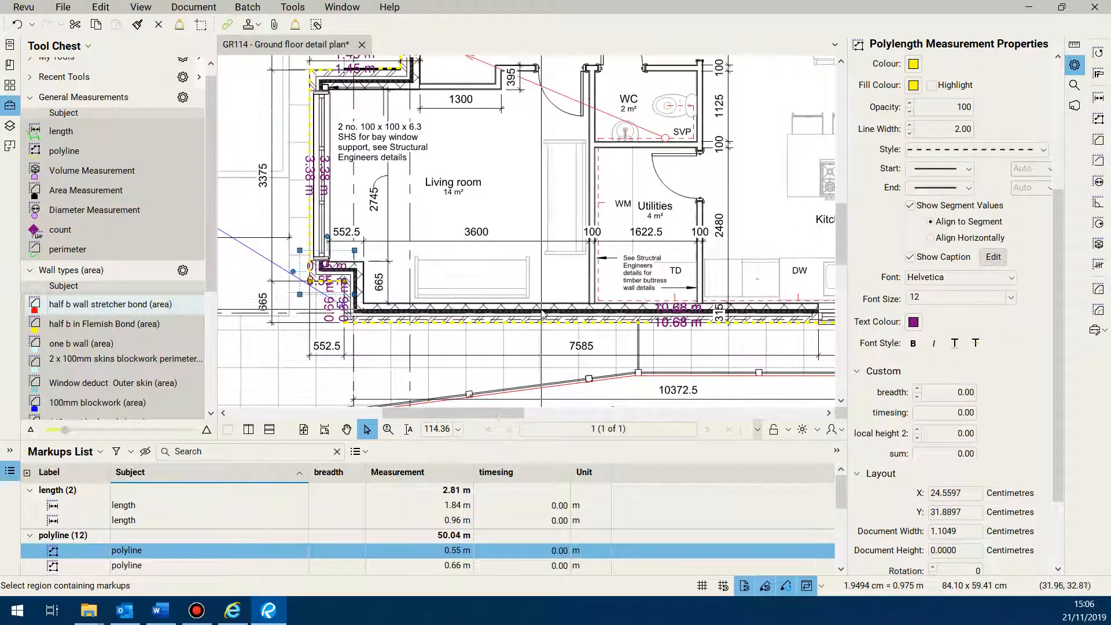
pyautogui.scroll(-4, 380, 485)
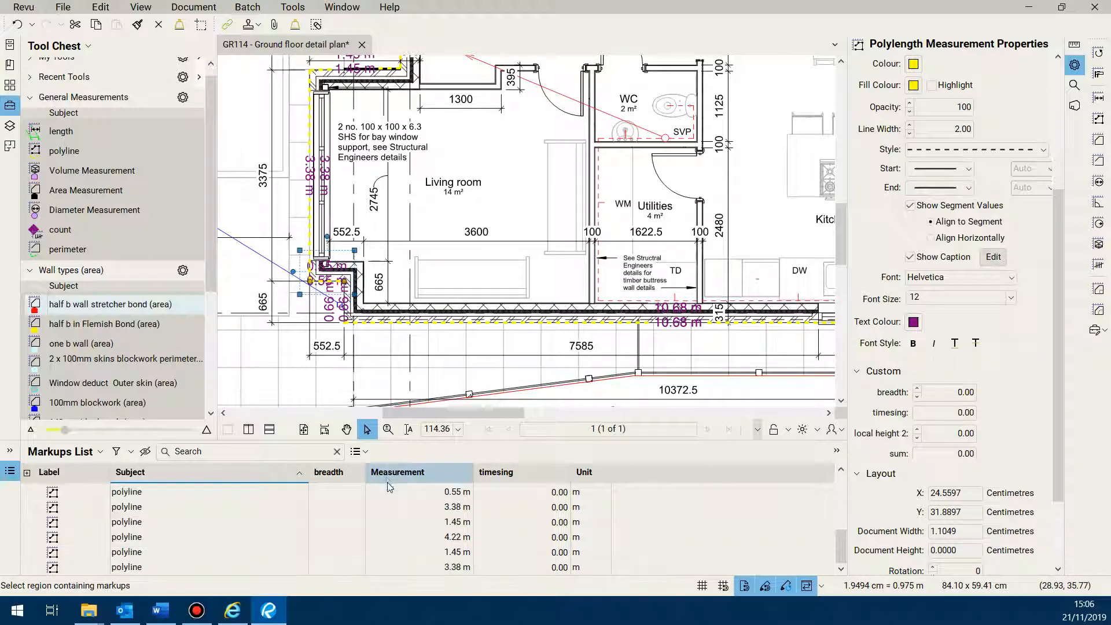
pyautogui.scroll(4, 411, 516)
# Delete the polyline segment that runs across the front of the lower living room's bay window
pyautogui.scroll(2, 416, 265)
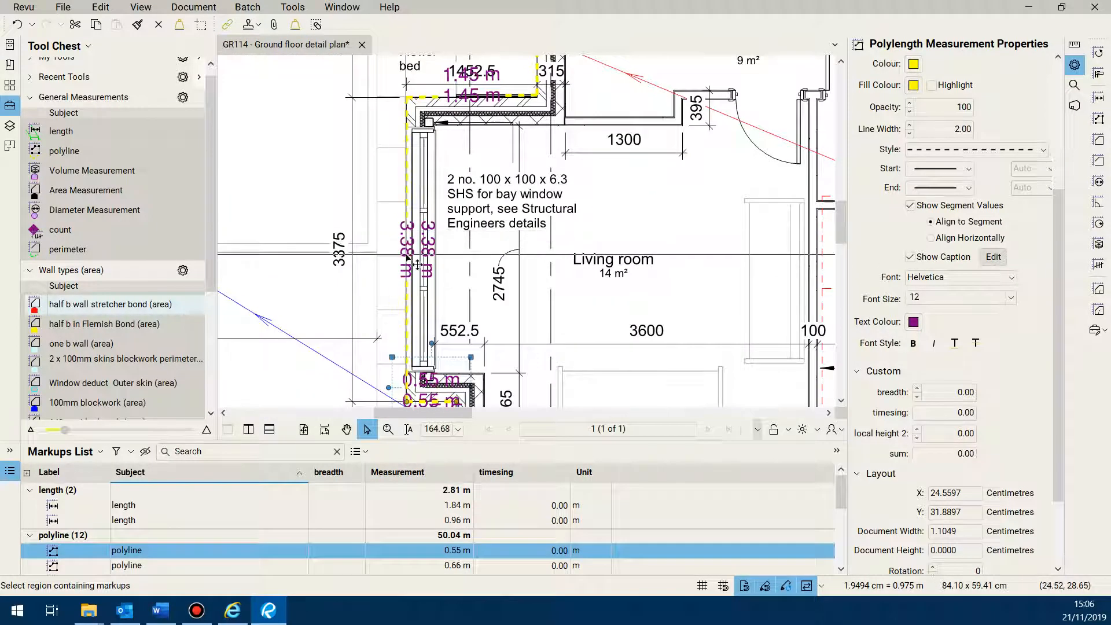
pyautogui.click(417, 218)
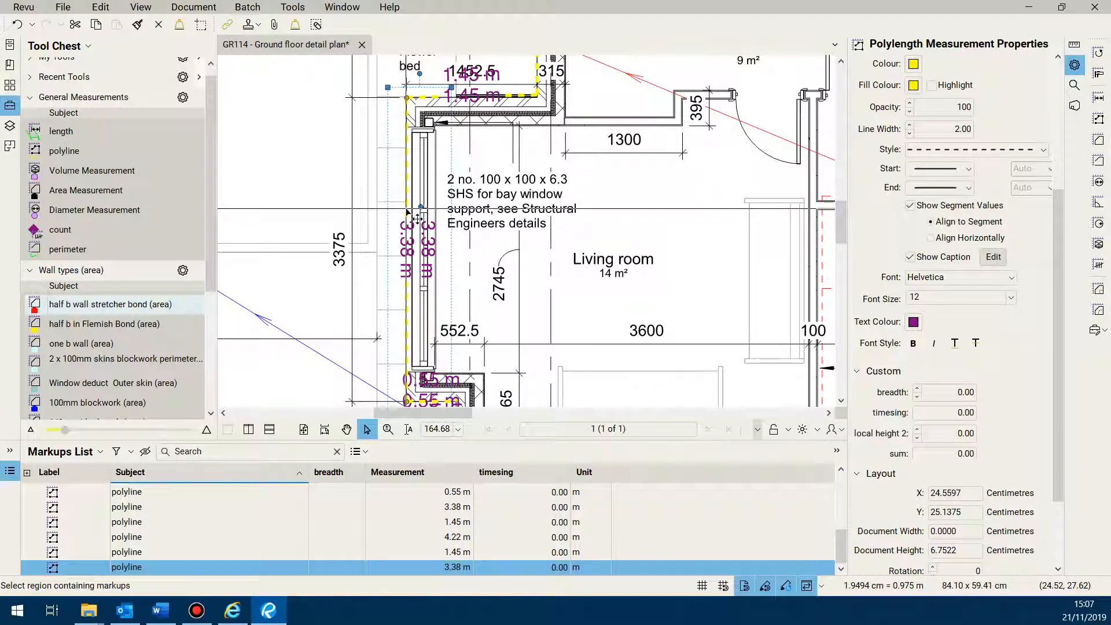
pyautogui.press('Delete')
pyautogui.scroll(-3, 417, 219)
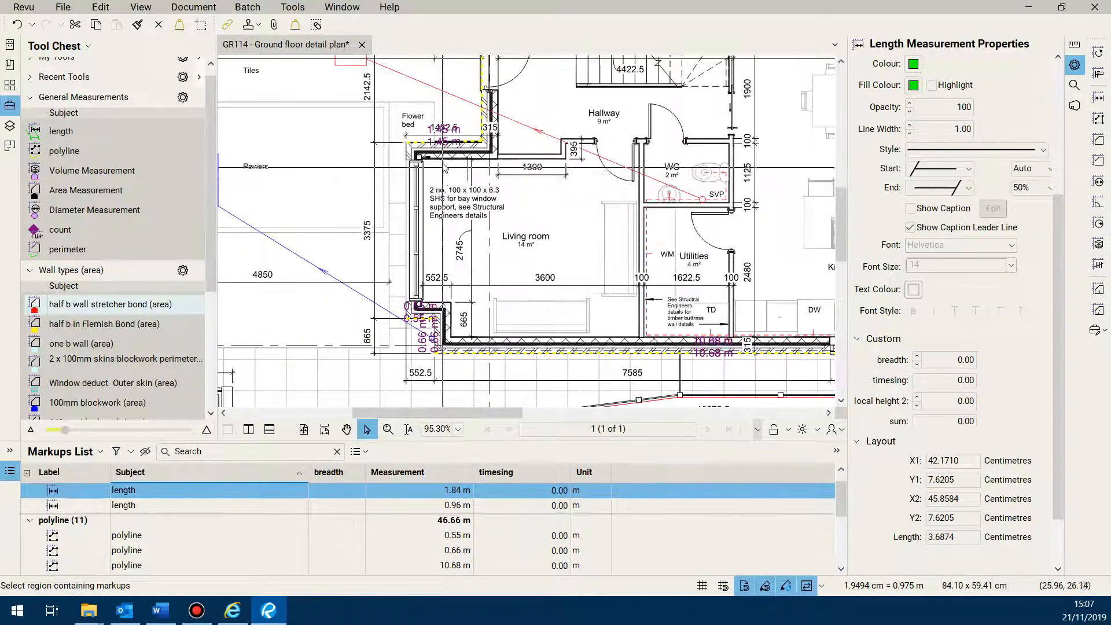
# Delete the polyline segment that runs across the front of the upper living room's bay window
pyautogui.scroll(4, 422, 311)
pyautogui.scroll(-9, 420, 310)
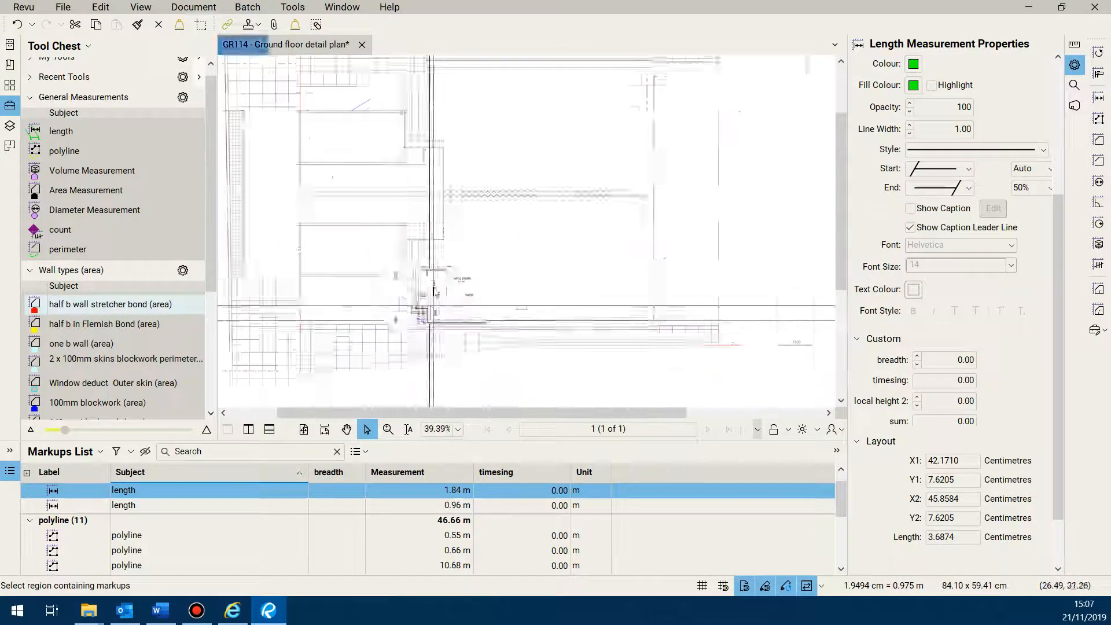
pyautogui.scroll(5, 419, 127)
pyautogui.scroll(4, 419, 127)
pyautogui.scroll(-6, 418, 127)
pyautogui.scroll(8, 417, 124)
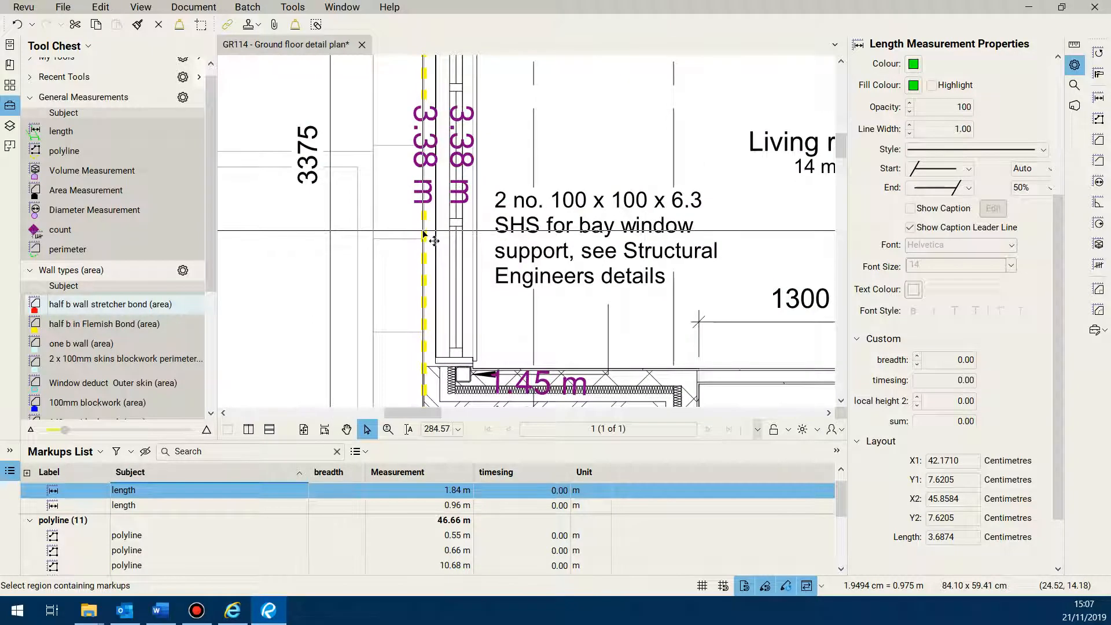
pyautogui.click(424, 232)
pyautogui.press('Delete')
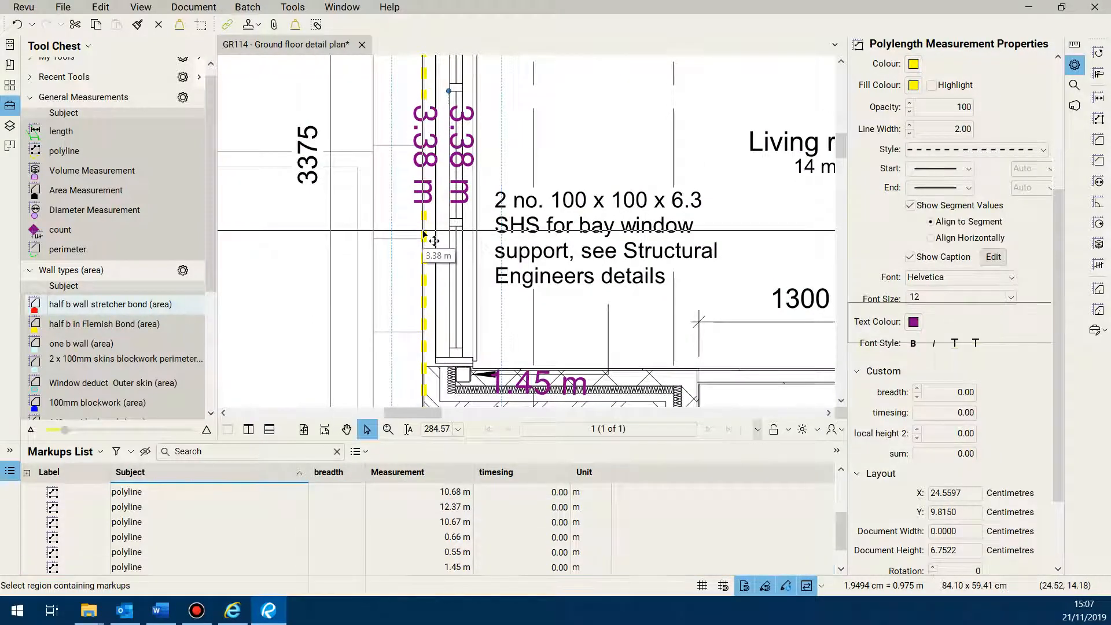
pyautogui.scroll(-5, 385, 225)
pyautogui.scroll(-1, 387, 230)
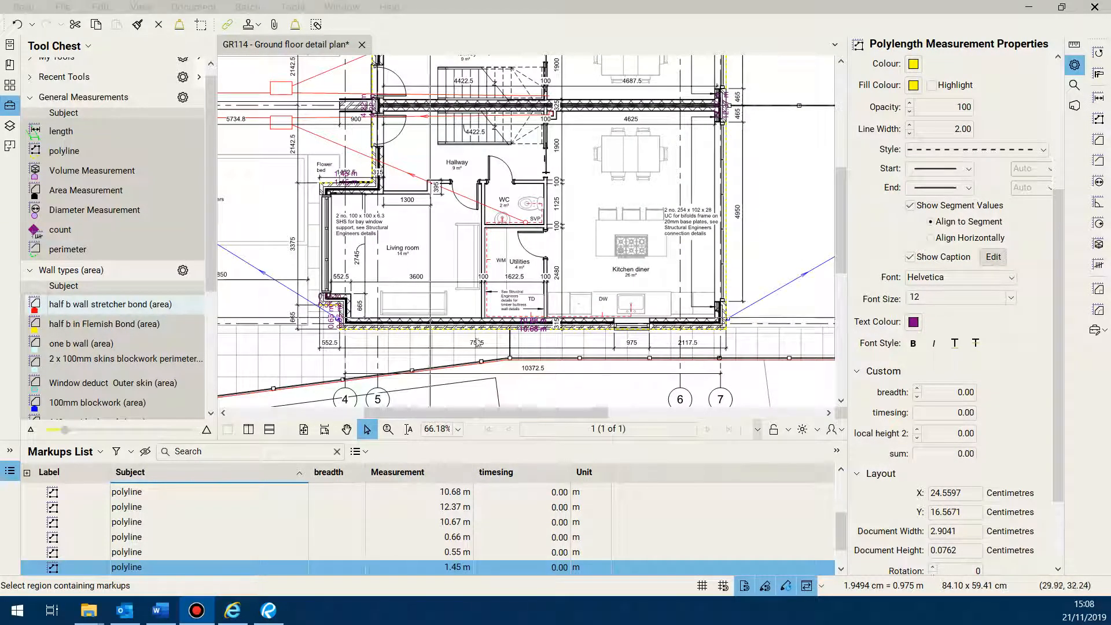
# Start an Area Measurement of the lower house at the entrance end of the party wall, with the second vertex at the kitchen diner's upper corner
pyautogui.scroll(-3, 418, 316)
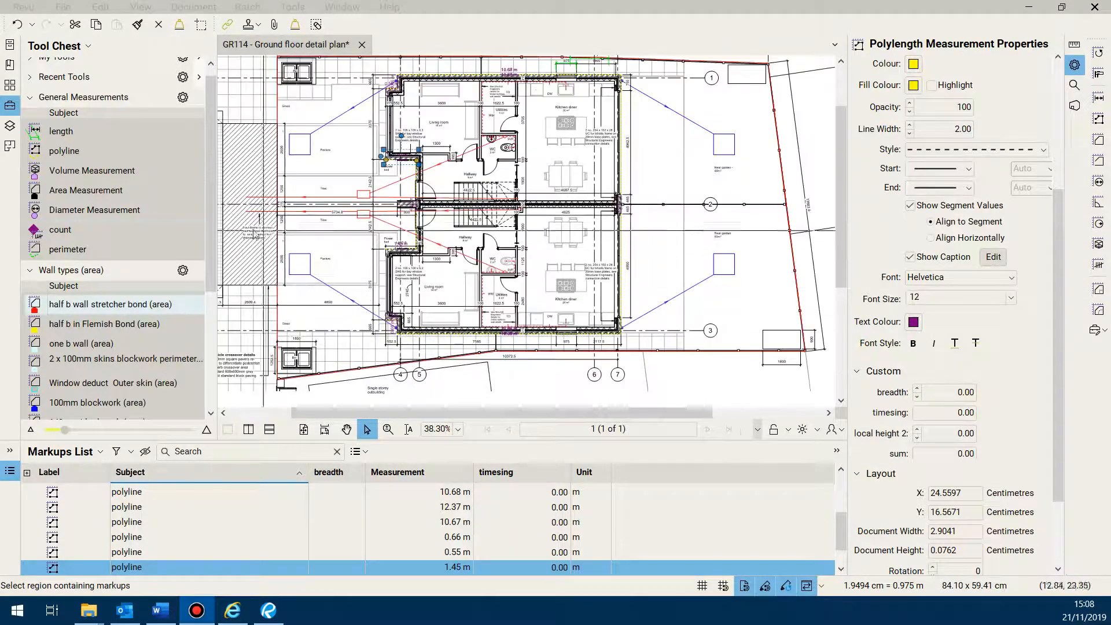
pyautogui.scroll(1, 65, 196)
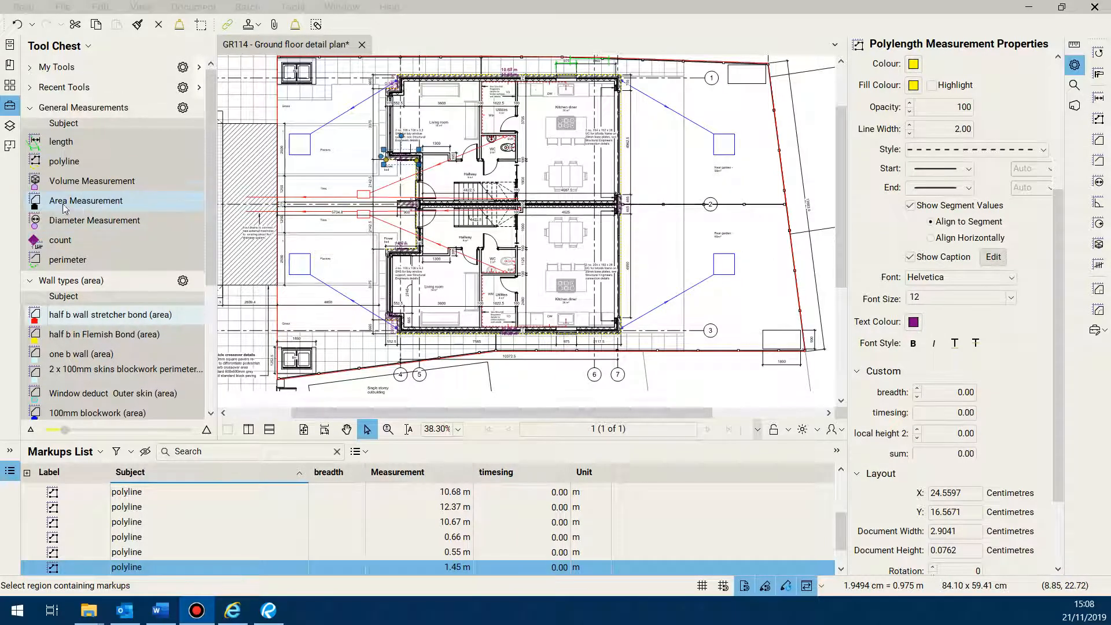
pyautogui.click(62, 204)
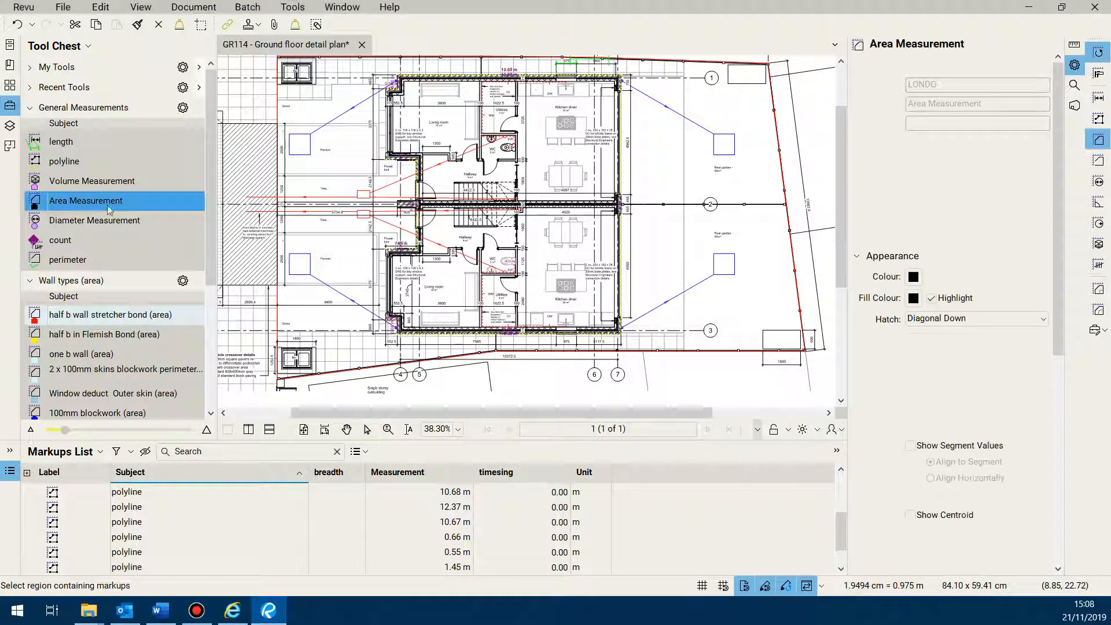
pyautogui.scroll(12, 424, 207)
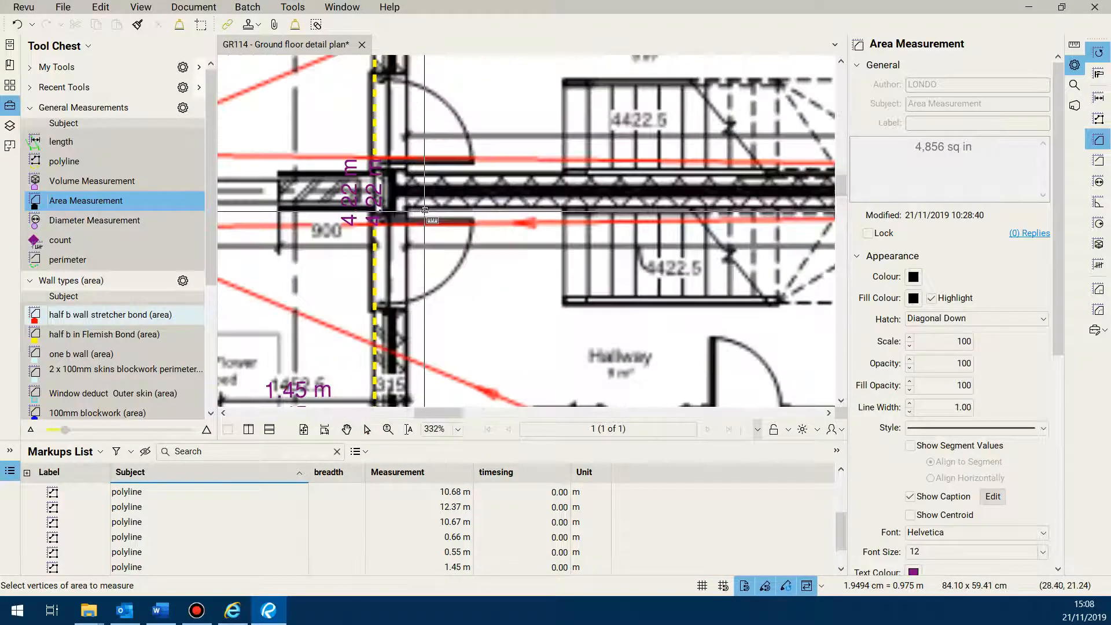
pyautogui.scroll(-5, 479, 247)
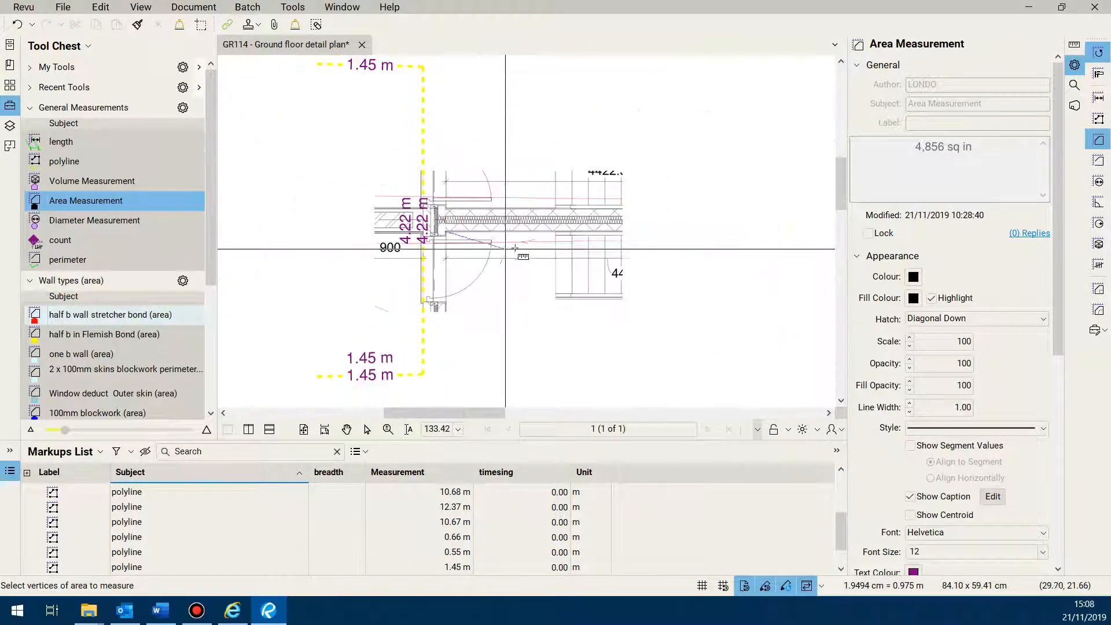
pyautogui.scroll(-6, 572, 236)
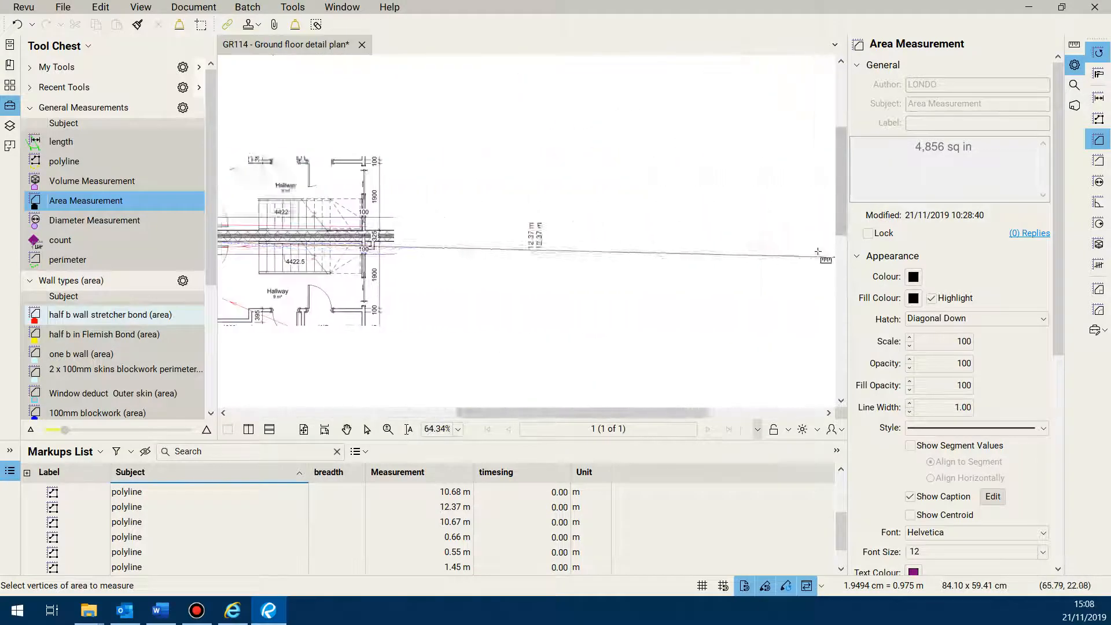
pyautogui.scroll(9, 429, 265)
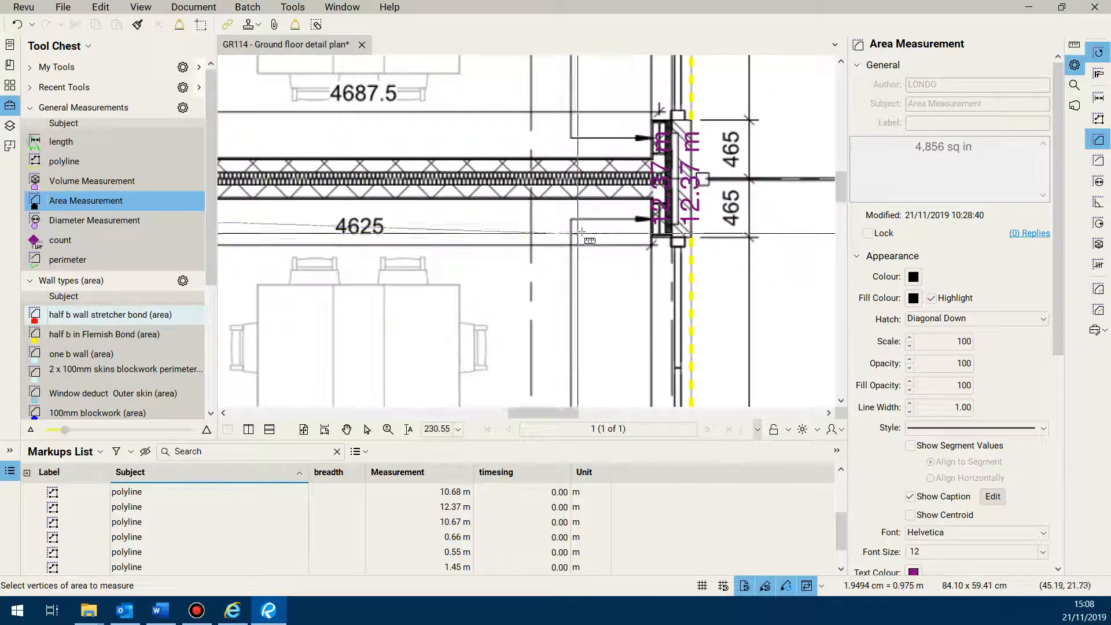
pyautogui.click(641, 200)
# Continue the area through the kitchen diner's lower corner and around the living room bay, and close it at the entrance
pyautogui.scroll(-5, 629, 292)
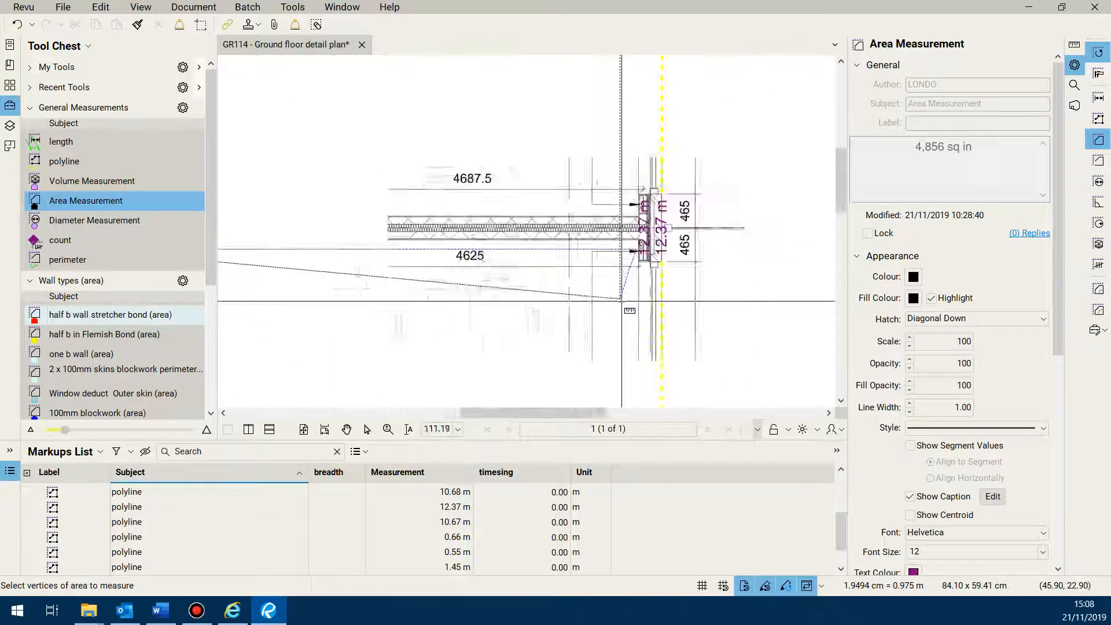
pyautogui.scroll(5, 613, 367)
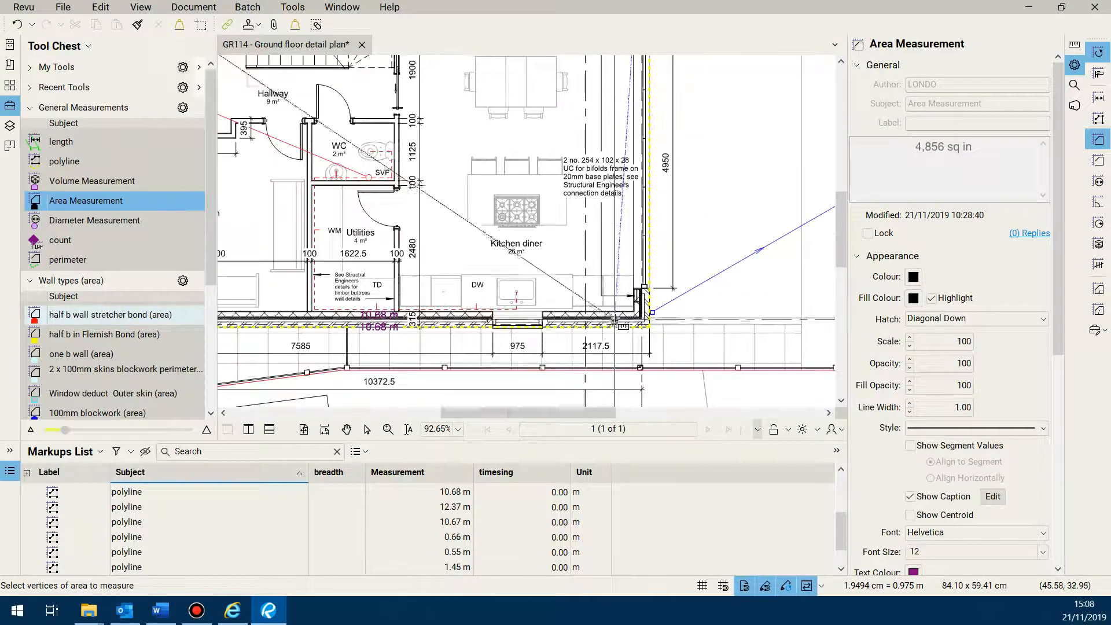
pyautogui.click(633, 316)
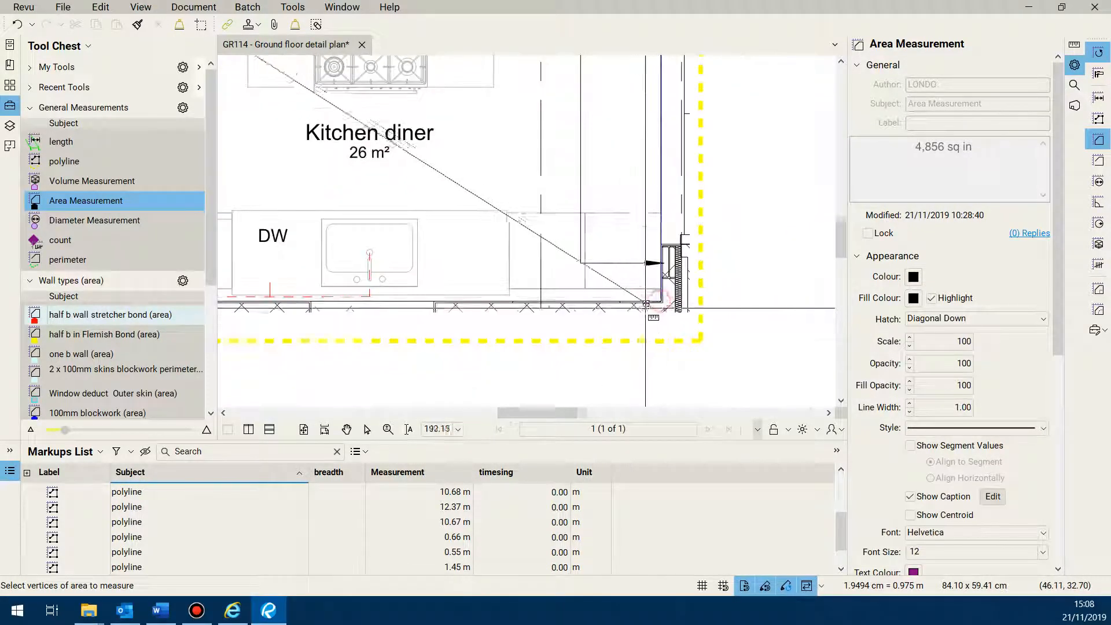
pyautogui.scroll(-5, 403, 326)
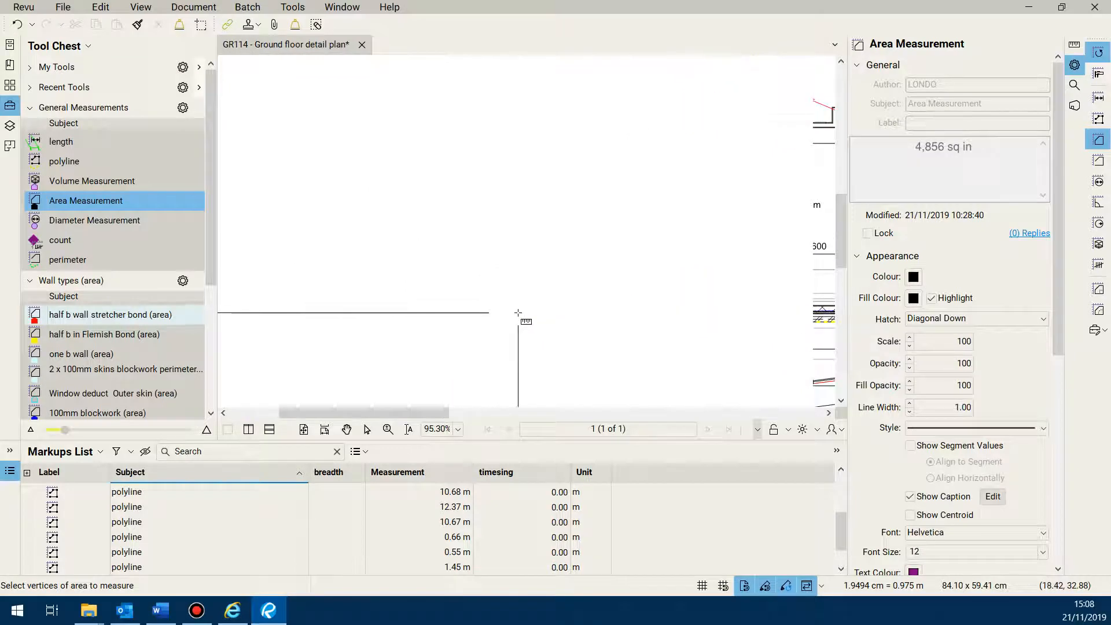
pyautogui.scroll(5, 714, 277)
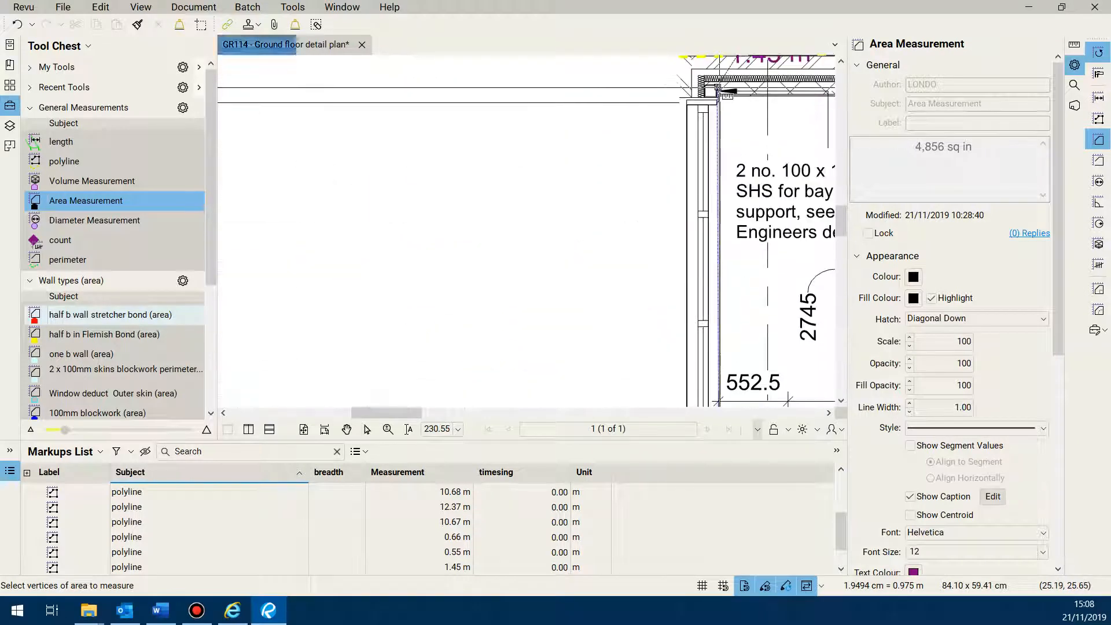
pyautogui.click(721, 95)
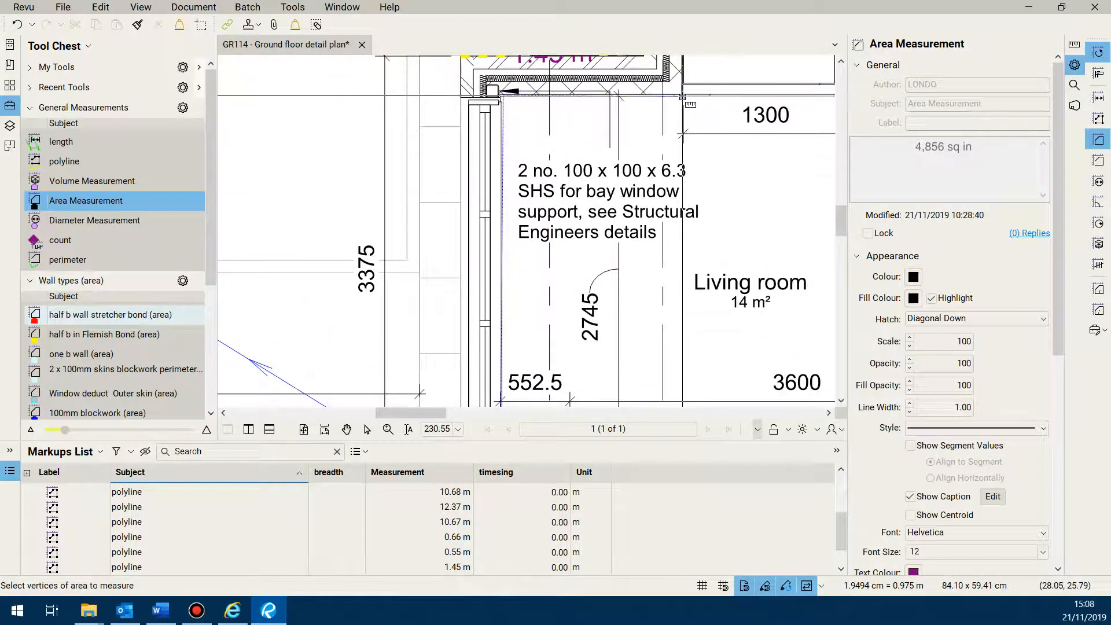
pyautogui.click(682, 97)
pyautogui.scroll(-6, 367, 254)
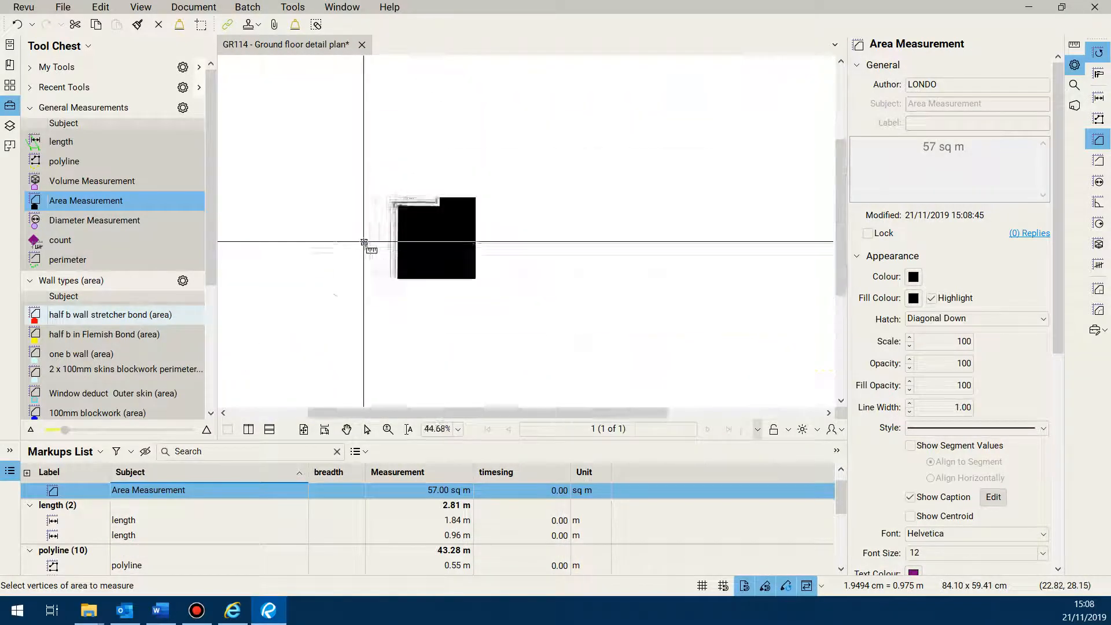
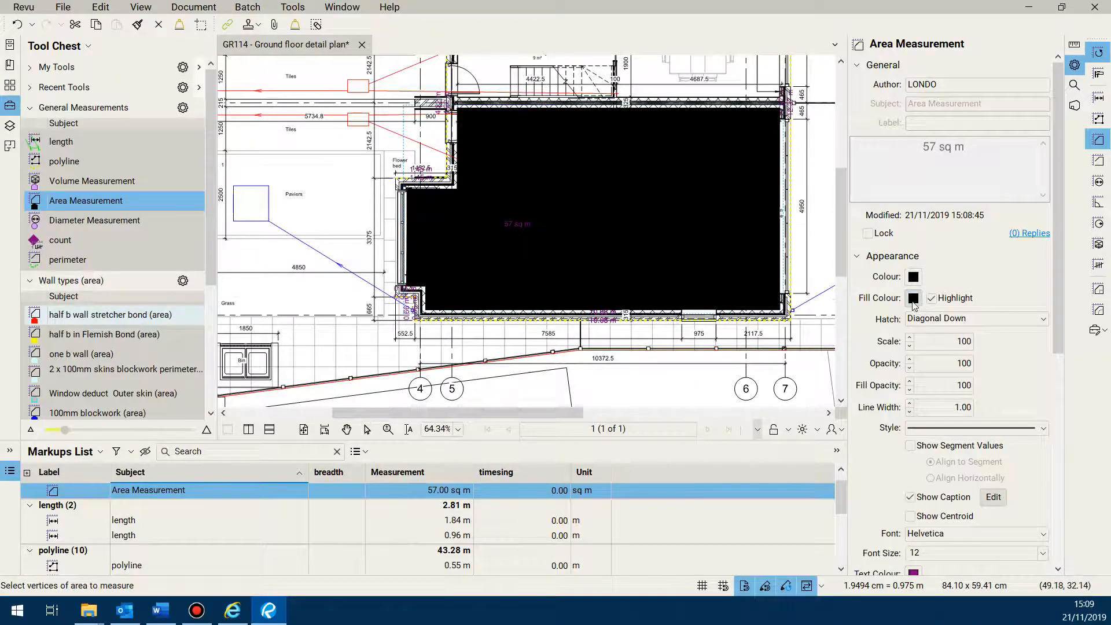
# Set the area measurement's fill colour to yellow and its fill opacity to 40
pyautogui.click(913, 298)
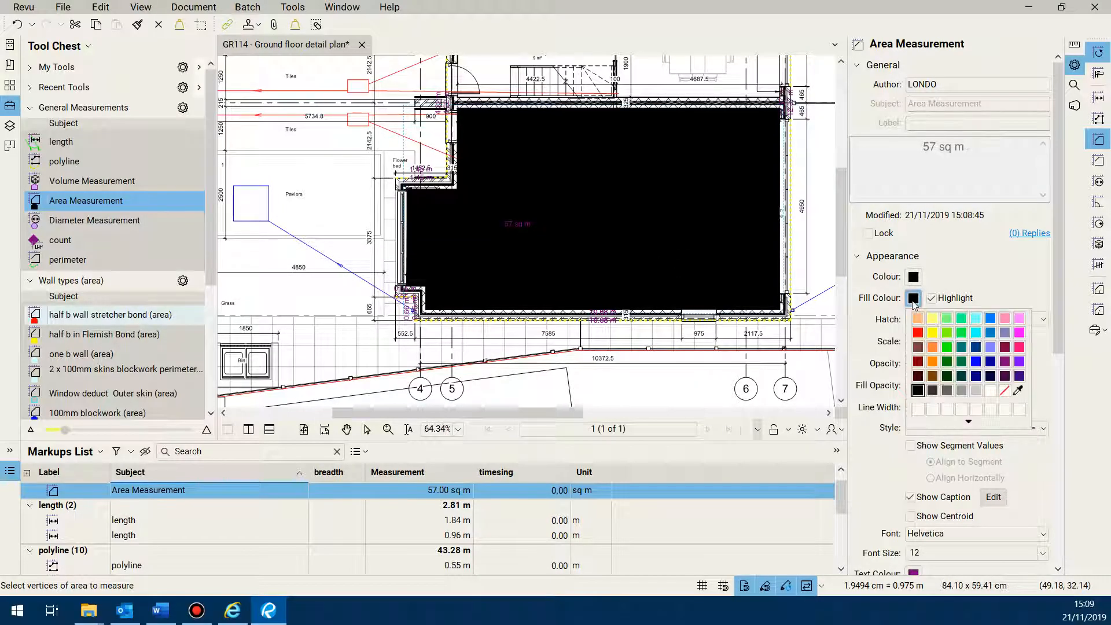
pyautogui.click(932, 333)
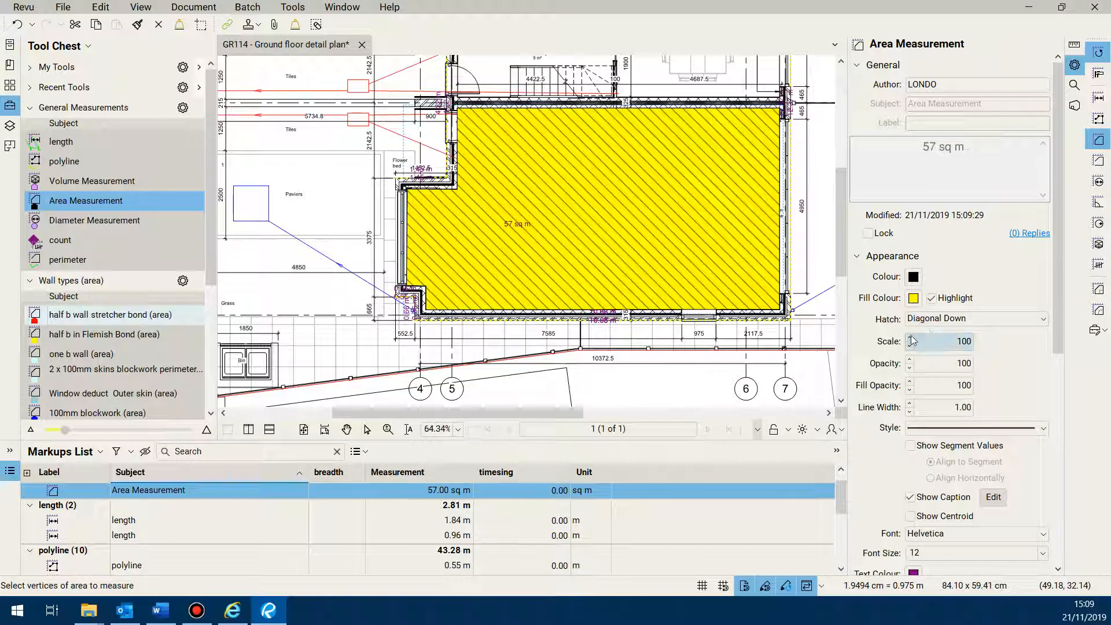
pyautogui.click(909, 393)
pyautogui.click(909, 392)
pyautogui.click(909, 392)
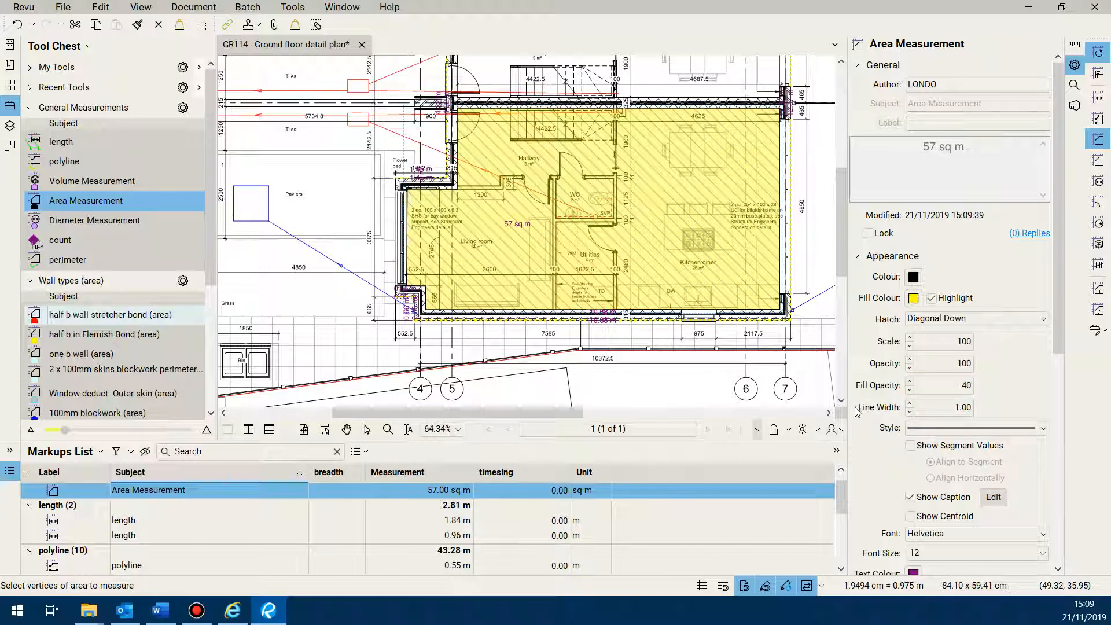
# Format the area measurement's outline with a line width of 6.00, red colour and the Dashed 2 style
pyautogui.click(908, 404)
pyautogui.click(909, 404)
pyautogui.click(908, 404)
pyautogui.click(908, 403)
pyautogui.click(909, 404)
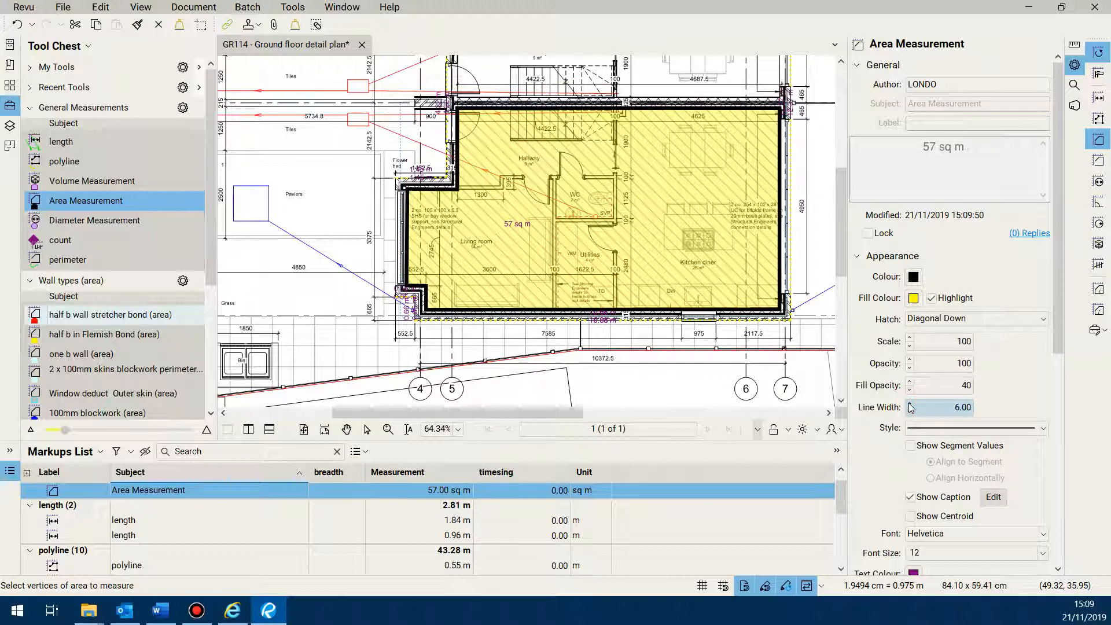
pyautogui.click(913, 278)
pyautogui.click(917, 311)
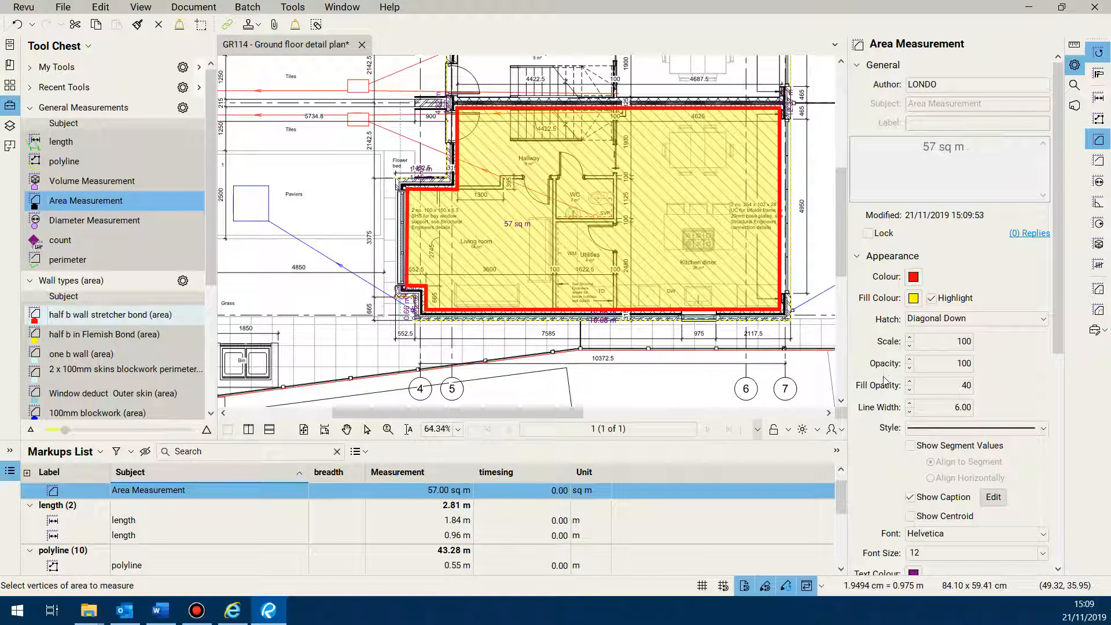
pyautogui.click(1043, 428)
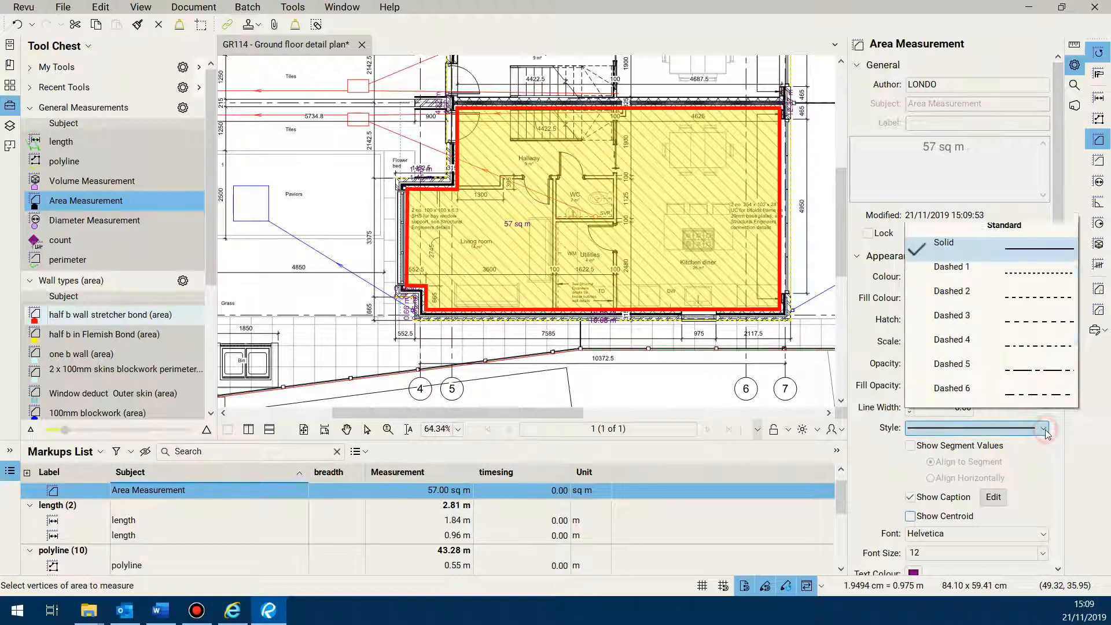
pyautogui.click(1028, 297)
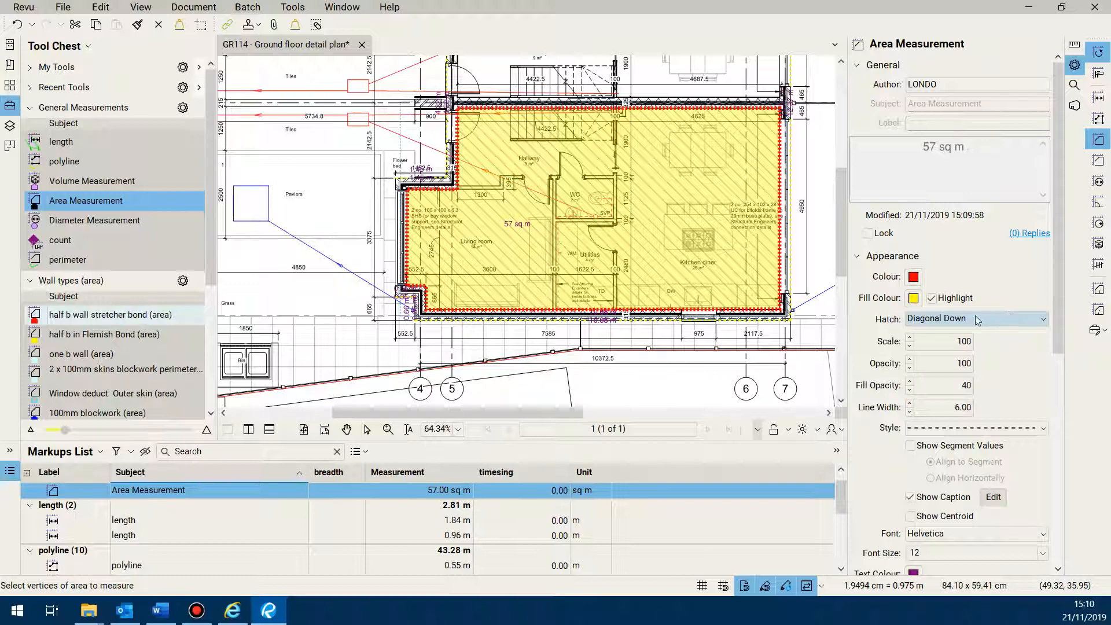
# Turn off the caption of the lower house's area measurement
pyautogui.scroll(-1, 881, 369)
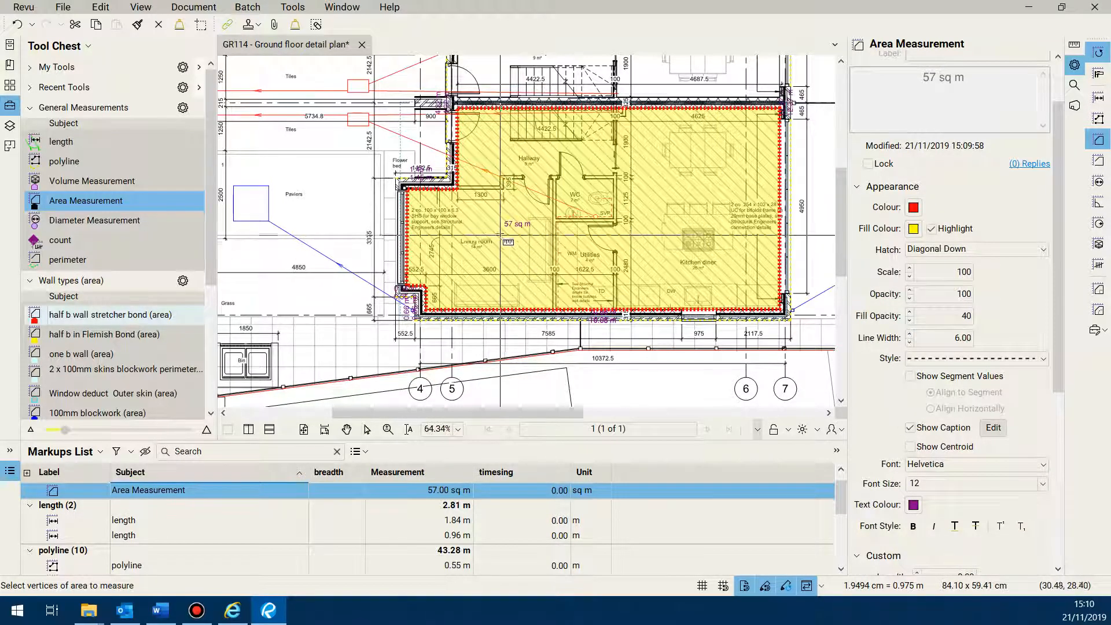
pyautogui.scroll(5, 519, 236)
pyautogui.scroll(-4, 519, 236)
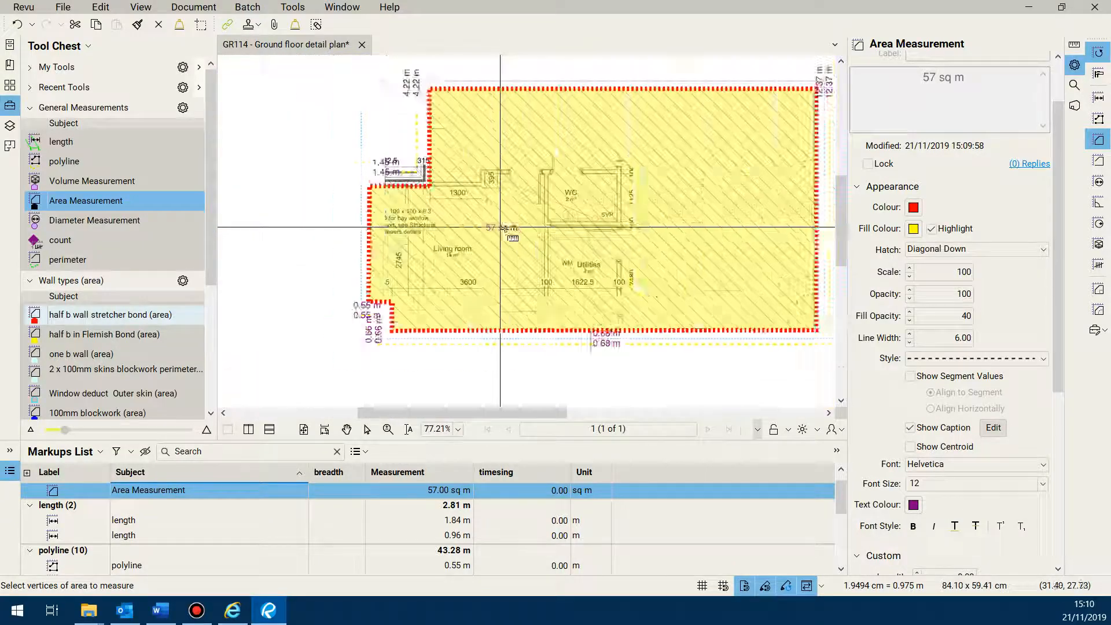
pyautogui.click(910, 429)
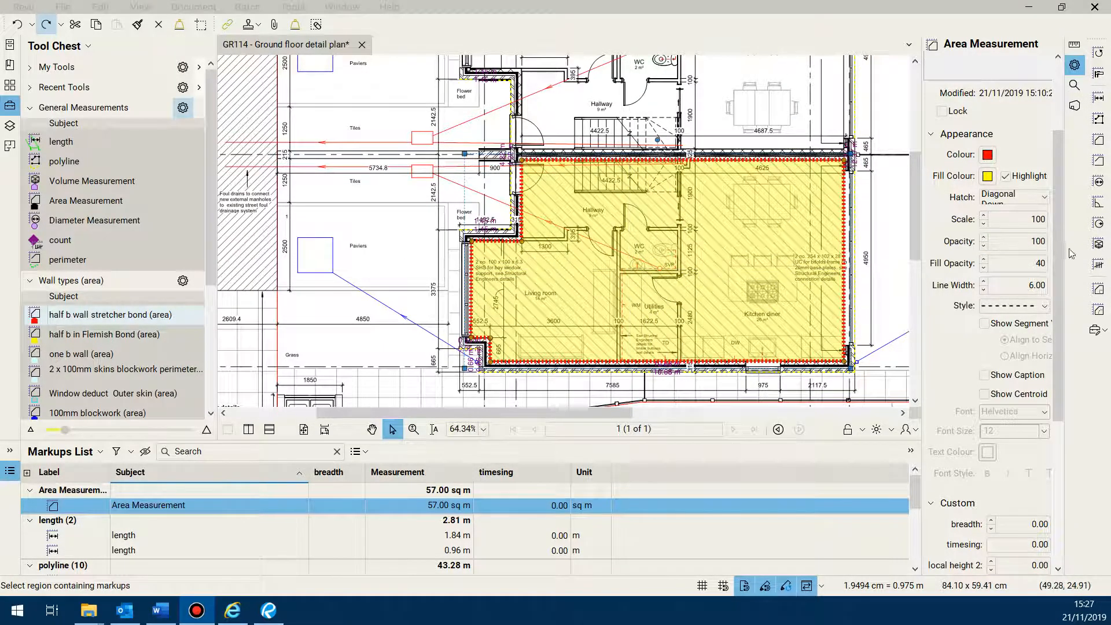
# Review the tool sets that can hold the measurement, expanding Wall Types (girth), Brickwork Features, Stone & Accessories and Openings & Accessories
pyautogui.moveTo(1058, 260); pyautogui.dragTo(1077, 430)
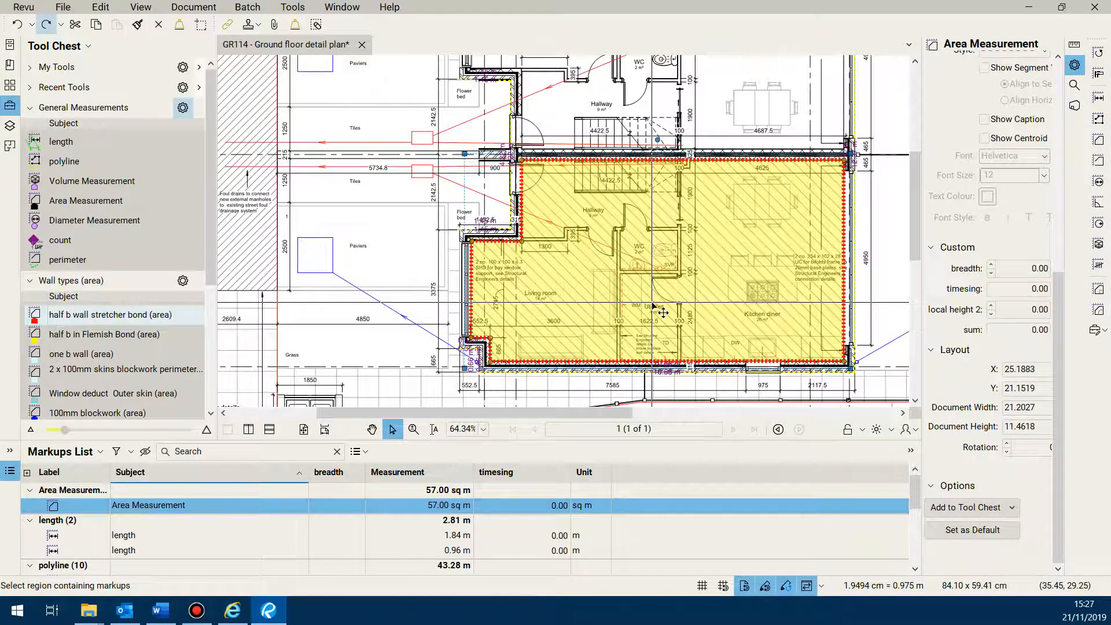
pyautogui.click(1012, 509)
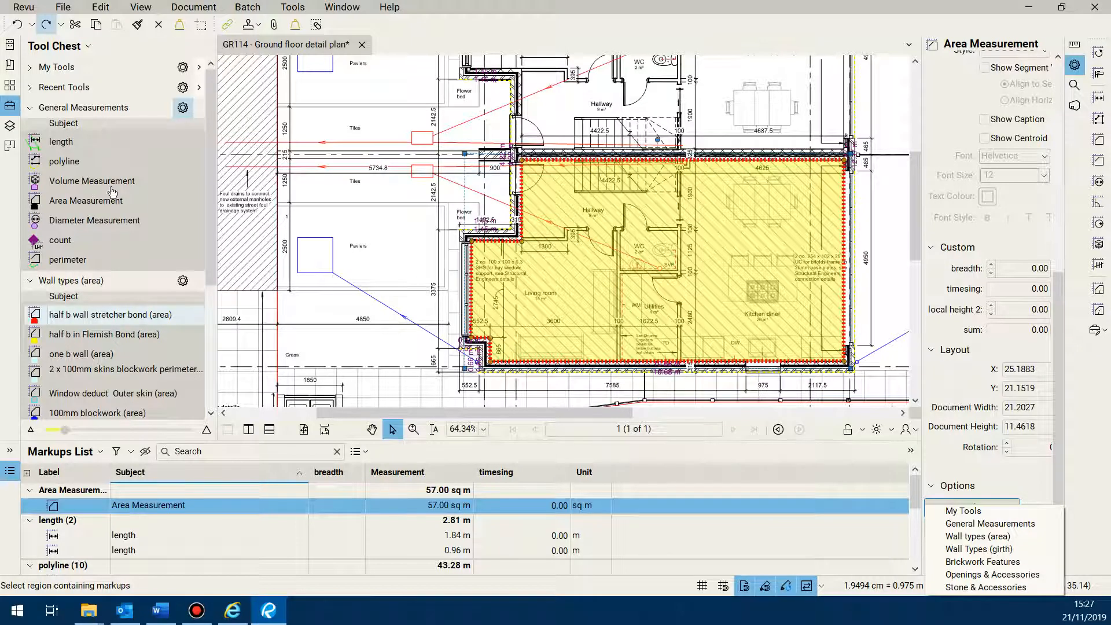
pyautogui.scroll(-3, 135, 232)
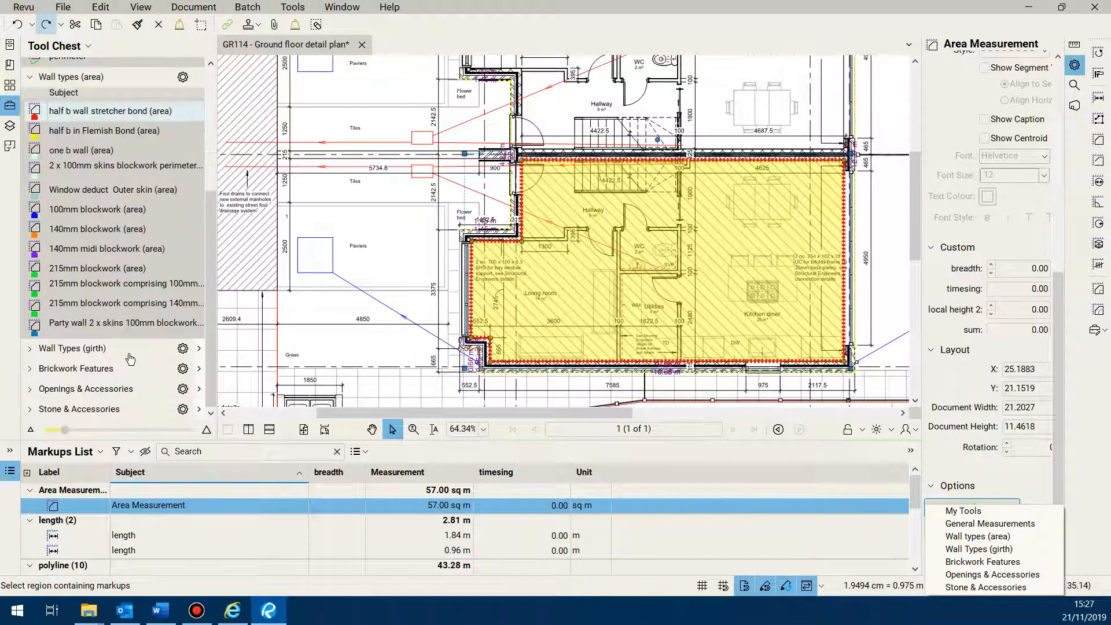
pyautogui.click(31, 349)
pyautogui.scroll(-3, 145, 291)
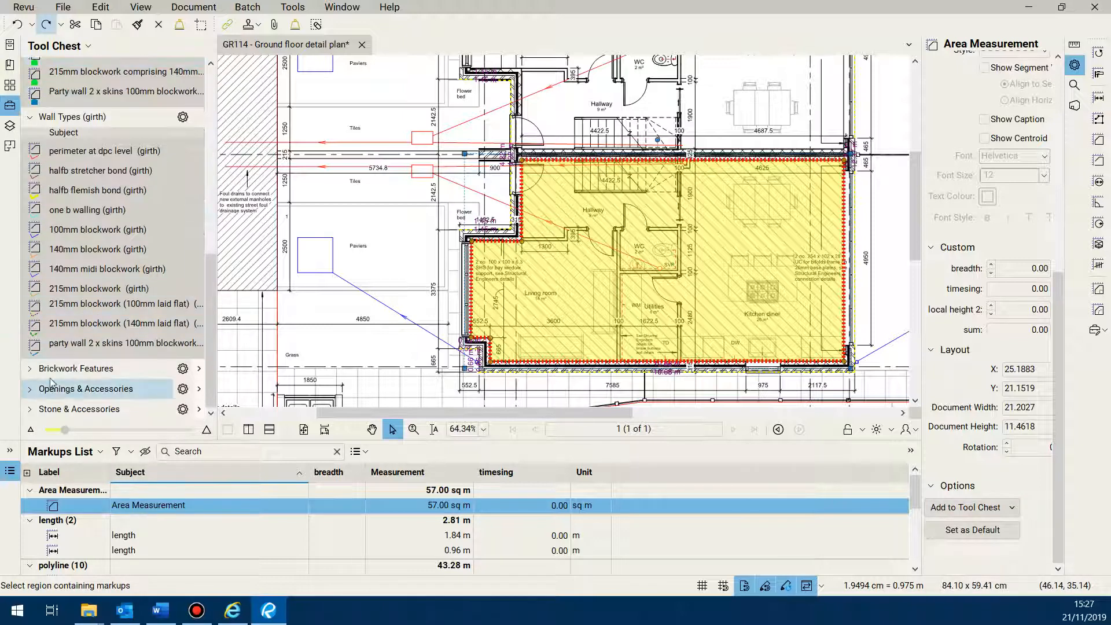
pyautogui.click(30, 369)
pyautogui.scroll(-4, 116, 347)
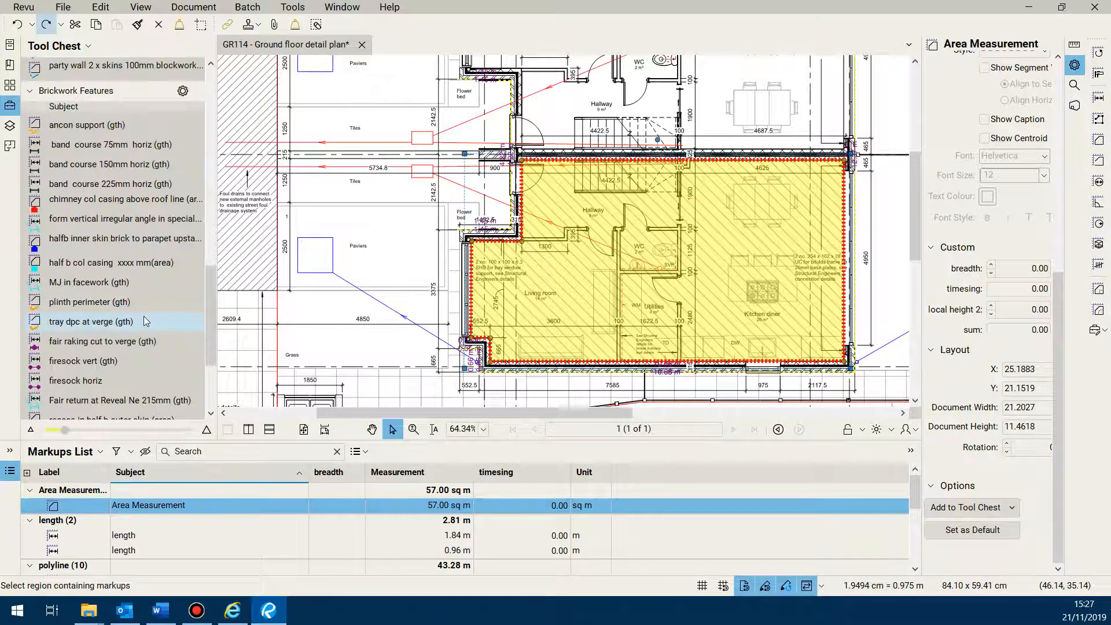
pyautogui.scroll(-2, 139, 358)
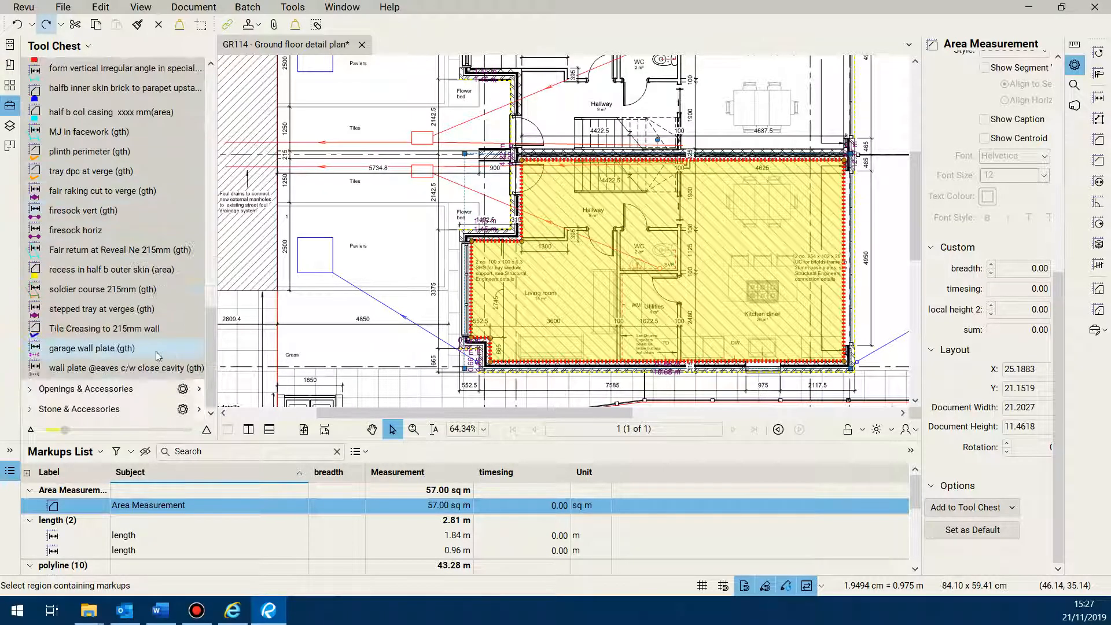
pyautogui.click(31, 409)
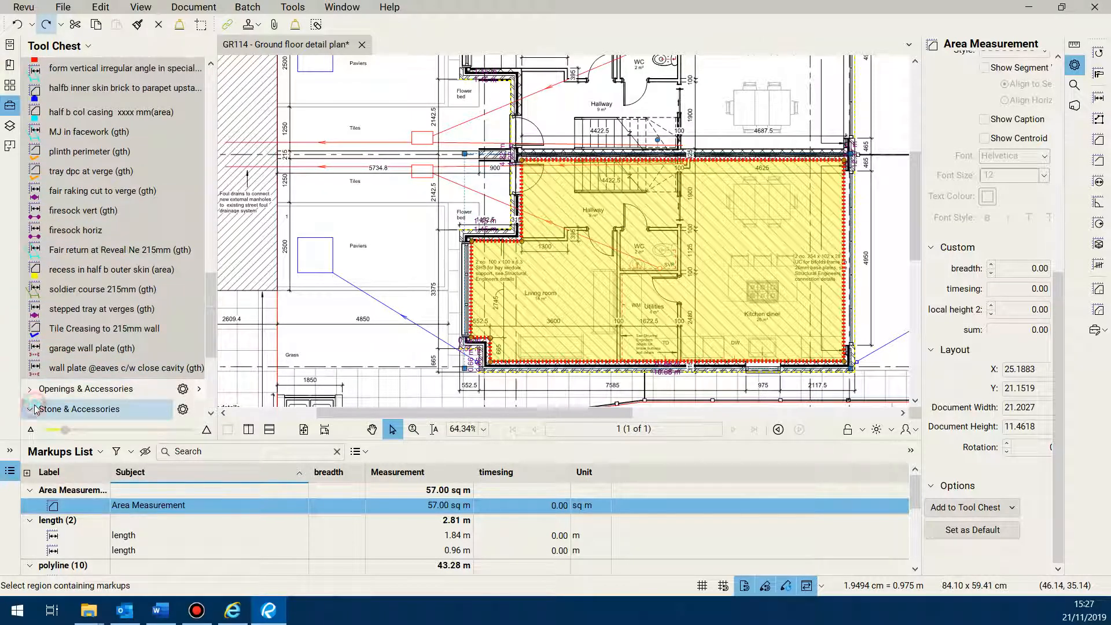
pyautogui.click(30, 390)
pyautogui.scroll(9, 107, 302)
pyautogui.scroll(5, 107, 302)
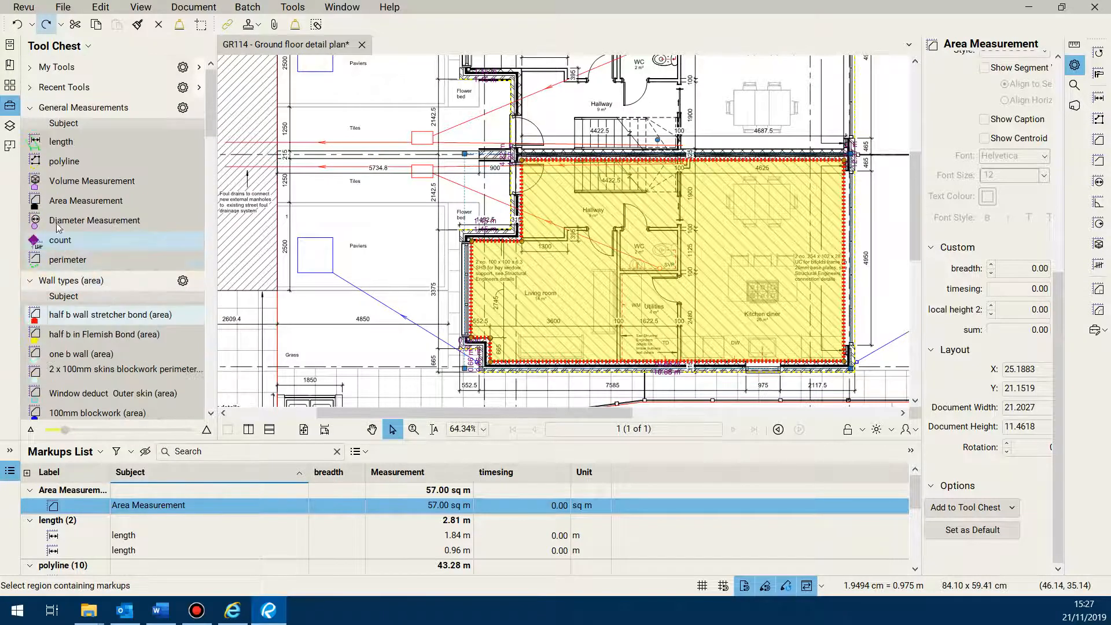
# Add the formatted area measurement to the My Tools set and make its properties the default
pyautogui.click(1012, 515)
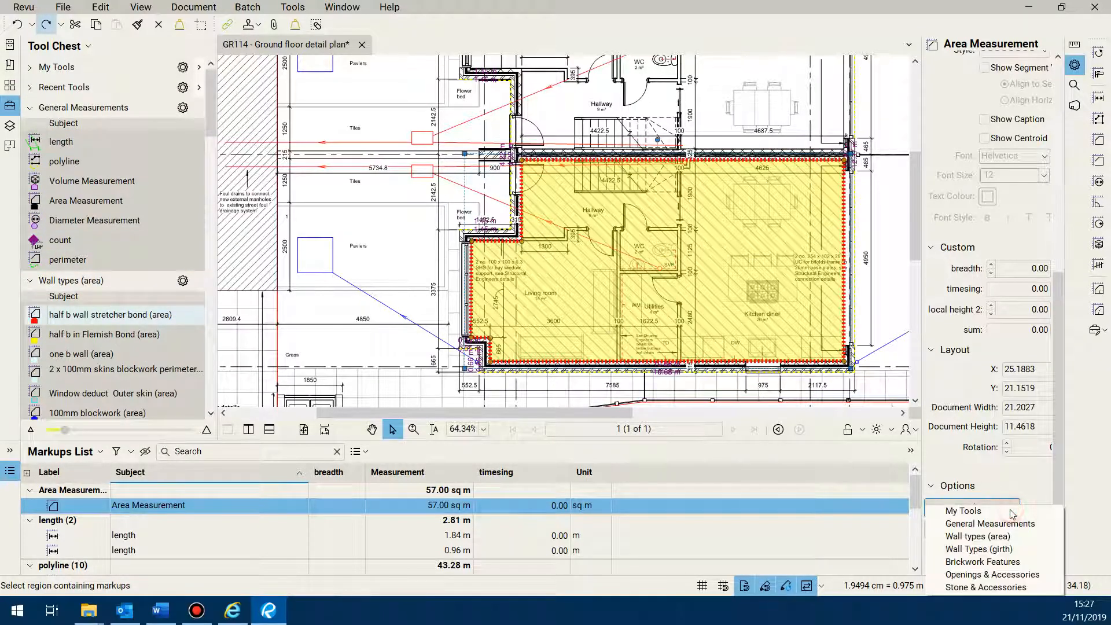
pyautogui.click(988, 518)
pyautogui.click(982, 530)
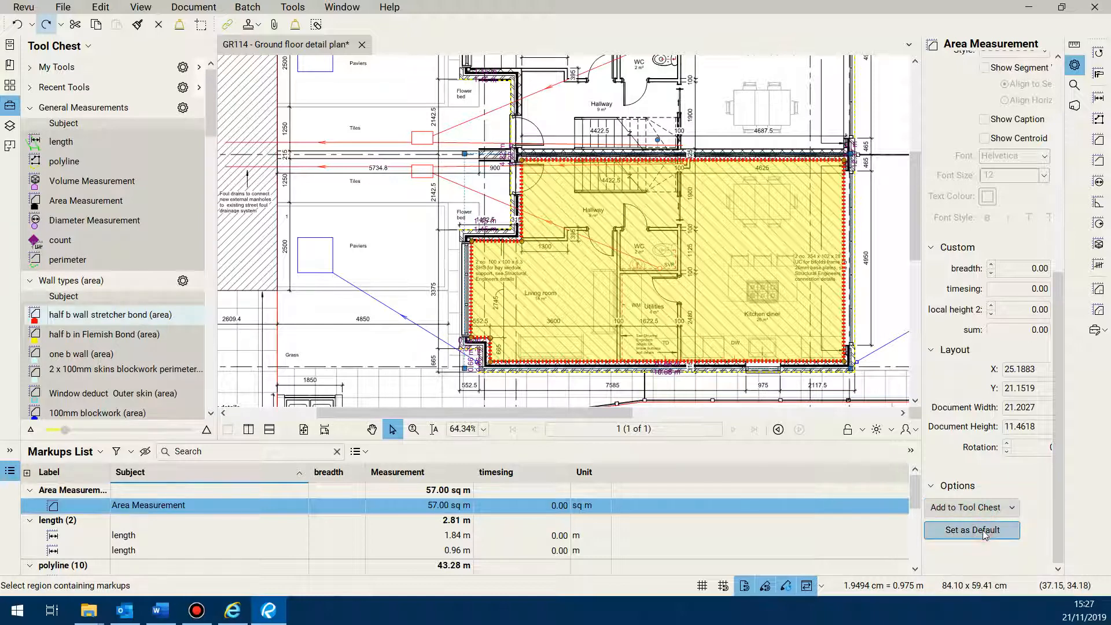
# Place three overlapping copies of the Area Measurement stored in My Tools across the front of the houses
pyautogui.click(56, 69)
pyautogui.scroll(-2, 79, 129)
pyautogui.scroll(-8, 80, 128)
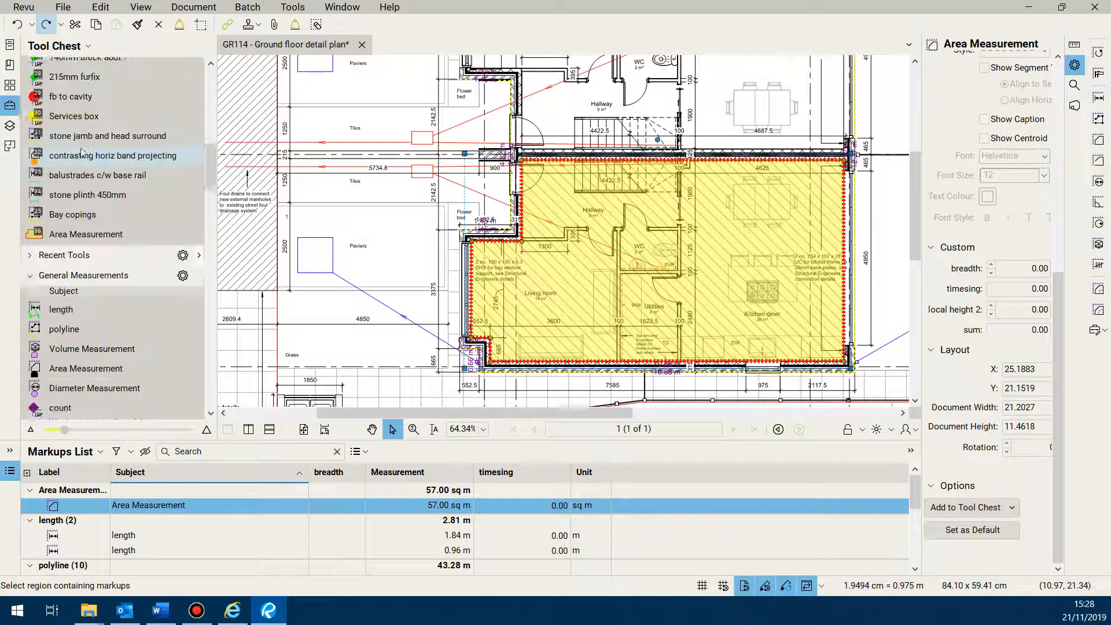
pyautogui.scroll(1, 91, 171)
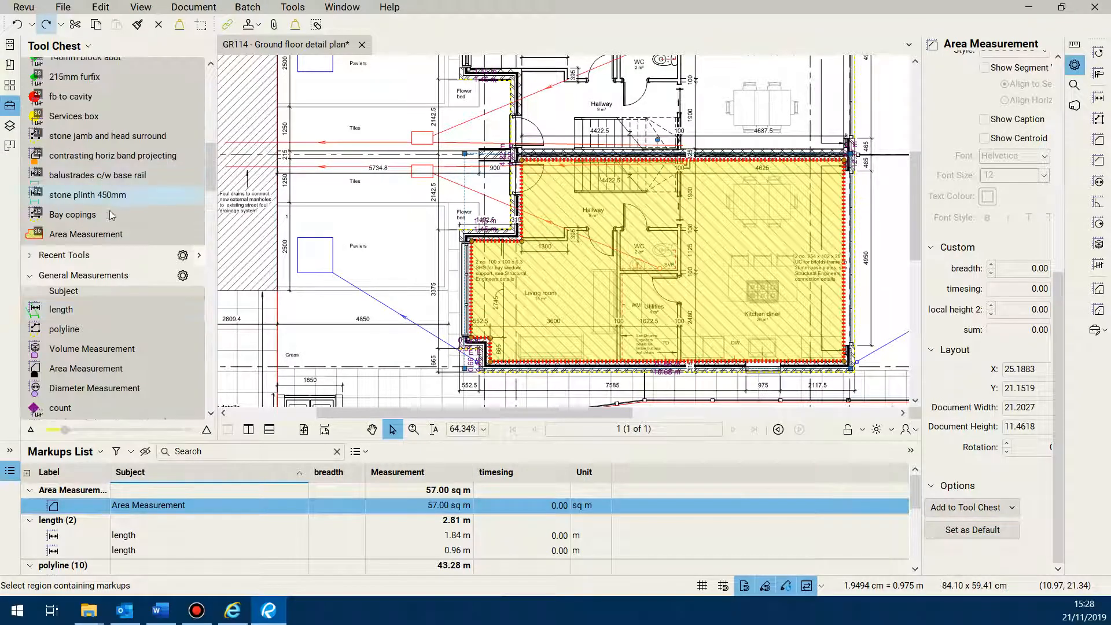
pyautogui.click(81, 239)
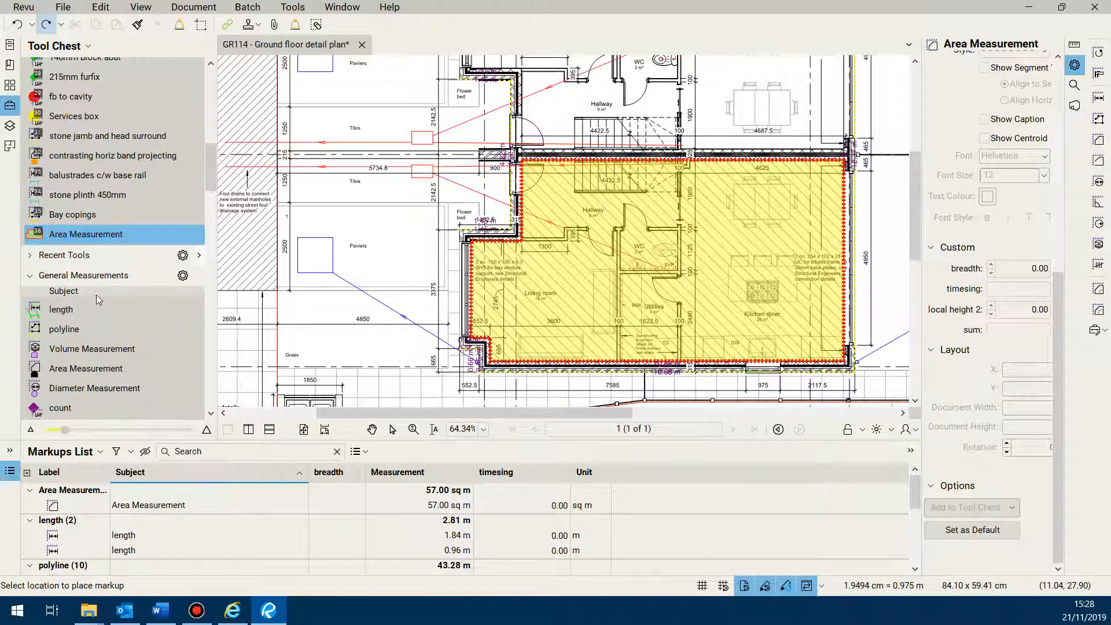
pyautogui.scroll(2, 100, 117)
pyautogui.scroll(-2, 99, 117)
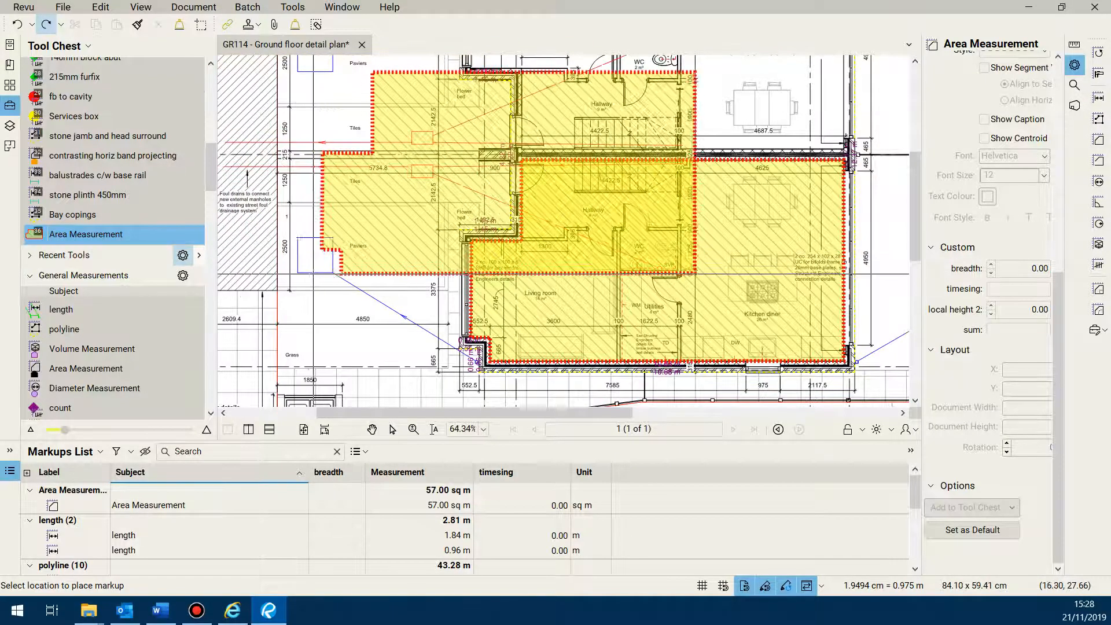
pyautogui.click(311, 284)
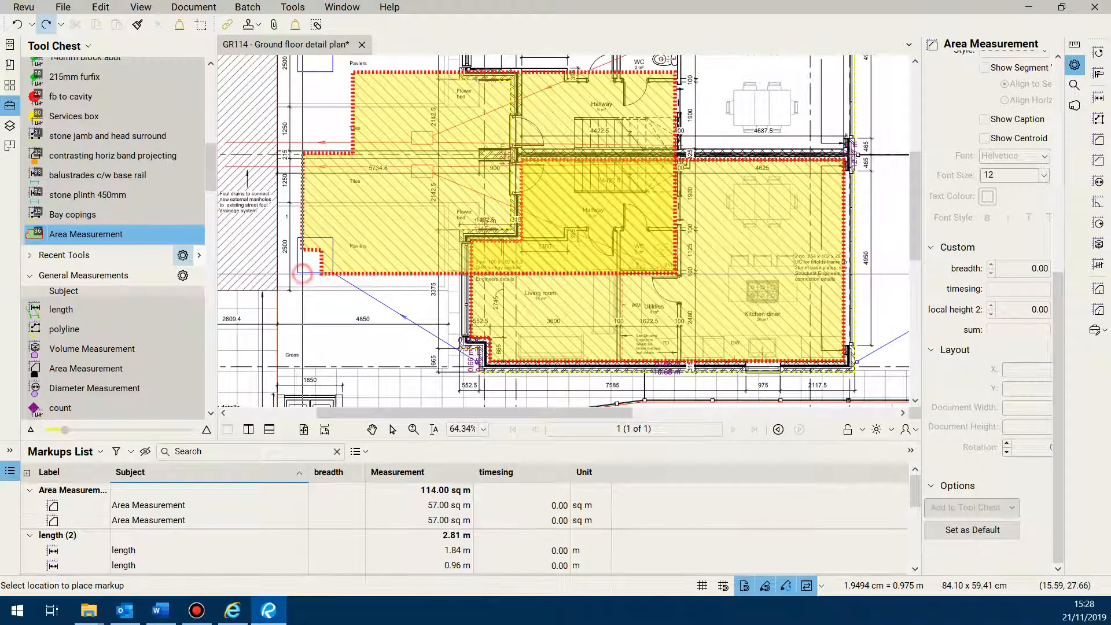
pyautogui.click(317, 342)
pyautogui.click(257, 372)
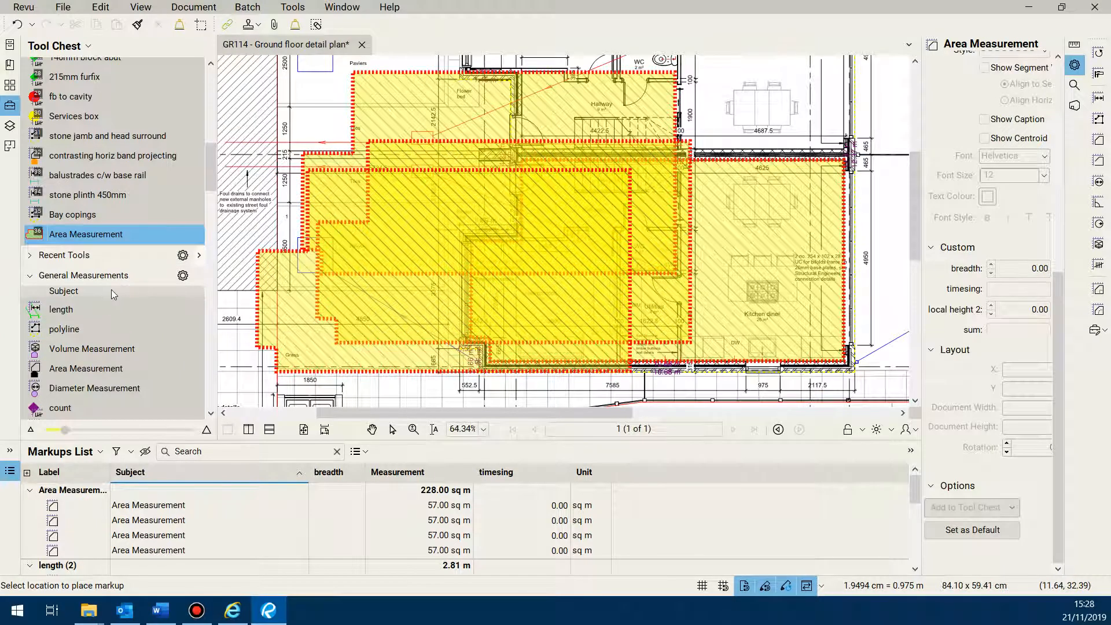
# Switch the stored Area Measurement in My Tools to Properties Mode and recheck its mode options
pyautogui.rightClick(85, 236)
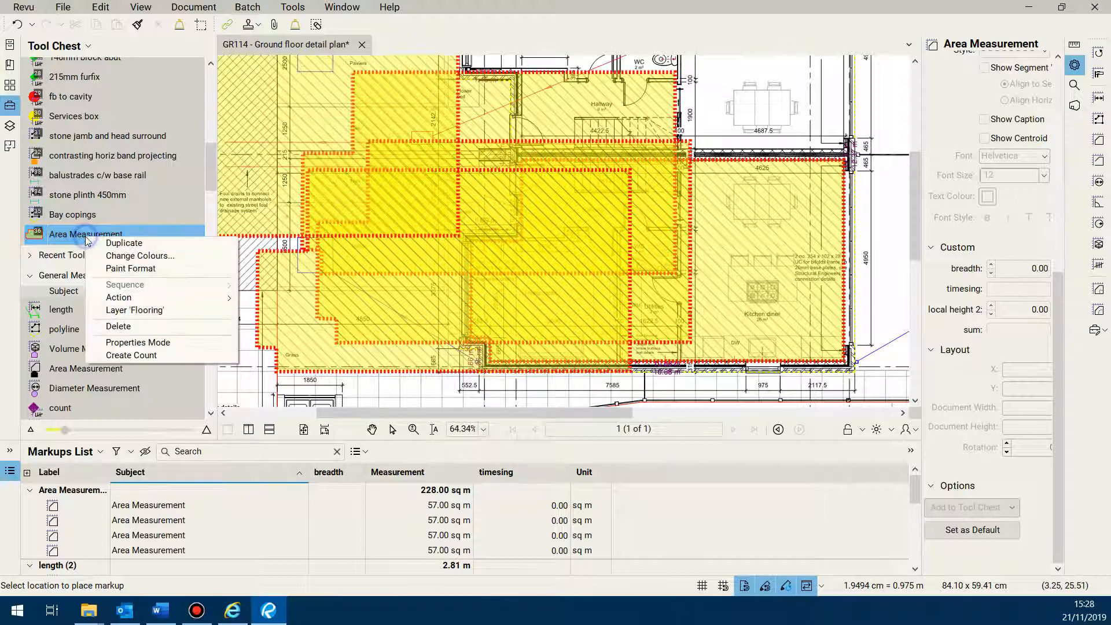
pyautogui.click(129, 344)
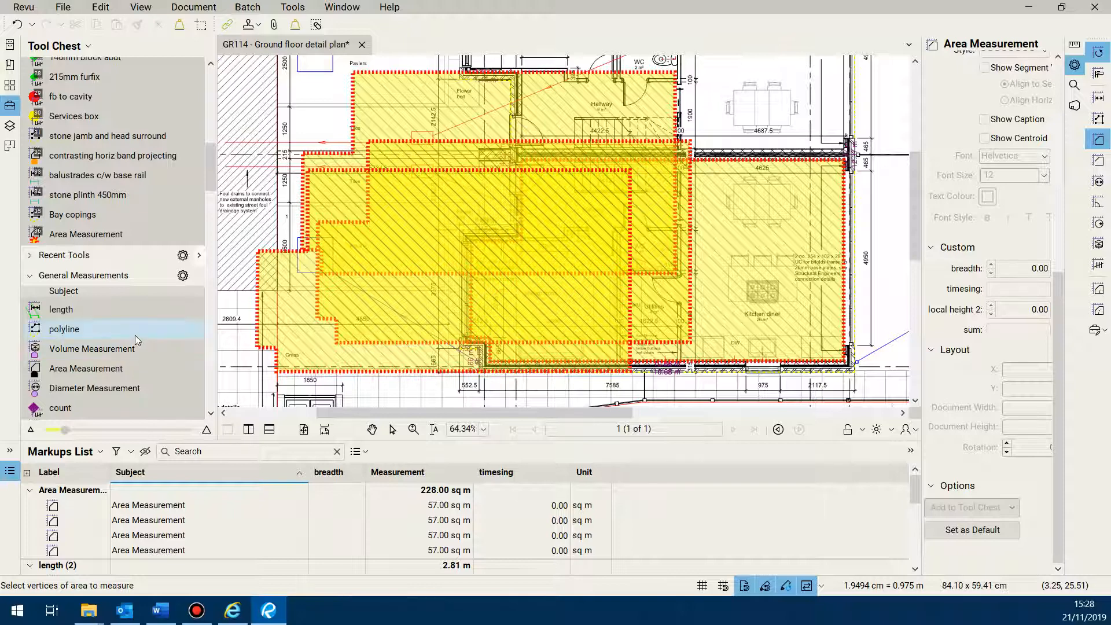
pyautogui.rightClick(105, 241)
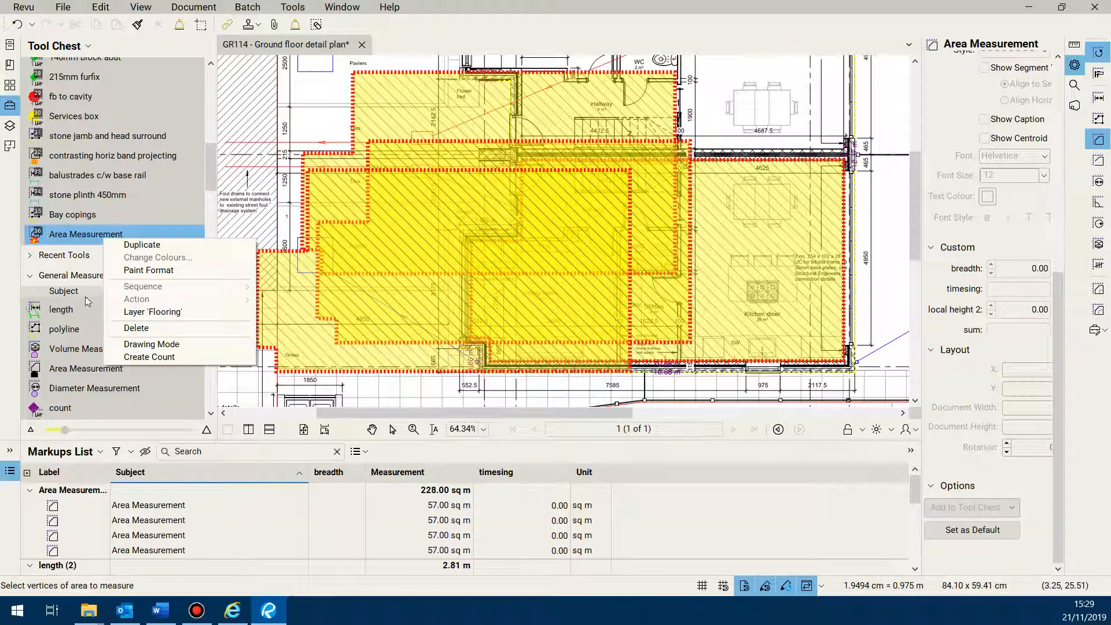
# Draw two rectangular areas with the stored tool: about 2 sq m over the upper dining table and about 34 sq m across the rear gardens
pyautogui.click(58, 241)
pyautogui.moveTo(723, 80); pyautogui.dragTo(787, 128)
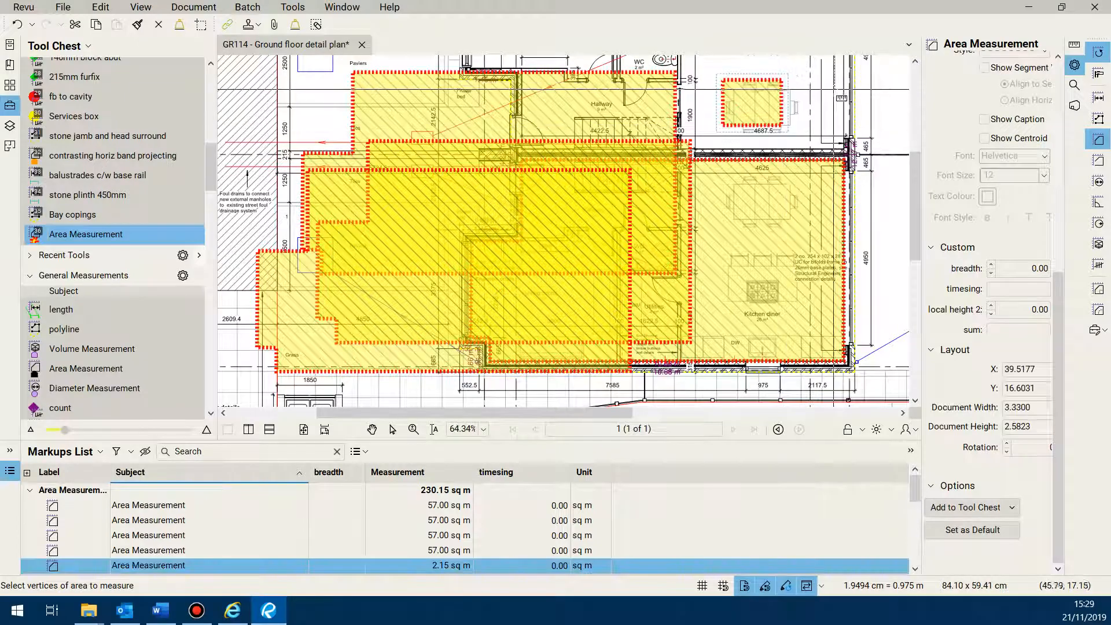
pyautogui.hscroll(5, 758, 261)
pyautogui.moveTo(751, 252); pyautogui.dragTo(750, 251)
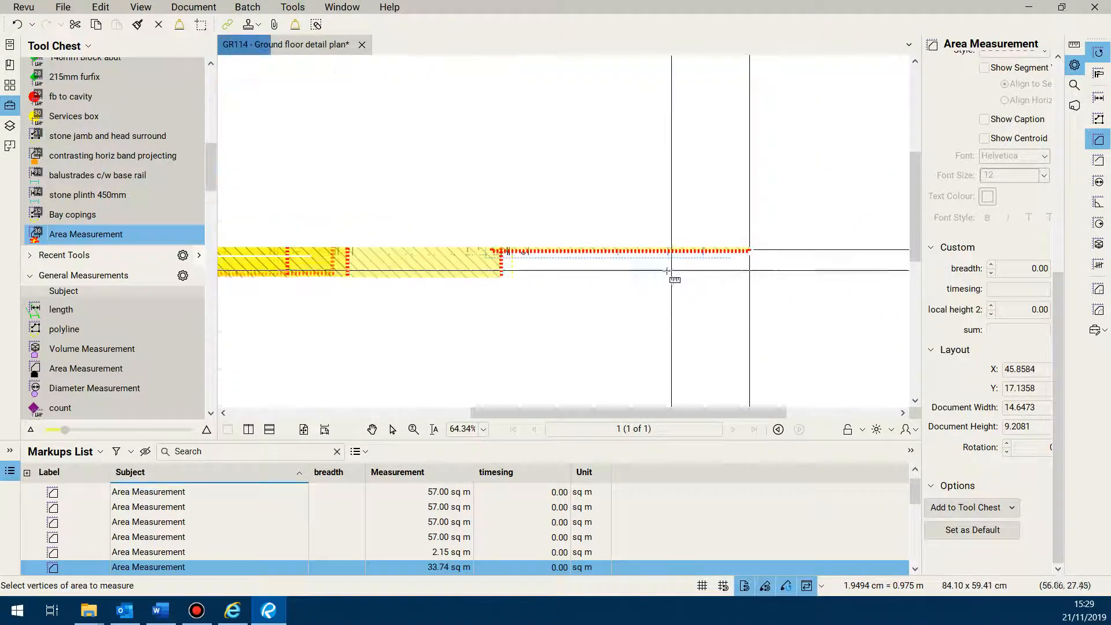
# Delete the three overlapping area measurement copies from the front of the houses
pyautogui.scroll(-2, 645, 253)
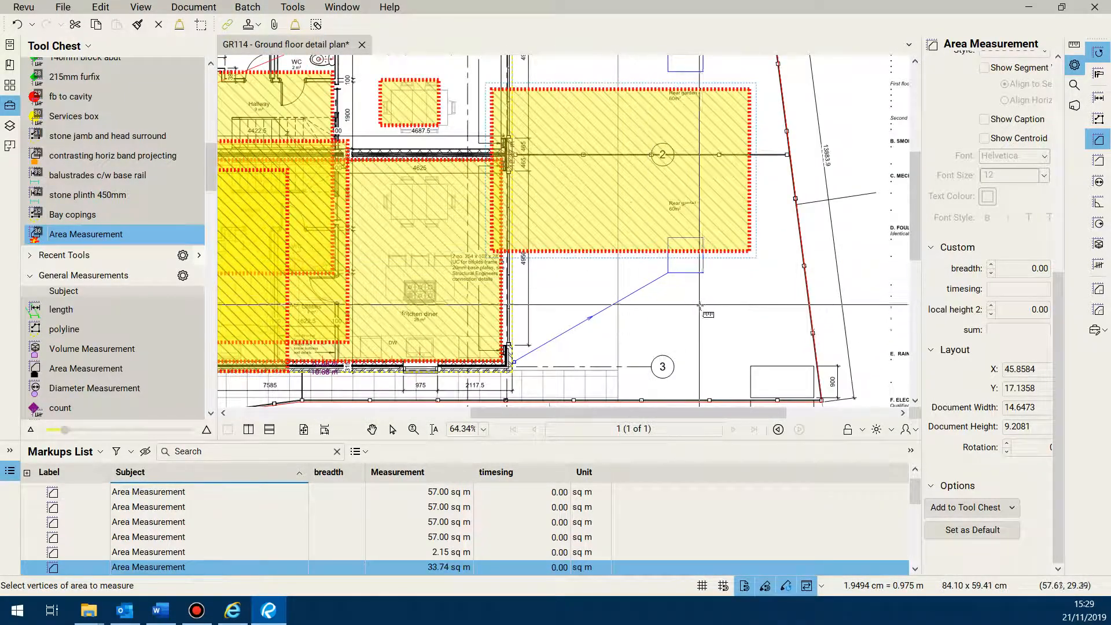
pyautogui.scroll(-1, 703, 312)
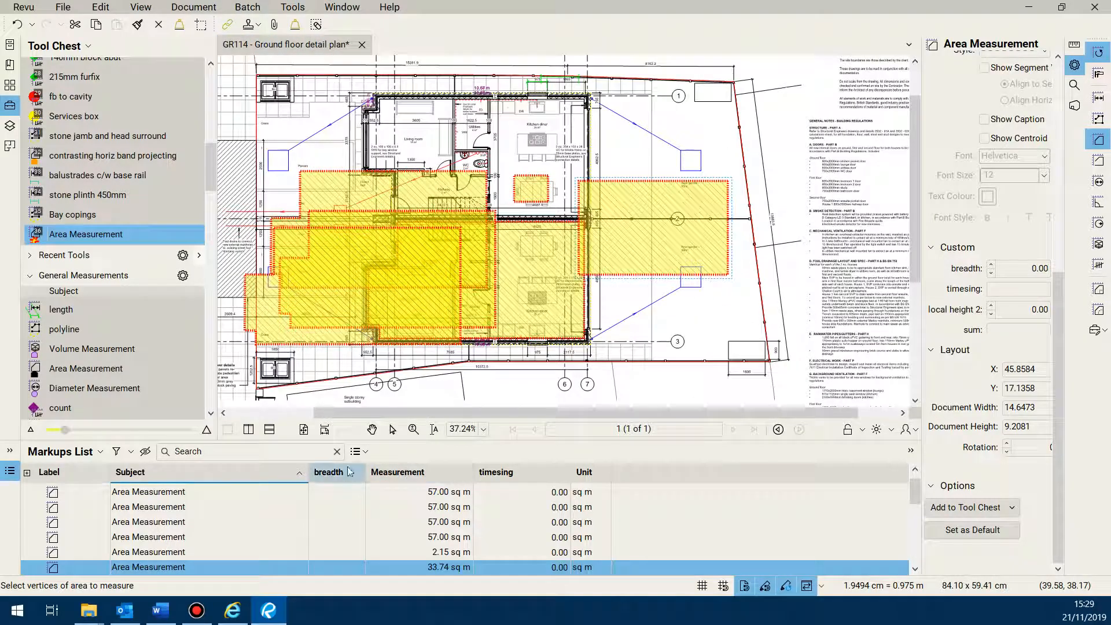
pyautogui.click(392, 428)
pyautogui.scroll(4, 330, 314)
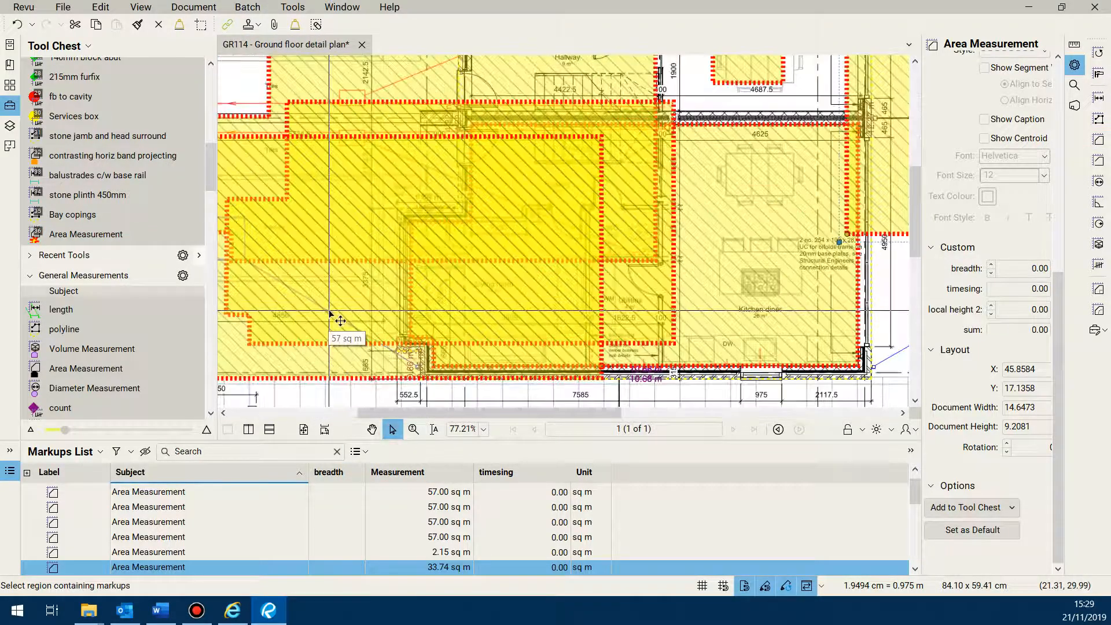
pyautogui.click(330, 314)
pyautogui.press('Delete')
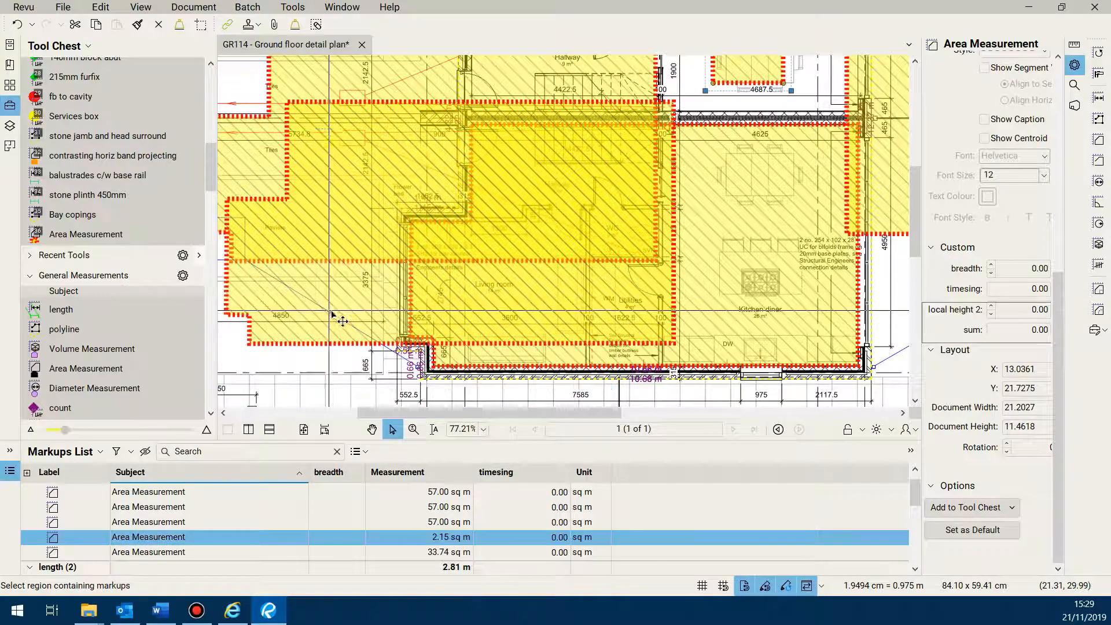
pyautogui.click(336, 309)
pyautogui.press('Delete')
pyautogui.press('Delete')
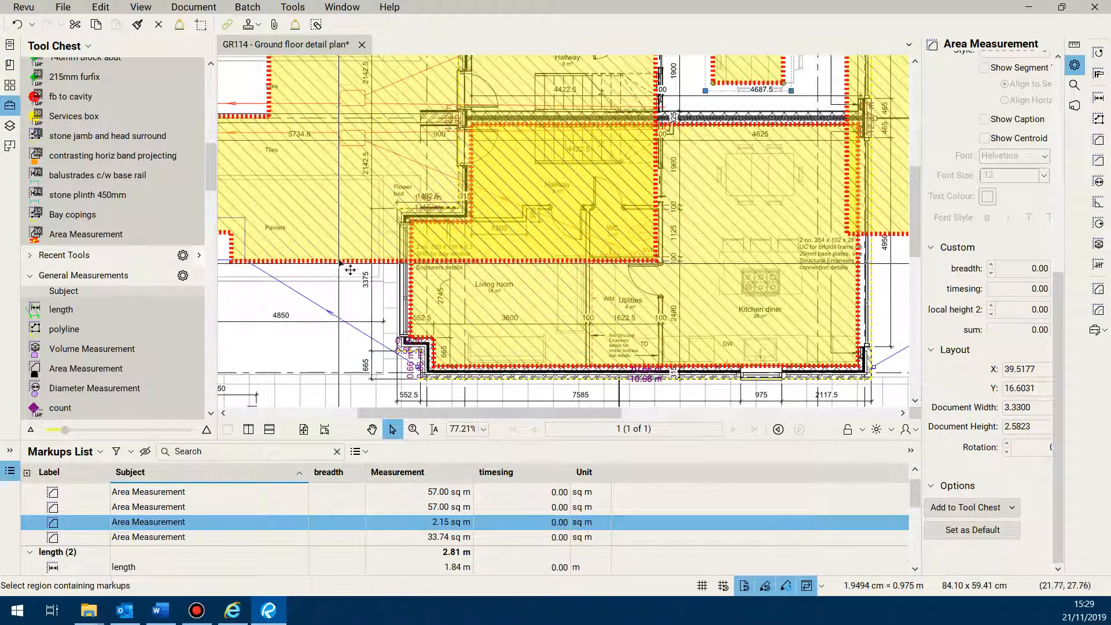
pyautogui.scroll(-1, 351, 315)
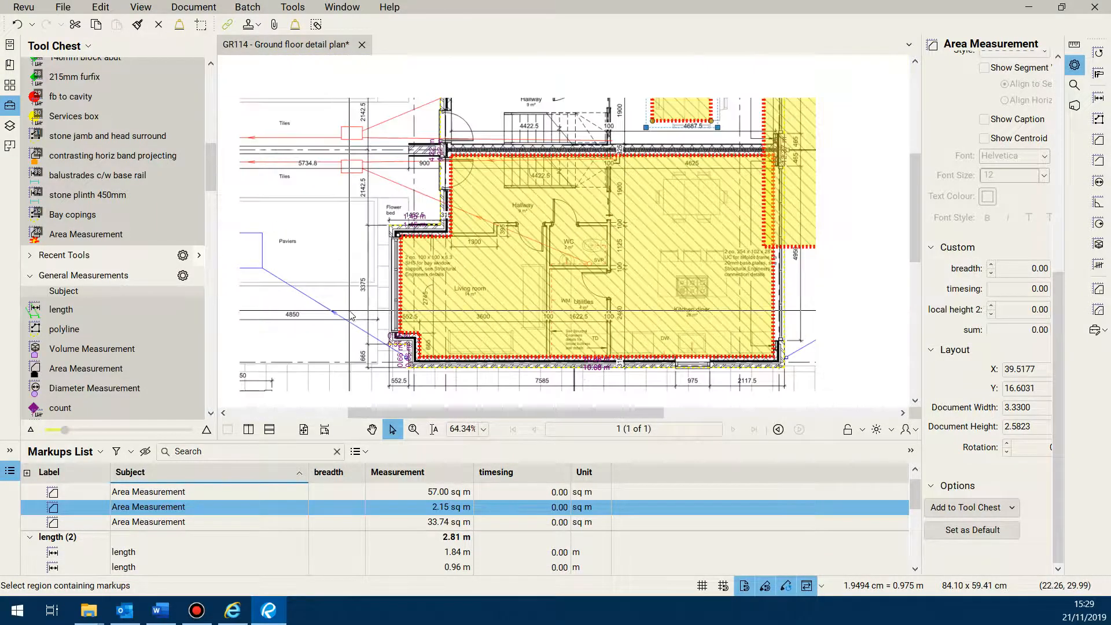
# Delete the rear garden and dining table areas and the original area measurement over the lower house
pyautogui.scroll(-1, 351, 316)
pyautogui.scroll(-2, 116, 289)
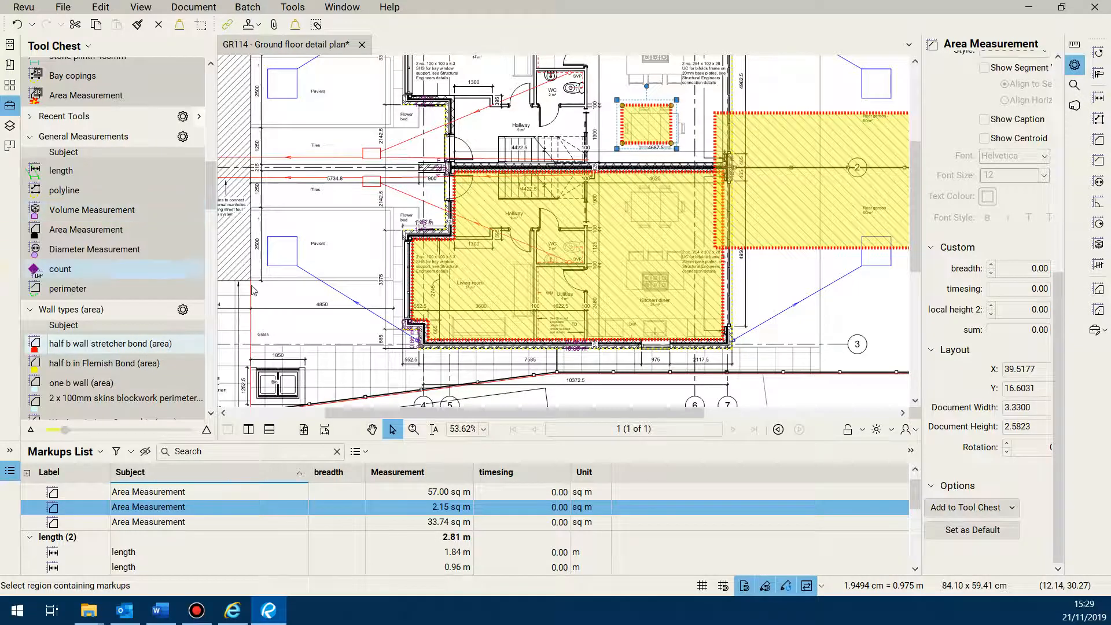
pyautogui.click(807, 224)
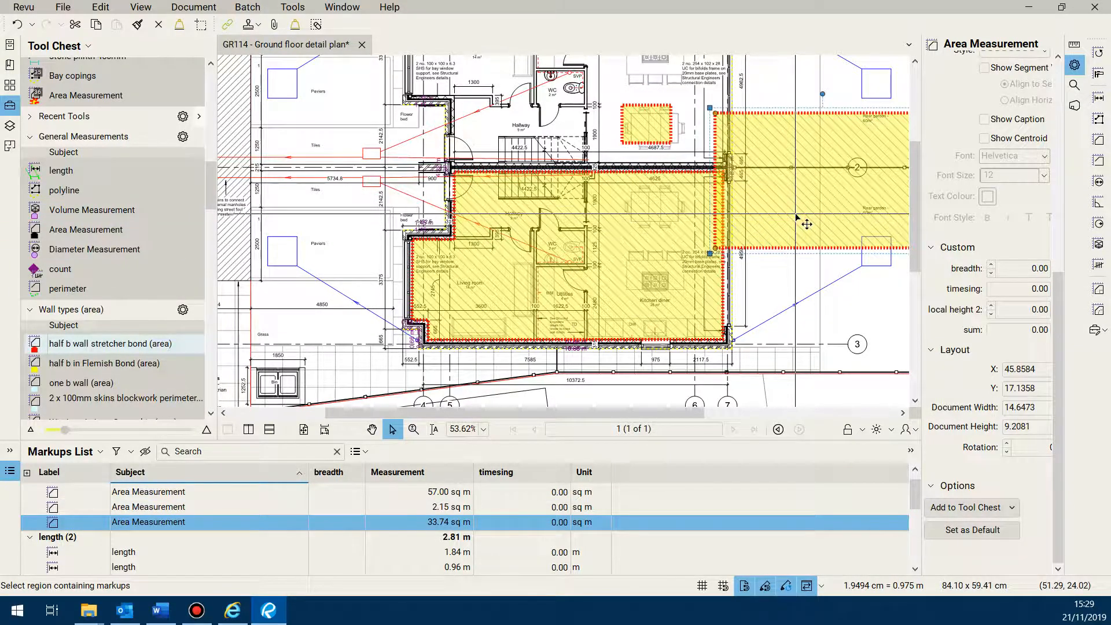
pyautogui.press('Delete')
pyautogui.click(656, 131)
pyautogui.press('Delete')
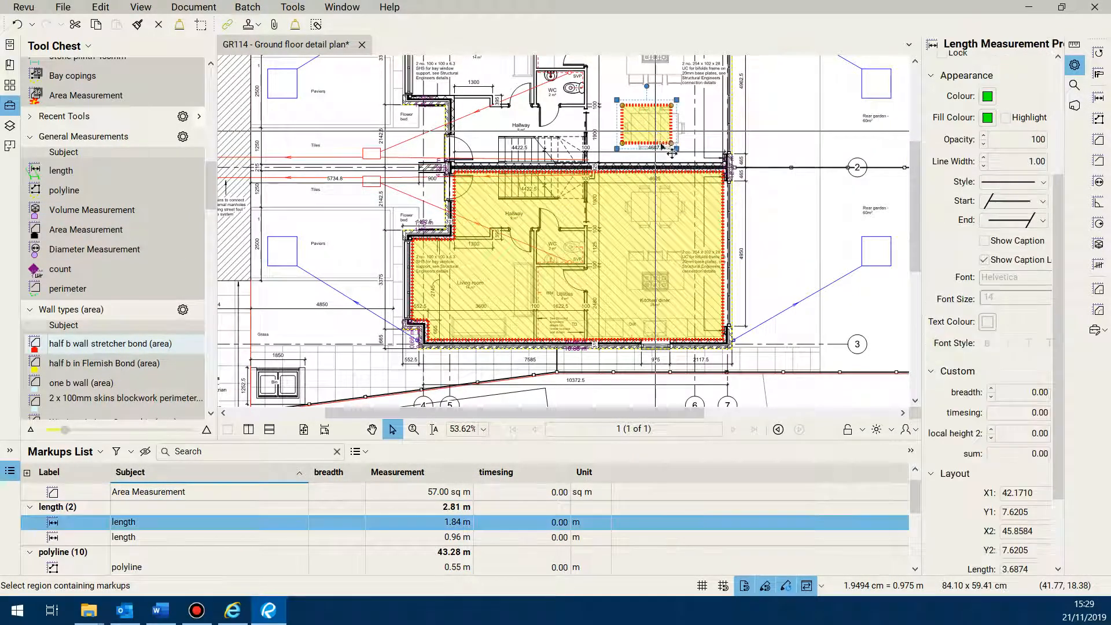
pyautogui.click(652, 230)
pyautogui.press('Delete')
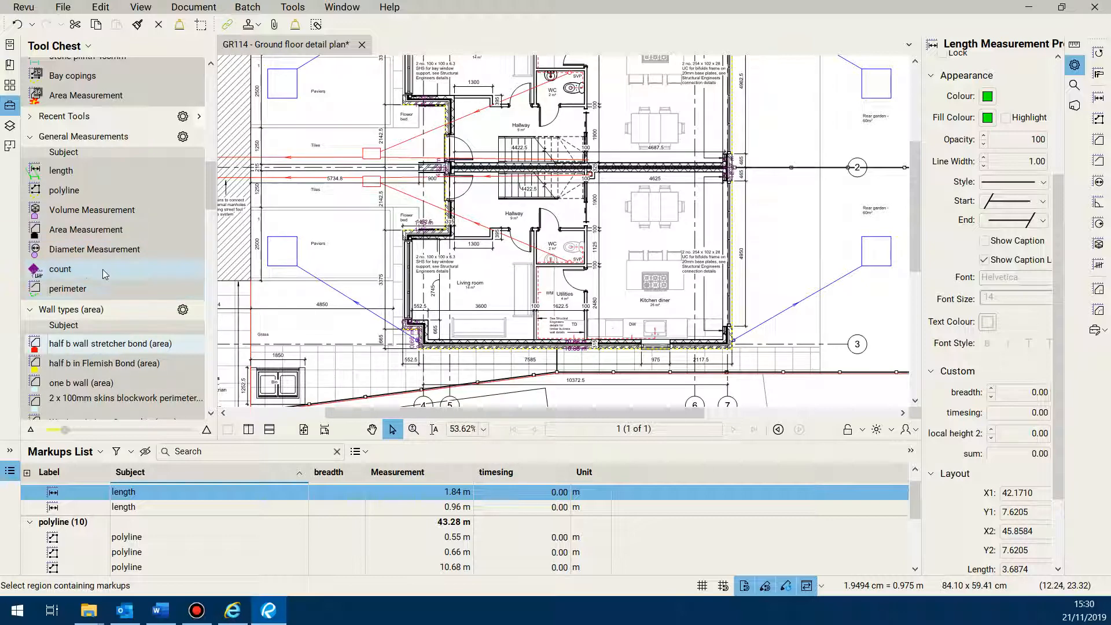
# Start a count with the stored count tool and mark the two bay window support corners of the lower house
pyautogui.click(84, 270)
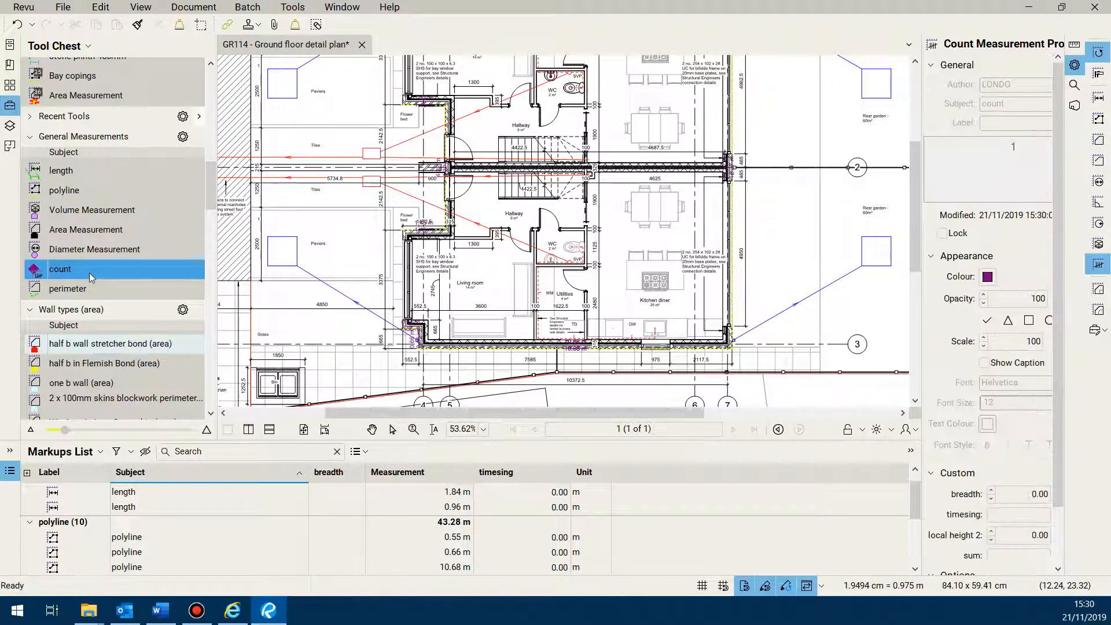
pyautogui.scroll(5, 412, 232)
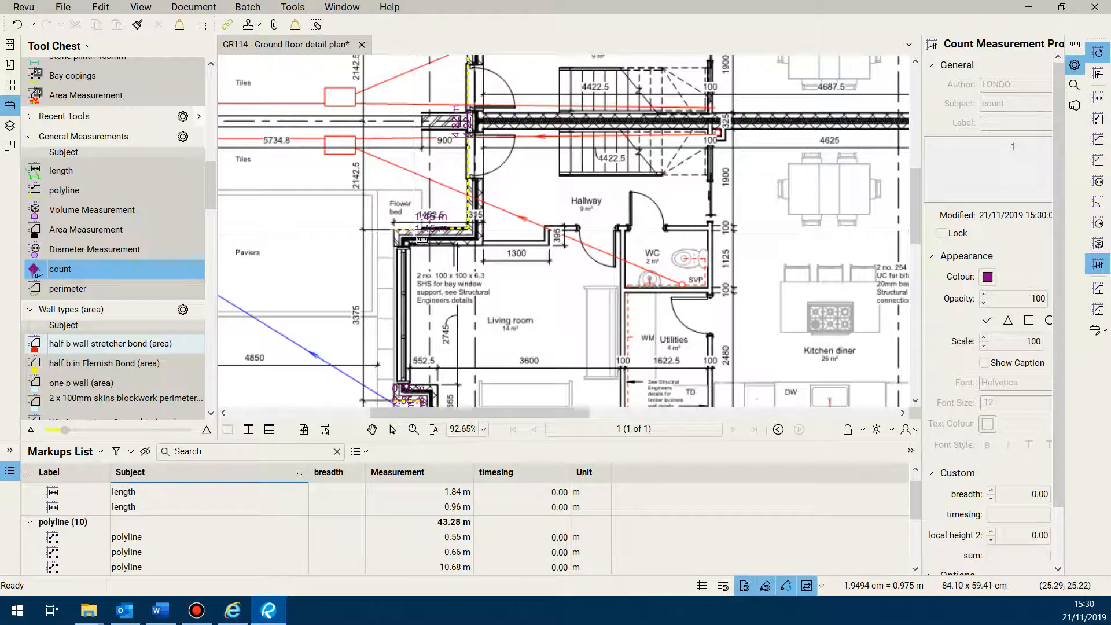
pyautogui.scroll(-3, 405, 238)
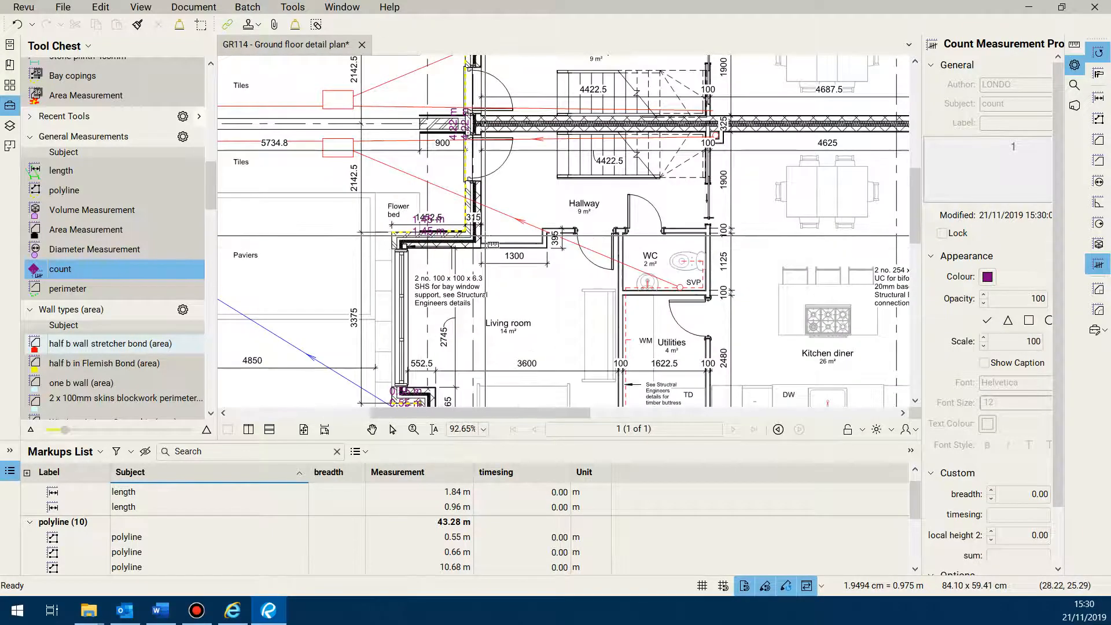
pyautogui.scroll(3, 410, 284)
pyautogui.scroll(-2, 524, 218)
pyautogui.scroll(5, 451, 220)
pyautogui.click(431, 175)
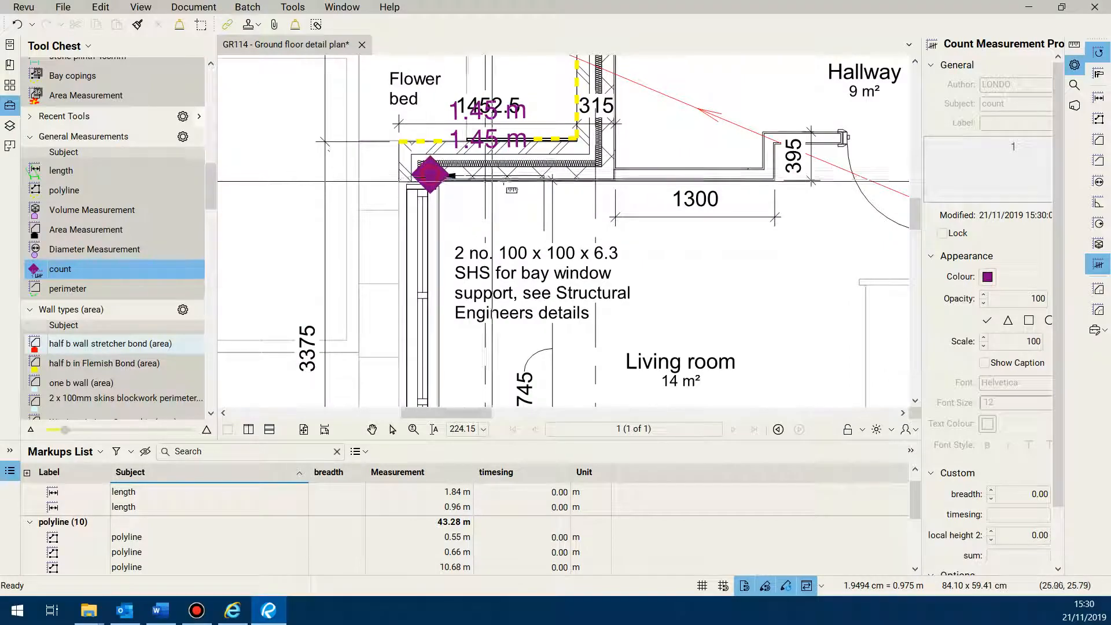
pyautogui.scroll(-4, 478, 173)
pyautogui.scroll(5, 483, 295)
pyautogui.click(468, 293)
# Mark the two bay window support corners of the upper house and finish the count
pyautogui.scroll(-7, 457, 285)
pyautogui.scroll(-1, 457, 285)
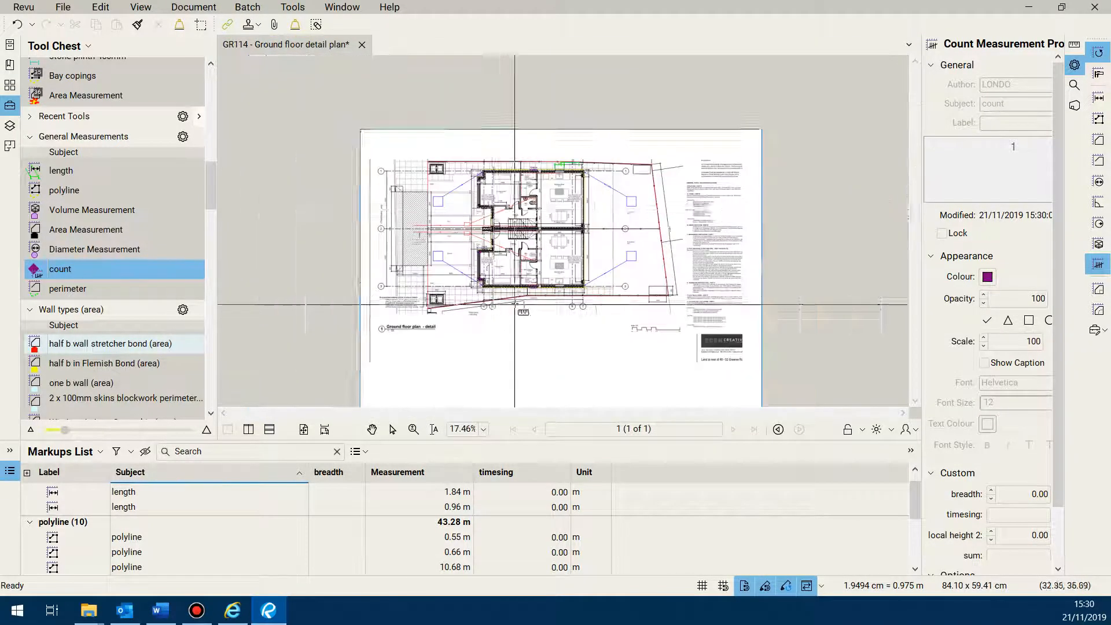
pyautogui.scroll(6, 462, 173)
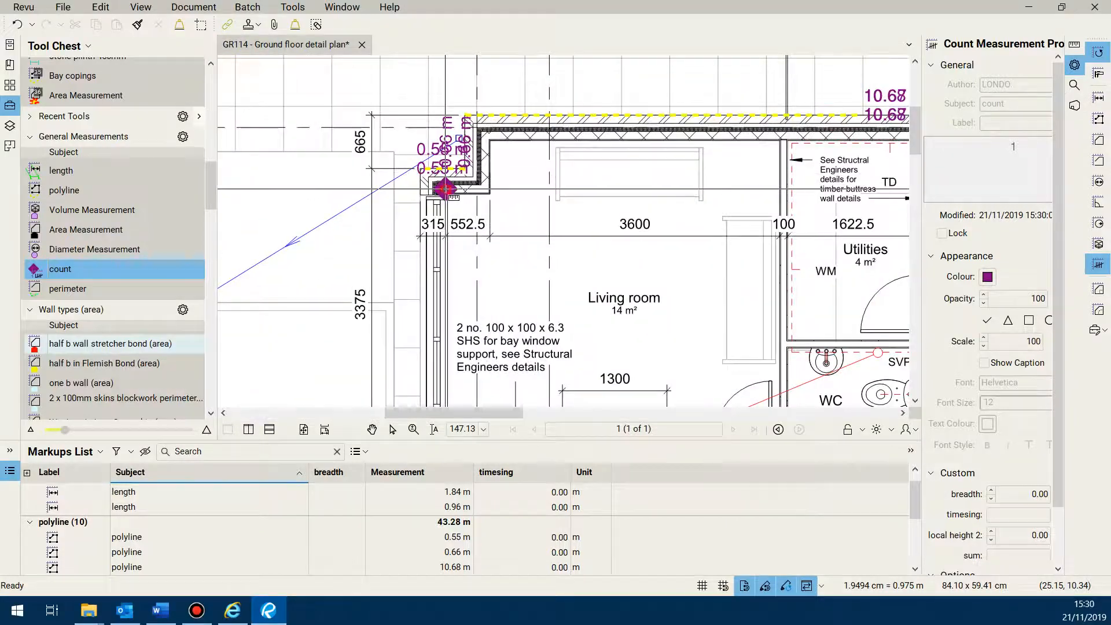
pyautogui.scroll(-2, 472, 200)
pyautogui.scroll(3, 503, 309)
pyautogui.click(493, 305)
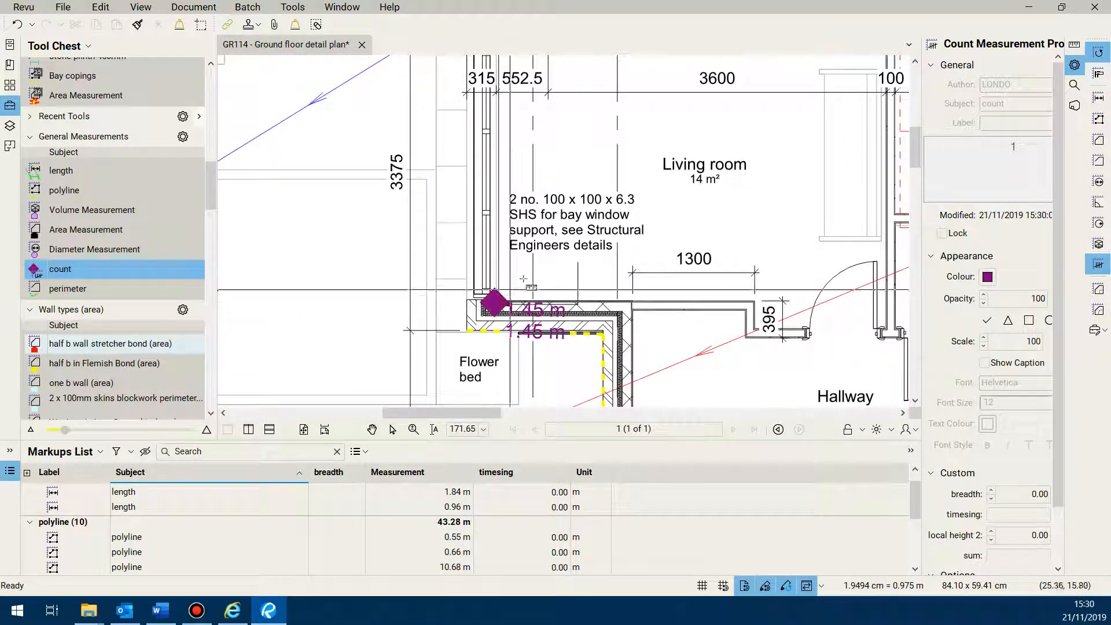
pyautogui.scroll(-3, 489, 324)
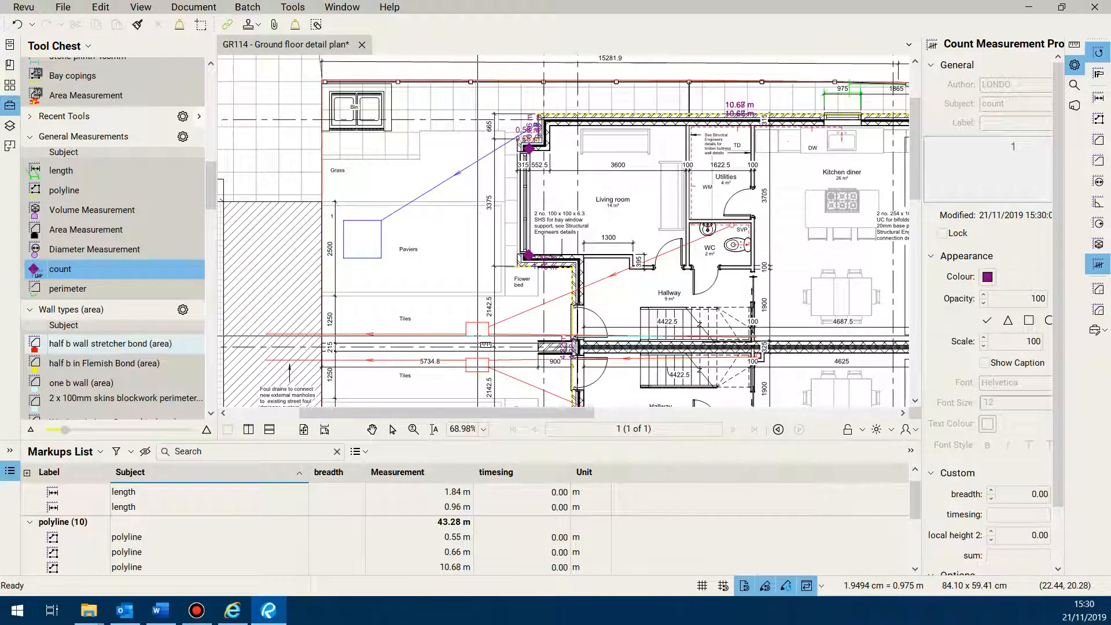
pyautogui.scroll(-1, 429, 238)
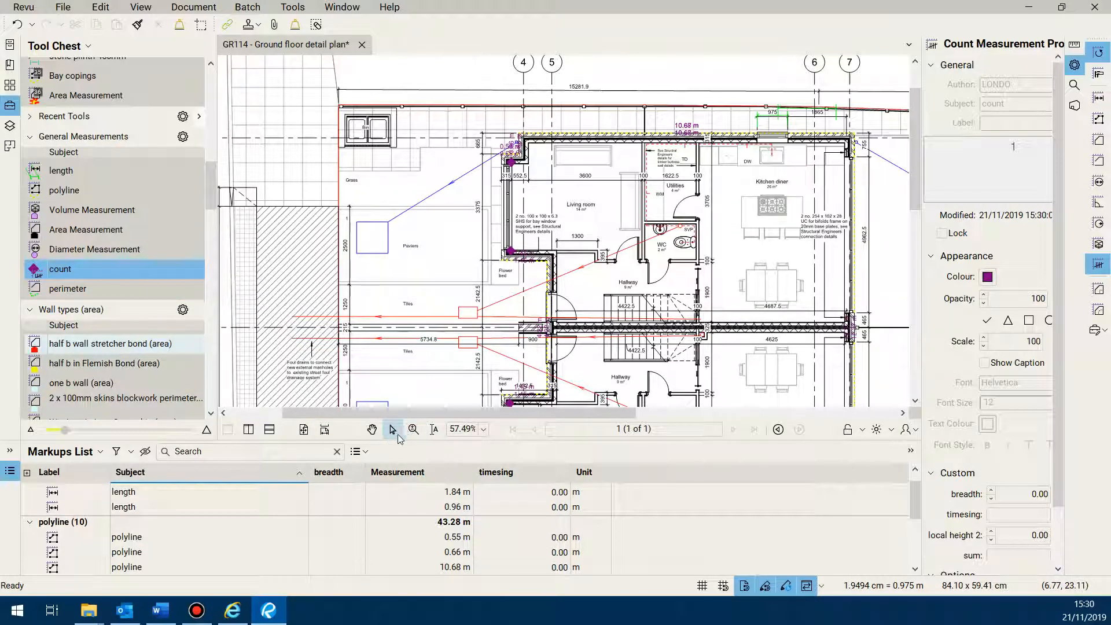
pyautogui.click(392, 428)
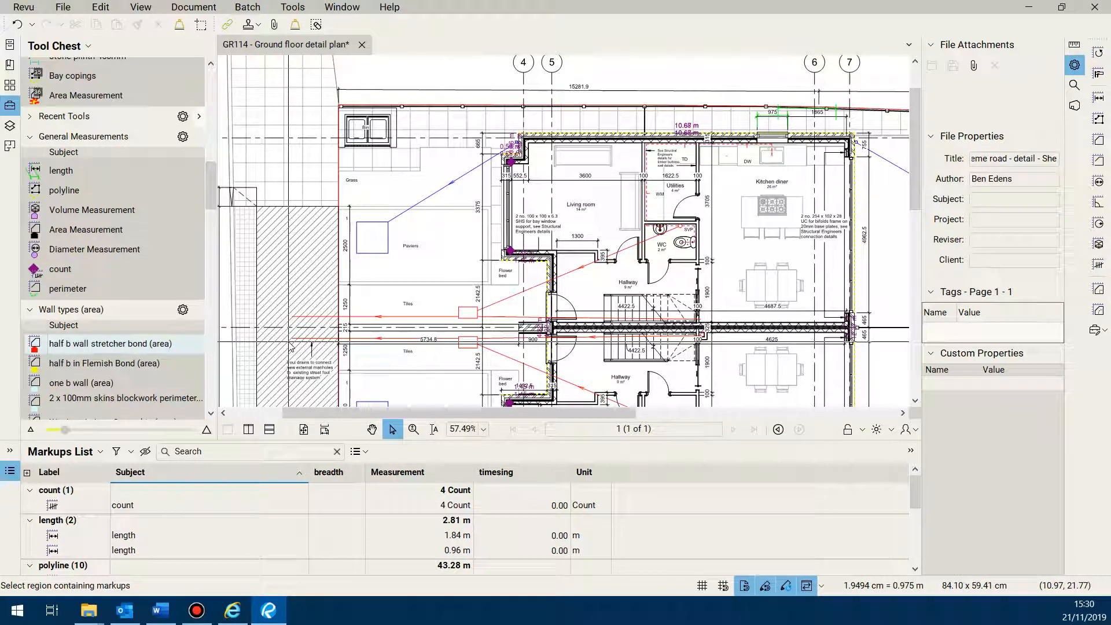
# Resume the existing count and mark the rear corner of the upper house's kitchen diner
pyautogui.click(149, 506)
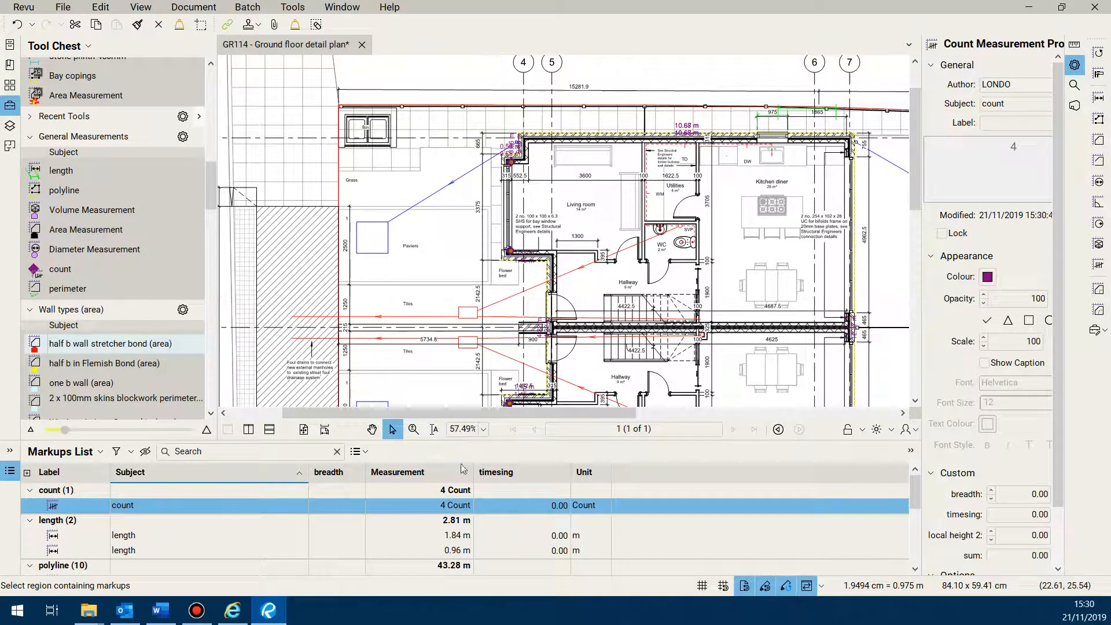
pyautogui.scroll(3, 517, 171)
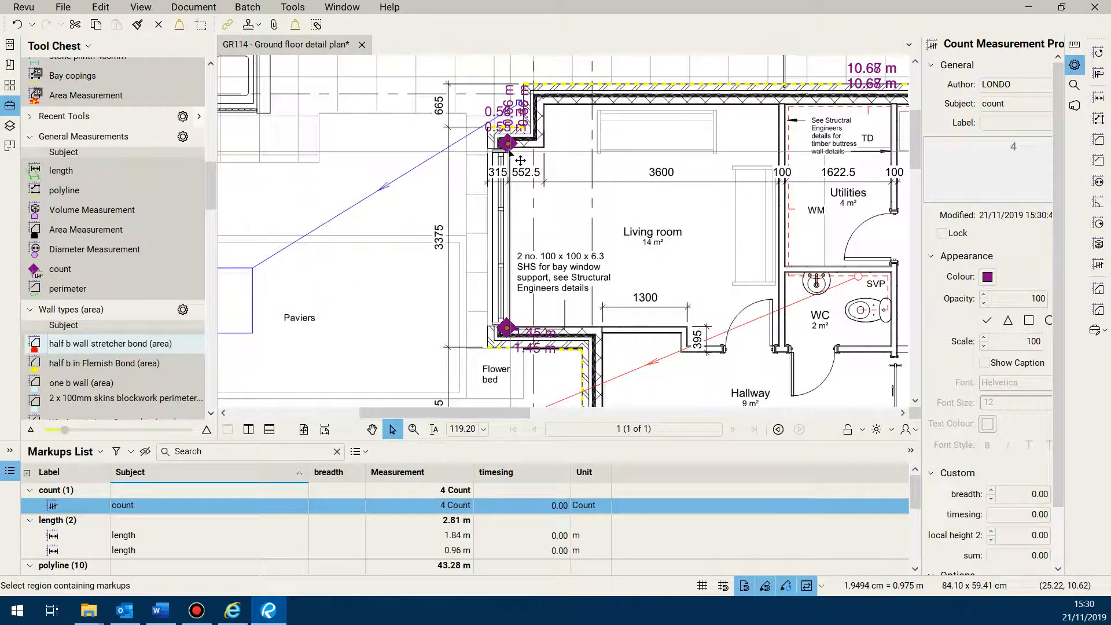
pyautogui.rightClick(509, 150)
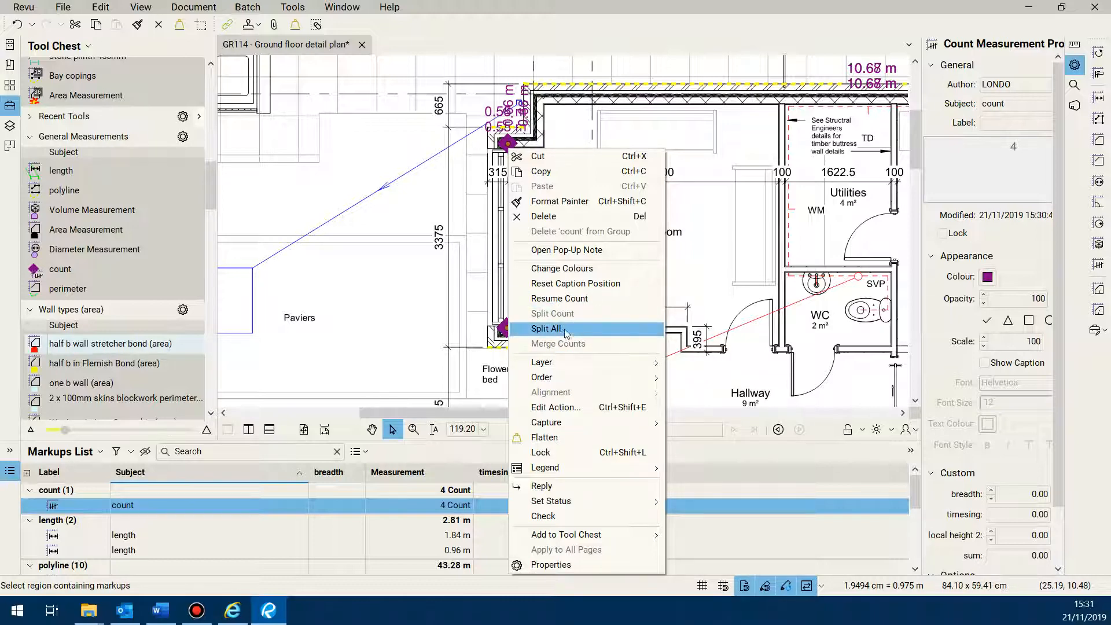
pyautogui.click(576, 299)
pyautogui.scroll(-5, 499, 216)
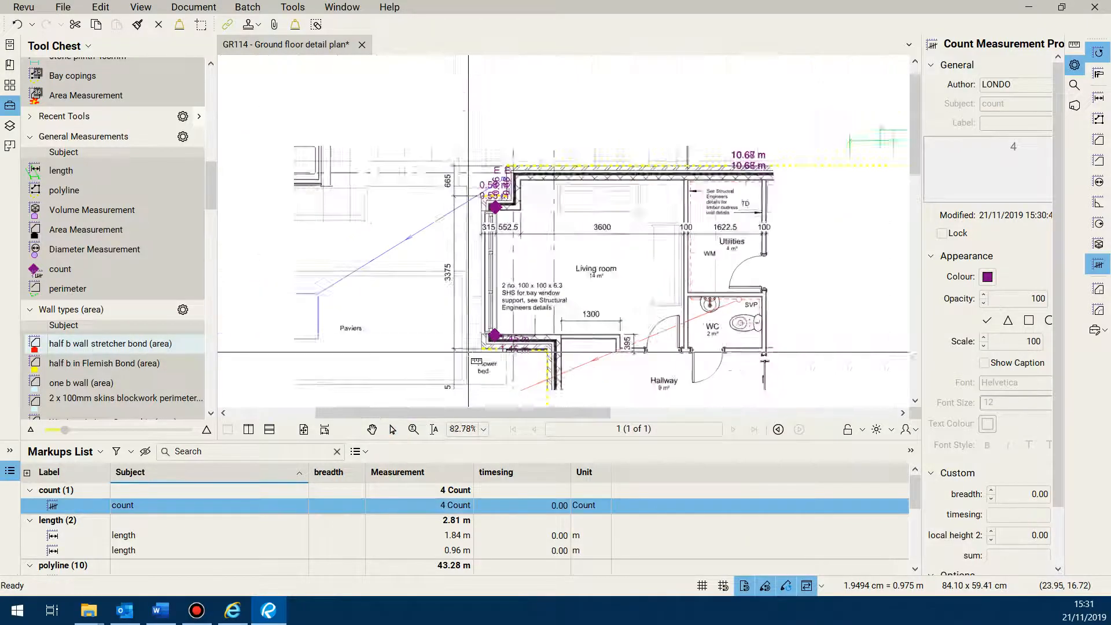
pyautogui.scroll(10, 799, 206)
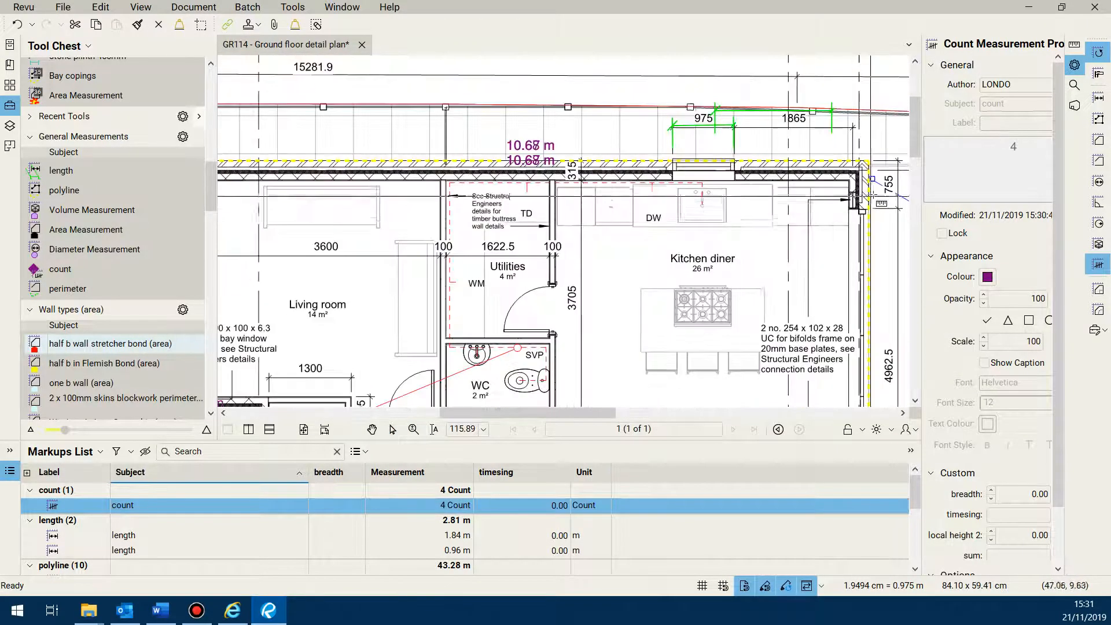
# Mark the rear corner of the lower house's kitchen diner and end the resumed count
pyautogui.scroll(-17, 798, 206)
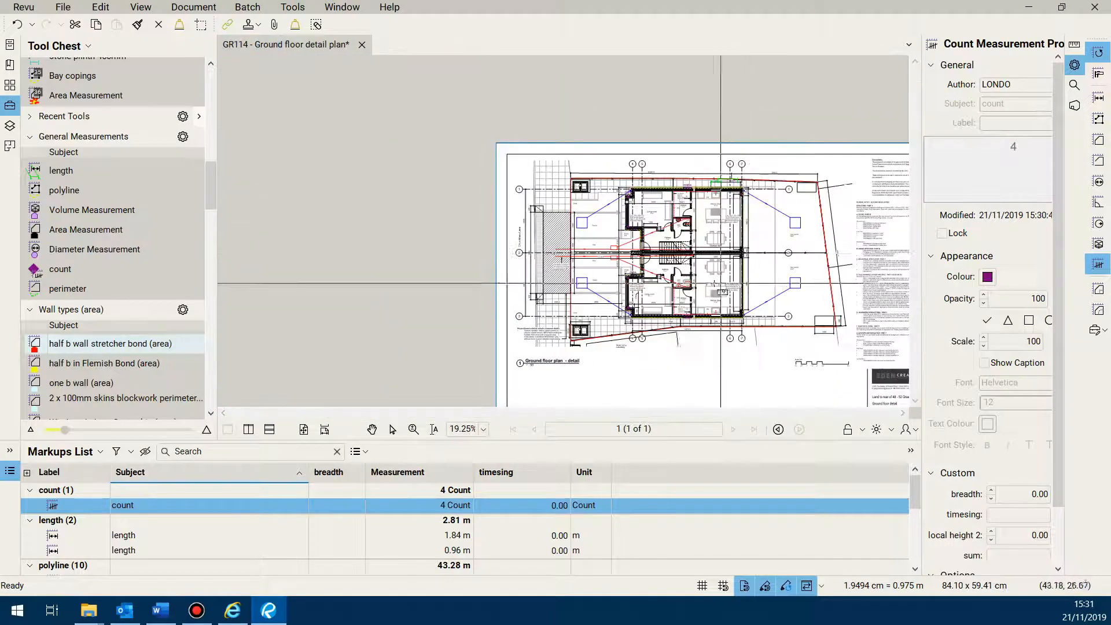
pyautogui.scroll(2, 733, 292)
pyautogui.scroll(4, 733, 292)
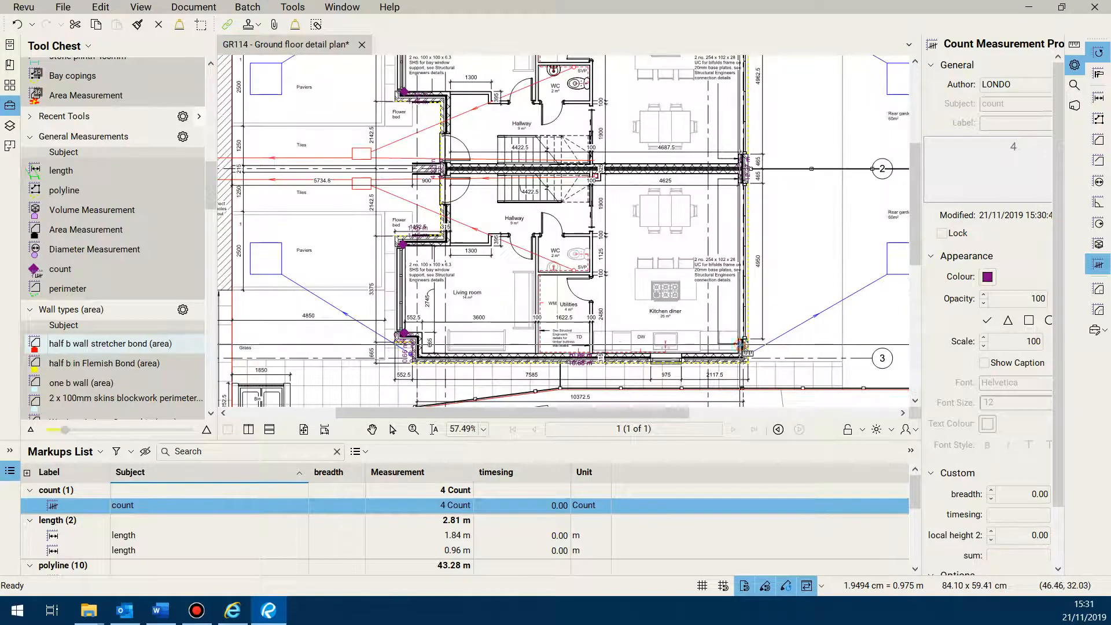
pyautogui.scroll(-2, 688, 307)
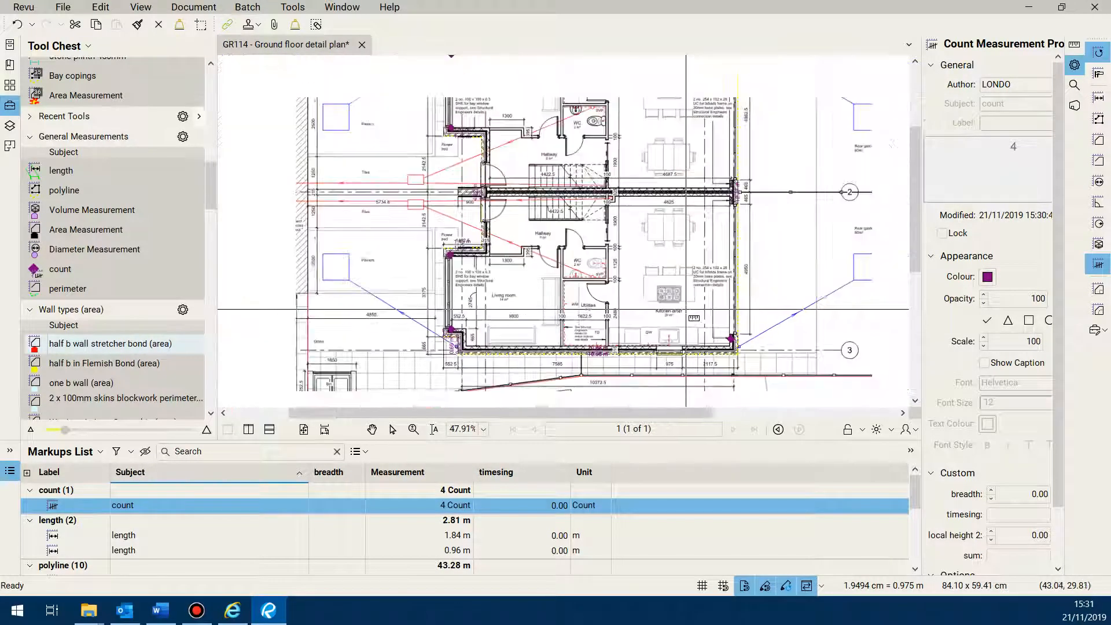
pyautogui.scroll(1, 688, 306)
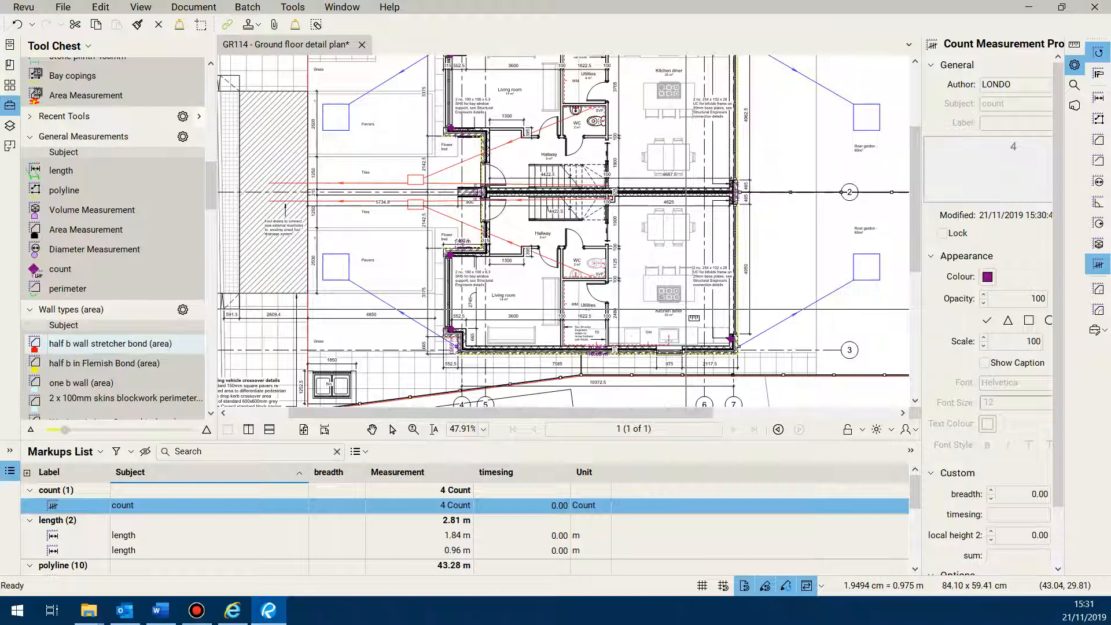
pyautogui.click(392, 428)
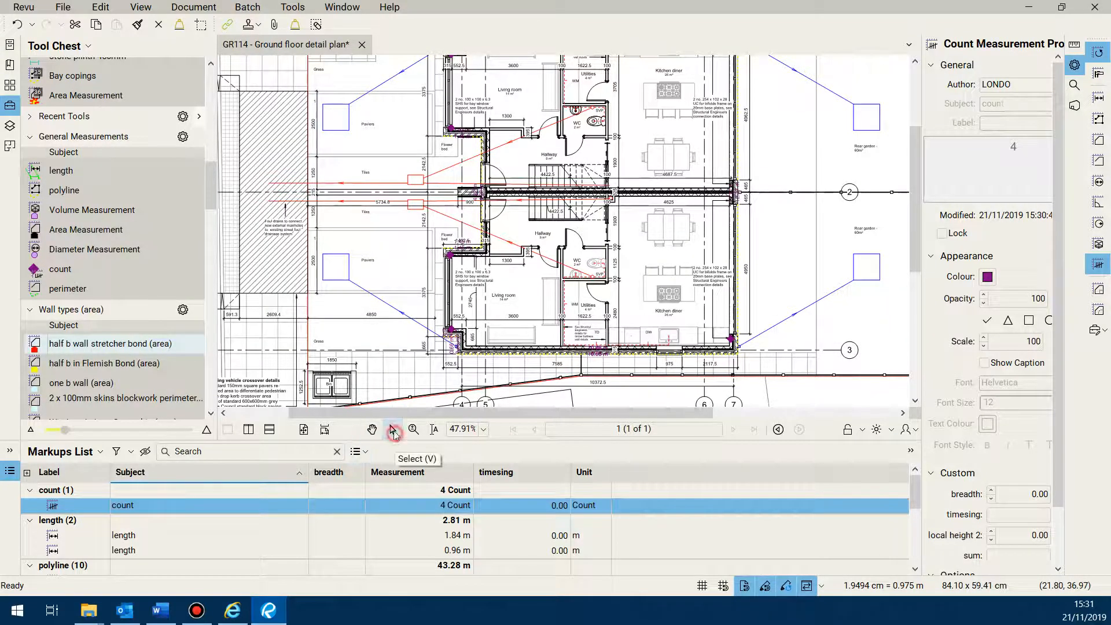
pyautogui.click(340, 316)
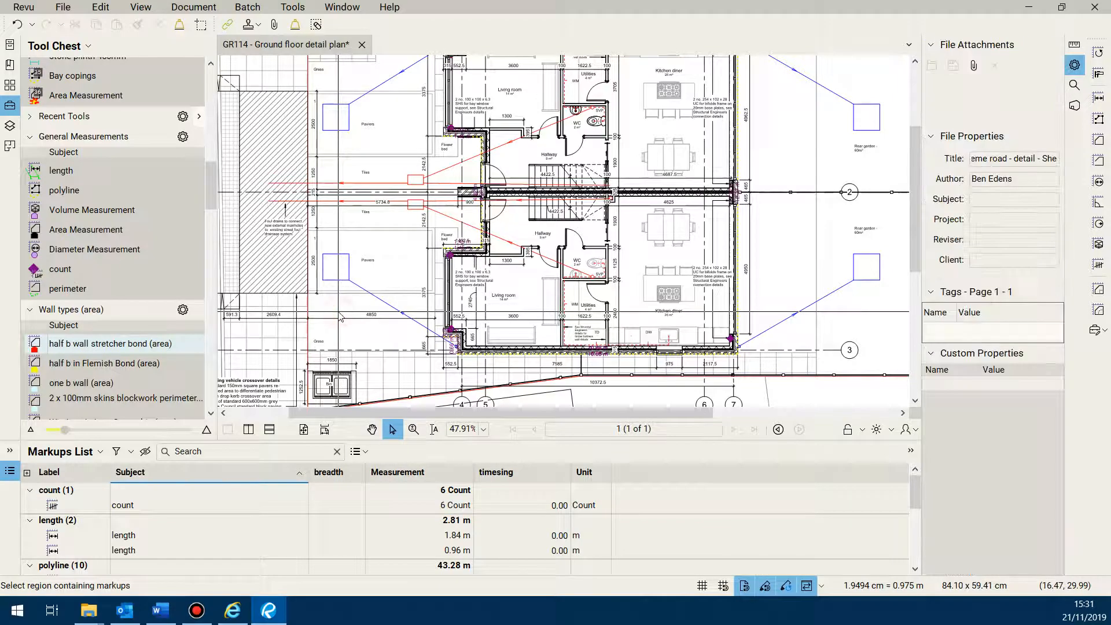
# Select the count in the Markups List and check its markers across both houses
pyautogui.click(130, 506)
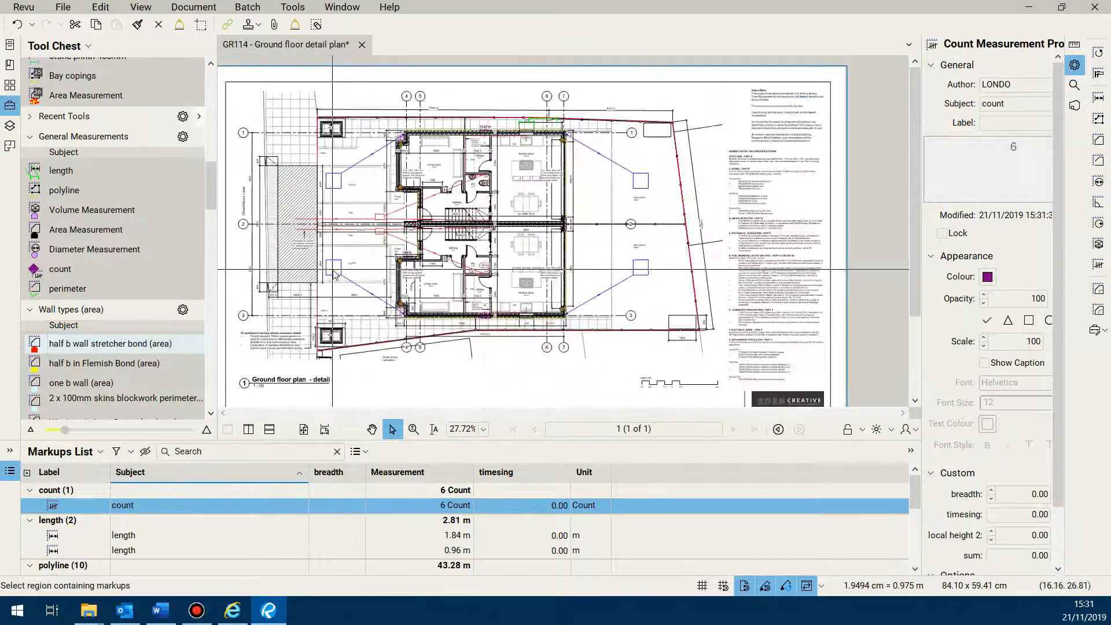
pyautogui.scroll(2, 362, 302)
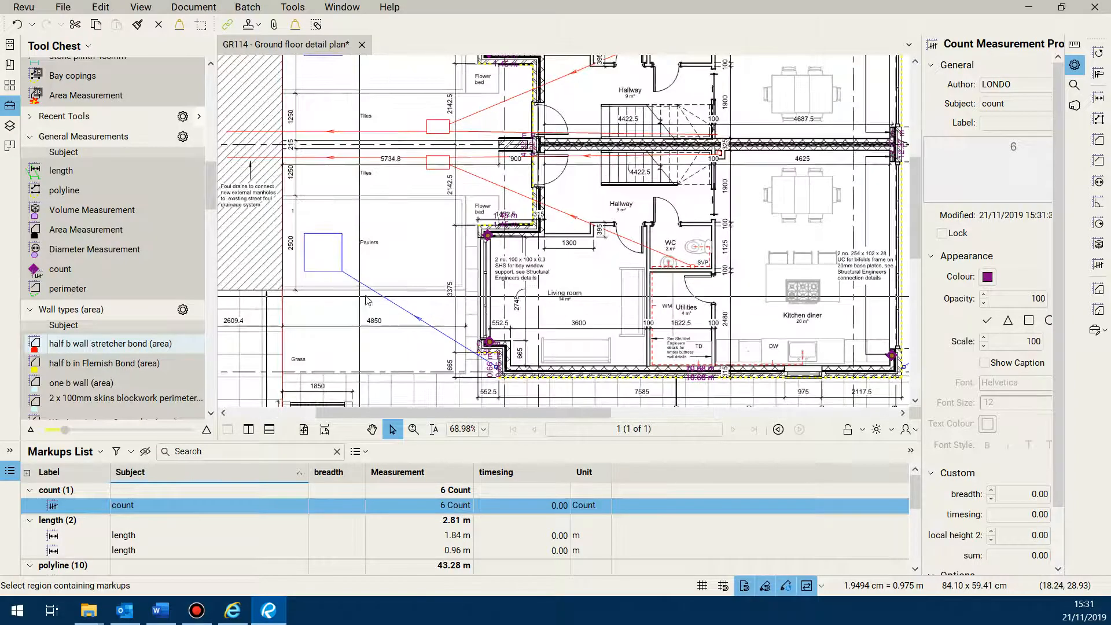
pyautogui.scroll(-1, 395, 284)
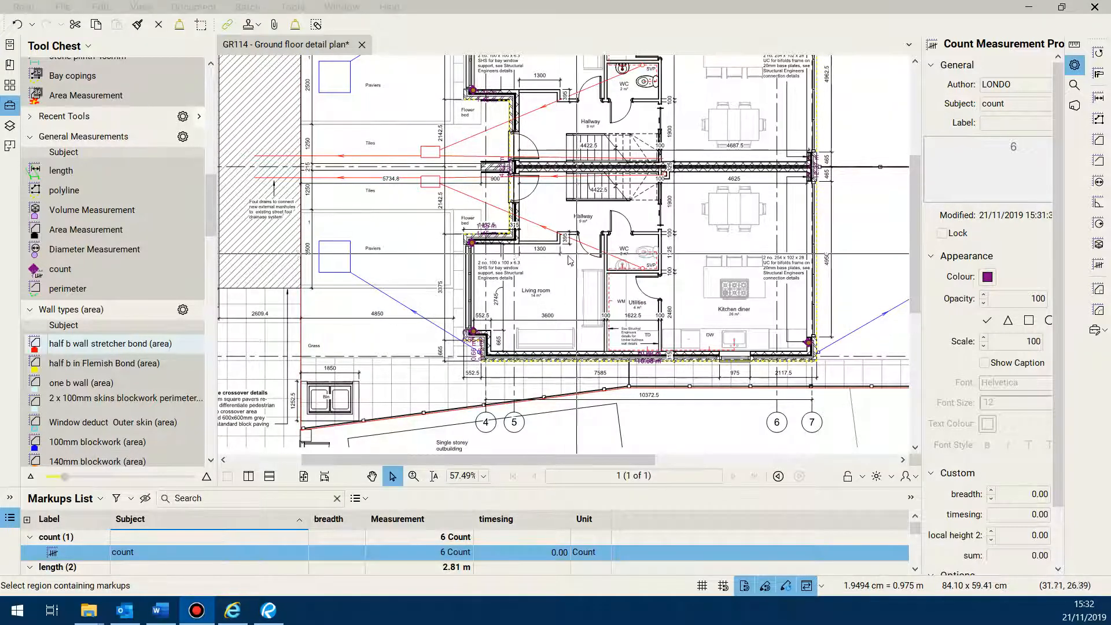
pyautogui.scroll(-2, 246, 346)
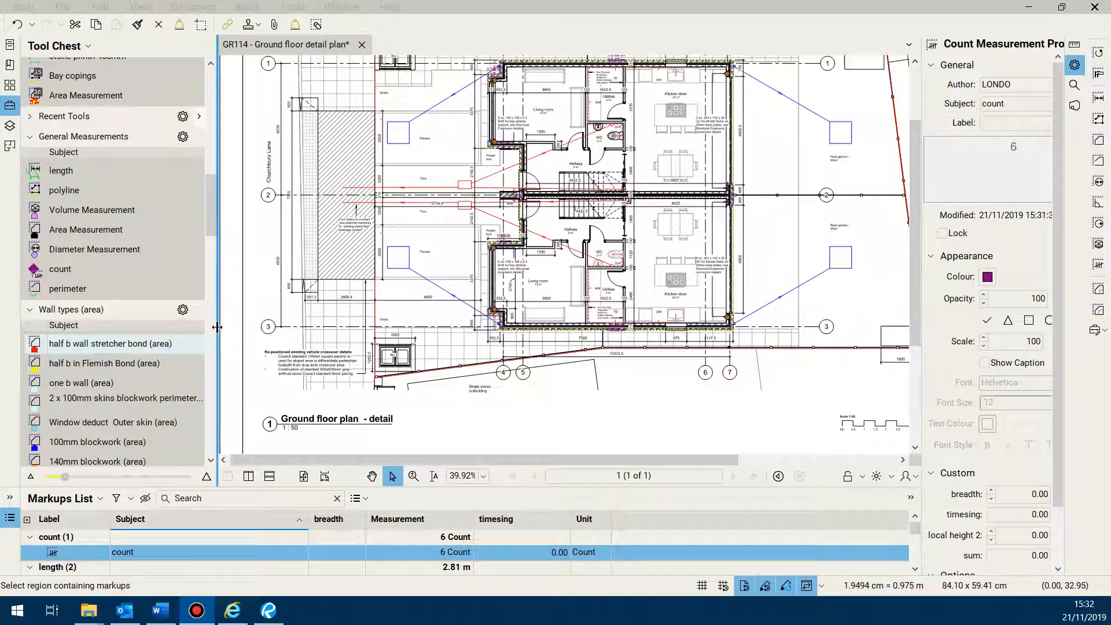
# Widen the Tool Chest and duplicate the half b wall stretcher bond (area) tool in Wall types (area)
pyautogui.moveTo(219, 338); pyautogui.dragTo(344, 317)
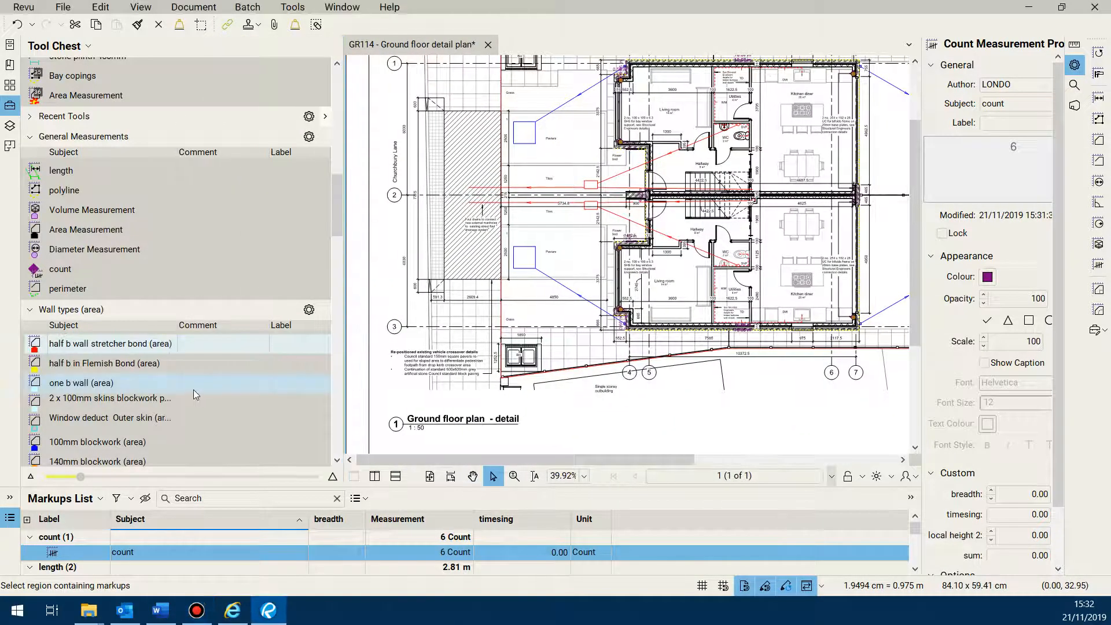
pyautogui.click(177, 291)
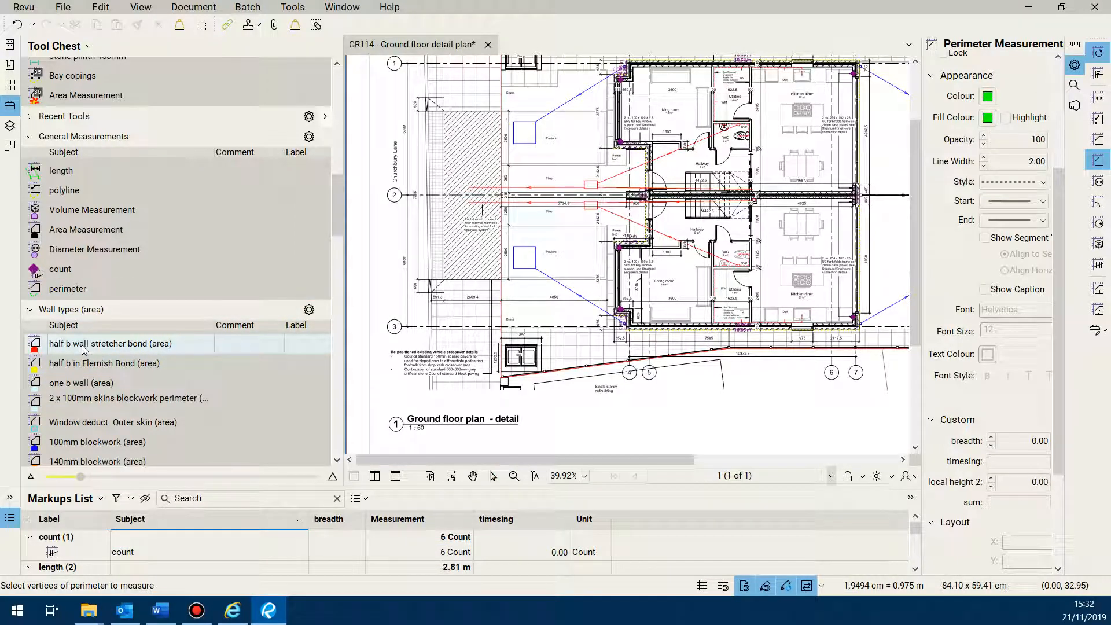
pyautogui.rightClick(81, 346)
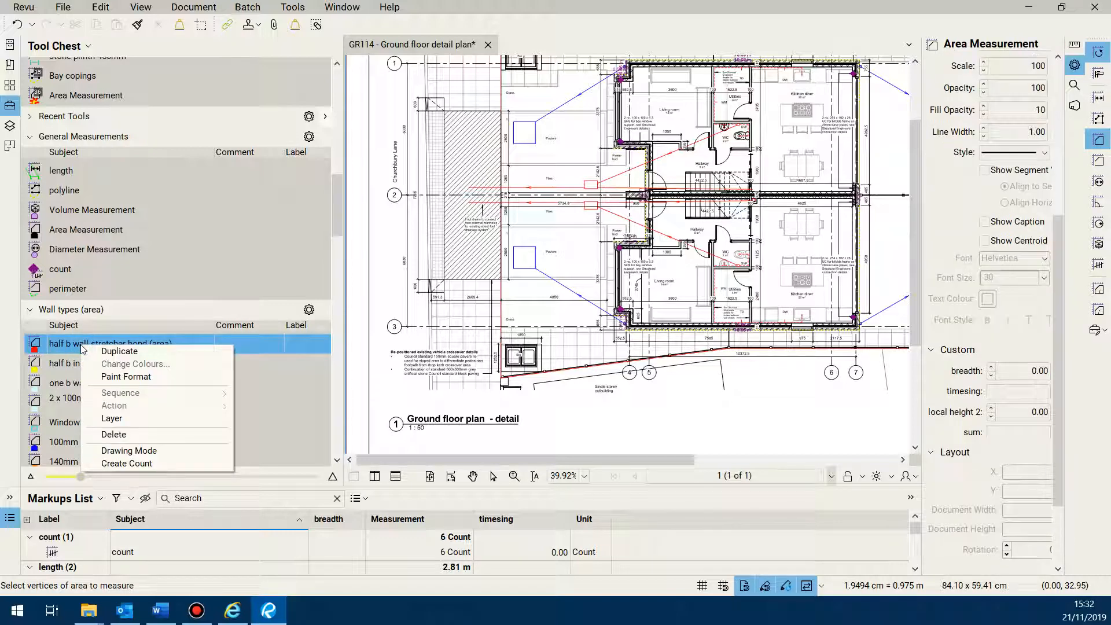
pyautogui.click(96, 352)
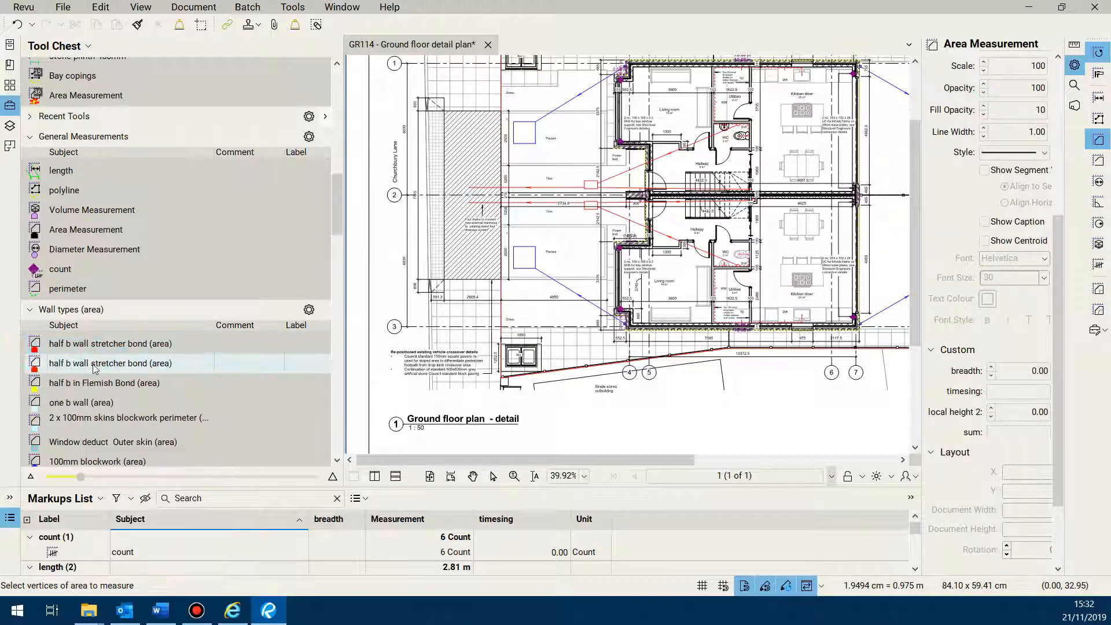
# Rename the duplicated wall tool as 2 brick wall in stretcher bond
pyautogui.doubleClick(94, 365)
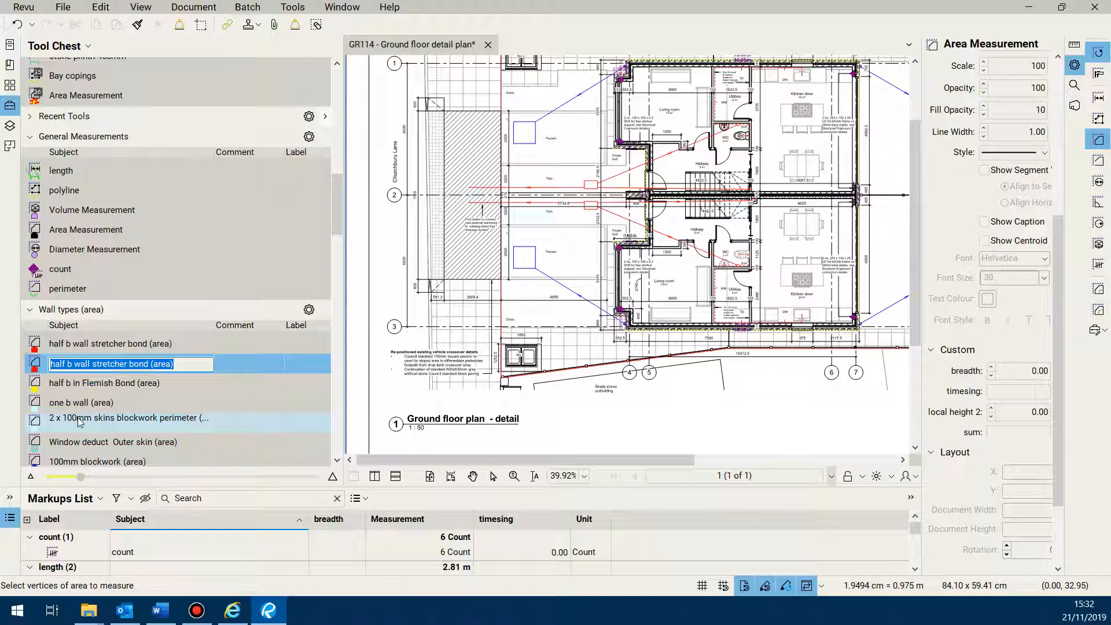
pyautogui.write('2 brick wall in')
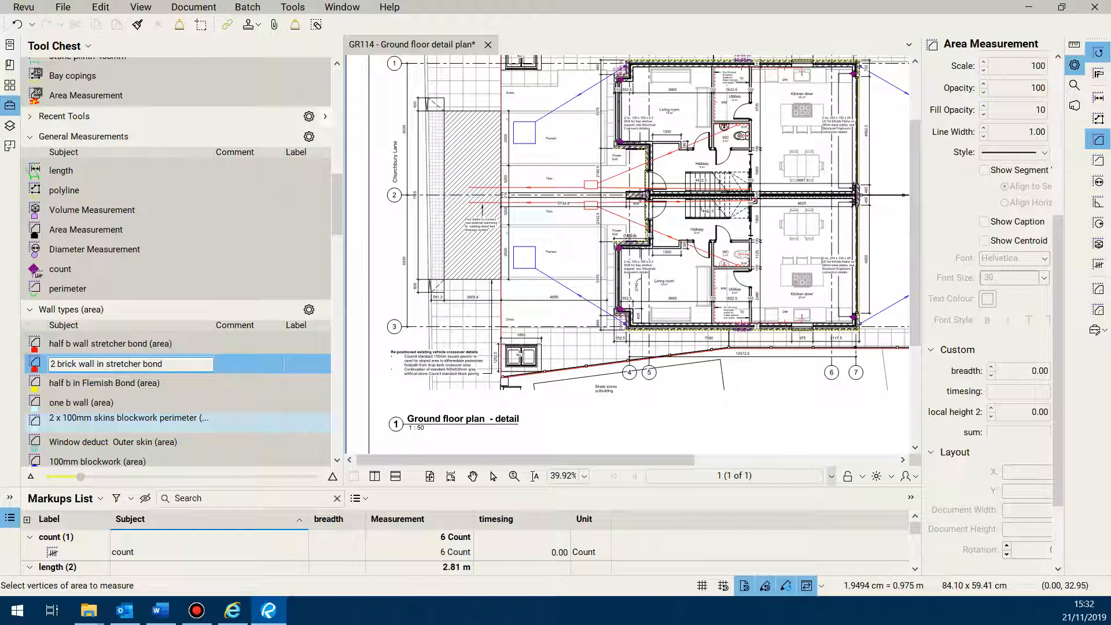
pyautogui.press('Return')
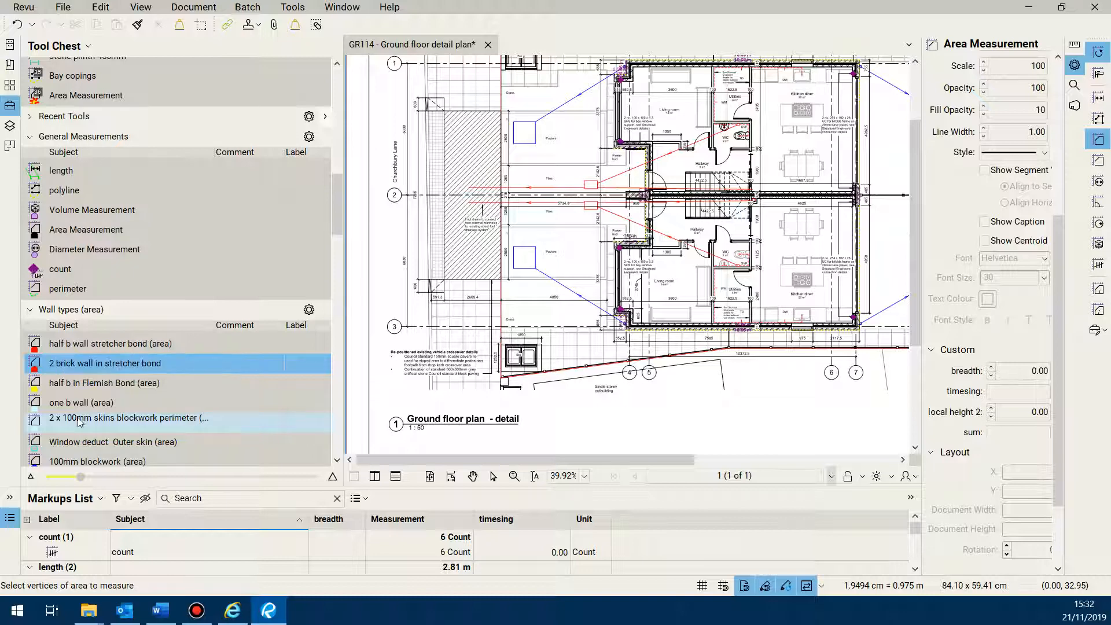
# Give the 2 brick wall in stretcher bond tool a green fill colour and a Brick hatch, widening its properties to fit
pyautogui.click(88, 364)
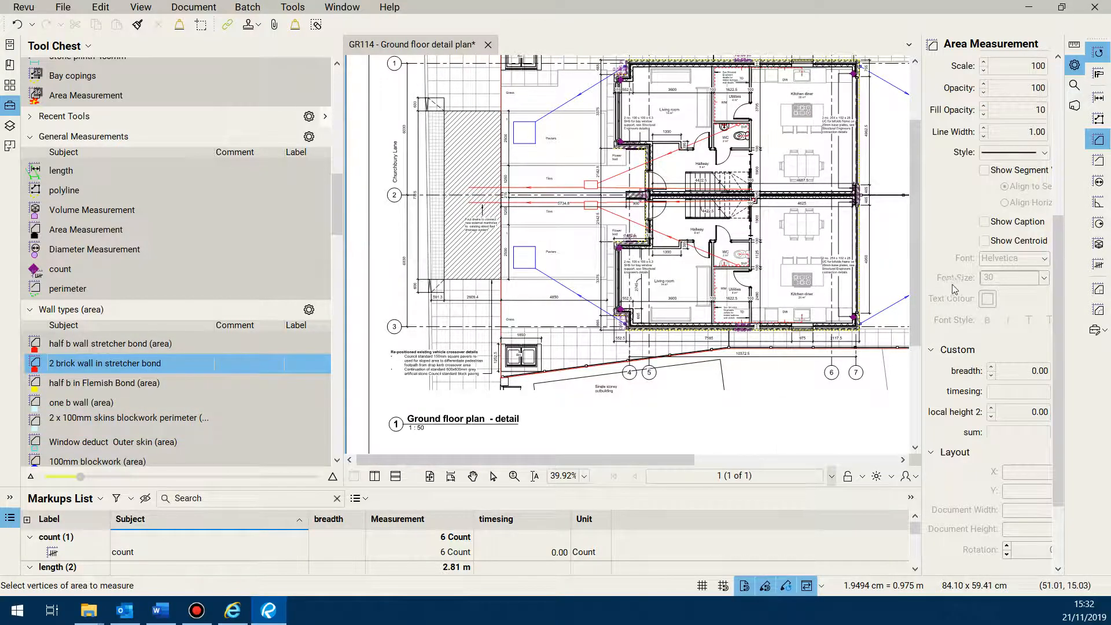
pyautogui.moveTo(919, 301); pyautogui.dragTo(816, 336)
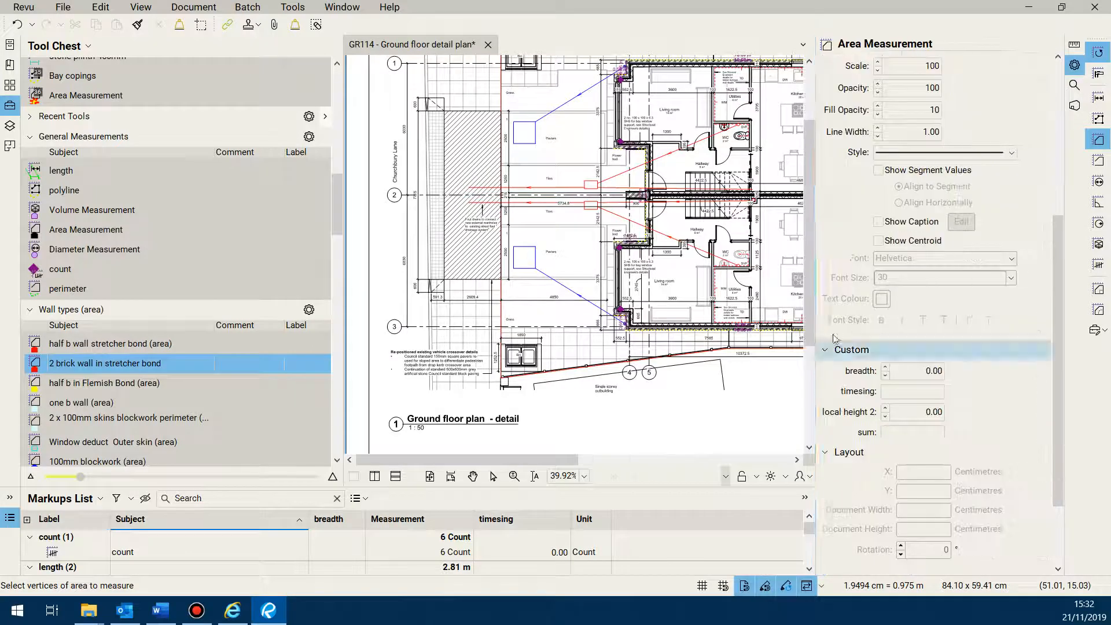
pyautogui.scroll(5, 886, 333)
pyautogui.click(882, 298)
pyautogui.click(903, 337)
pyautogui.click(1011, 319)
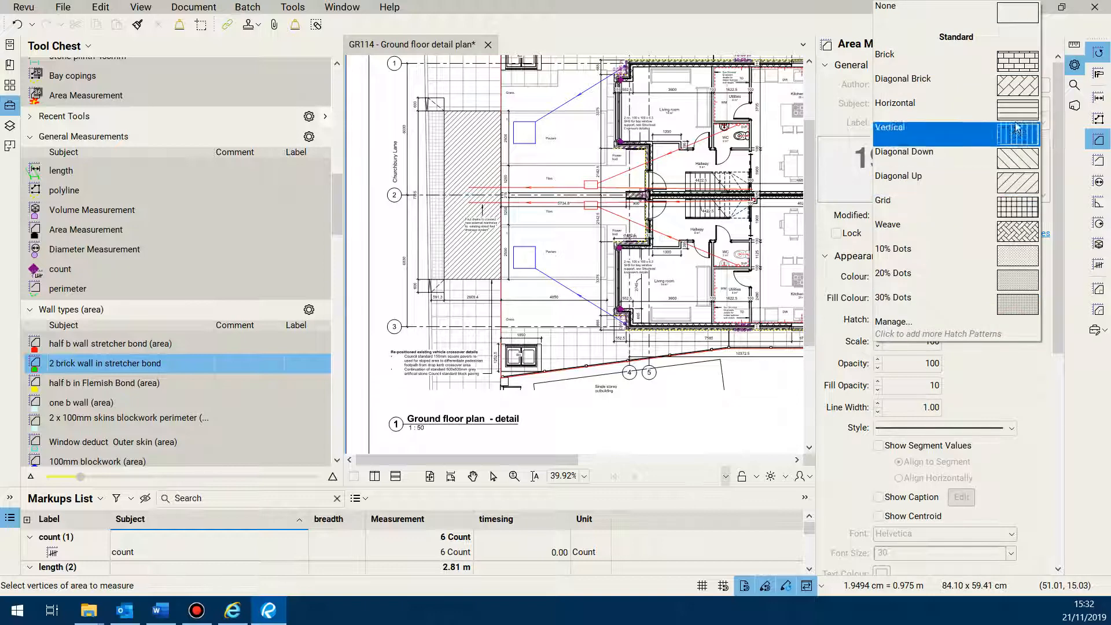
pyautogui.click(1012, 62)
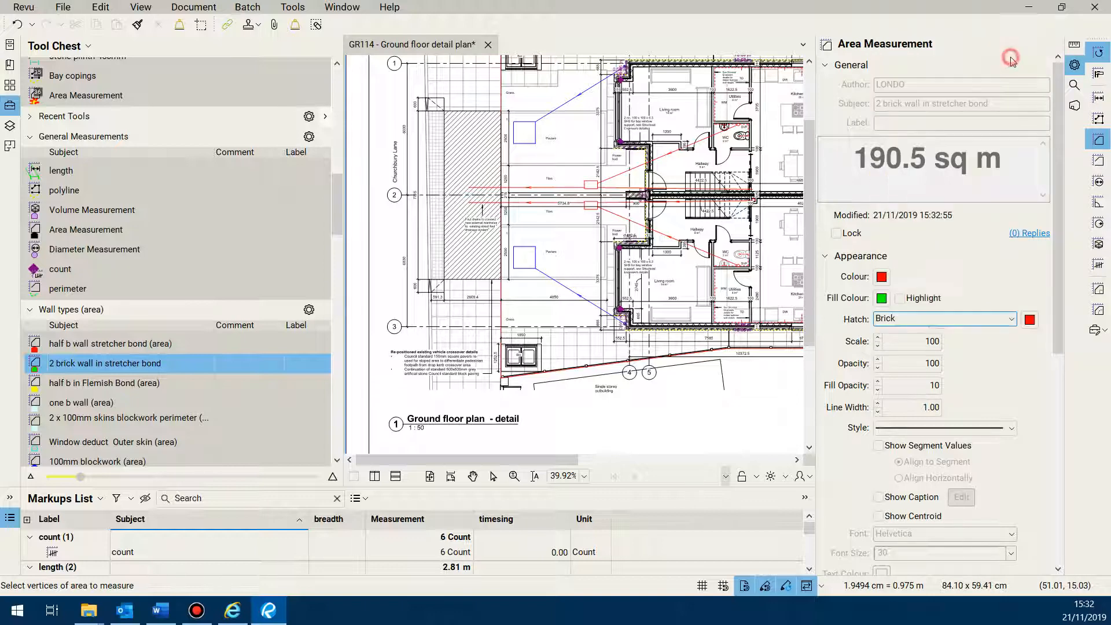
pyautogui.click(882, 299)
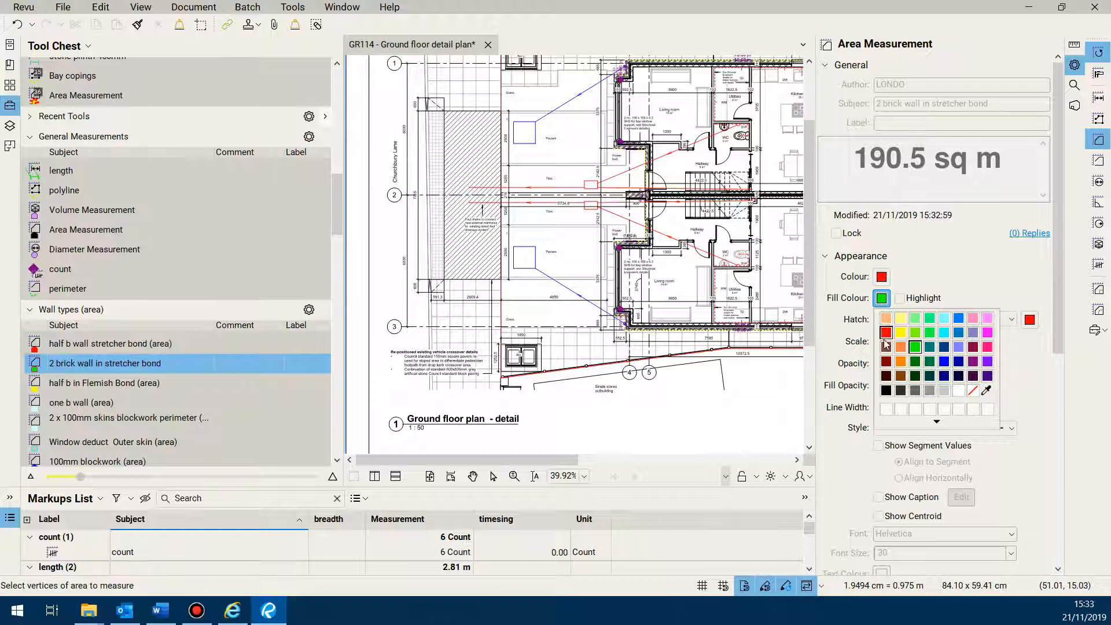
pyautogui.click(290, 400)
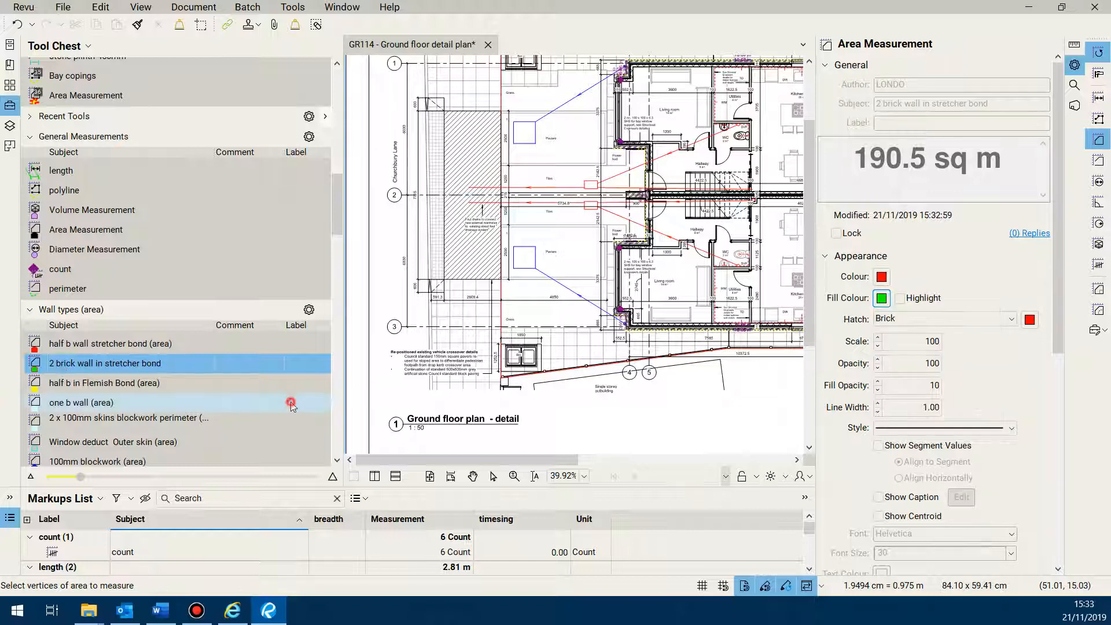
# Measure a rectangular area of about 14.19 sq m with the 2 brick wall in stretcher bond tool near grid line 3
pyautogui.click(174, 362)
pyautogui.moveTo(442, 316); pyautogui.dragTo(534, 390)
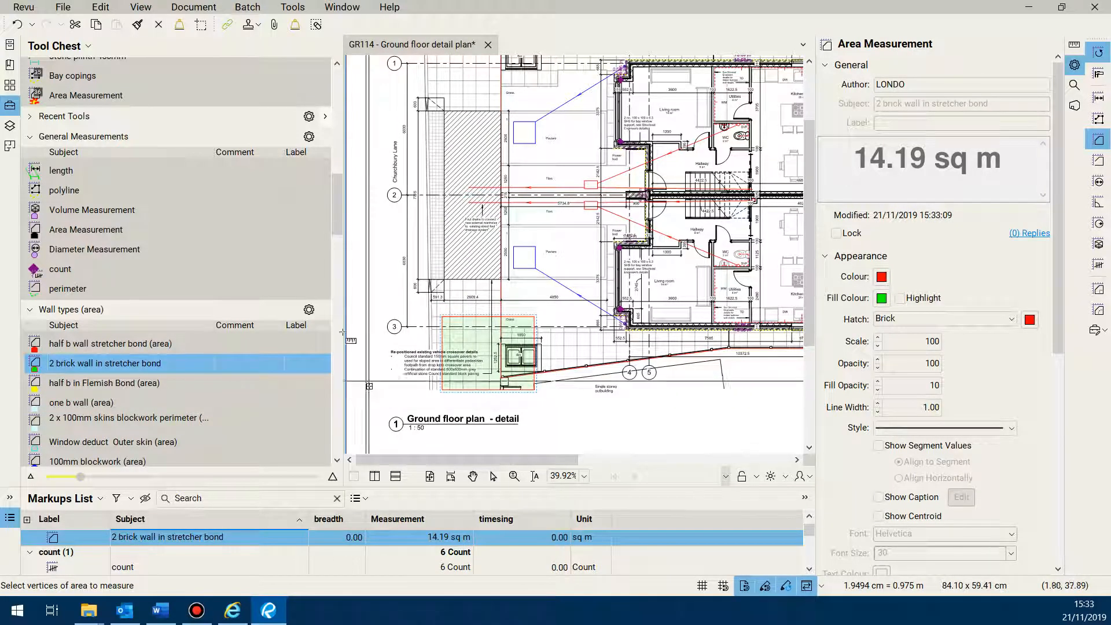
# Open the profile commands and choose one for the current workspace
pyautogui.click(17, 13)
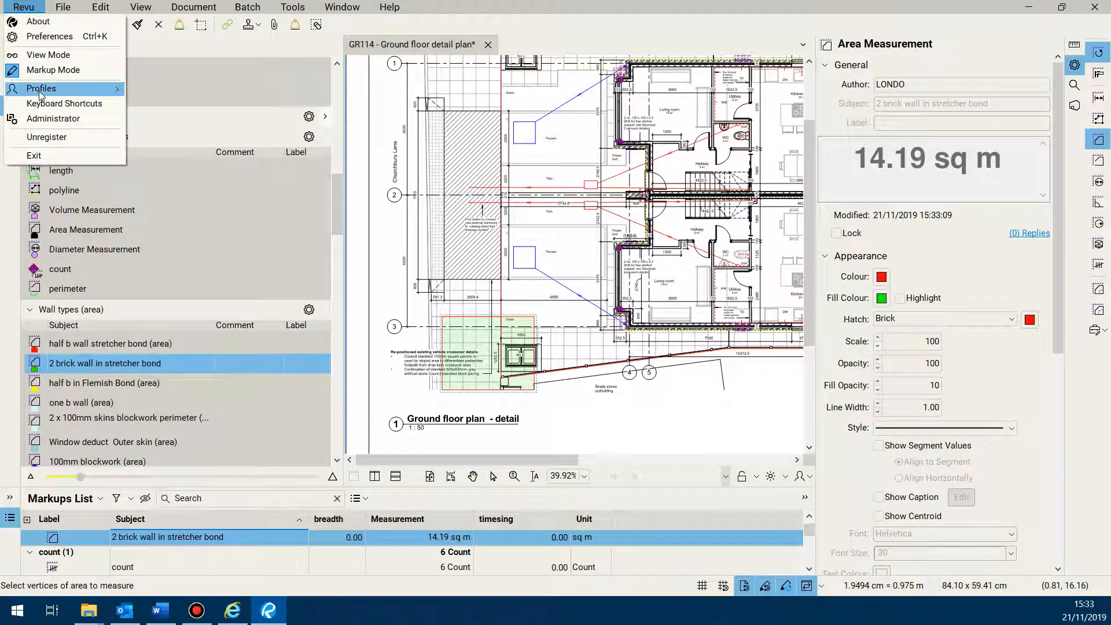
pyautogui.moveTo(64, 88)
pyautogui.click(173, 154)
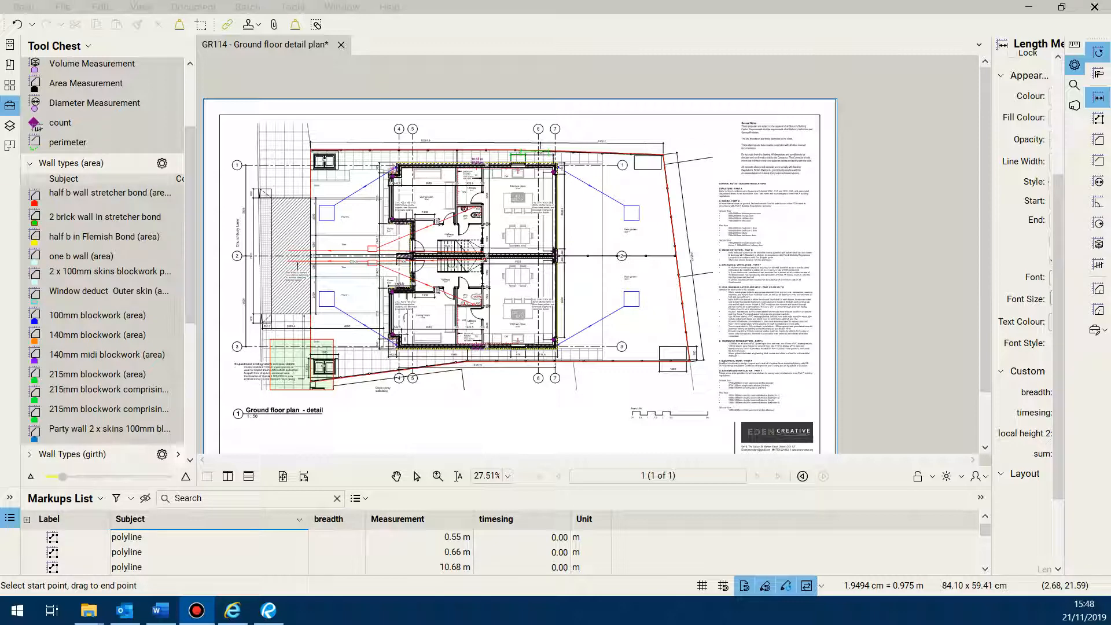
# Collapse the Wall types (area) and Stone & Accessories tool sets to review the tool set list, and expand Wall types (area) again
pyautogui.moveTo(194, 220); pyautogui.dragTo(195, 152)
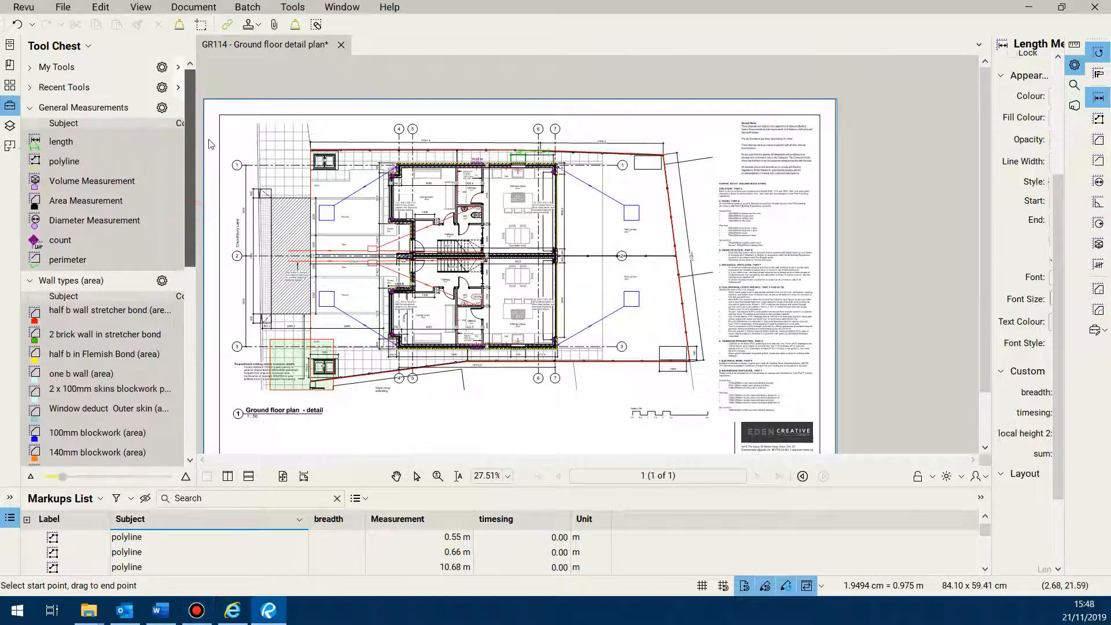
pyautogui.click(29, 283)
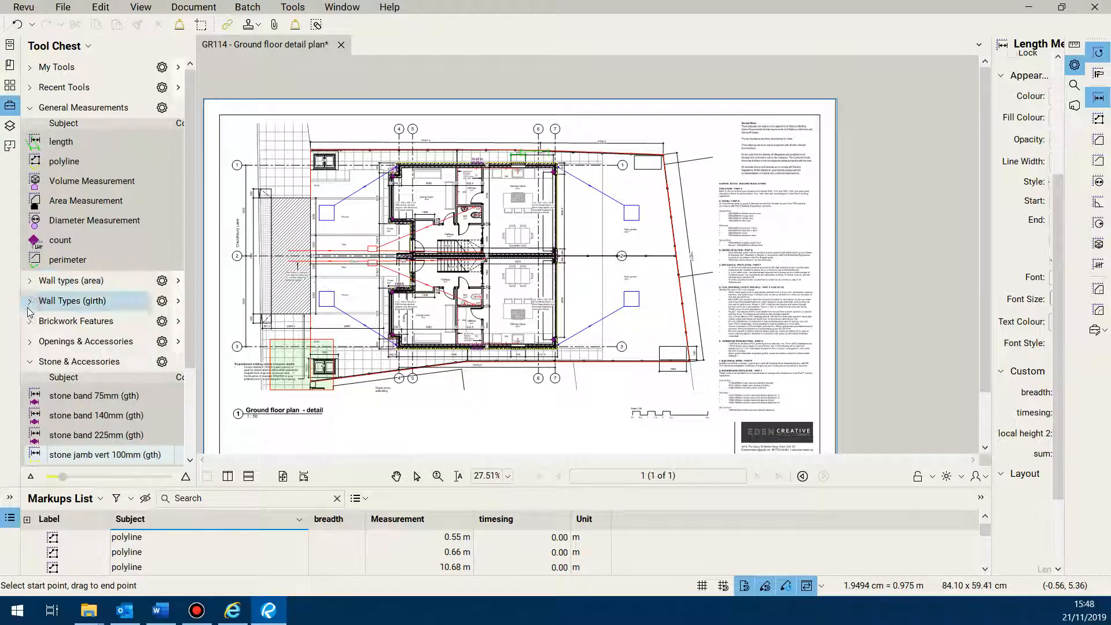
pyautogui.click(30, 363)
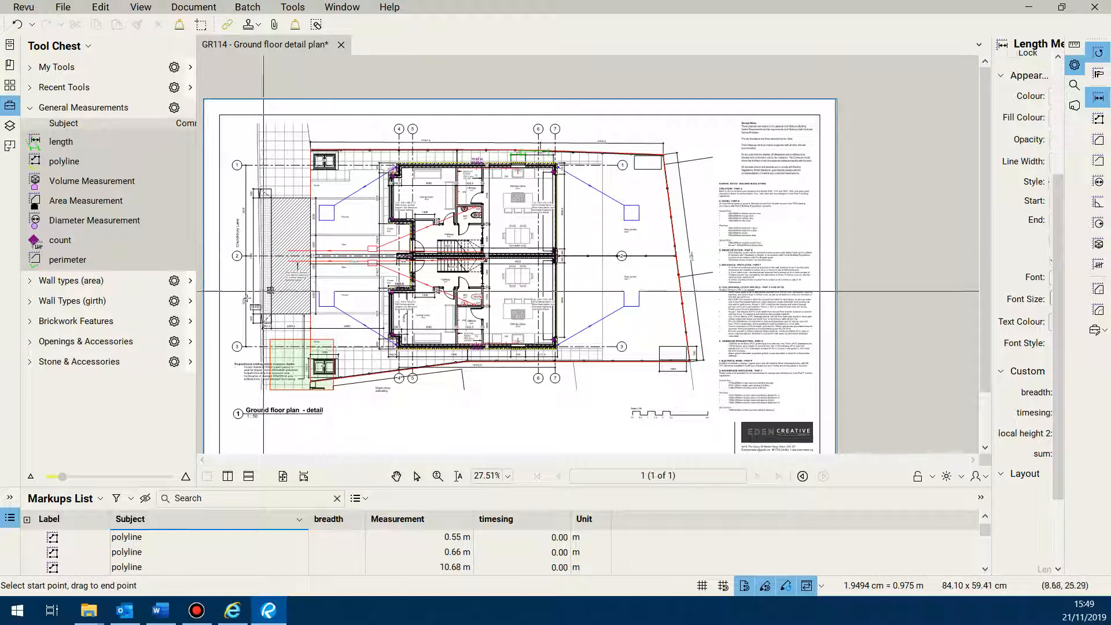
pyautogui.click(30, 281)
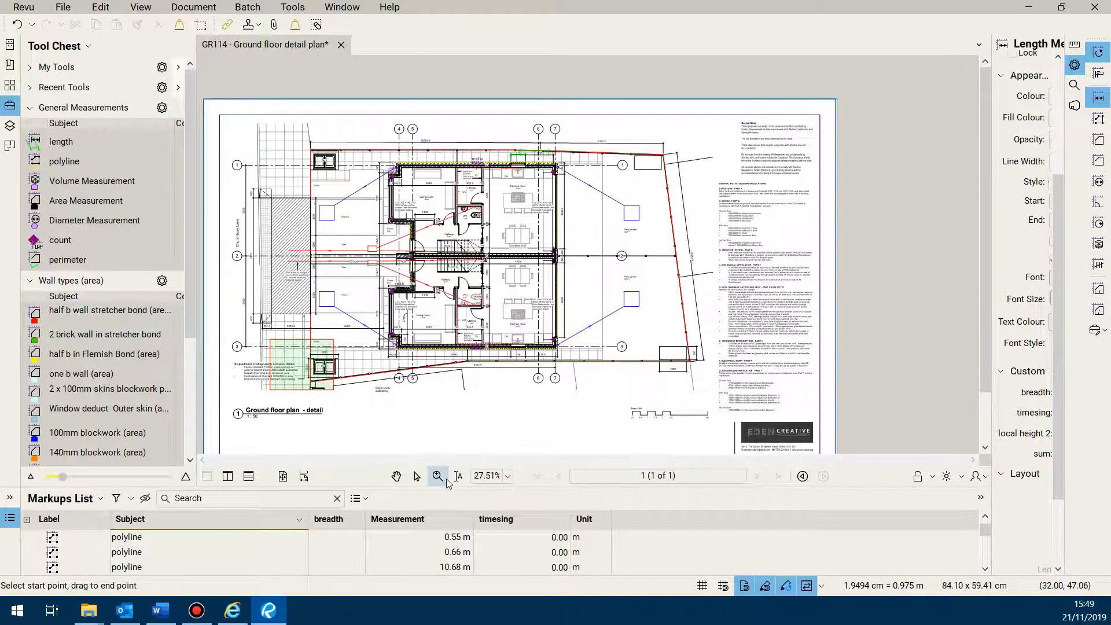
# Enlarge the Markups List and the Properties area, and select the first polyline measurement to show its general properties
pyautogui.moveTo(426, 485); pyautogui.dragTo(432, 306)
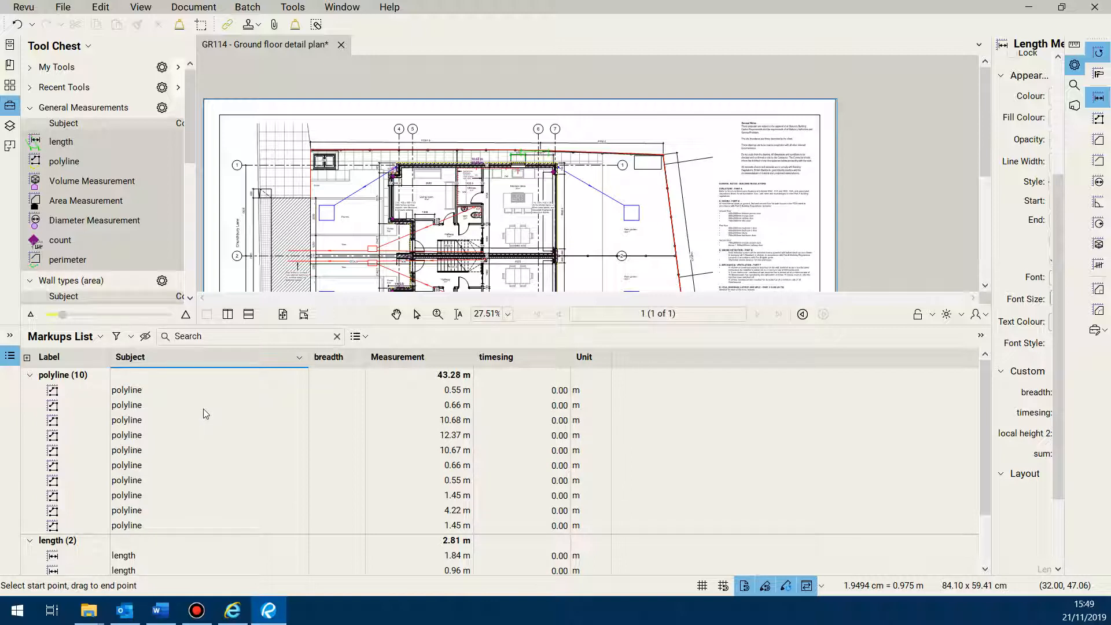
pyautogui.moveTo(991, 221); pyautogui.dragTo(880, 221)
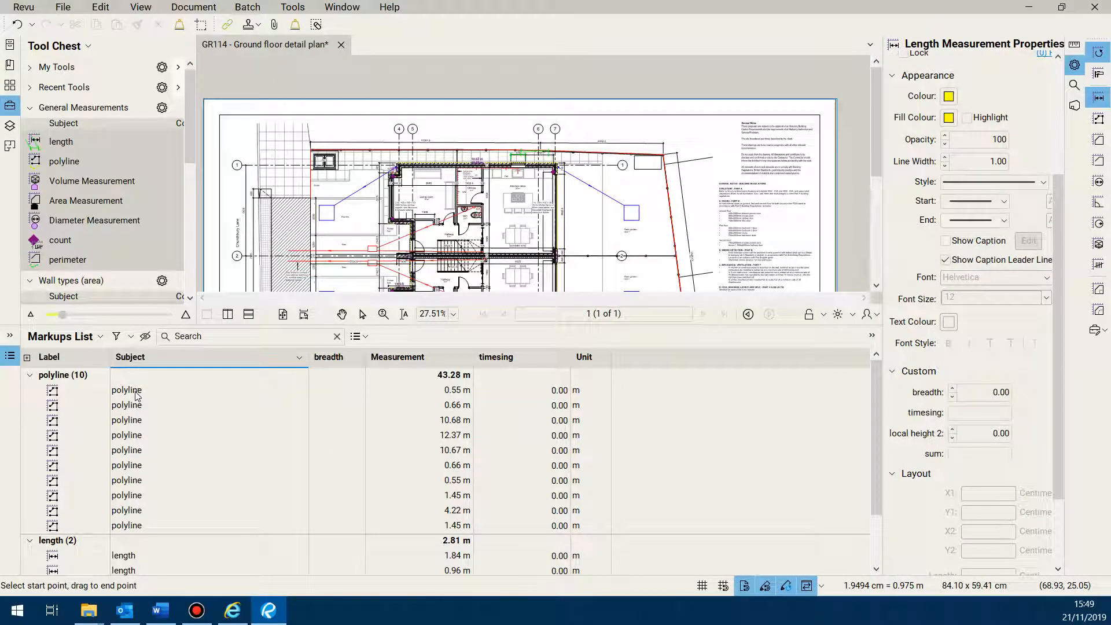
pyautogui.click(137, 395)
pyautogui.click(136, 395)
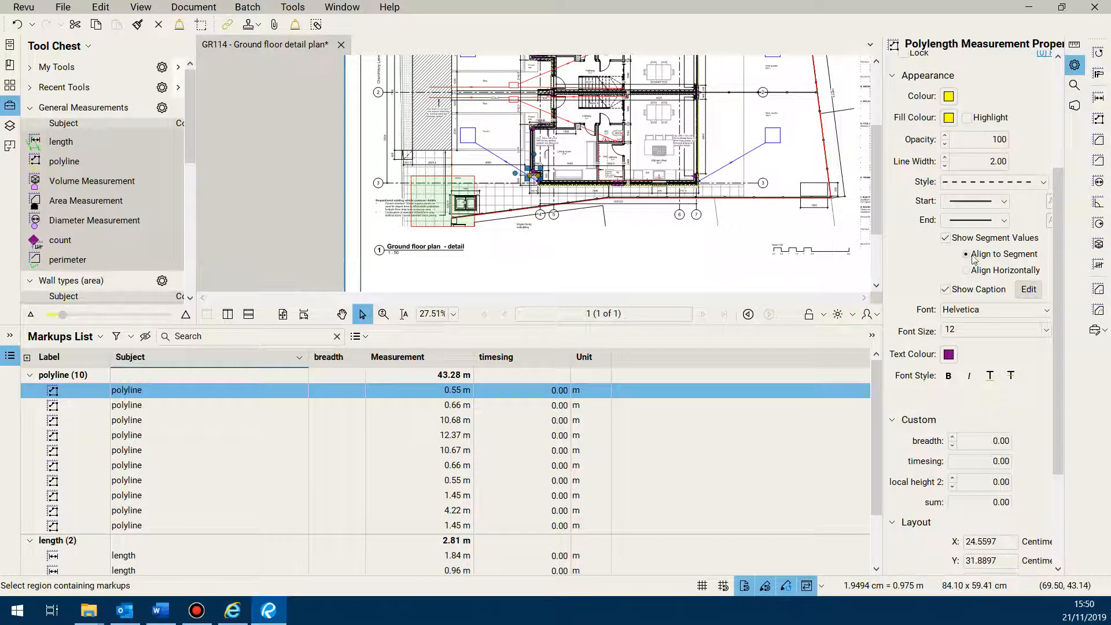
pyautogui.scroll(1, 1008, 254)
pyautogui.scroll(3, 1007, 254)
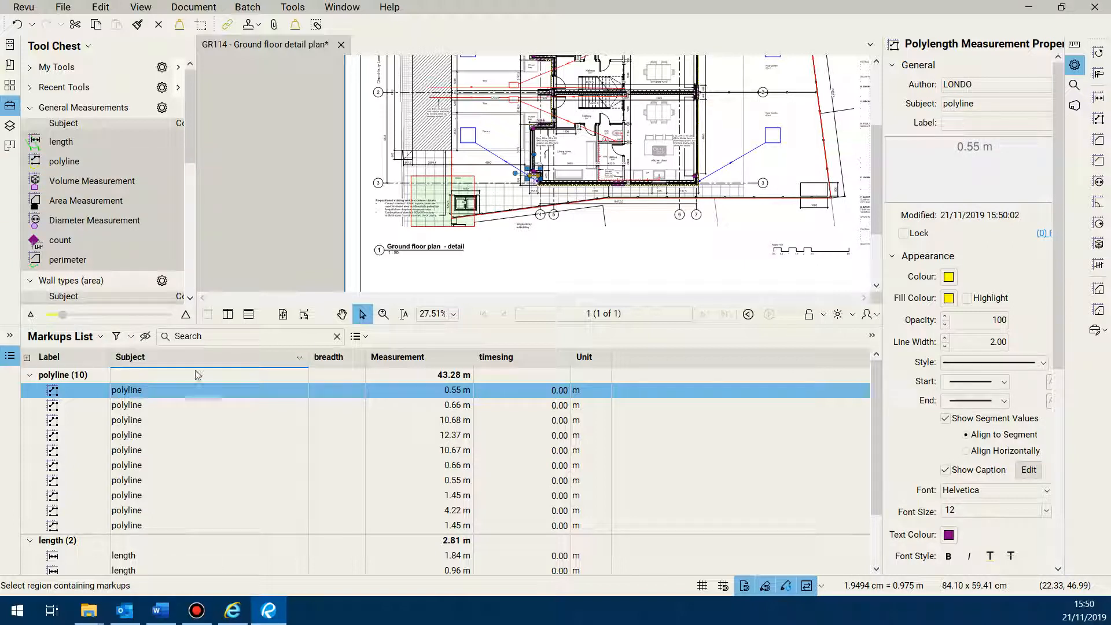
# Change the selected polyline's subject to base of perimeter and check its grouping in the Markups List
pyautogui.doubleClick(985, 105)
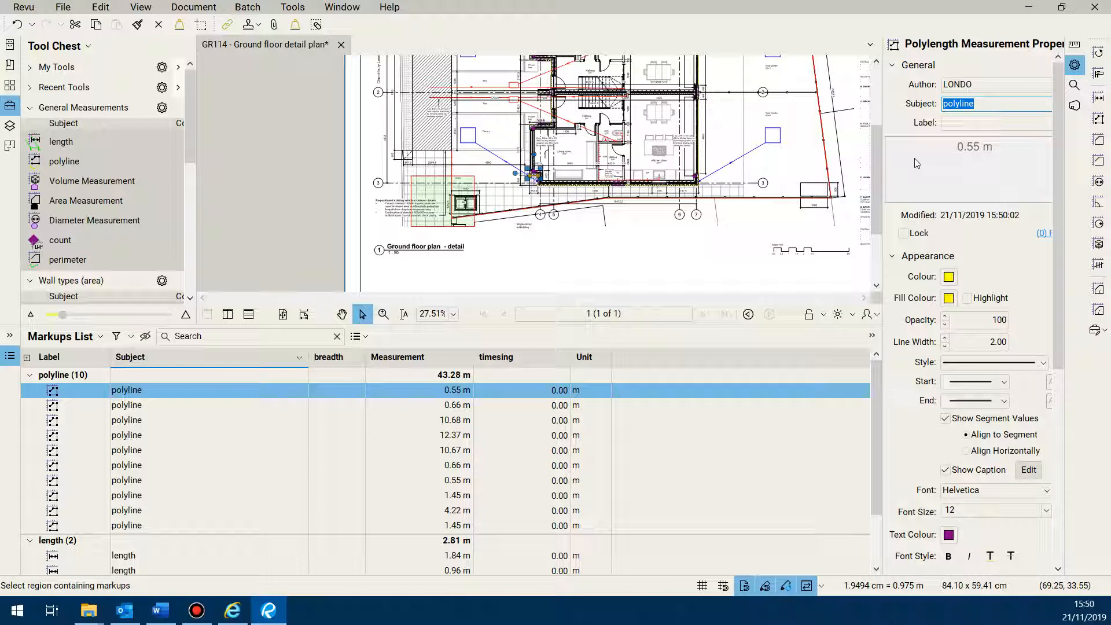
pyautogui.write('base or')
pyautogui.press('BackSpace')
pyautogui.write('f perimeter')
pyautogui.press('Return')
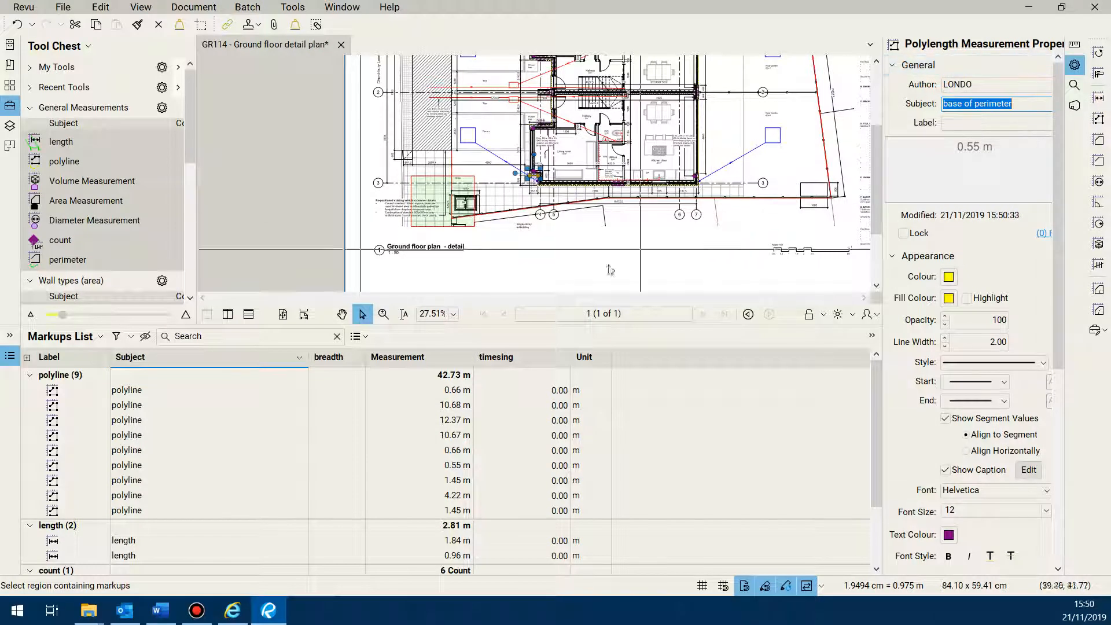
pyautogui.scroll(-3, 259, 414)
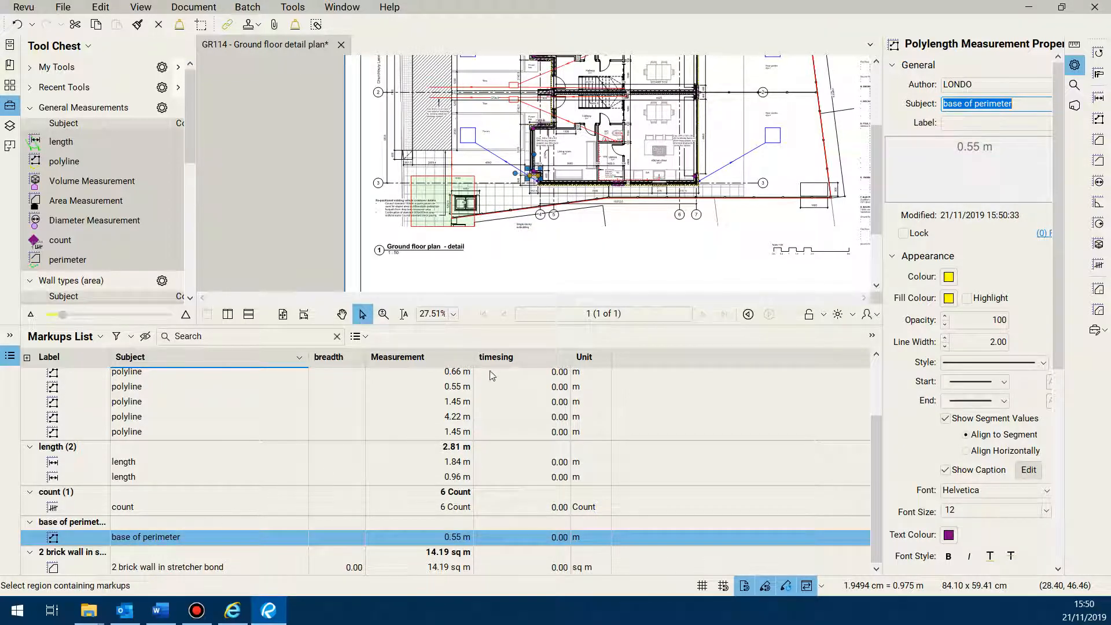
pyautogui.scroll(2, 381, 461)
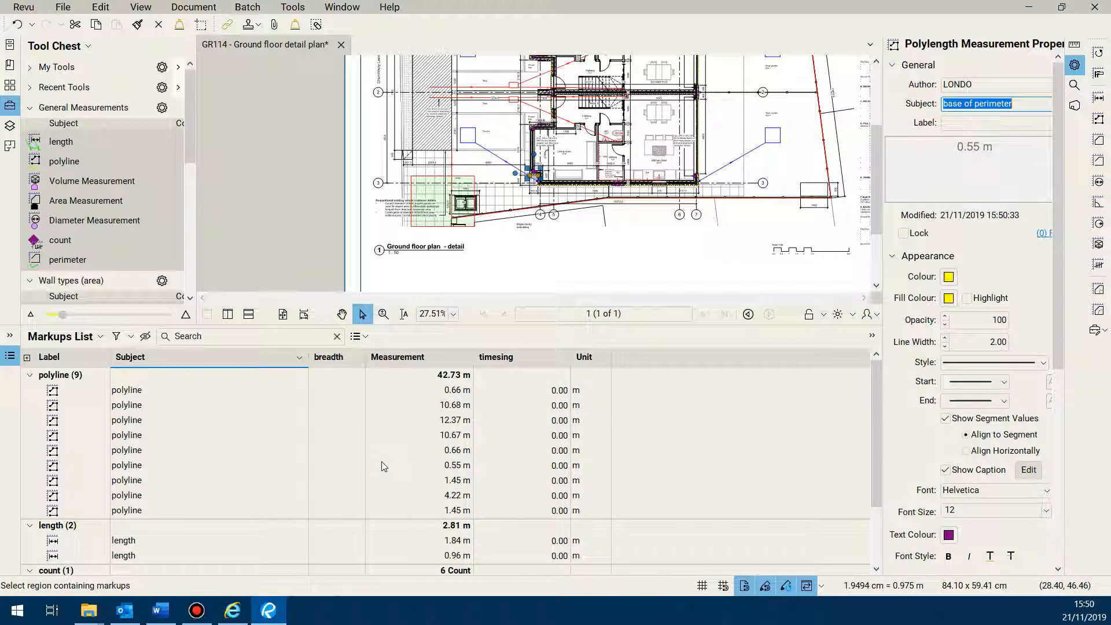
# Select all the remaining polyline measurements and change their subject to base of perimeter together
pyautogui.click(127, 391)
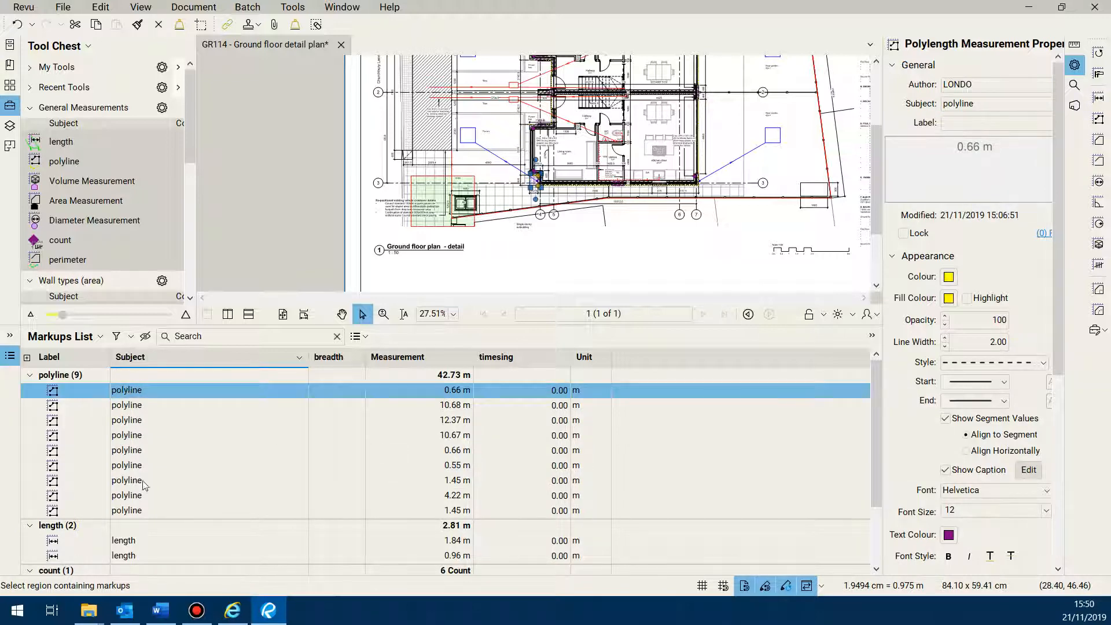
pyautogui.keyDown('shift'); pyautogui.click(134, 509); pyautogui.keyUp('shift')
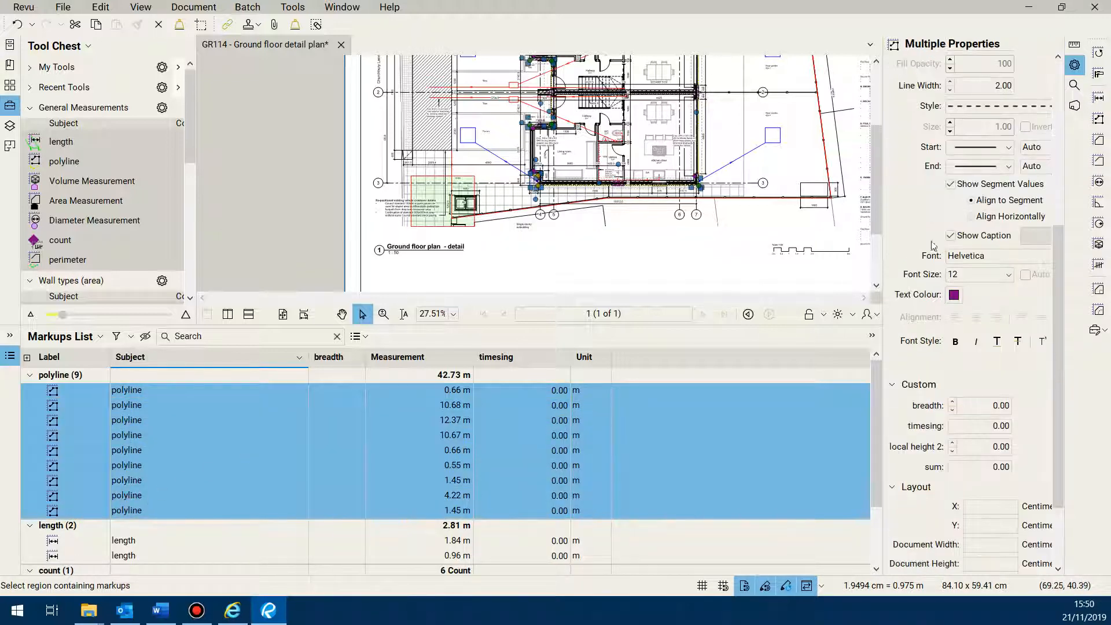
pyautogui.moveTo(1056, 267); pyautogui.dragTo(1070, 103)
pyautogui.doubleClick(995, 104)
pyautogui.write('base of p')
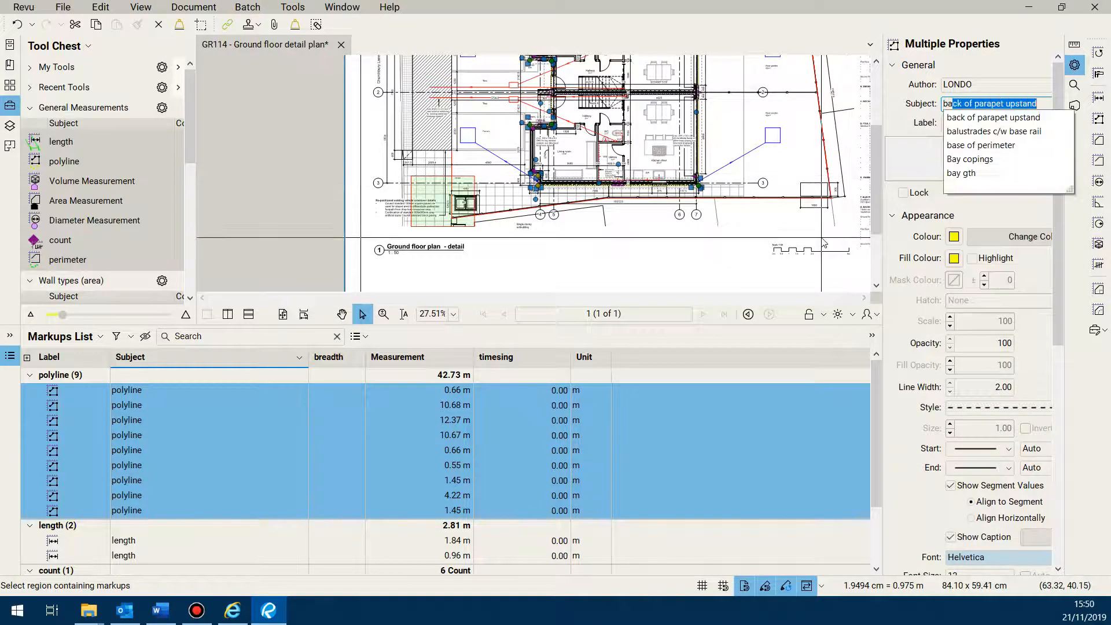
pyautogui.write('erimeter')
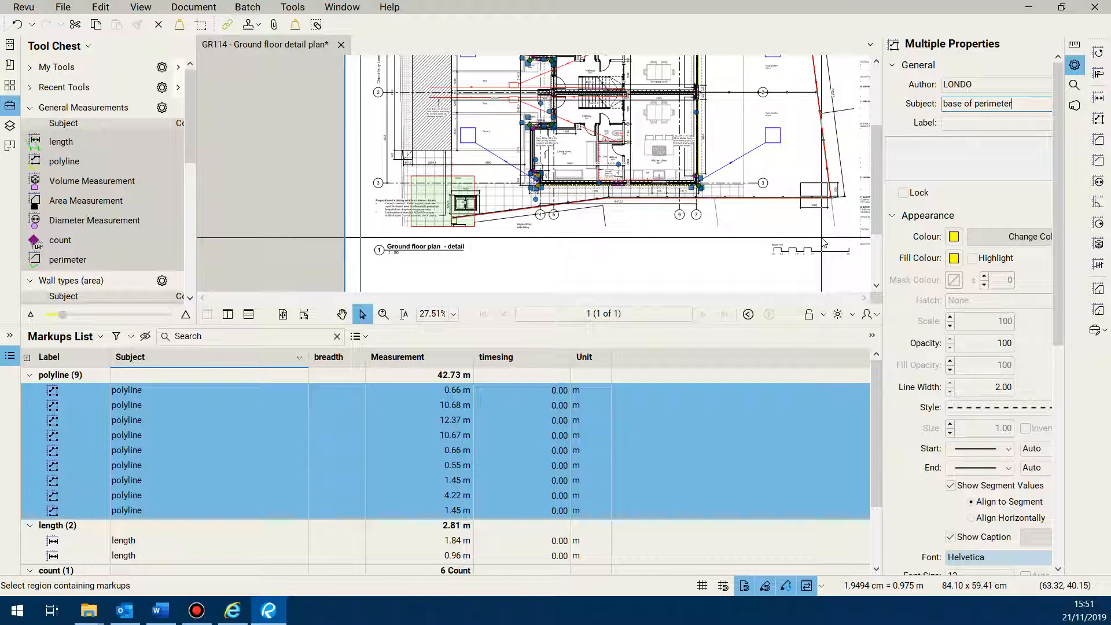
pyautogui.press('Return')
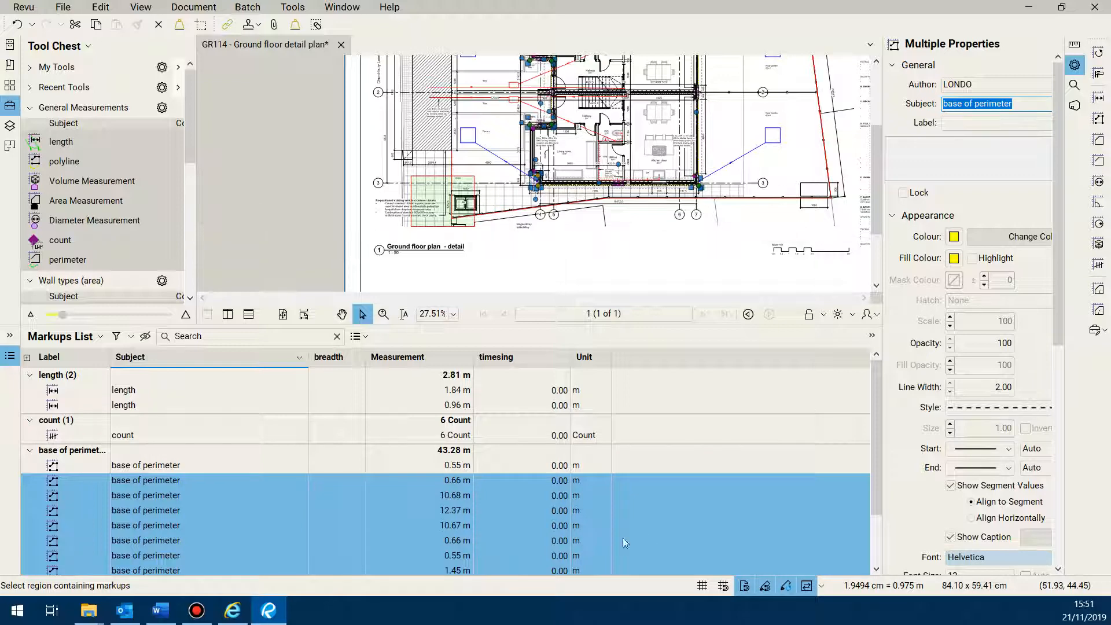
pyautogui.scroll(-1, 294, 450)
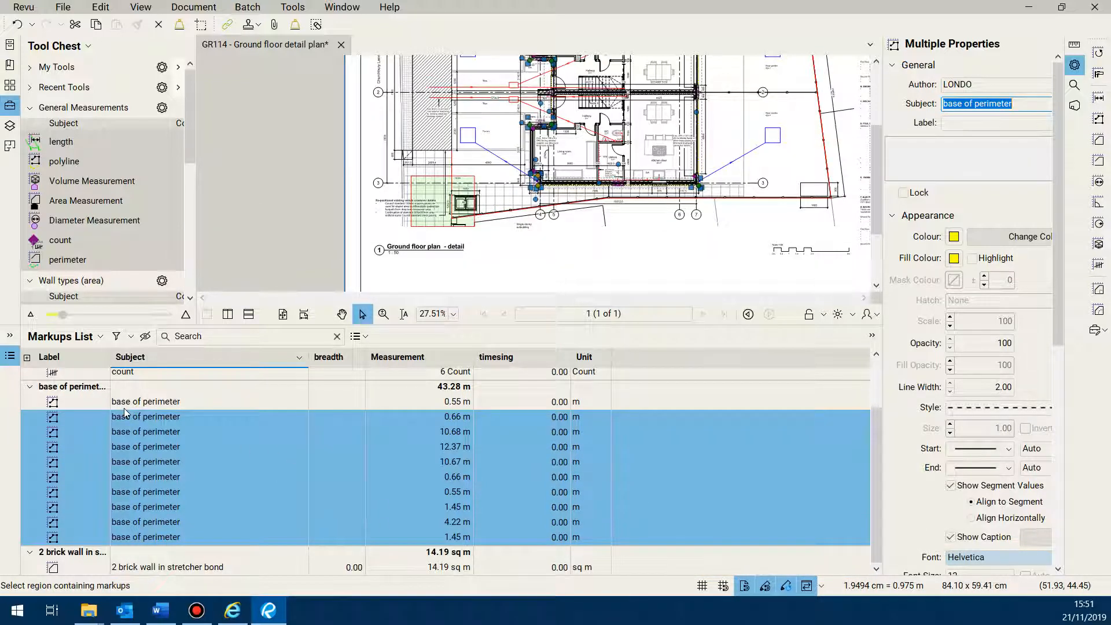
pyautogui.scroll(1, 182, 439)
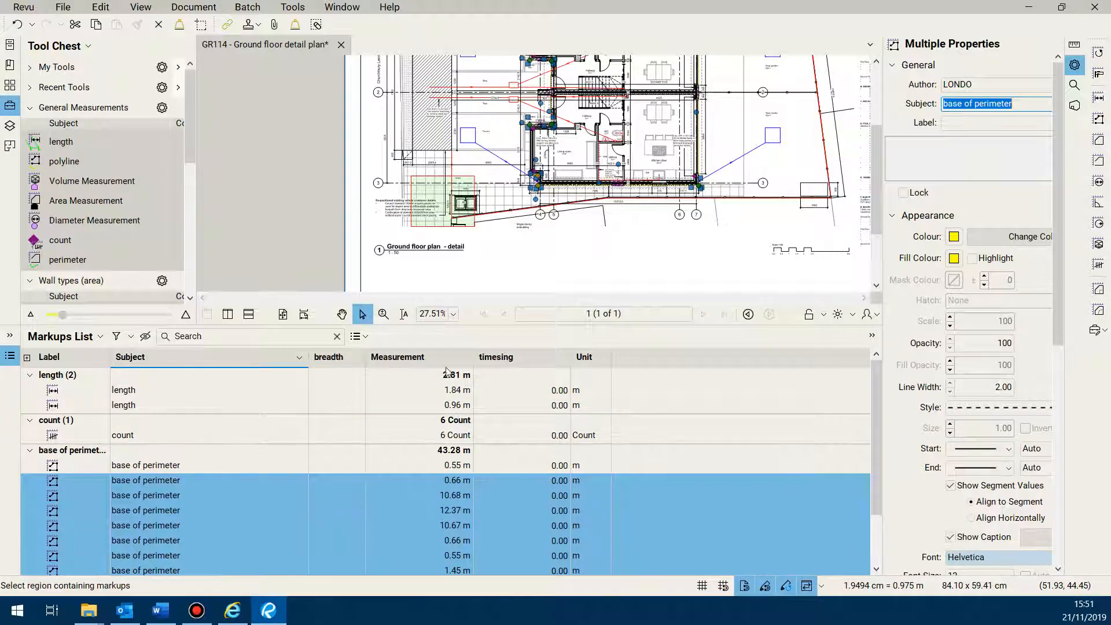
pyautogui.scroll(-3, 539, 221)
# Examine the selected base of perimeter polylines around both houses, reducing the Markups List height to see more of the plan
pyautogui.scroll(5, 539, 221)
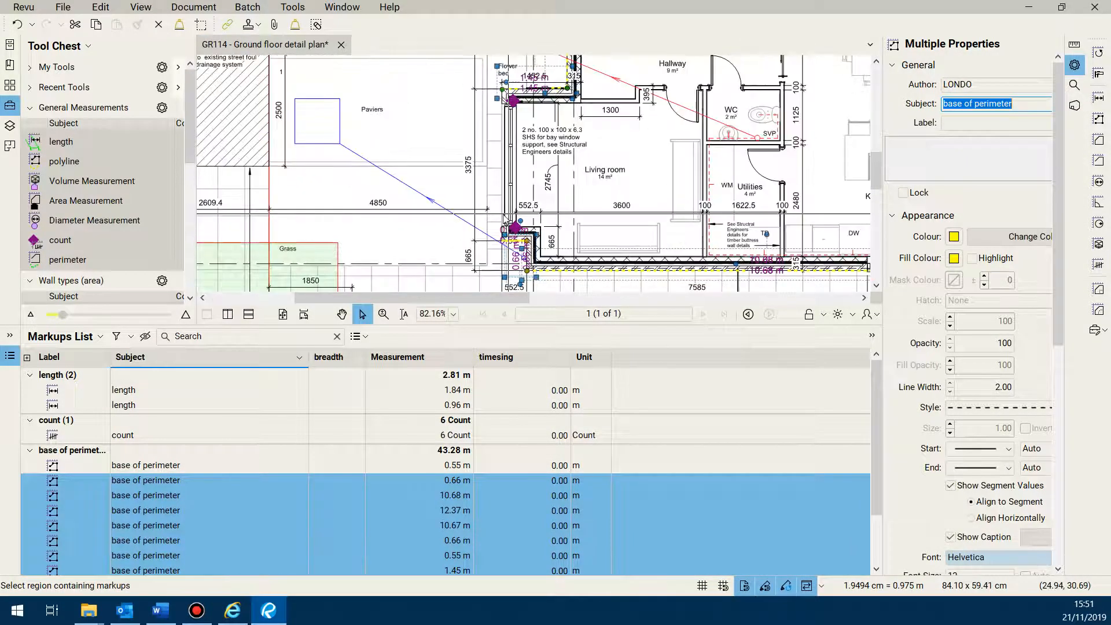
pyautogui.scroll(-3, 455, 221)
pyautogui.scroll(3, 401, 251)
pyautogui.scroll(-1, 401, 251)
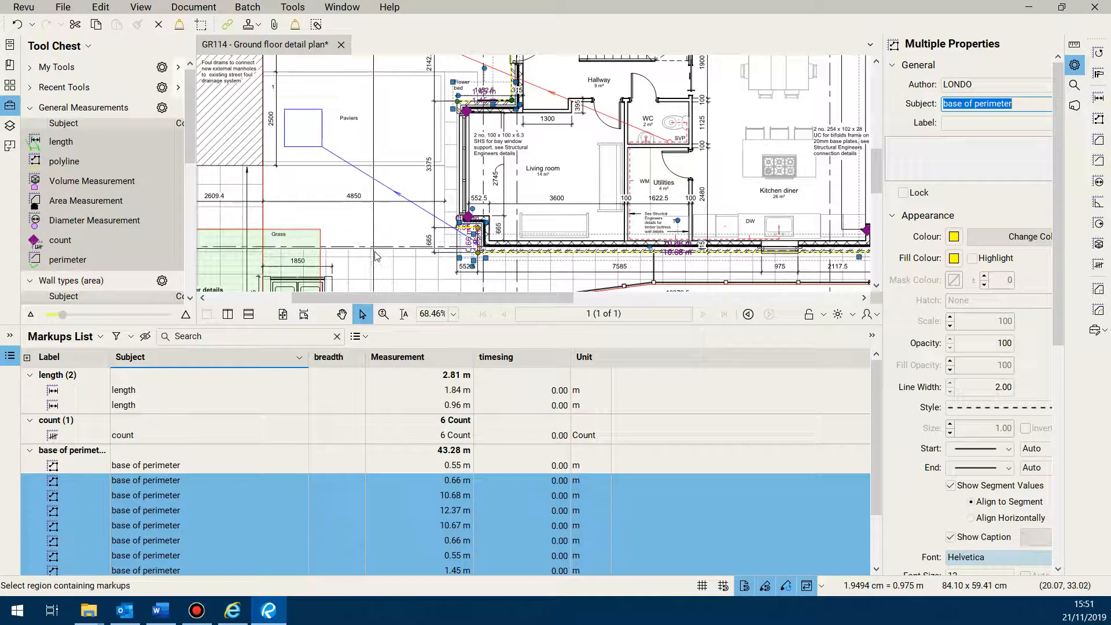
pyautogui.moveTo(498, 325); pyautogui.dragTo(491, 395)
pyautogui.scroll(-1, 425, 288)
pyautogui.scroll(4, 424, 294)
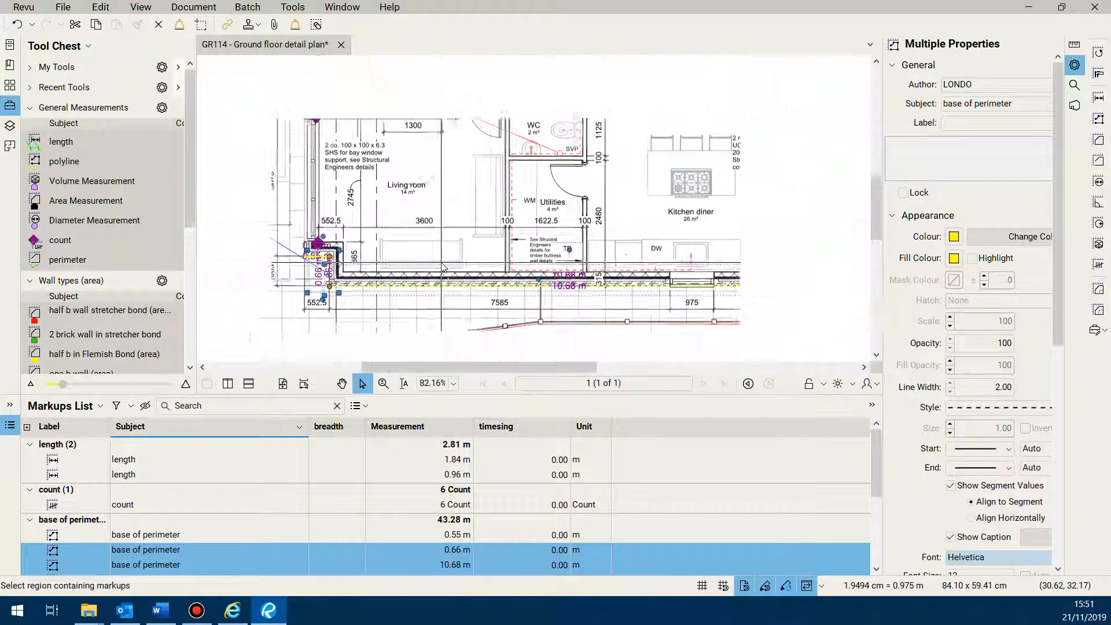
pyautogui.scroll(-2, 445, 280)
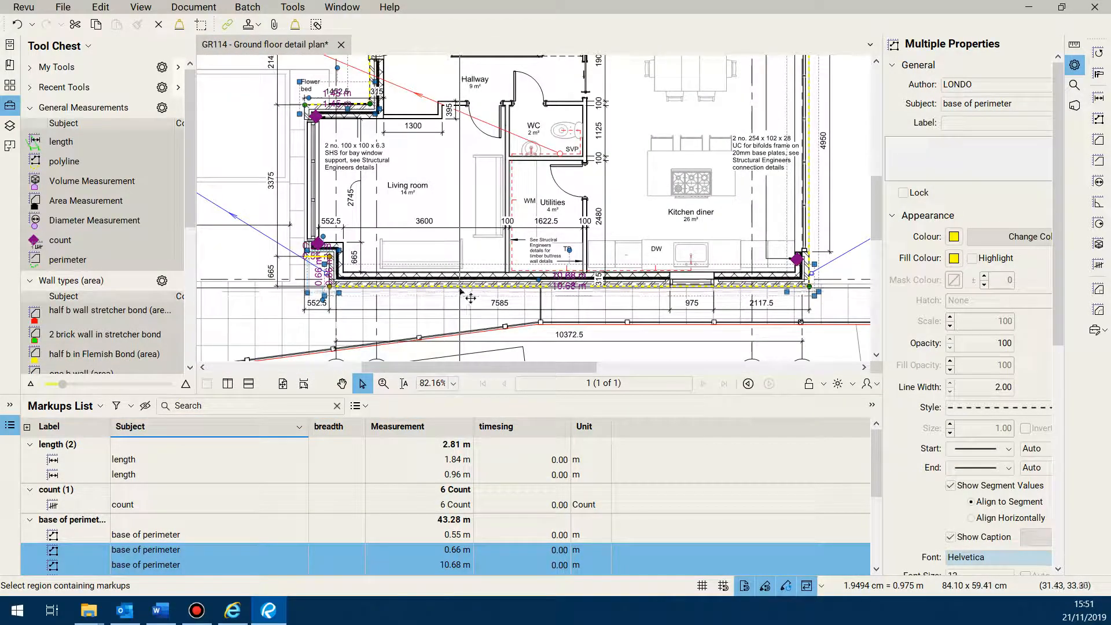
pyautogui.click(456, 285)
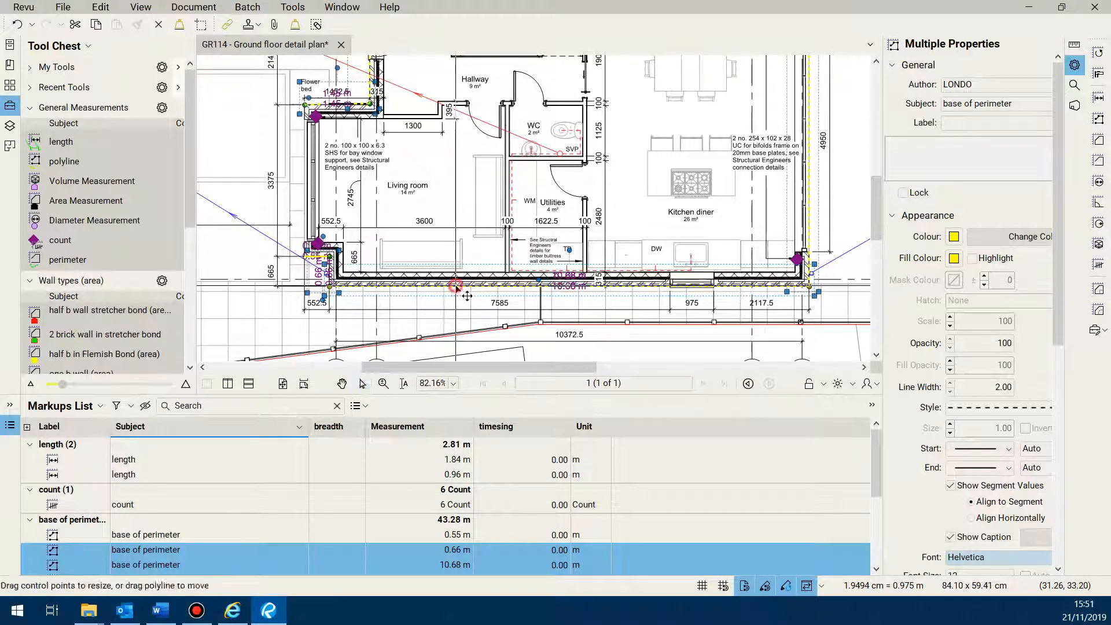
pyautogui.scroll(-3, 467, 295)
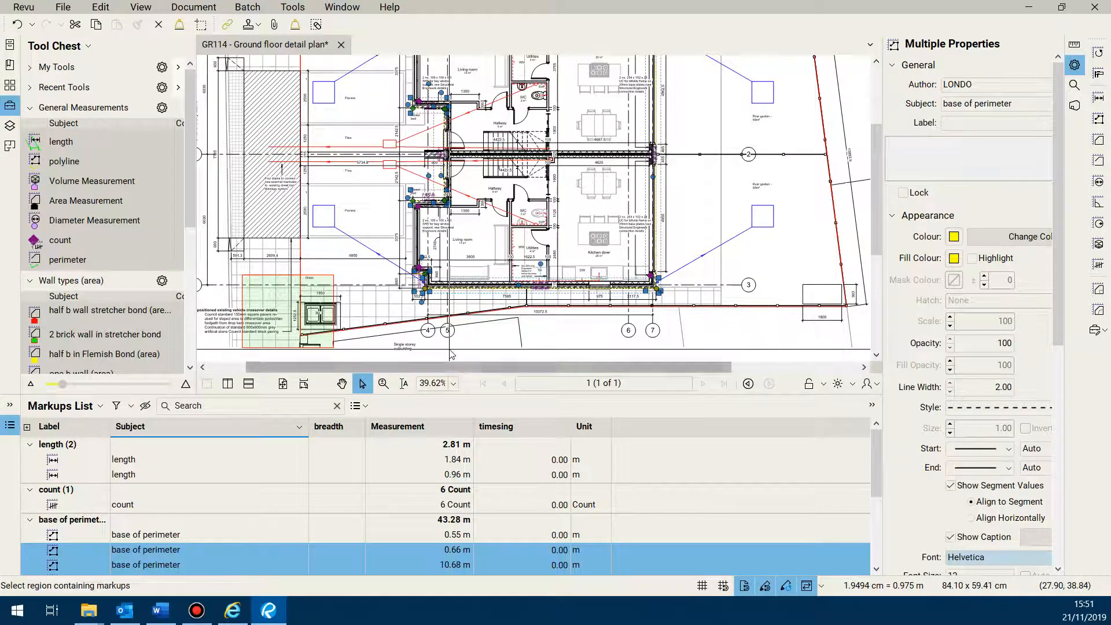
pyautogui.scroll(-2, 589, 253)
pyautogui.scroll(3, 590, 253)
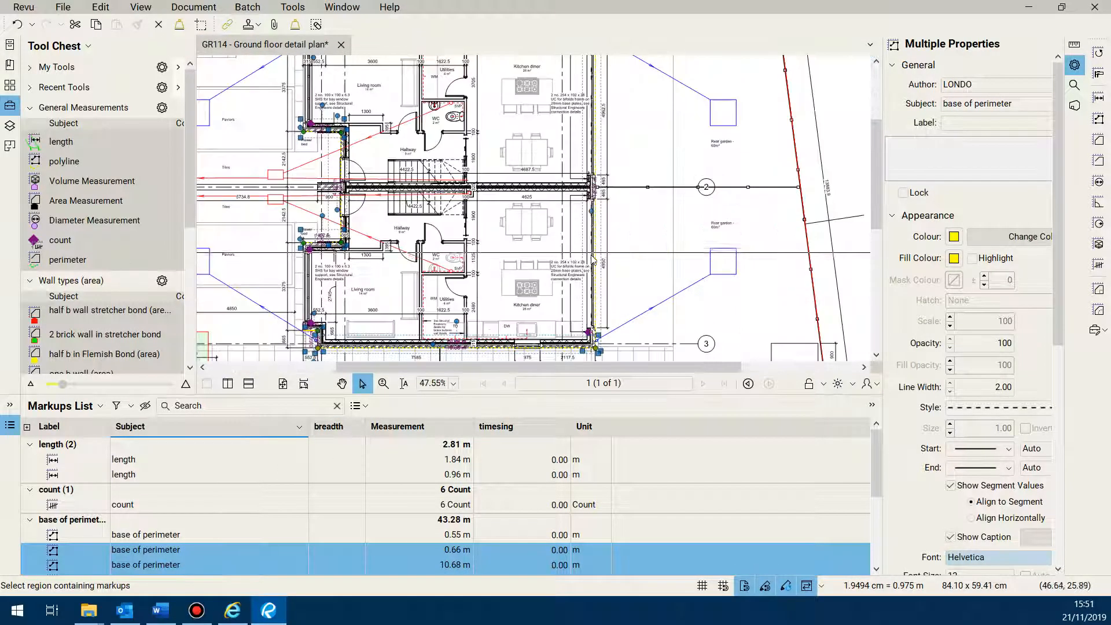
# Label the first base of perimeter polyline, at the corner of the lower bay, as side of bay
pyautogui.click(163, 537)
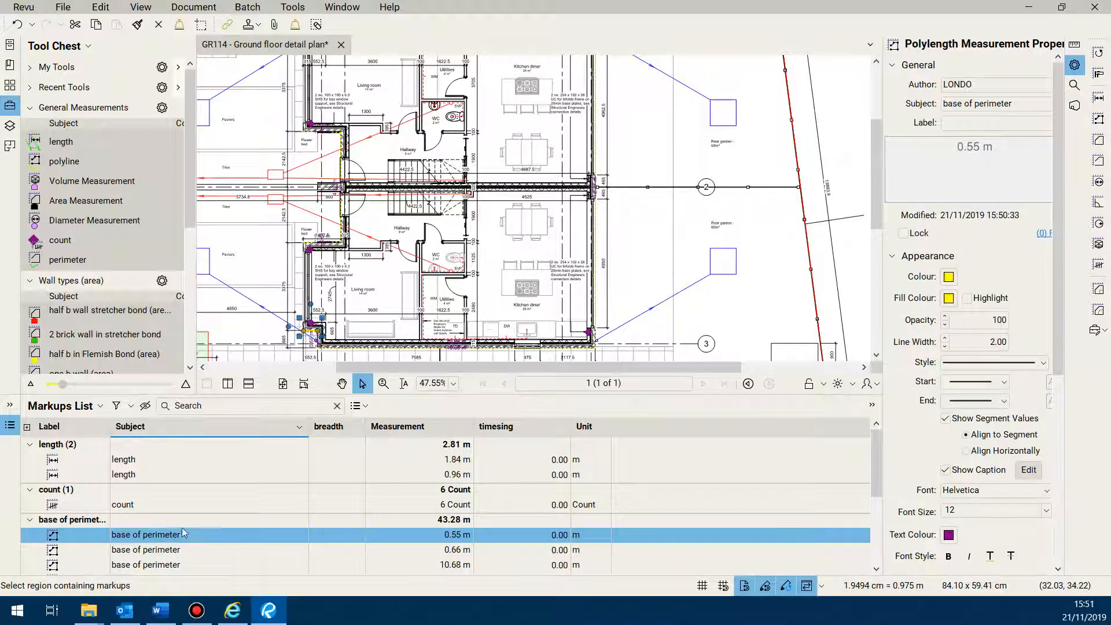
pyautogui.scroll(5, 302, 359)
pyautogui.scroll(7, 309, 277)
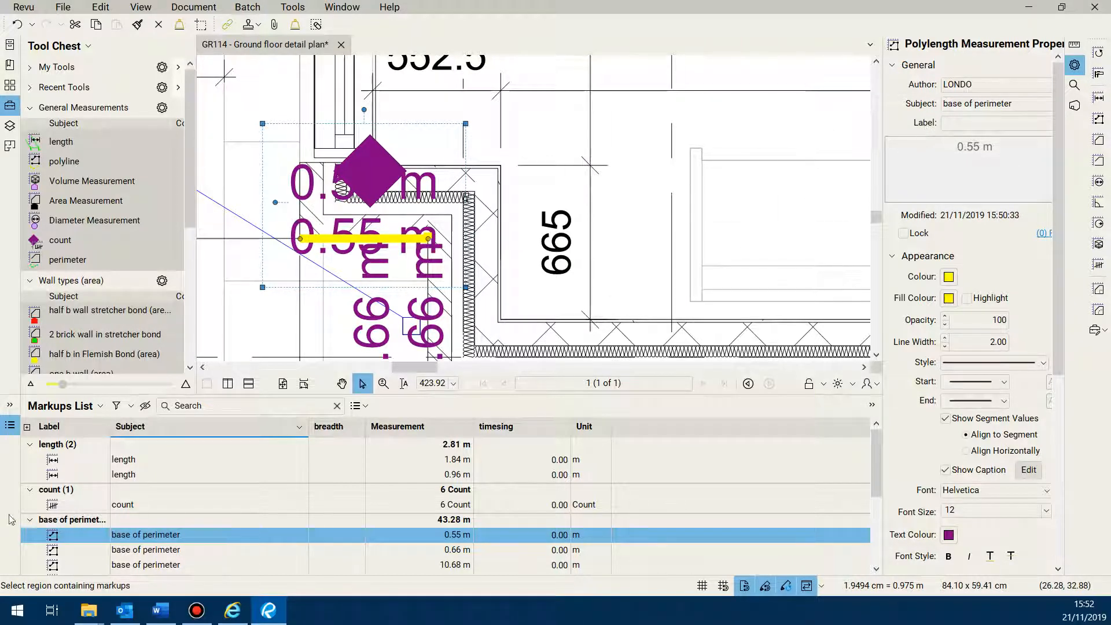
pyautogui.click(957, 122)
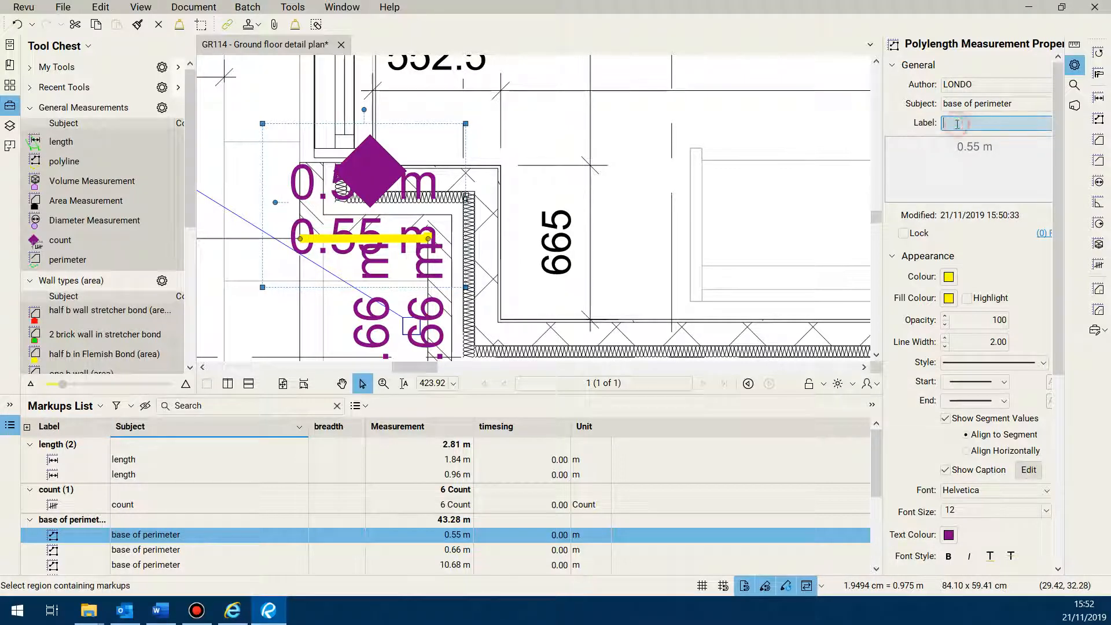
pyautogui.write('side o')
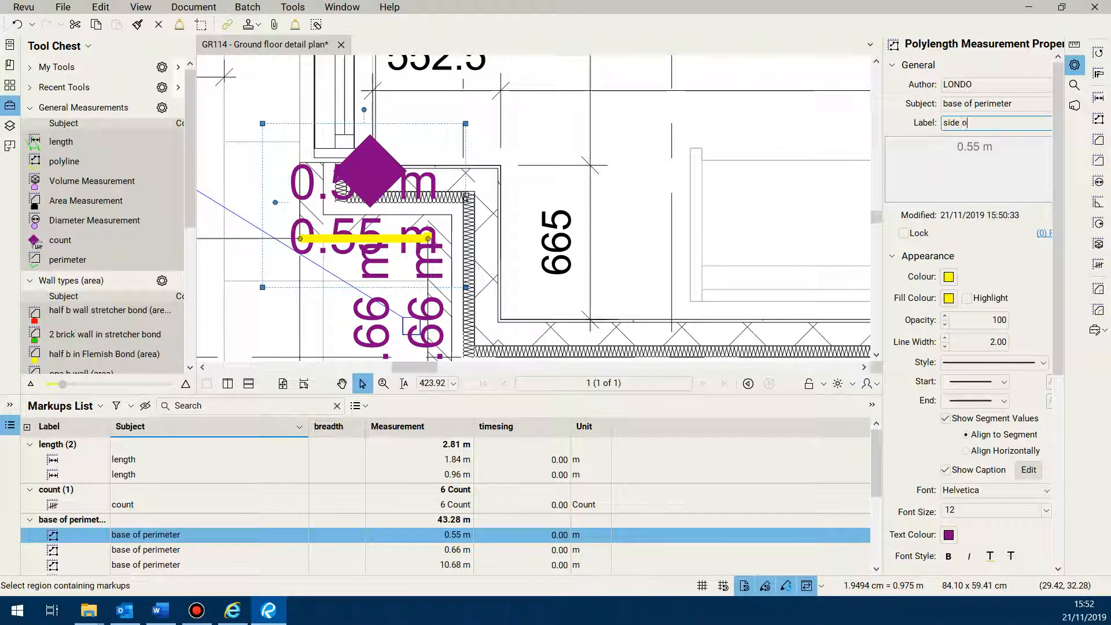
pyautogui.write('f bay')
pyautogui.press('Return')
# Select the base of perimeter polyline along the rear wall beside the kitchen diners and label it rear of building
pyautogui.scroll(-10, 559, 264)
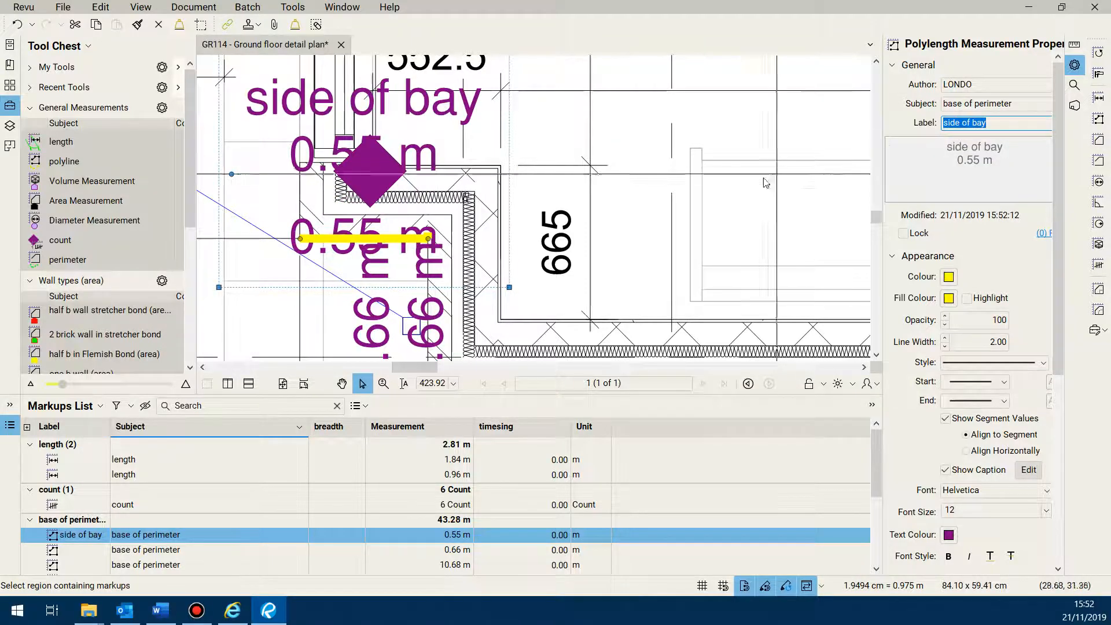
pyautogui.scroll(-5, 747, 266)
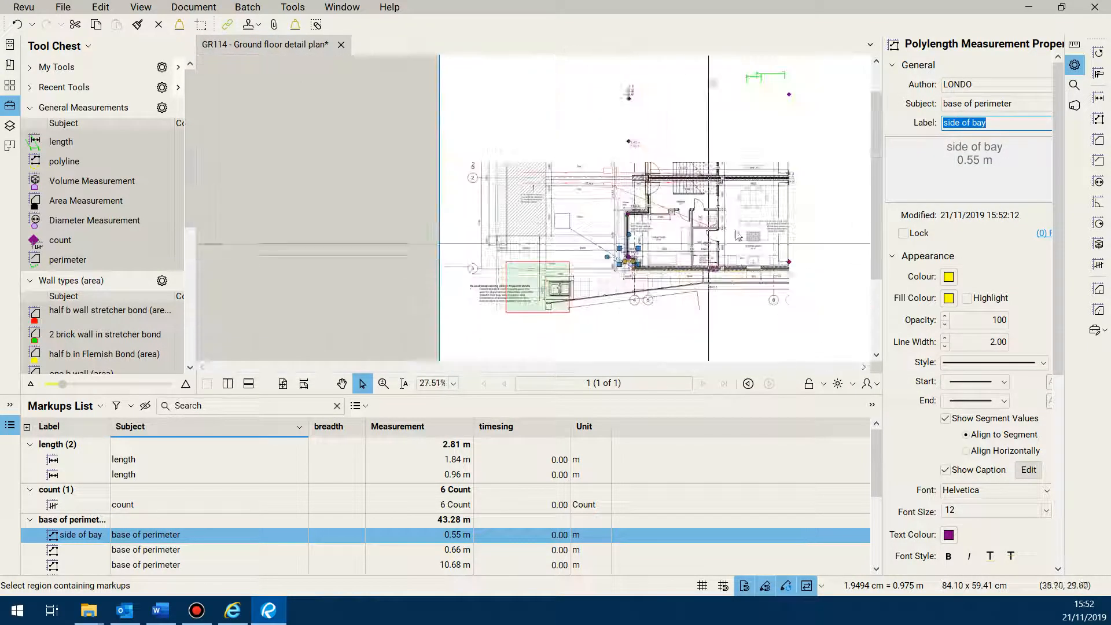
pyautogui.scroll(5, 817, 235)
pyautogui.scroll(6, 817, 235)
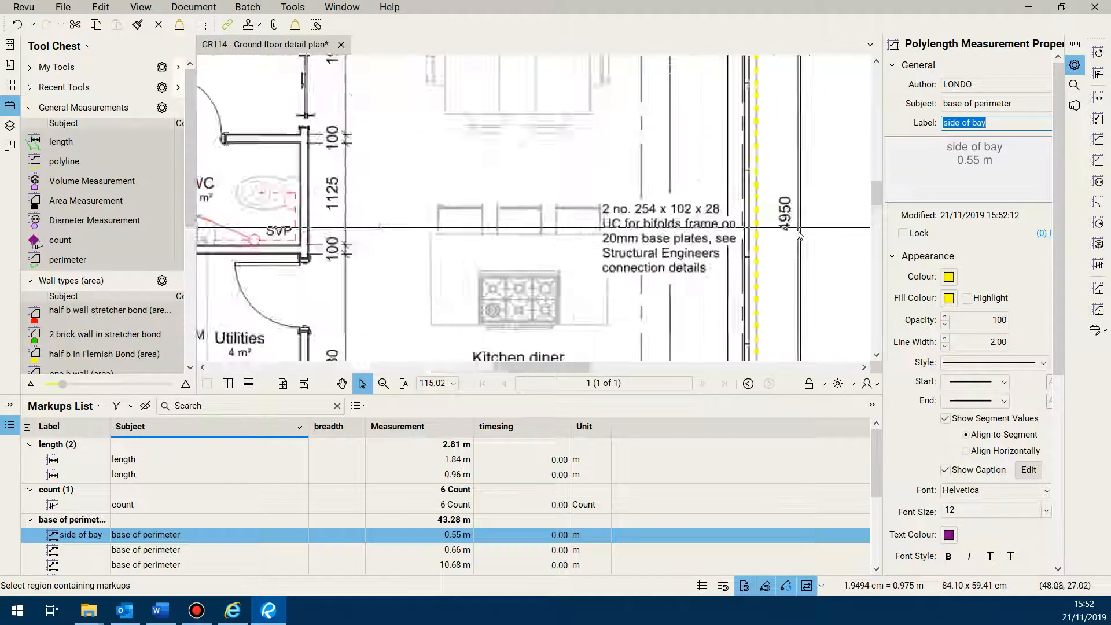
pyautogui.click(740, 257)
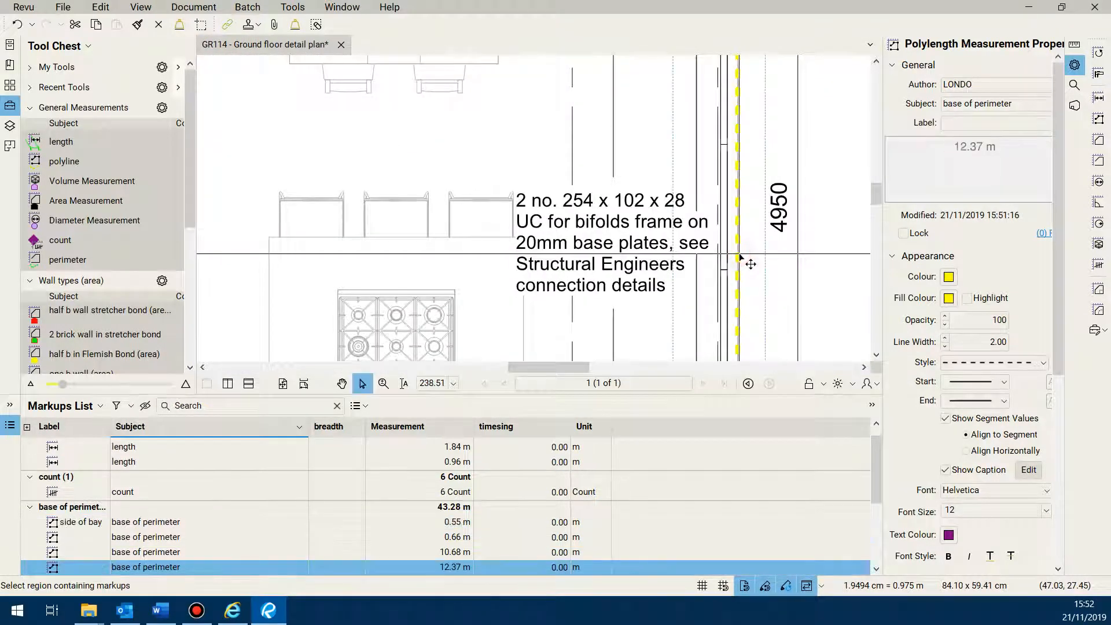
pyautogui.click(949, 122)
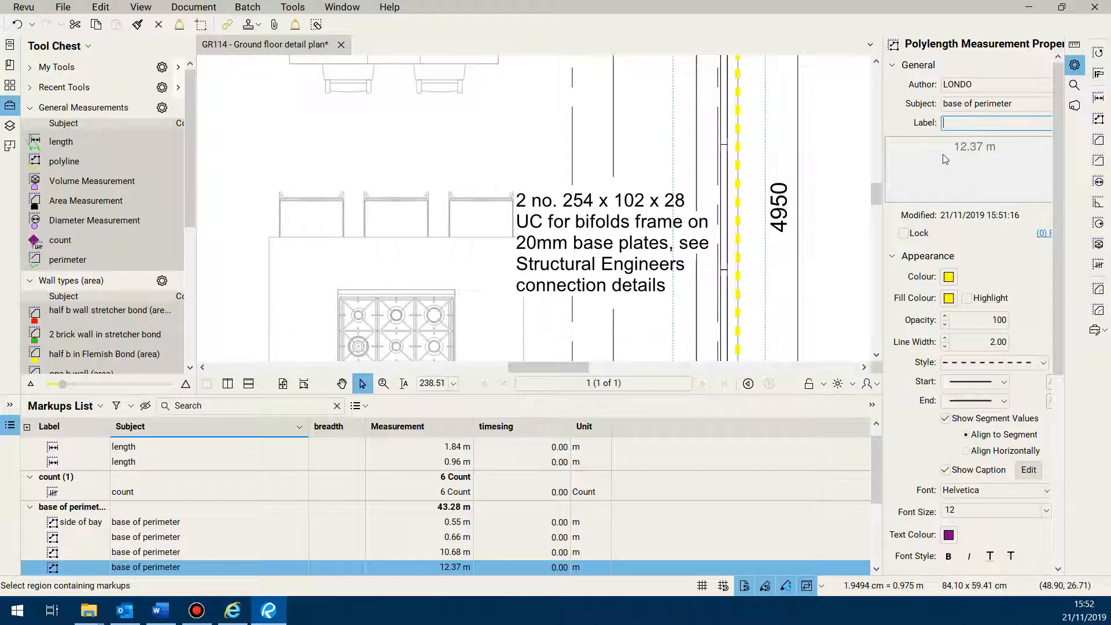
pyautogui.write('rear')
pyautogui.write('of building')
pyautogui.press('Return')
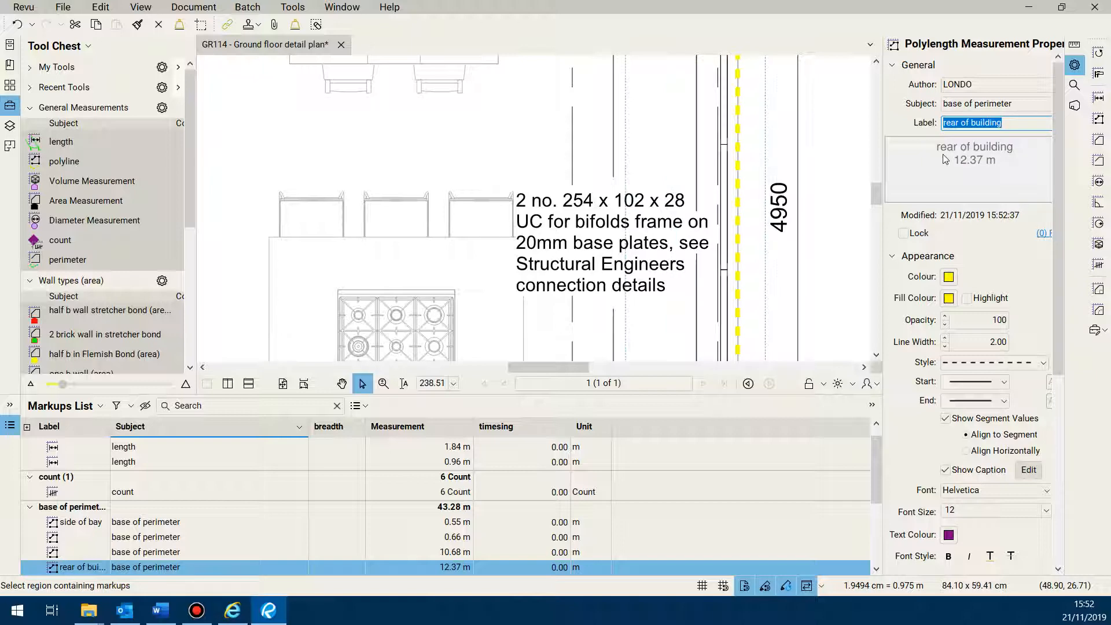
# Widen the Label column in the Markups List and locate the side of bay and rear of building measurements on the plan
pyautogui.scroll(-2, 261, 343)
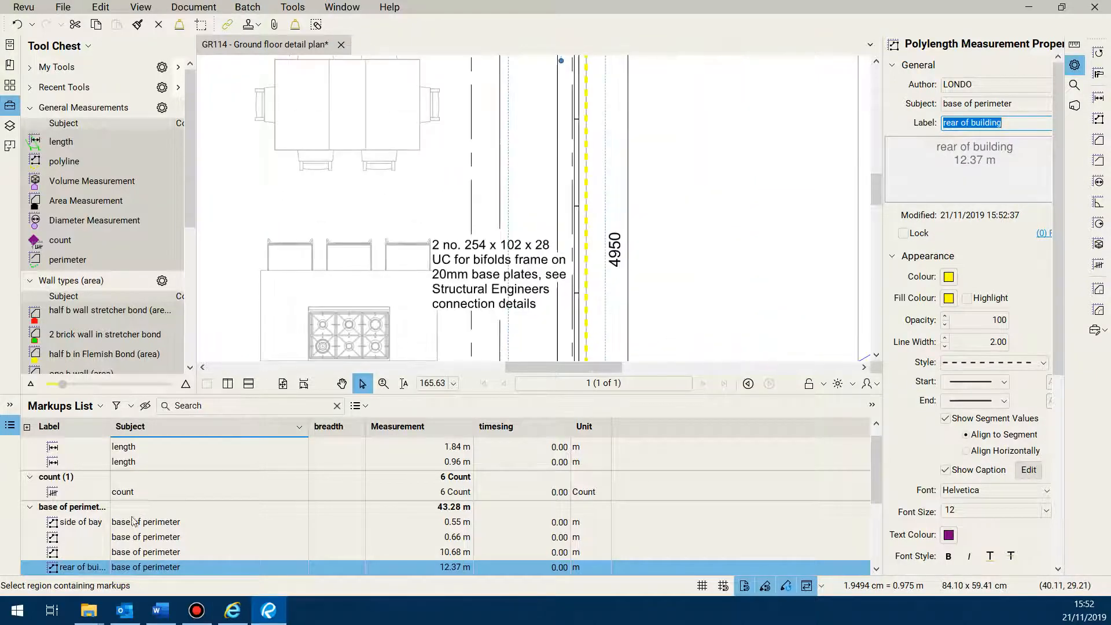
pyautogui.moveTo(110, 429); pyautogui.dragTo(180, 430)
pyautogui.click(106, 525)
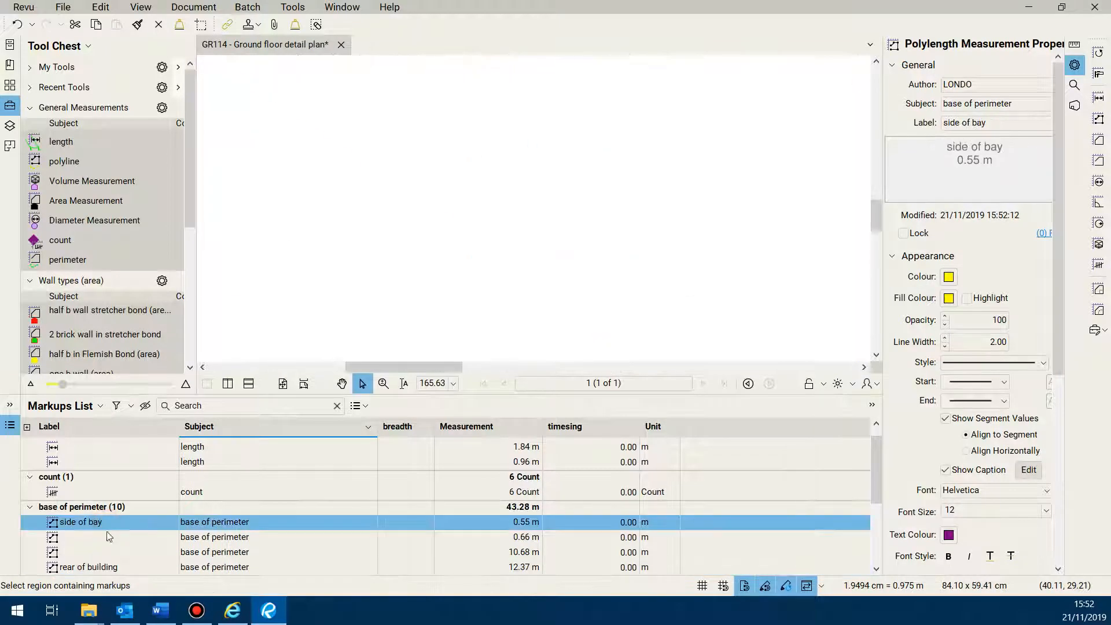
pyautogui.click(112, 568)
pyautogui.click(119, 527)
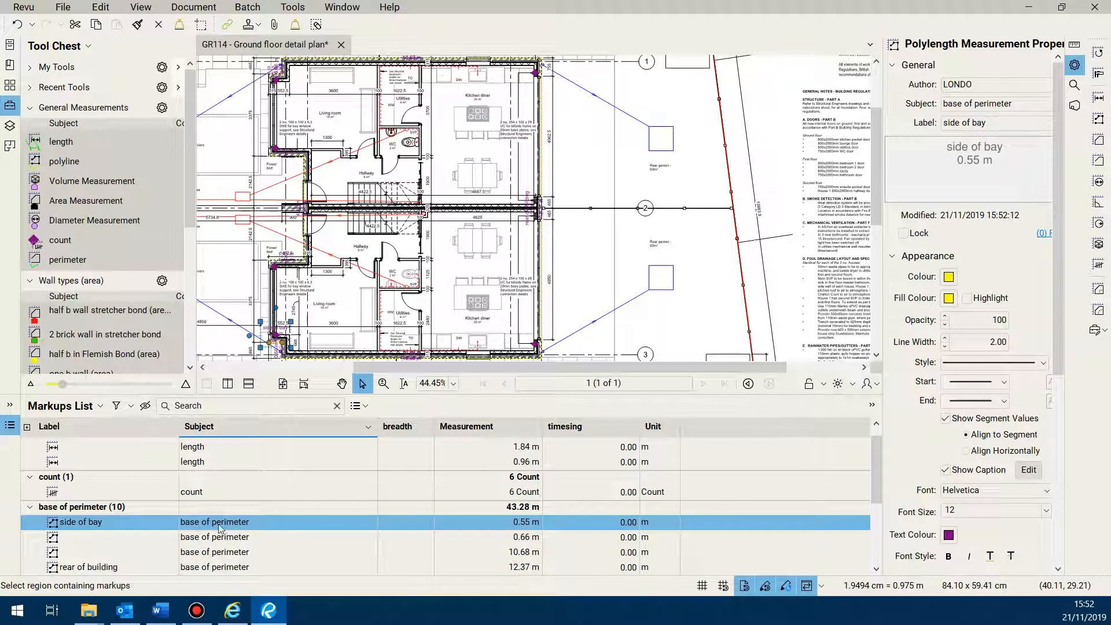
pyautogui.click(86, 526)
pyautogui.click(116, 567)
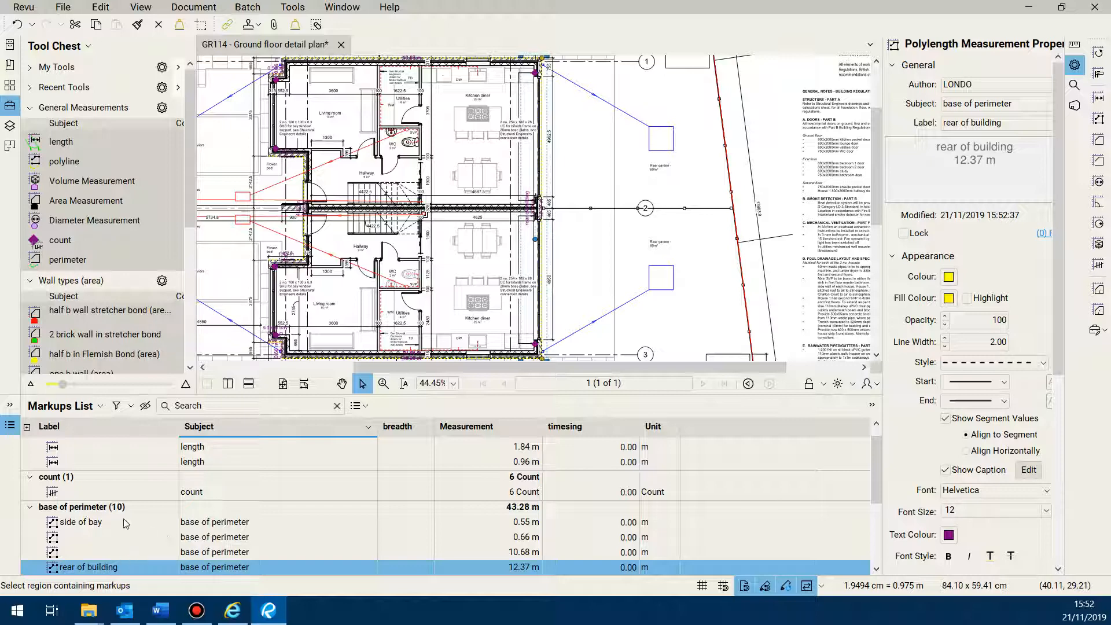
# Select the four consecutive base of perimeter measurements from 0.66 m to 4.22 m and label them front elevation
pyautogui.scroll(-3, 373, 492)
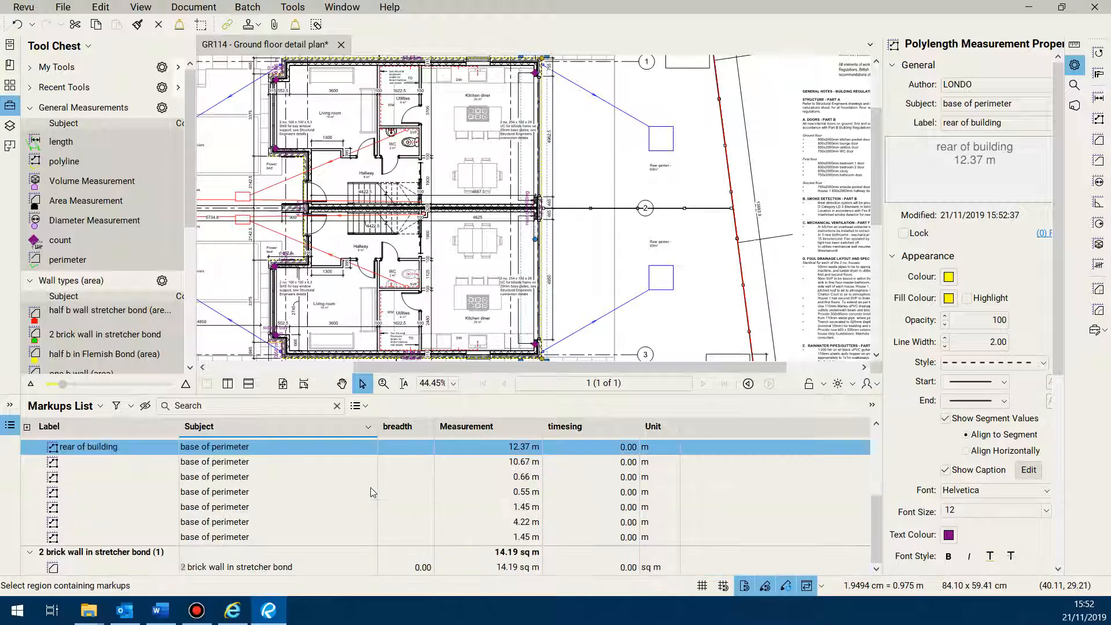
pyautogui.click(228, 477)
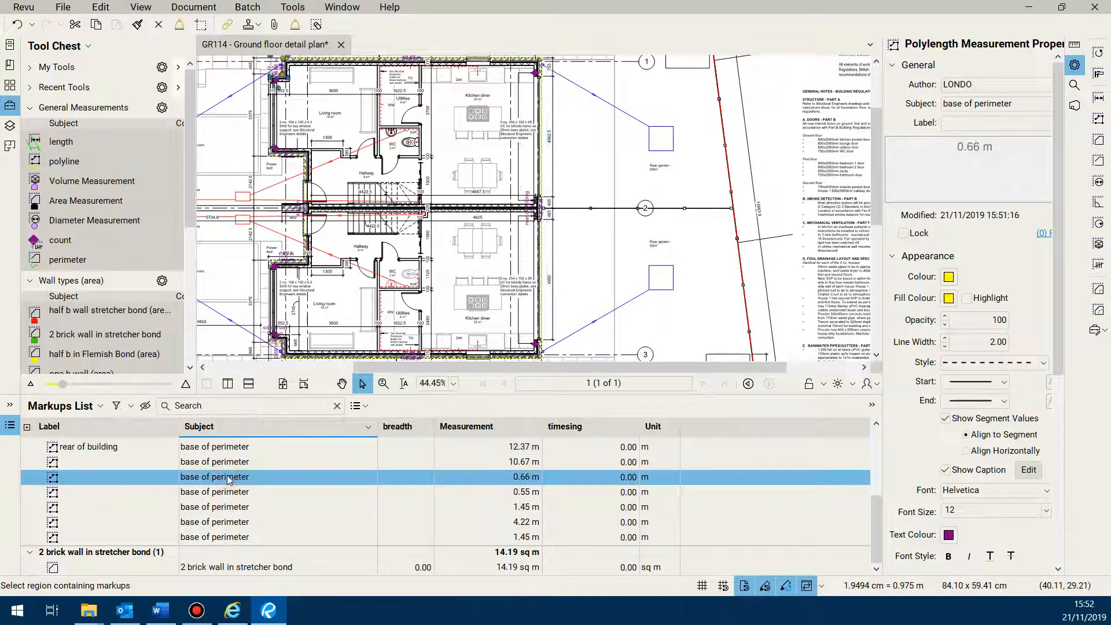
pyautogui.keyDown('shift'); pyautogui.click(226, 507); pyautogui.keyUp('shift')
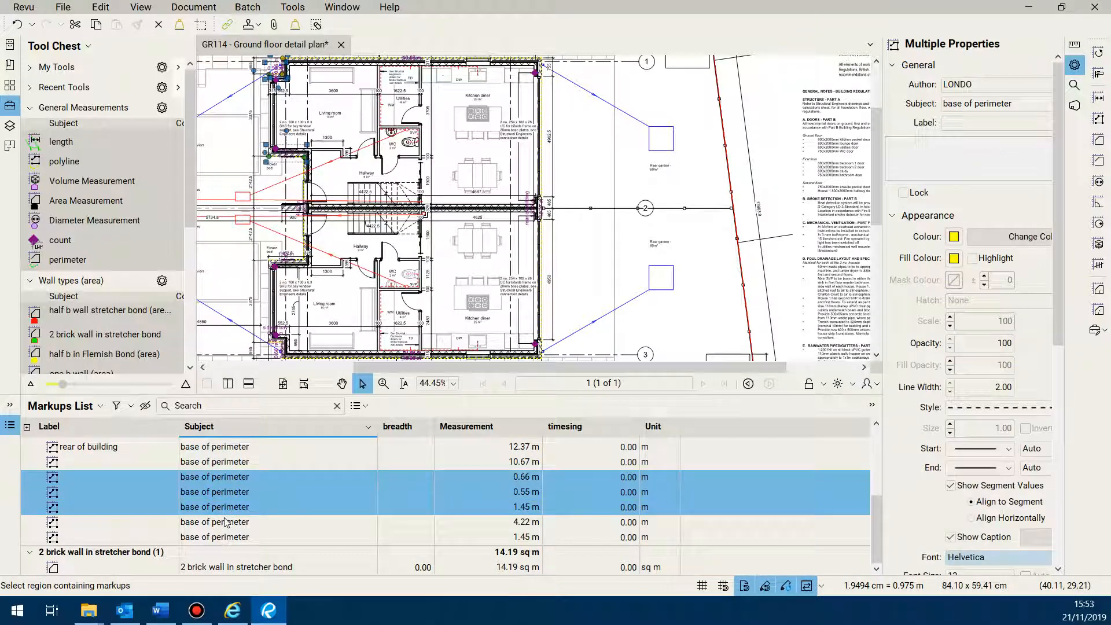
pyautogui.keyDown('shift'); pyautogui.click(226, 522); pyautogui.keyUp('shift')
pyautogui.click(966, 123)
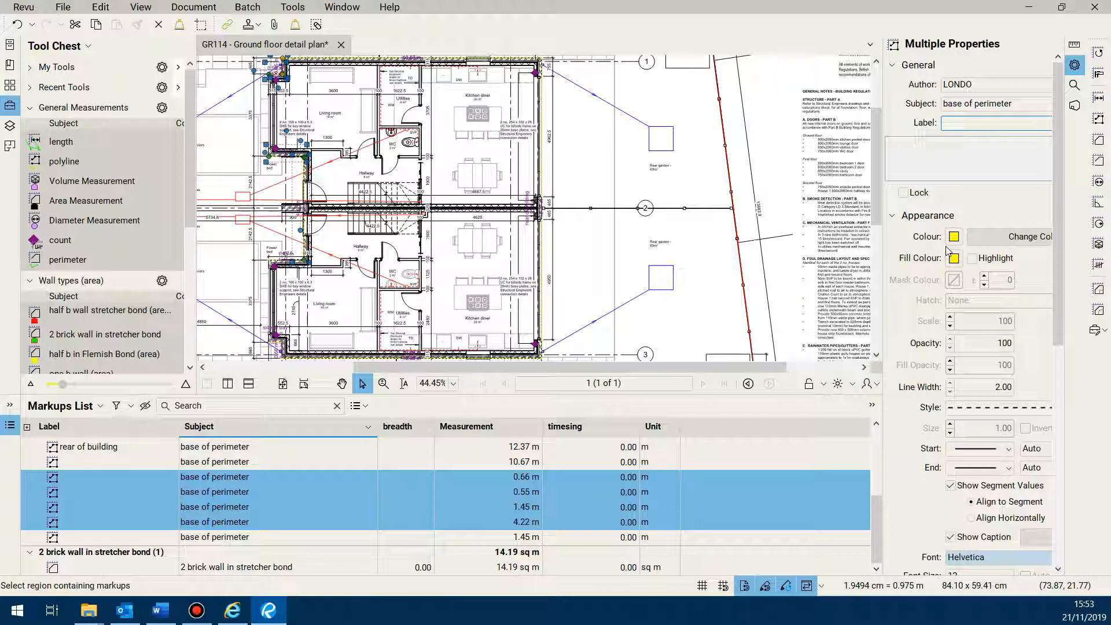
pyautogui.write('front elevation')
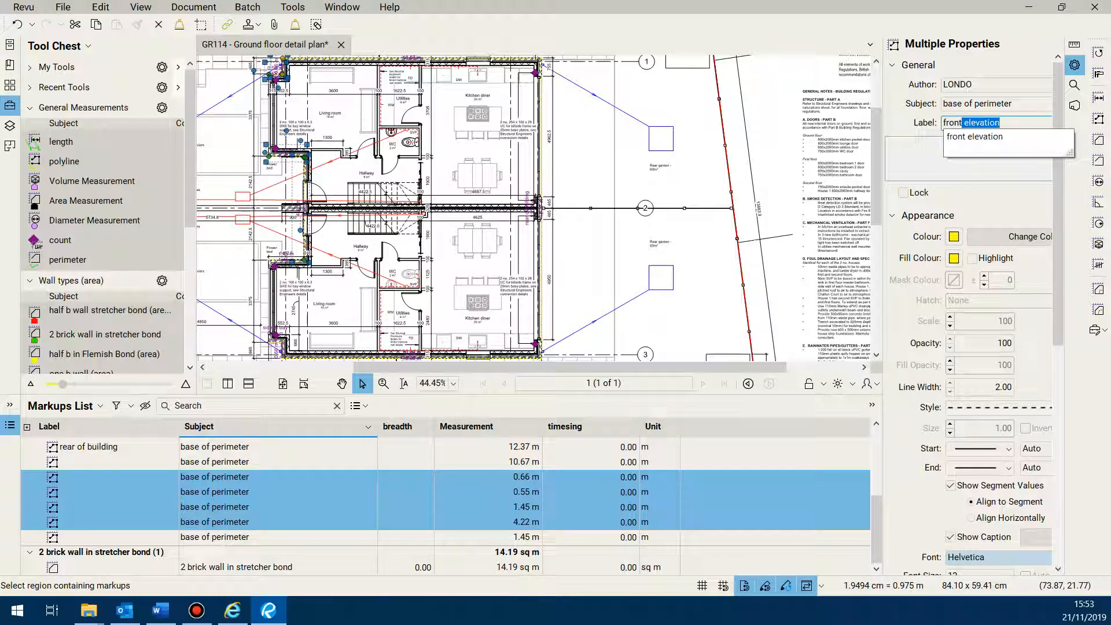
pyautogui.press('Return')
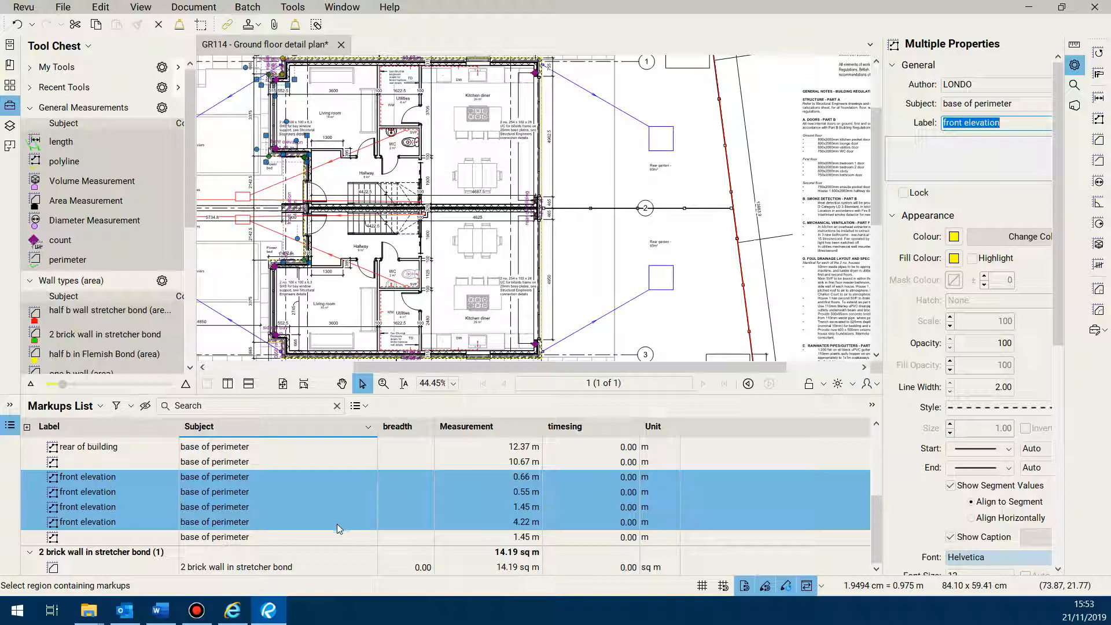
# Compare how the Markups List groups the measurements by Label, Measurement and timesing, ending with the Label grouping
pyautogui.scroll(3, 336, 523)
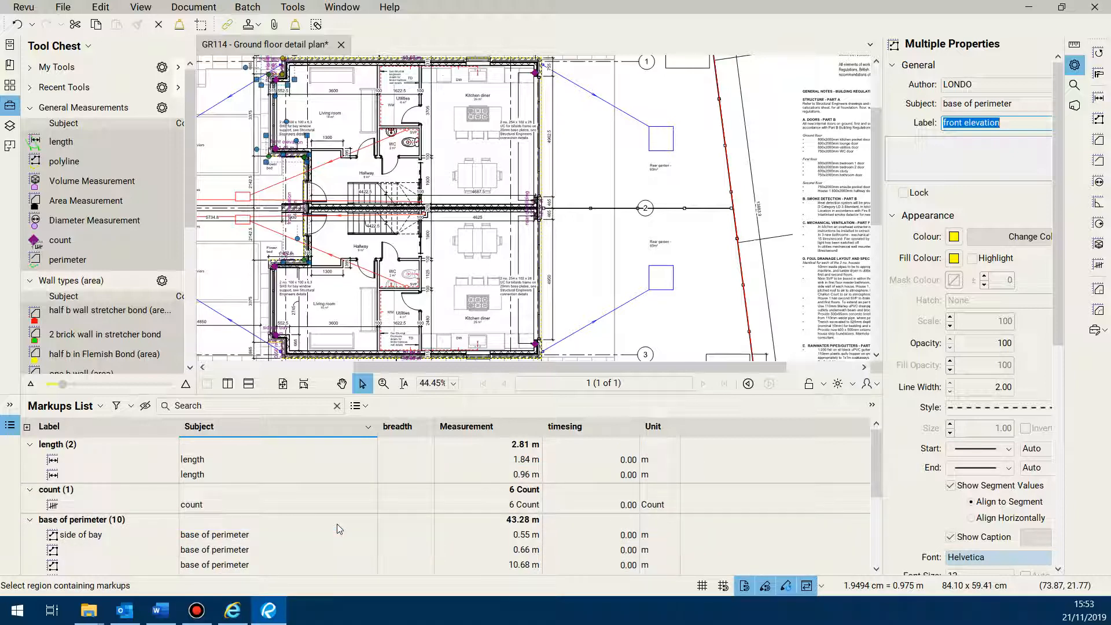
pyautogui.scroll(-3, 336, 523)
pyautogui.scroll(3, 337, 523)
pyautogui.click(131, 431)
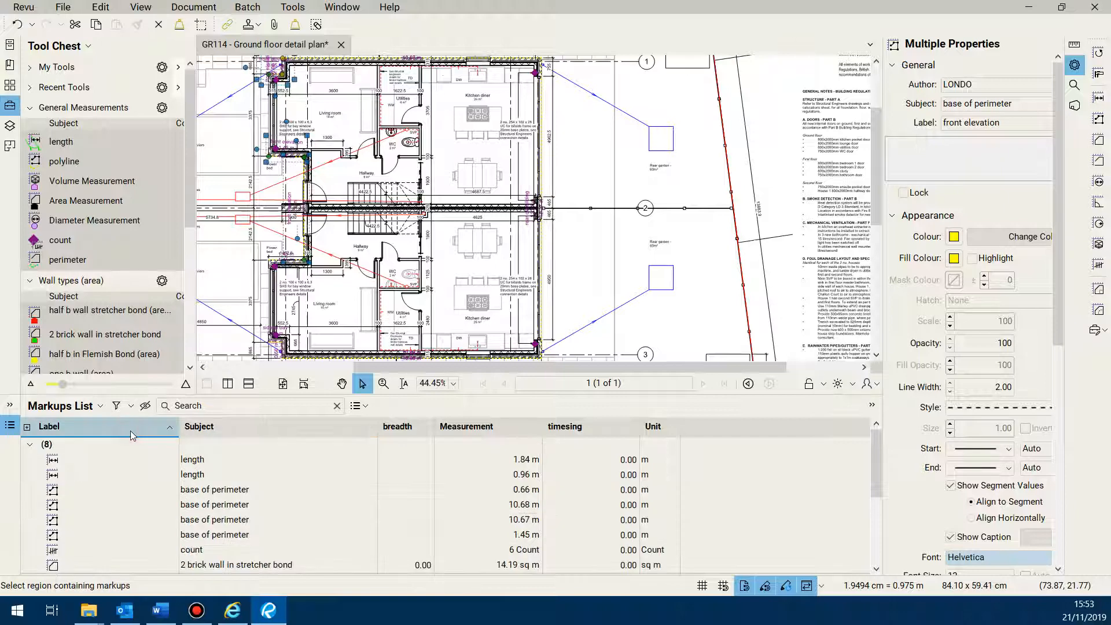
pyautogui.click(235, 427)
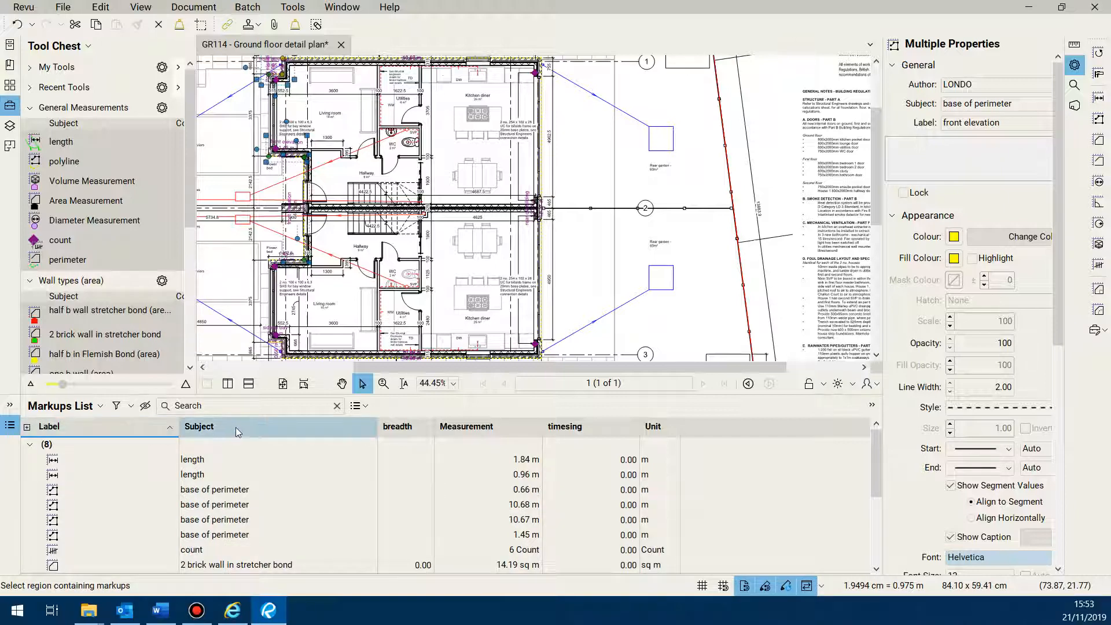
pyautogui.click(483, 427)
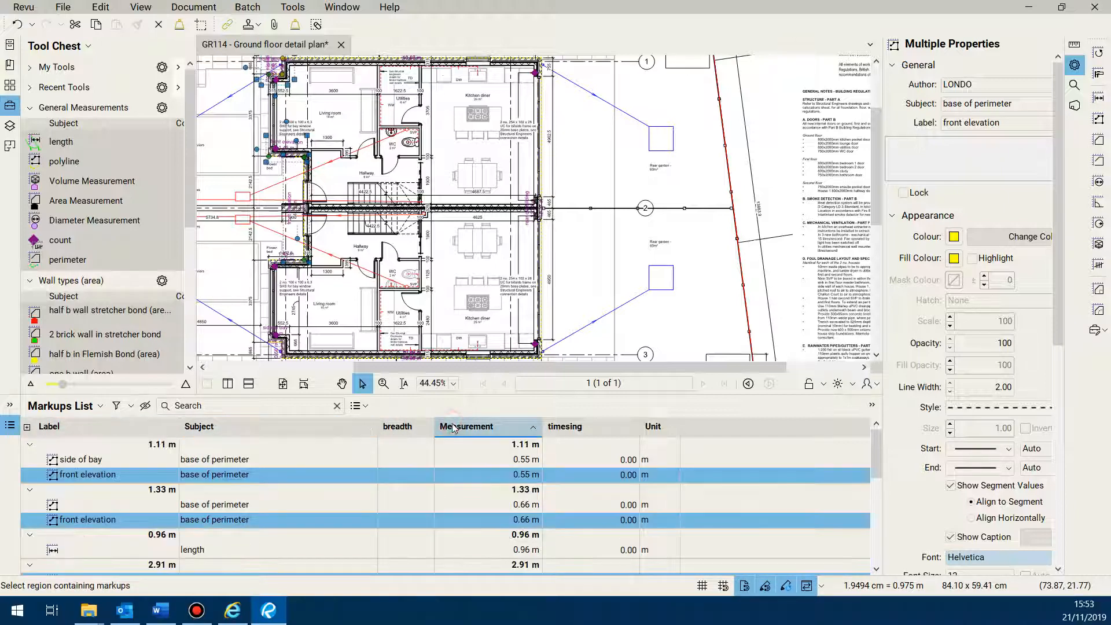
pyautogui.click(566, 431)
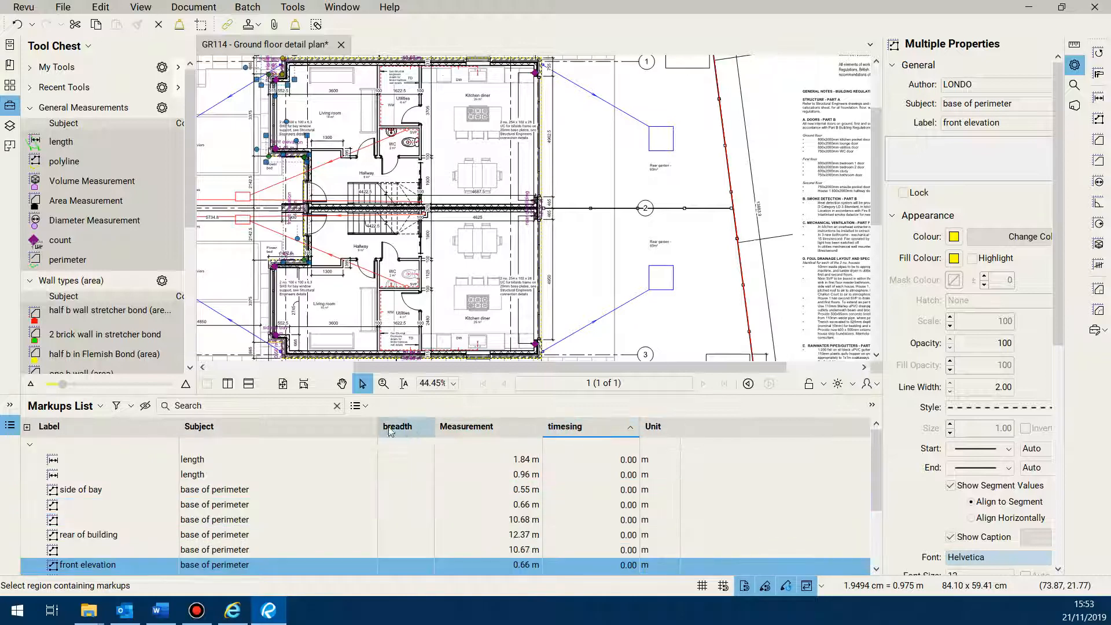
pyautogui.click(295, 428)
pyautogui.click(116, 429)
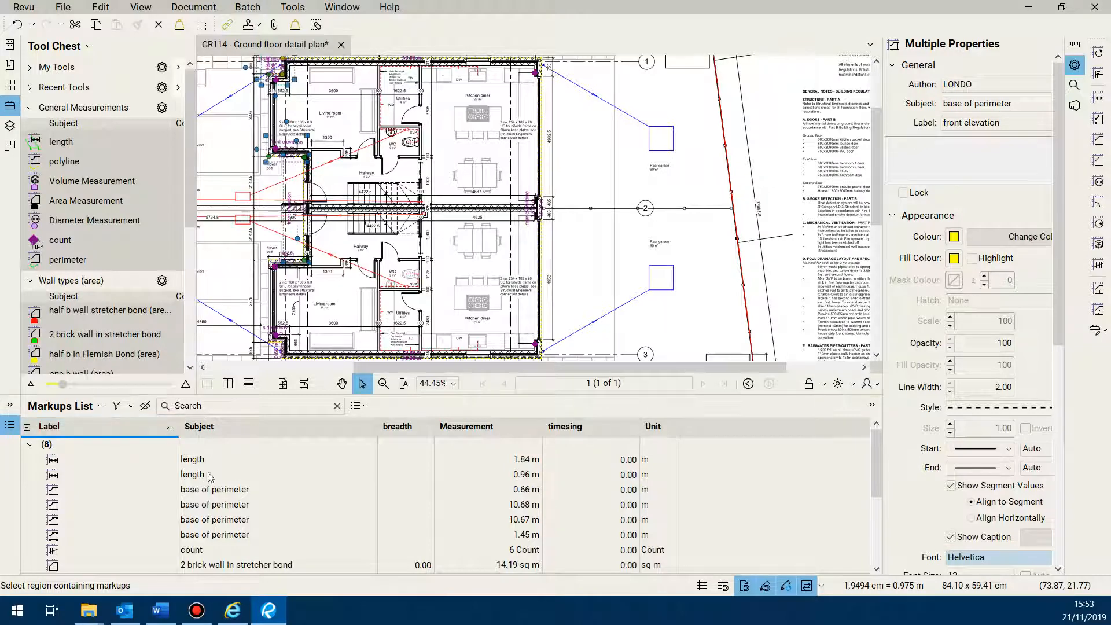
# Check the unlabelled length, base of perimeter and count markups one by one on the plan
pyautogui.scroll(3, 242, 476)
pyautogui.click(230, 479)
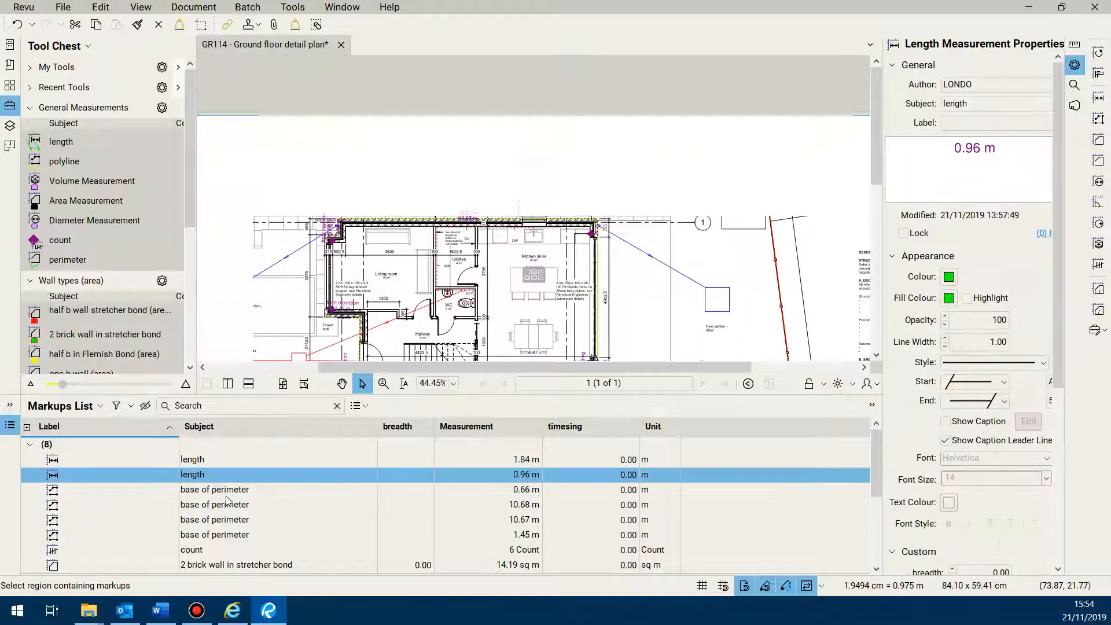
pyautogui.click(222, 490)
pyautogui.click(222, 505)
pyautogui.click(222, 520)
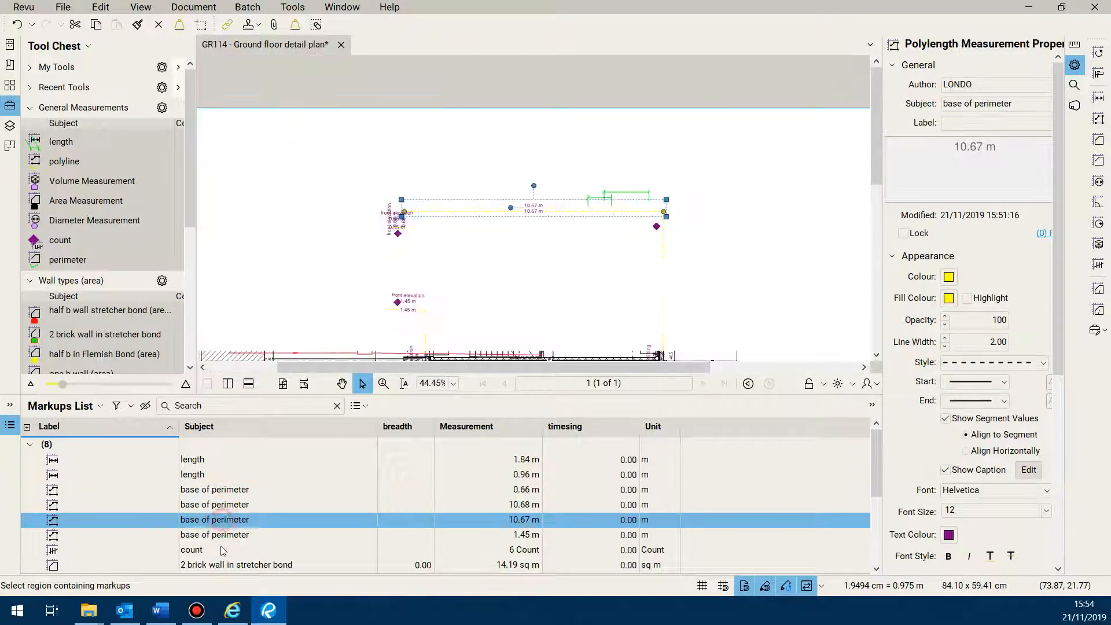
pyautogui.click(203, 550)
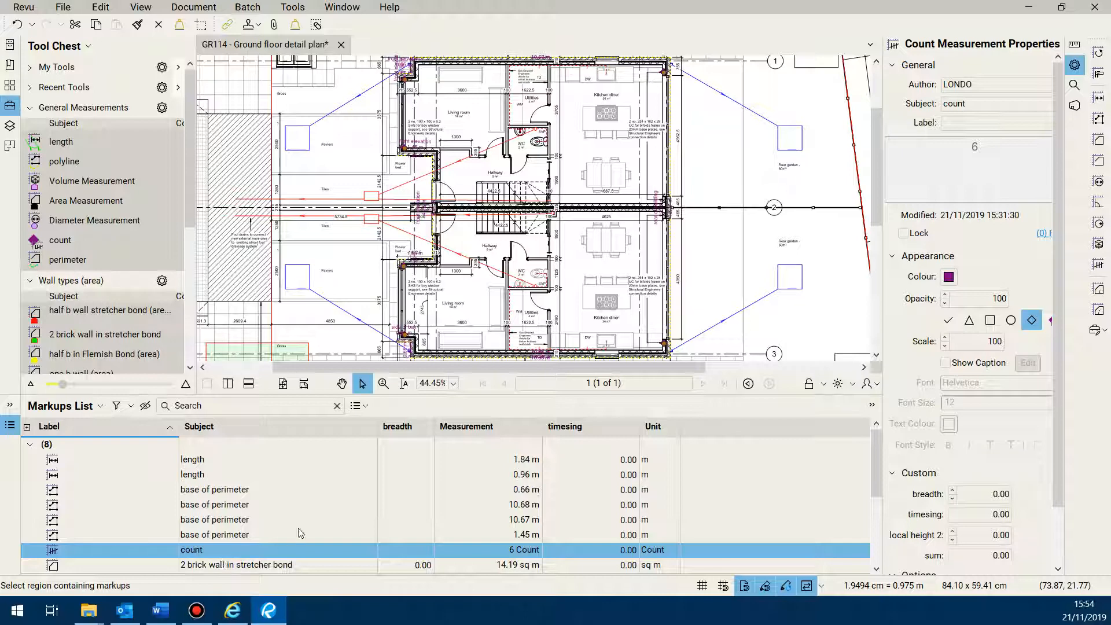
# Group the Markups List by Subject again and reduce its height to give the plan more room
pyautogui.click(277, 432)
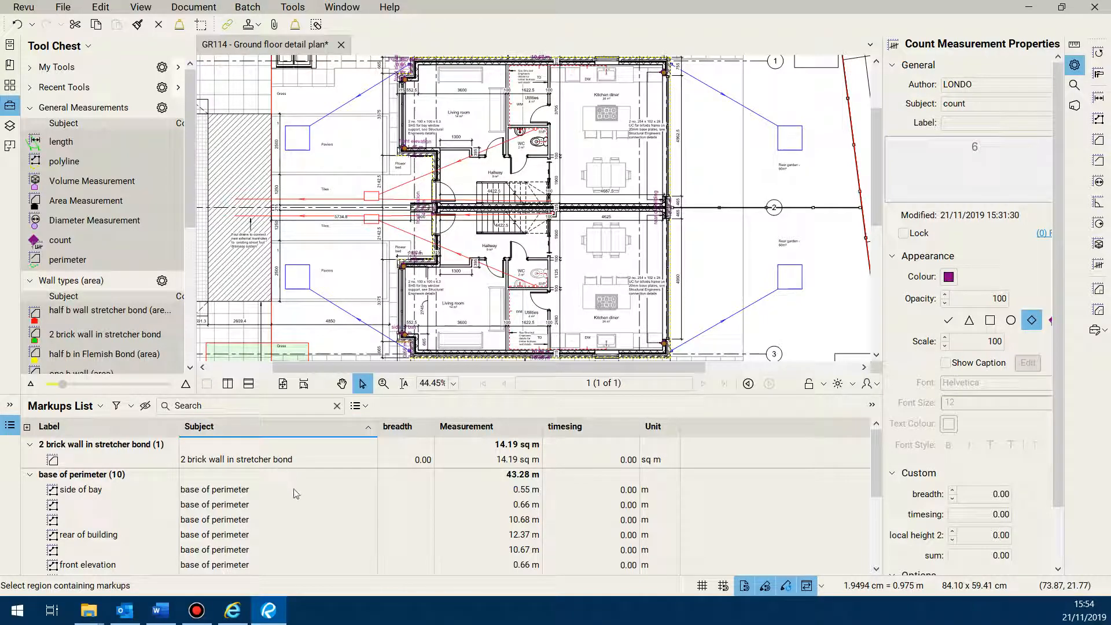
pyautogui.scroll(-3, 296, 493)
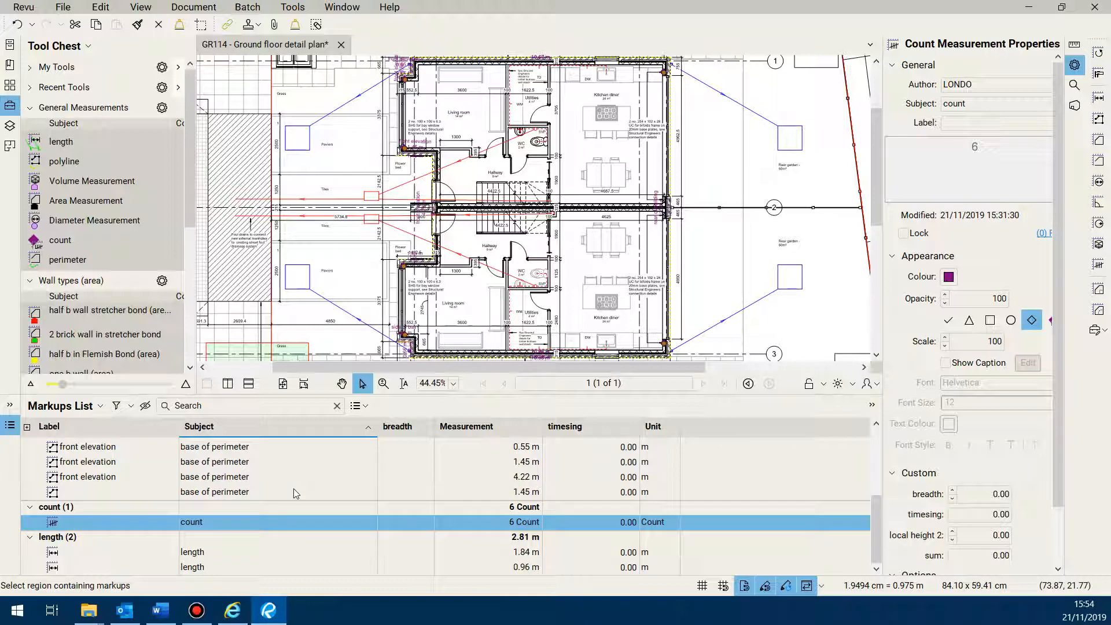
pyautogui.moveTo(551, 394); pyautogui.dragTo(550, 503)
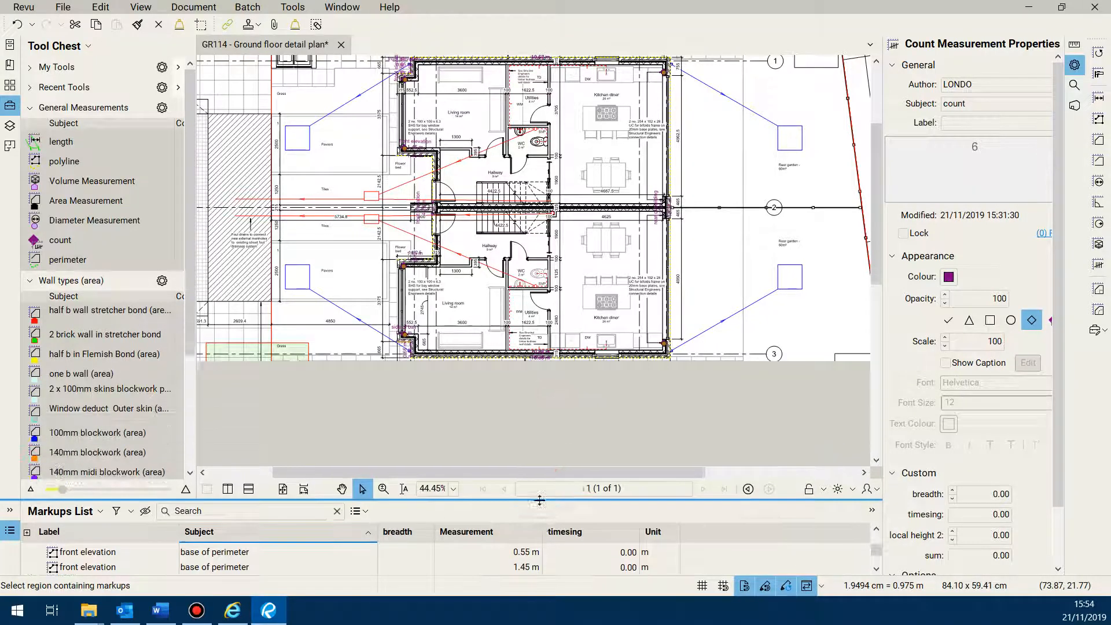
pyautogui.scroll(-3, 514, 399)
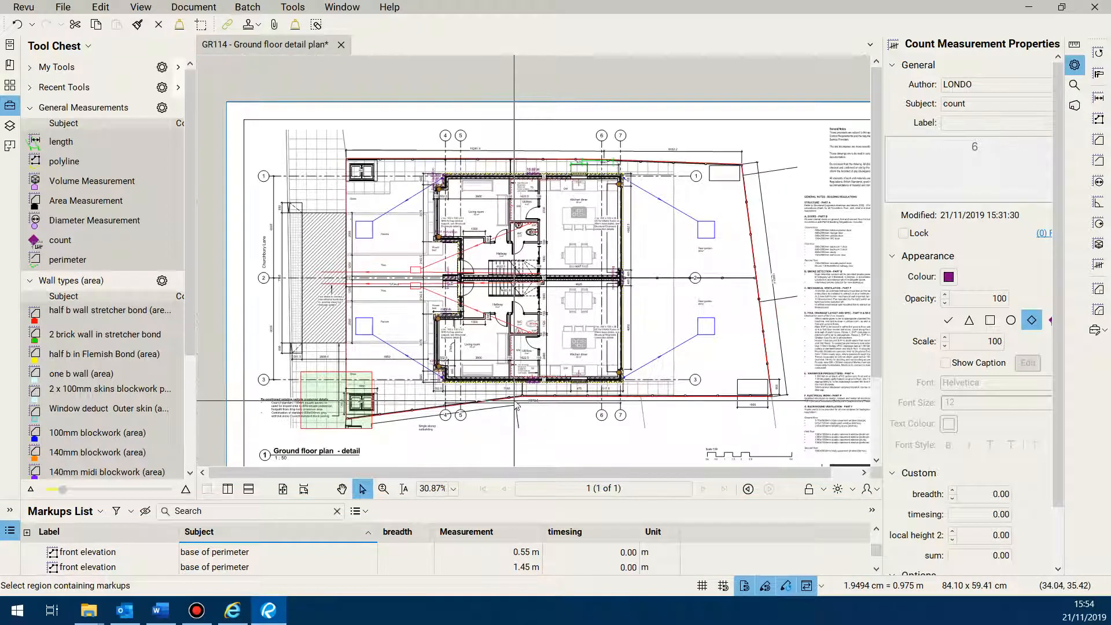